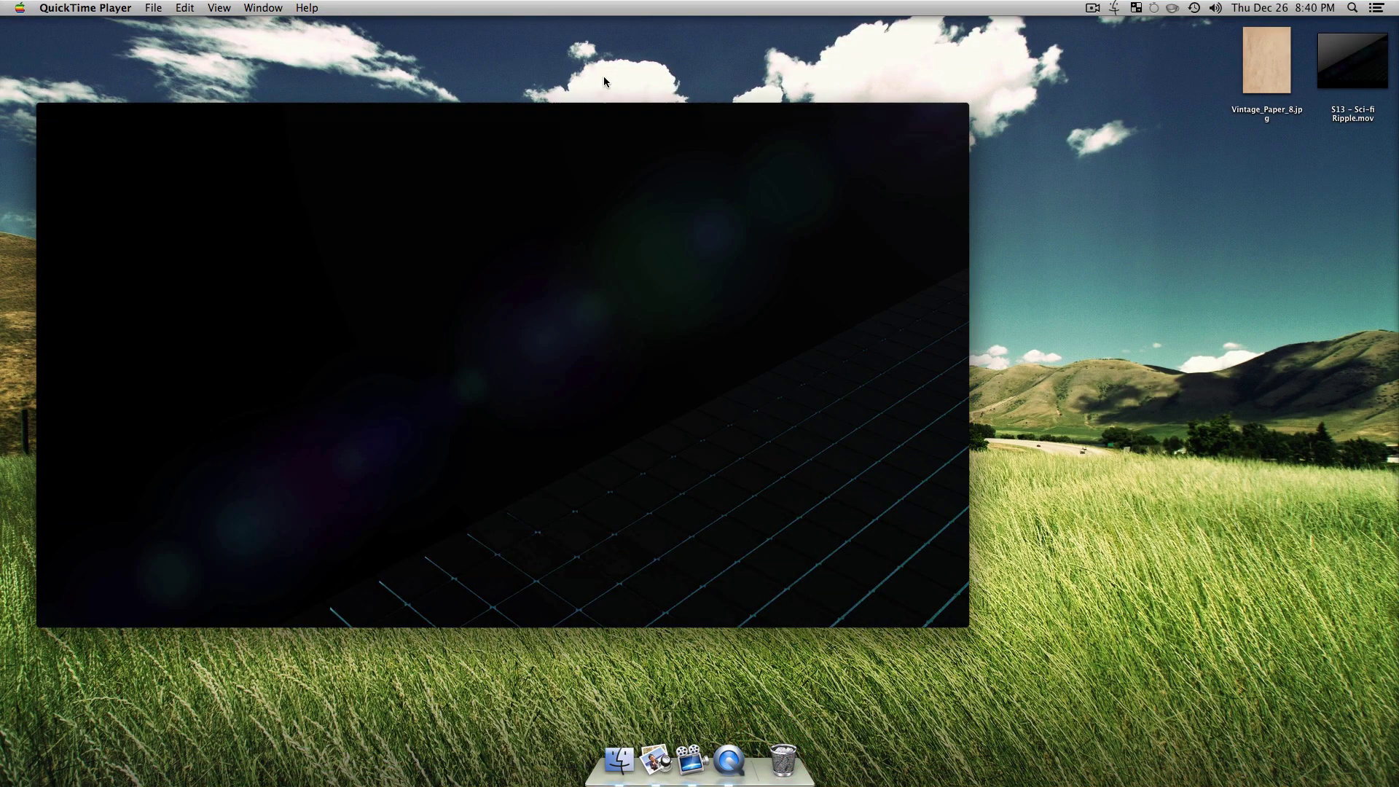
- Play the S13 - Sci-fi Ripple.mov reference animation, pause it at 00:13 and minimize the player
left_click(599, 117)
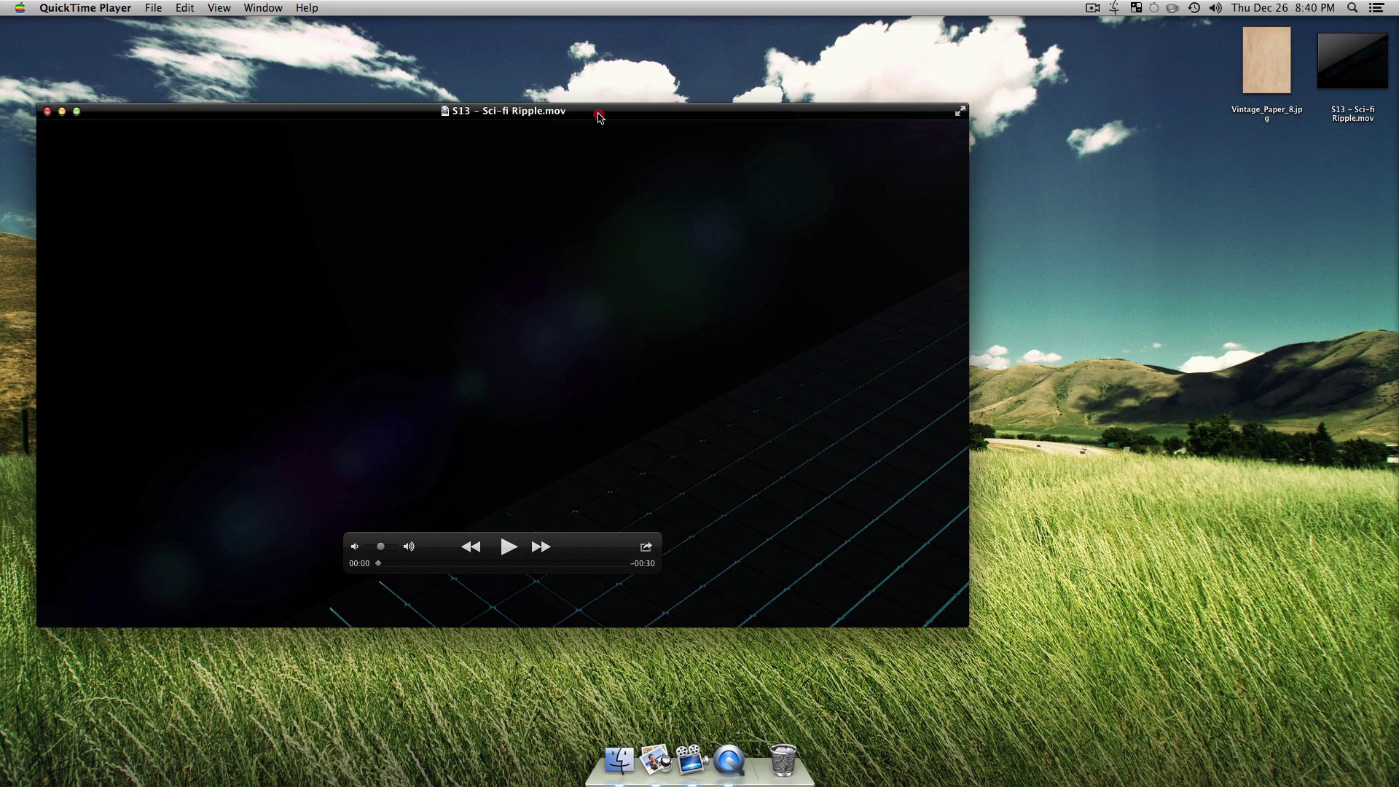
left_click_drag(599, 117, 802, 96)
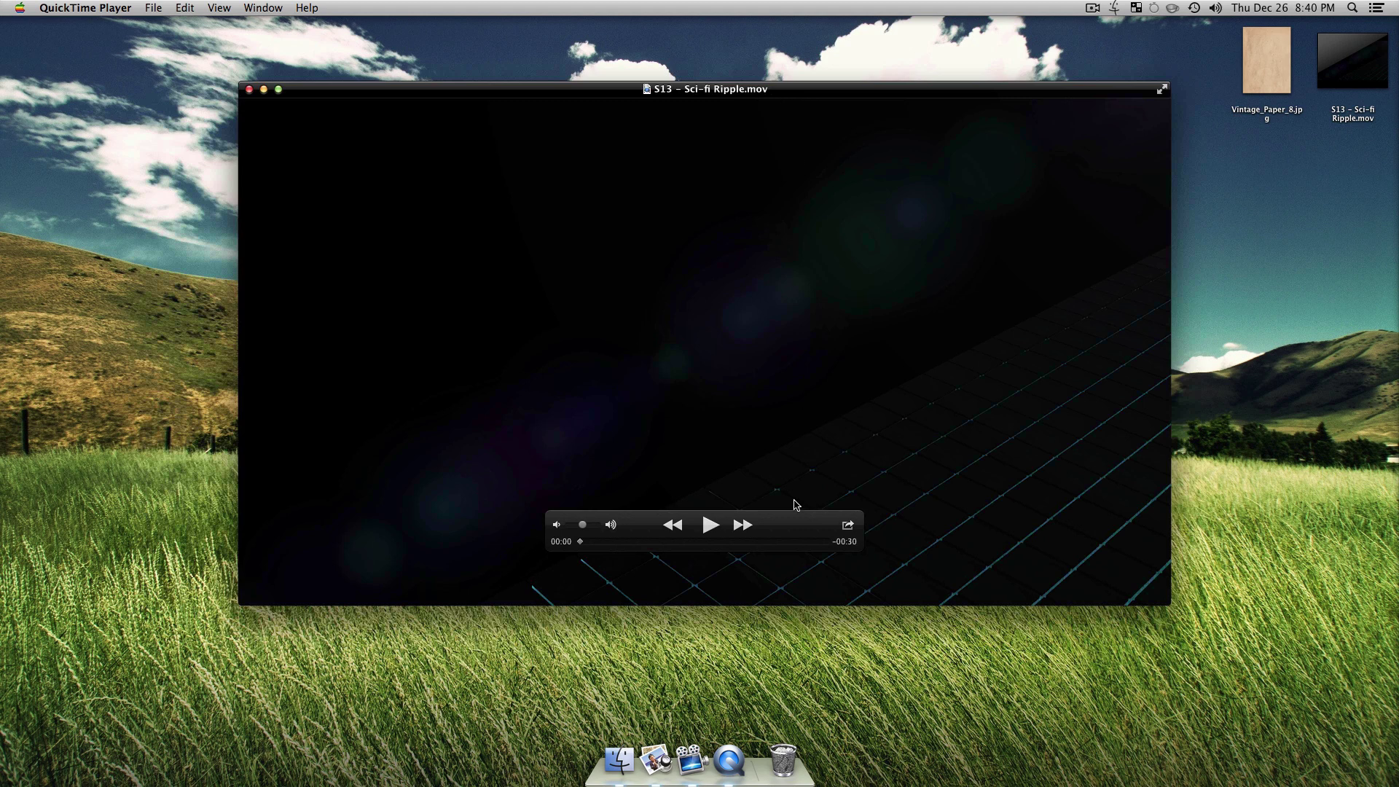
left_click_drag(816, 519, 510, 572)
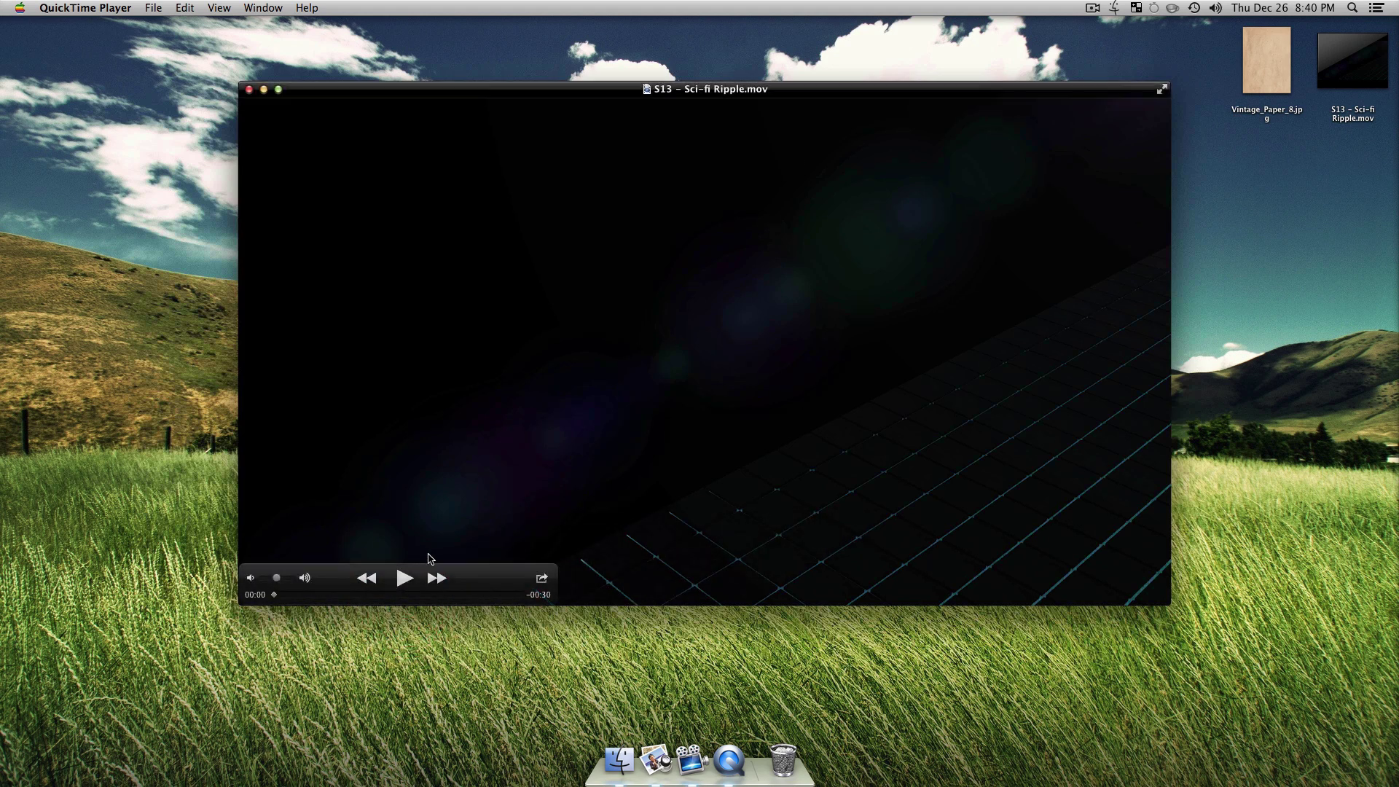
left_click(405, 578)
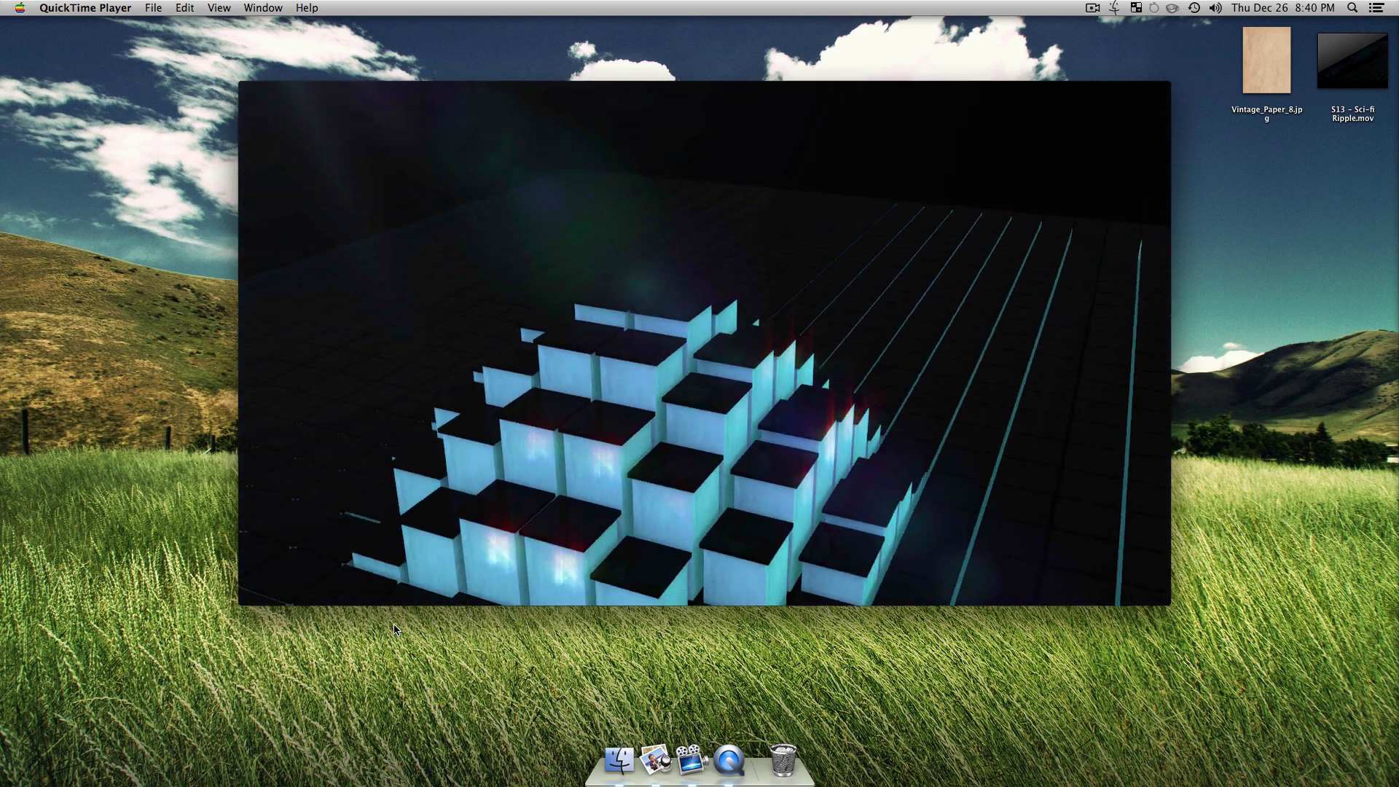
mouse_move(547, 396)
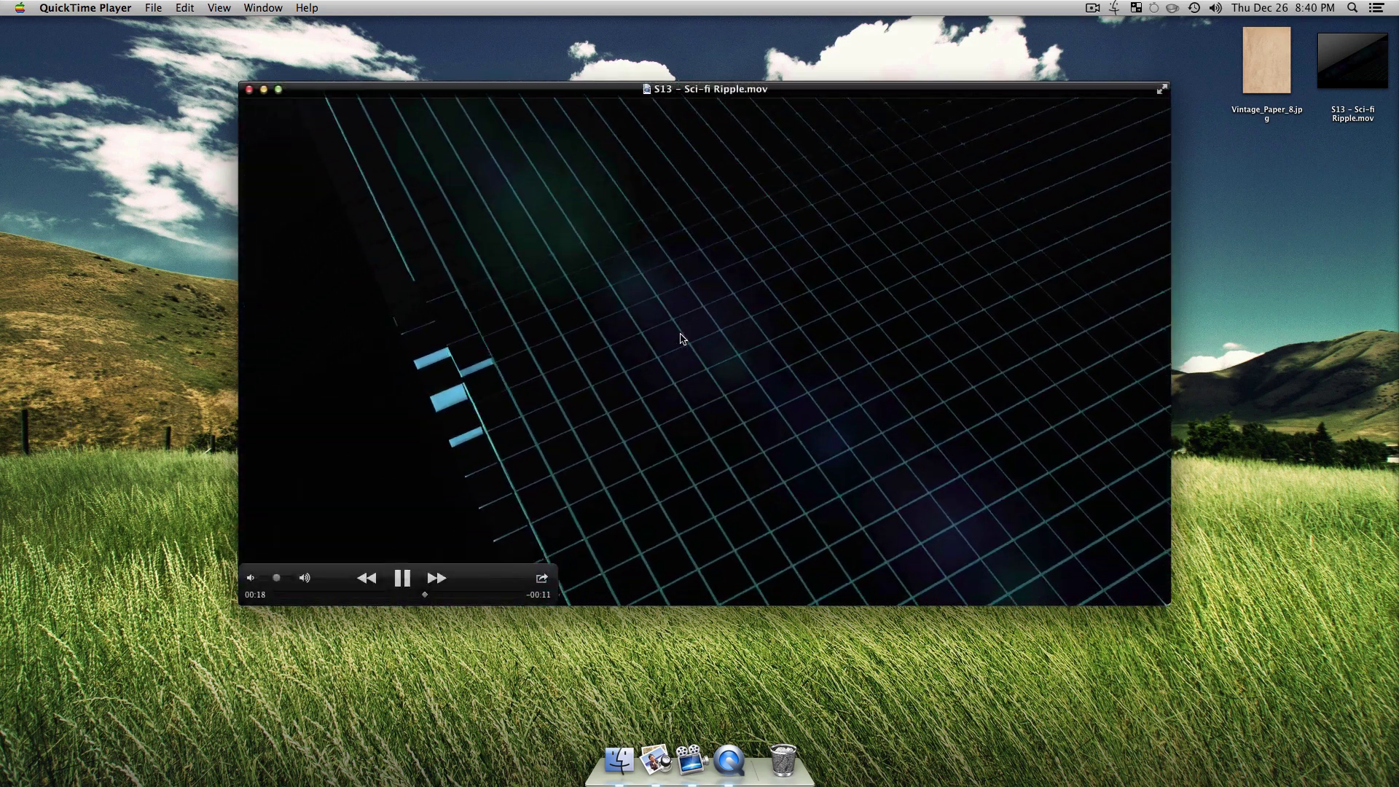
left_click_drag(428, 594, 383, 599)
left_click(402, 578)
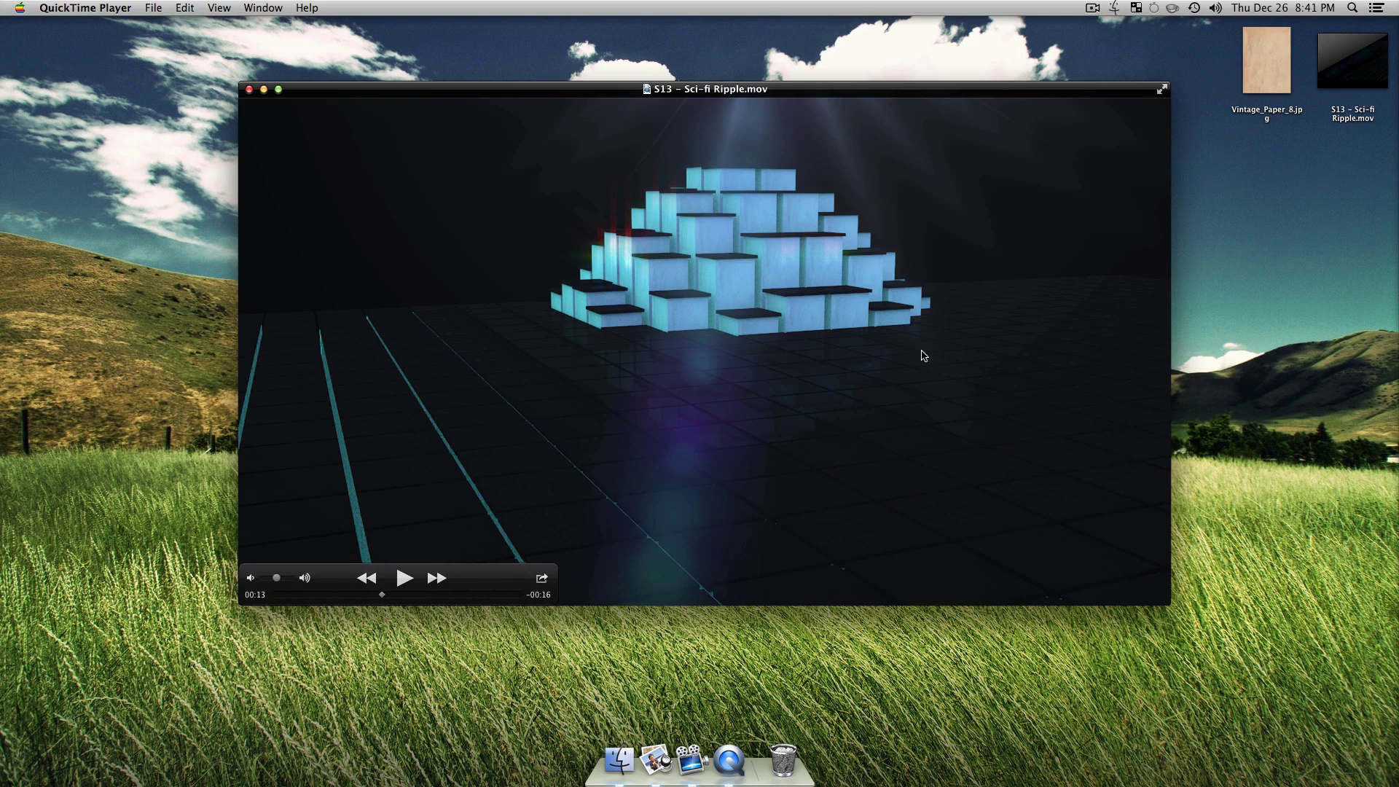
double_click(828, 89)
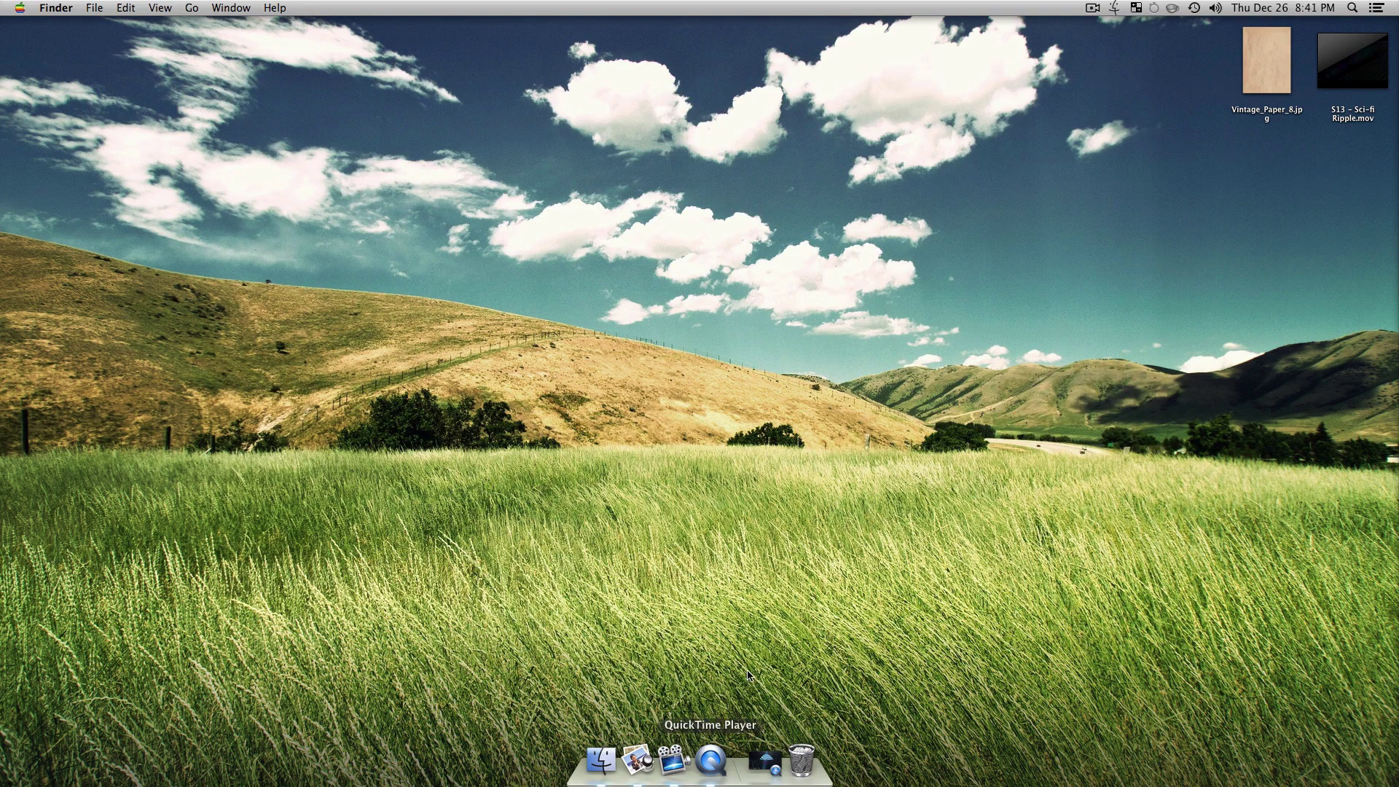
- Launch CINEMA 4D
key("ctrl+space")
type("cine")
key("Return")
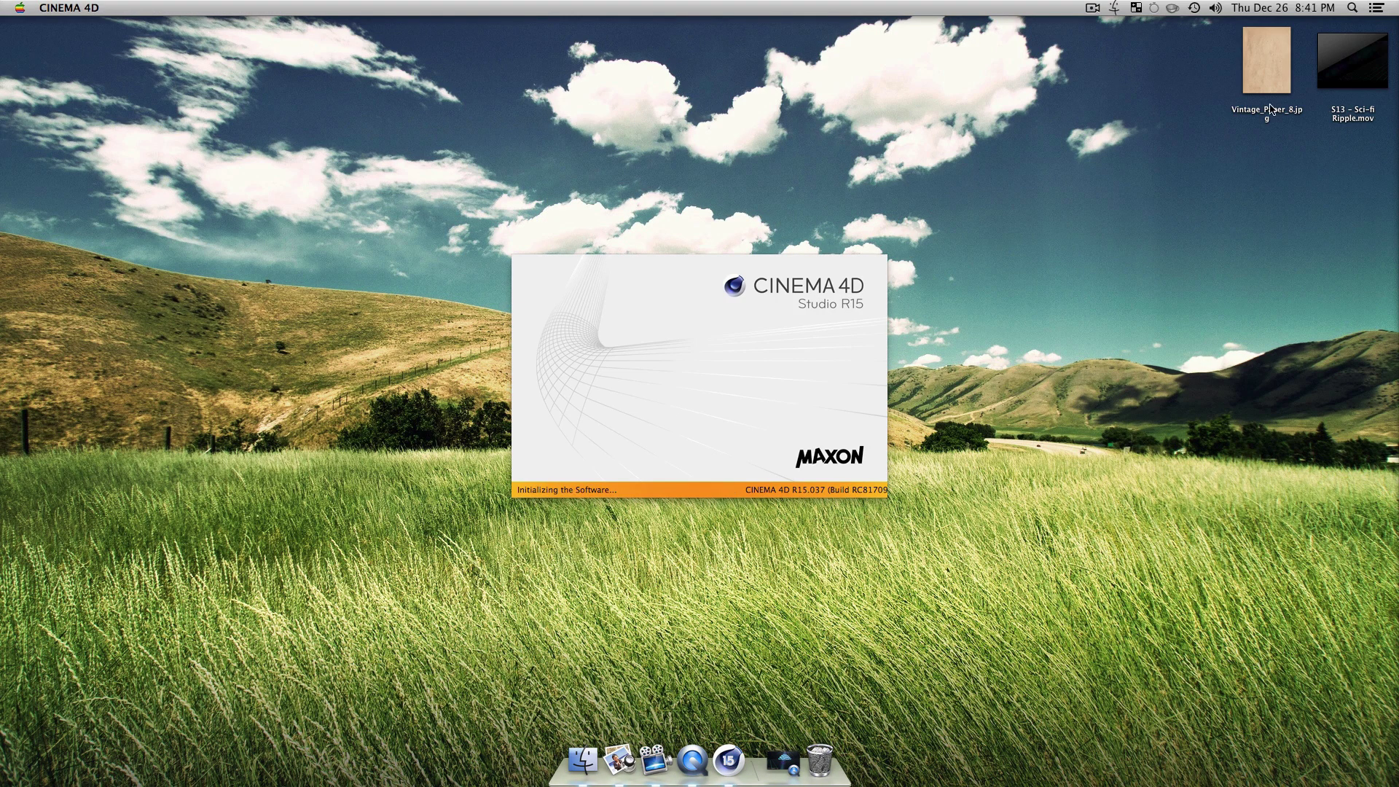
- Preview the Vintage_Paper_8.jpg texture from the desktop, close it and return to CINEMA 4D
left_click(1250, 66)
key("space")
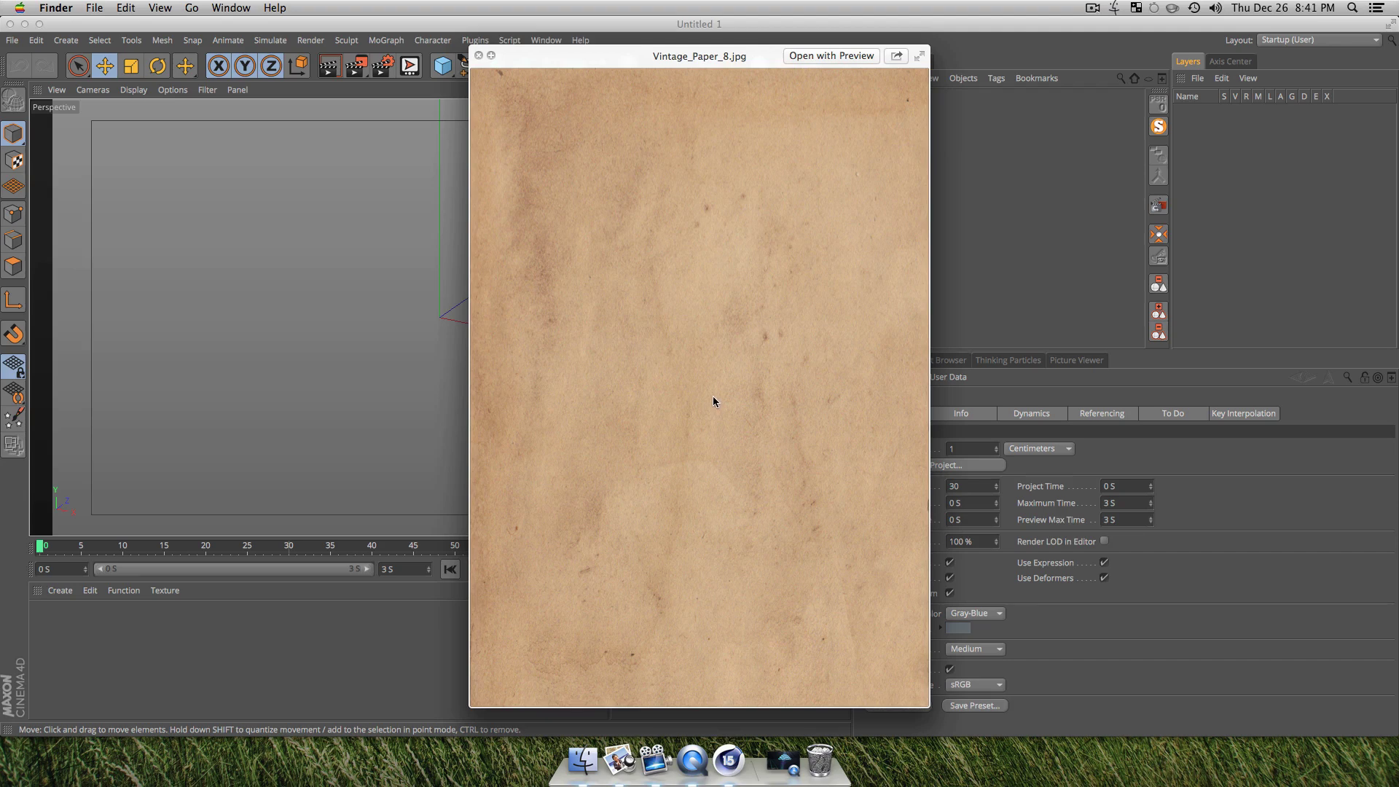
key("space")
left_click(987, 186)
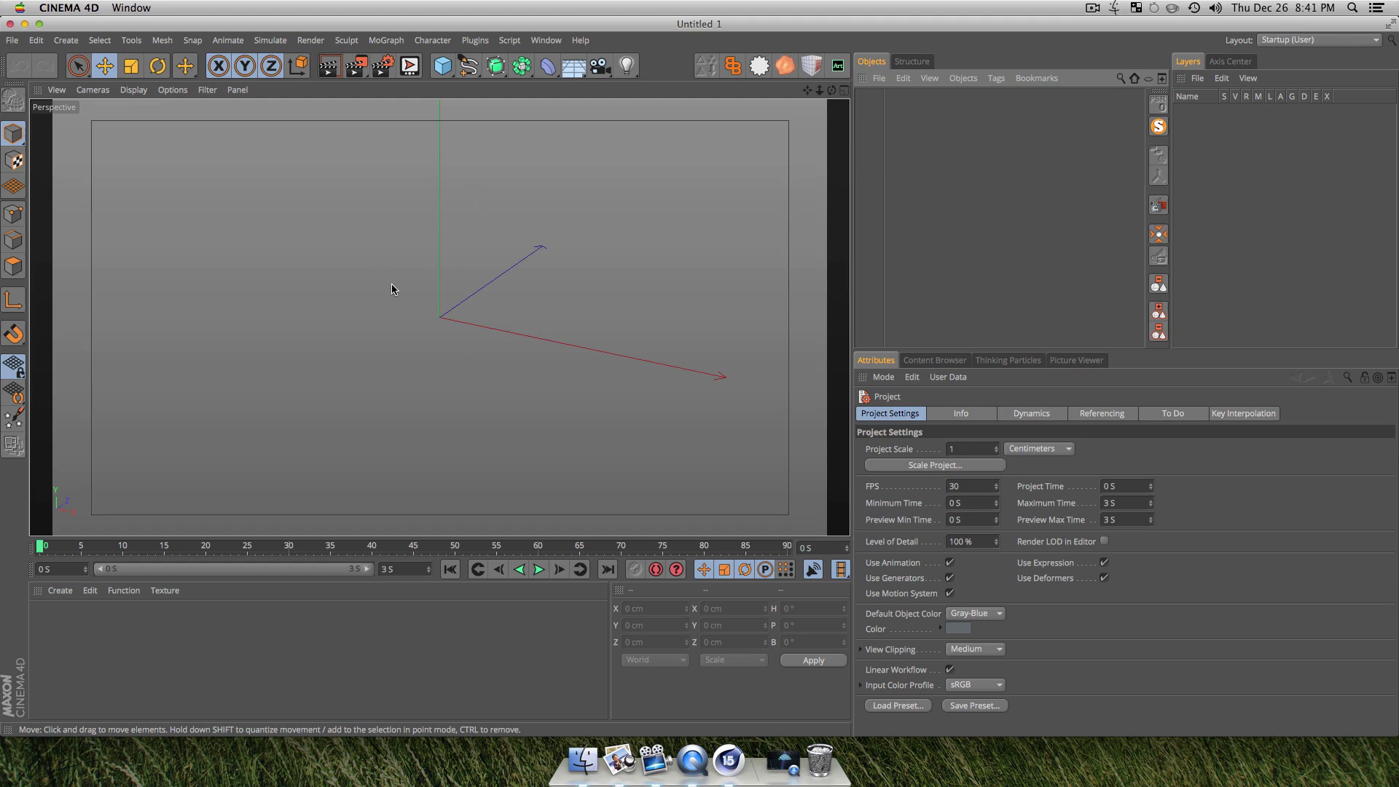
- Add a cube and enable its fillet with a 6 cm radius and a subdivision of 2
left_click(441, 65)
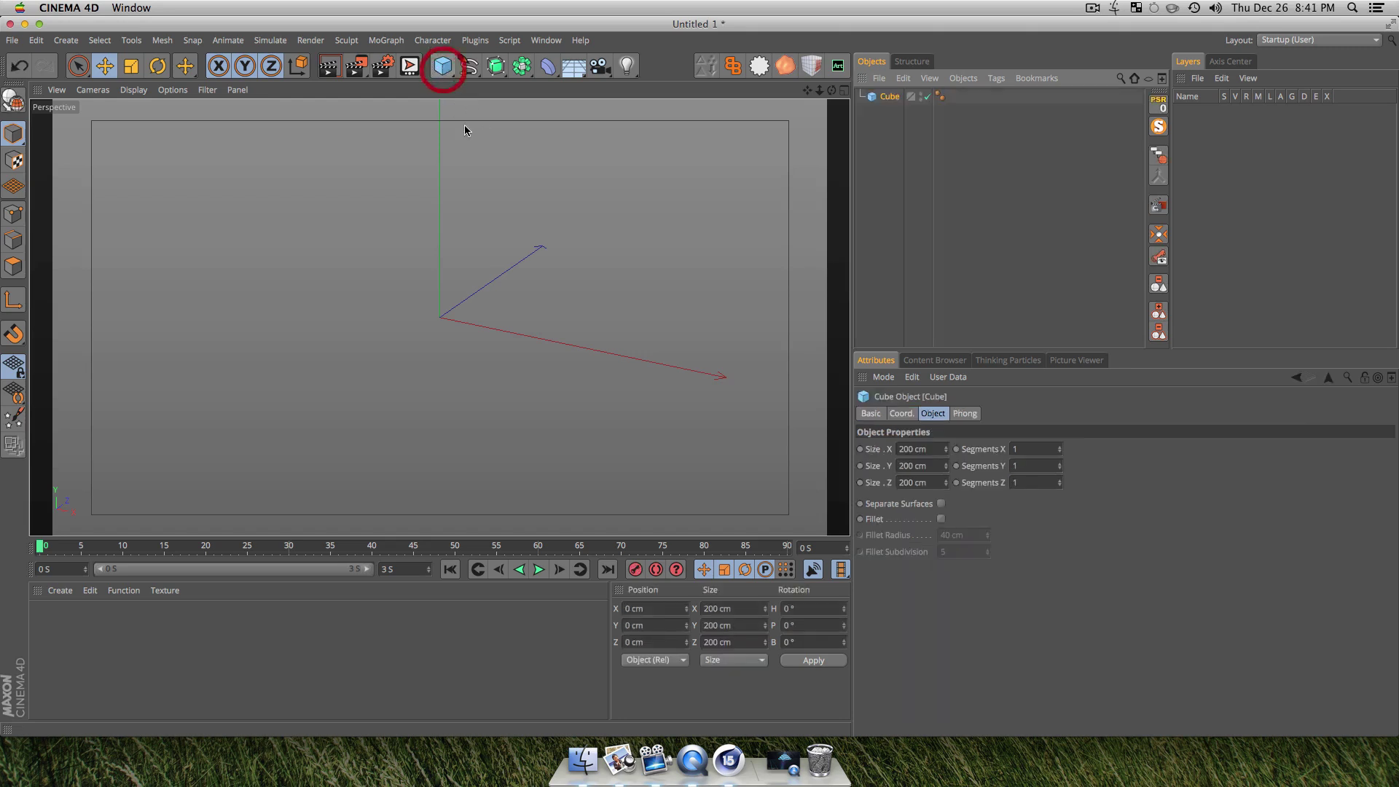
left_click_drag(563, 366, 515, 338)
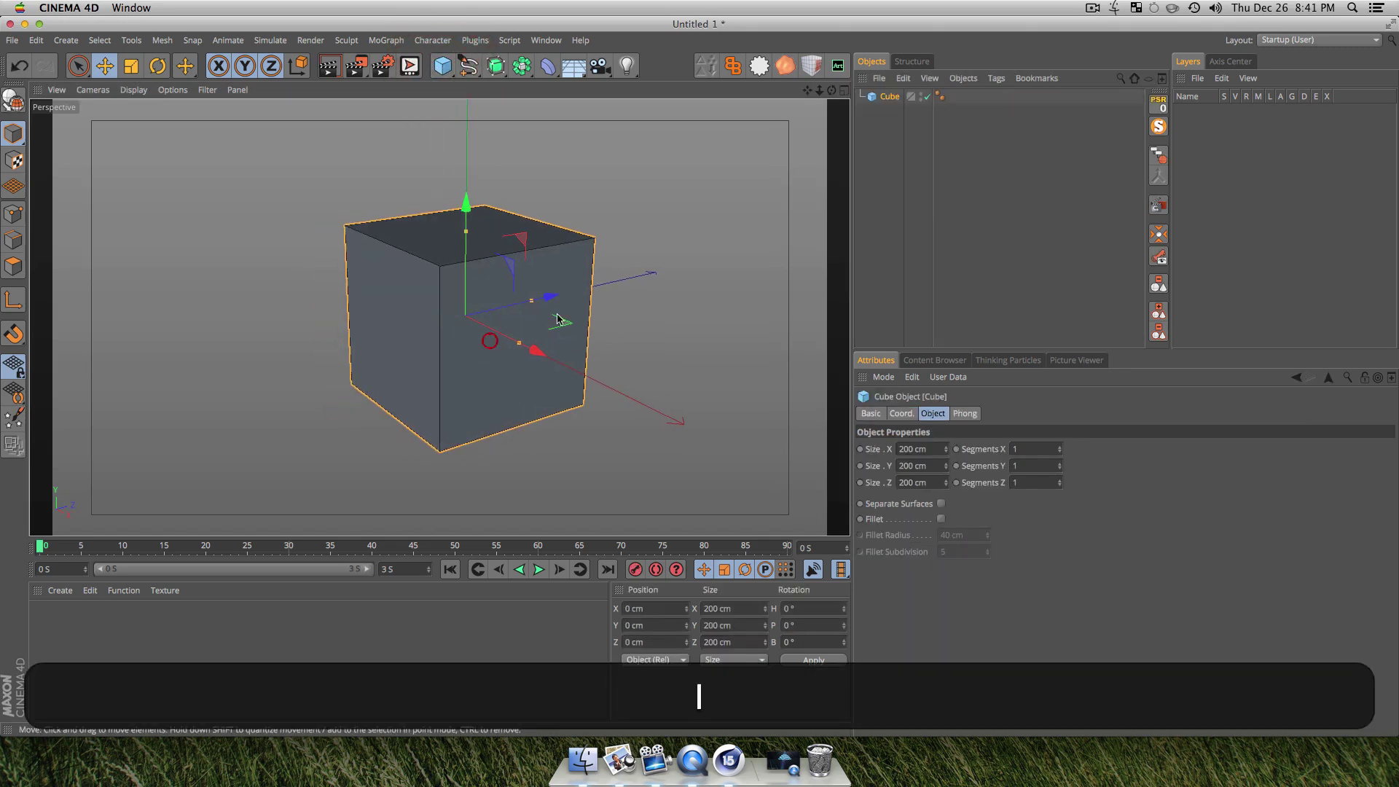
left_click(889, 96)
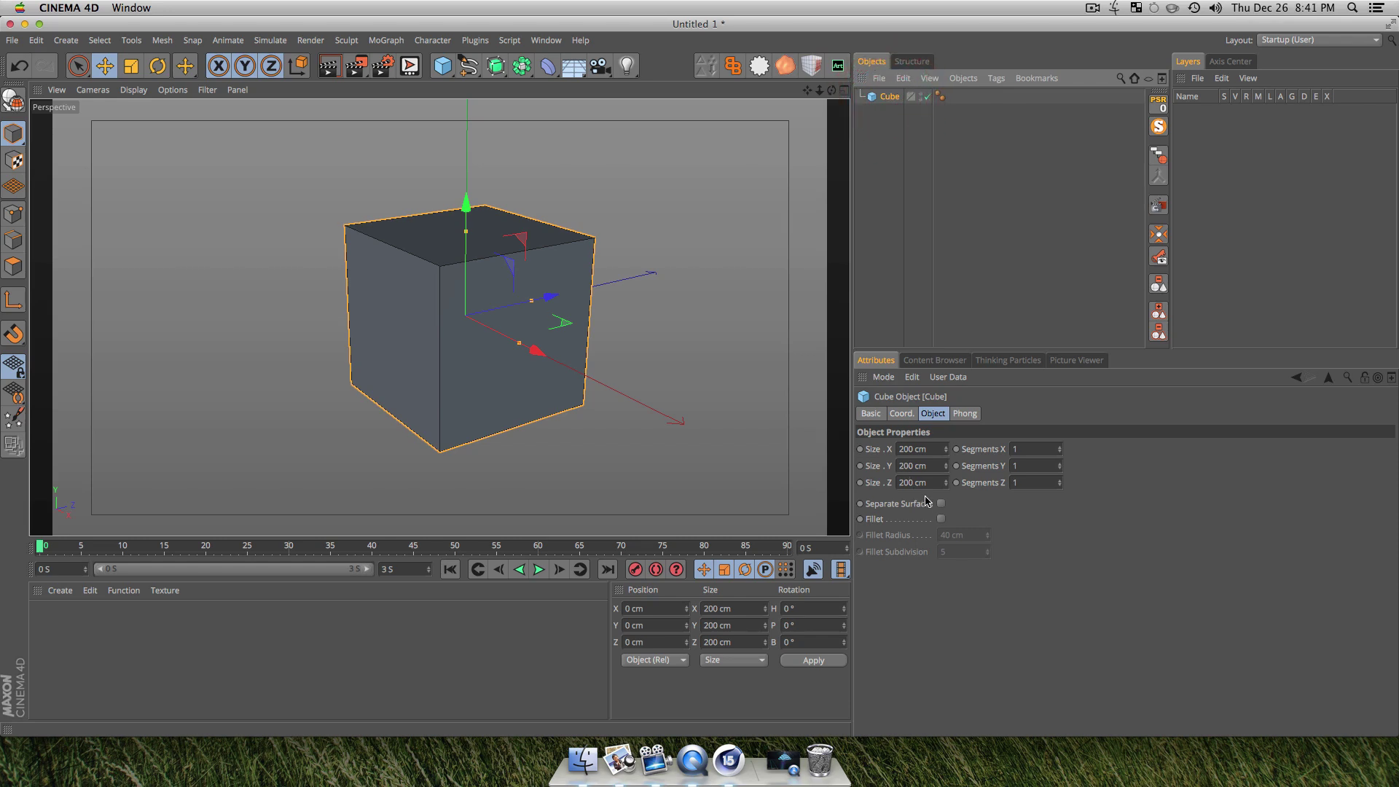
left_click(942, 519)
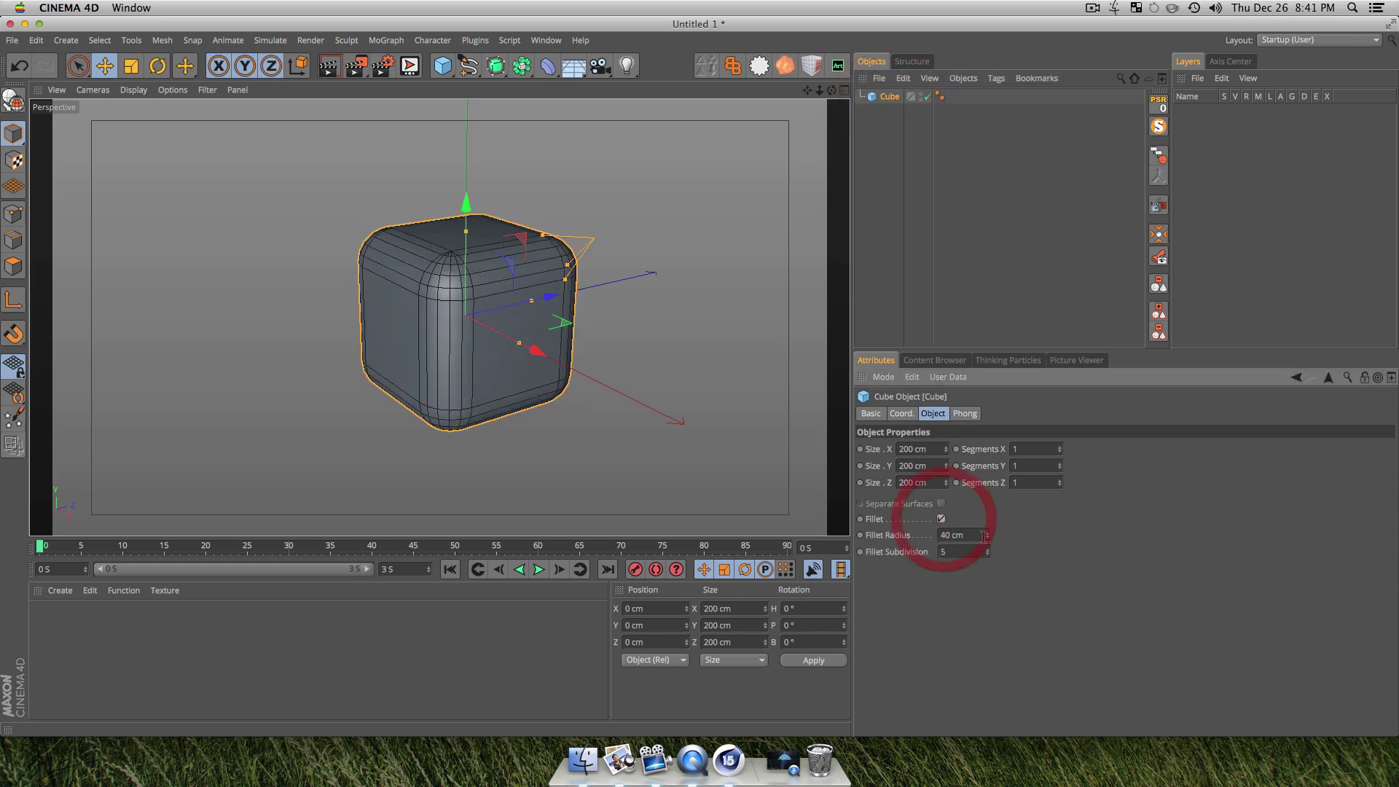
mouse_move(991, 537)
left_mouse_down()
mouse_move(975, 555)
mouse_move(989, 541)
mouse_move(988, 561)
left_mouse_up()
- Test-render the cube in the viewport to inspect its filleted edges up close
scroll(430, 259, "up", 5)
scroll(430, 259, "up", 3)
key("3")
left_click_drag(510, 299, 594, 281)
key("super+r")
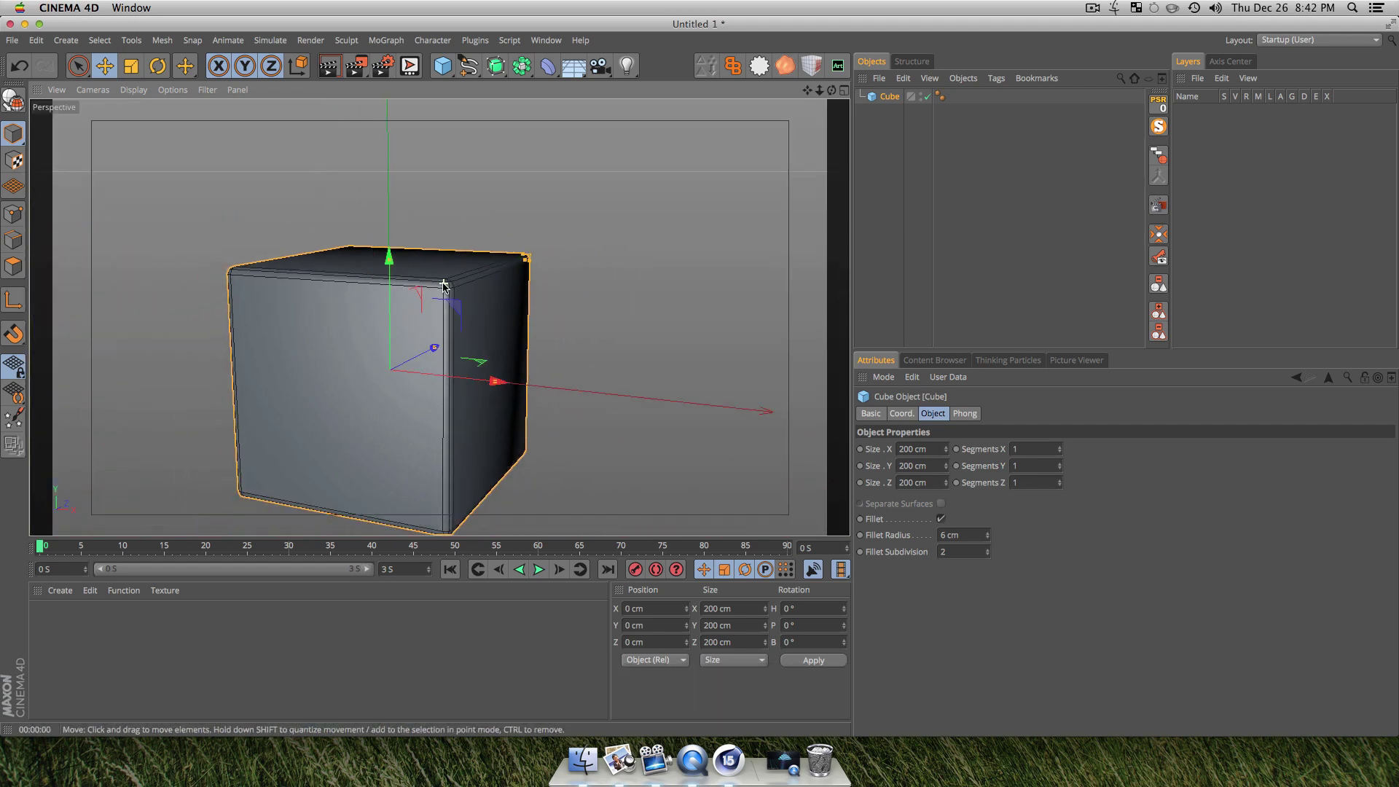
key("3")
left_click_drag(441, 287, 350, 359)
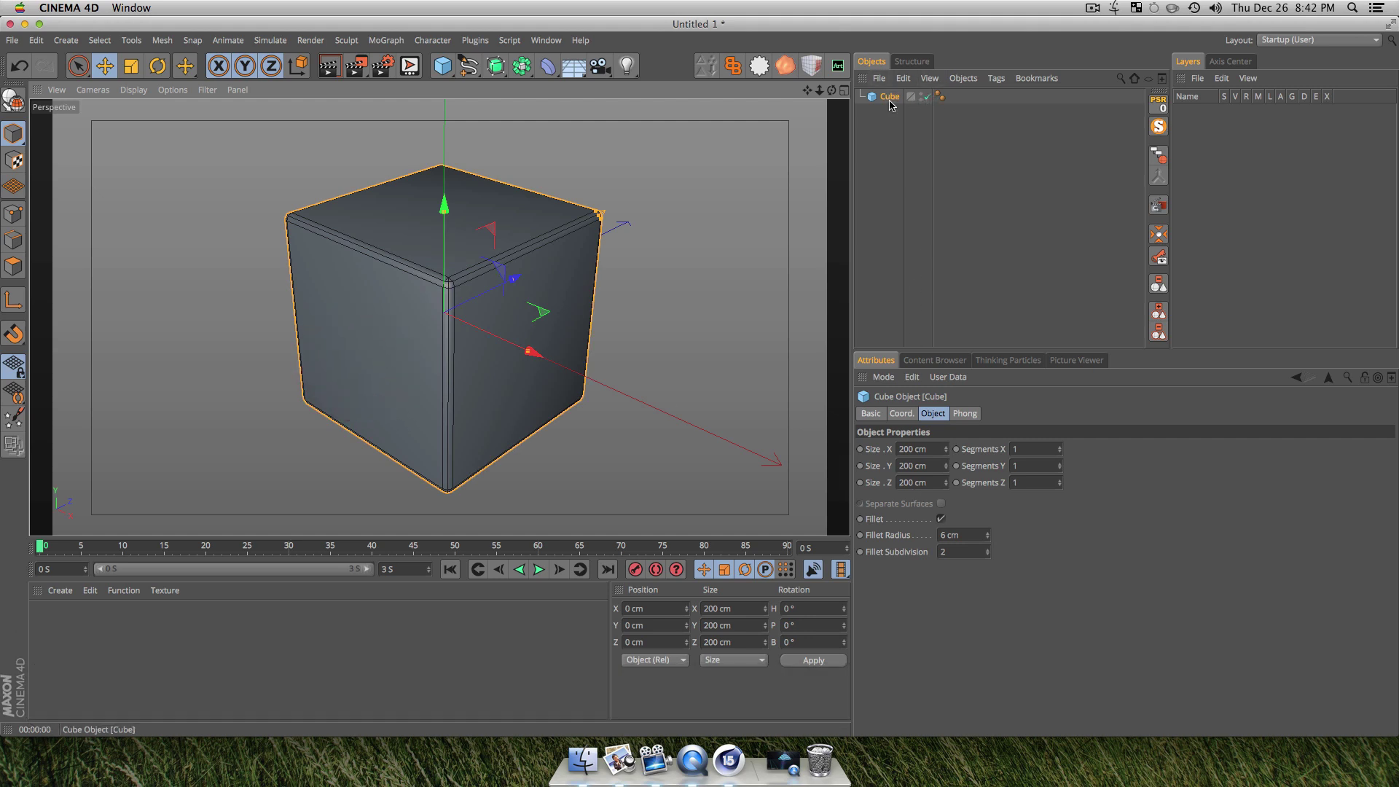
- Delete the cube's Phong tag and test-render the filleted corner without smooth shading
left_click(940, 97)
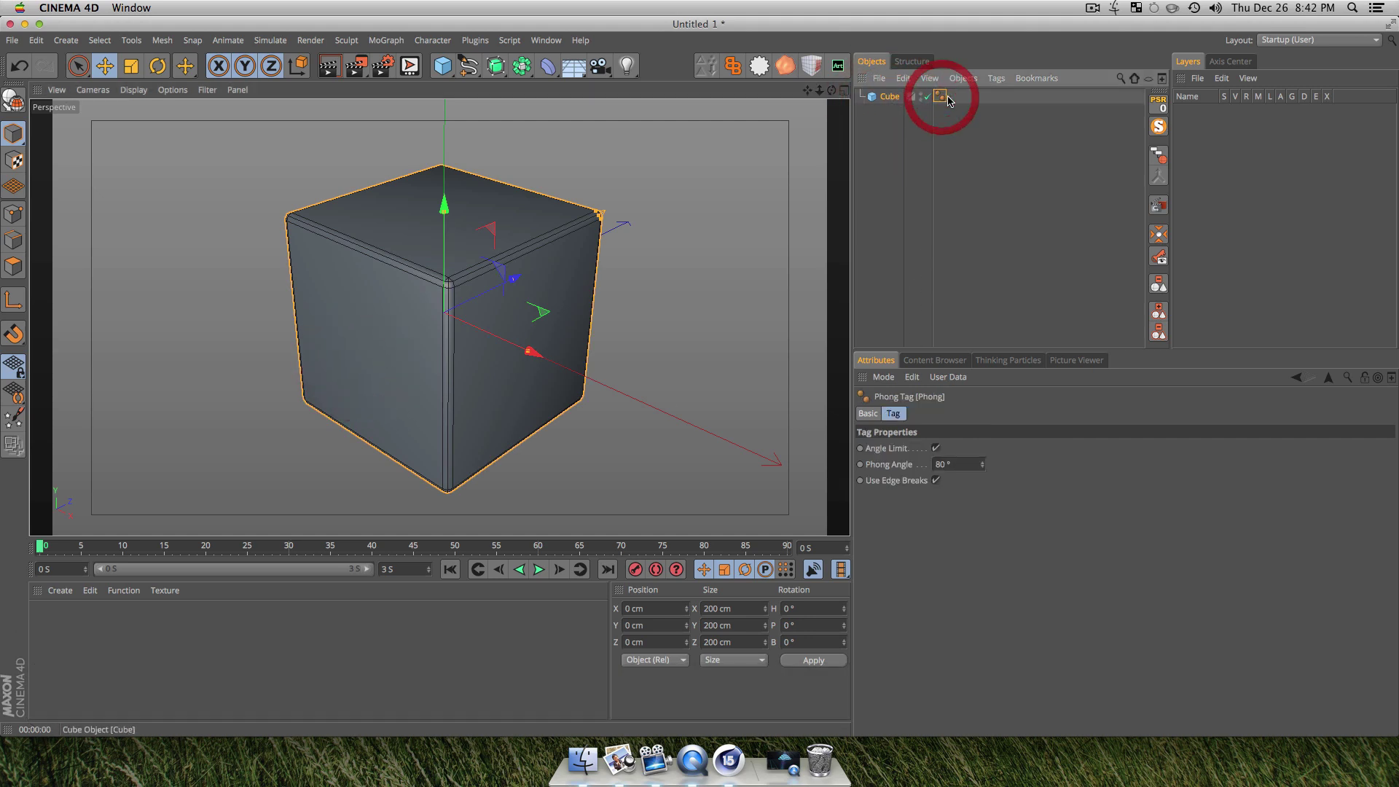
key("Delete")
scroll(468, 346, "up", 5)
key("3")
left_click_drag(510, 313, 705, 289)
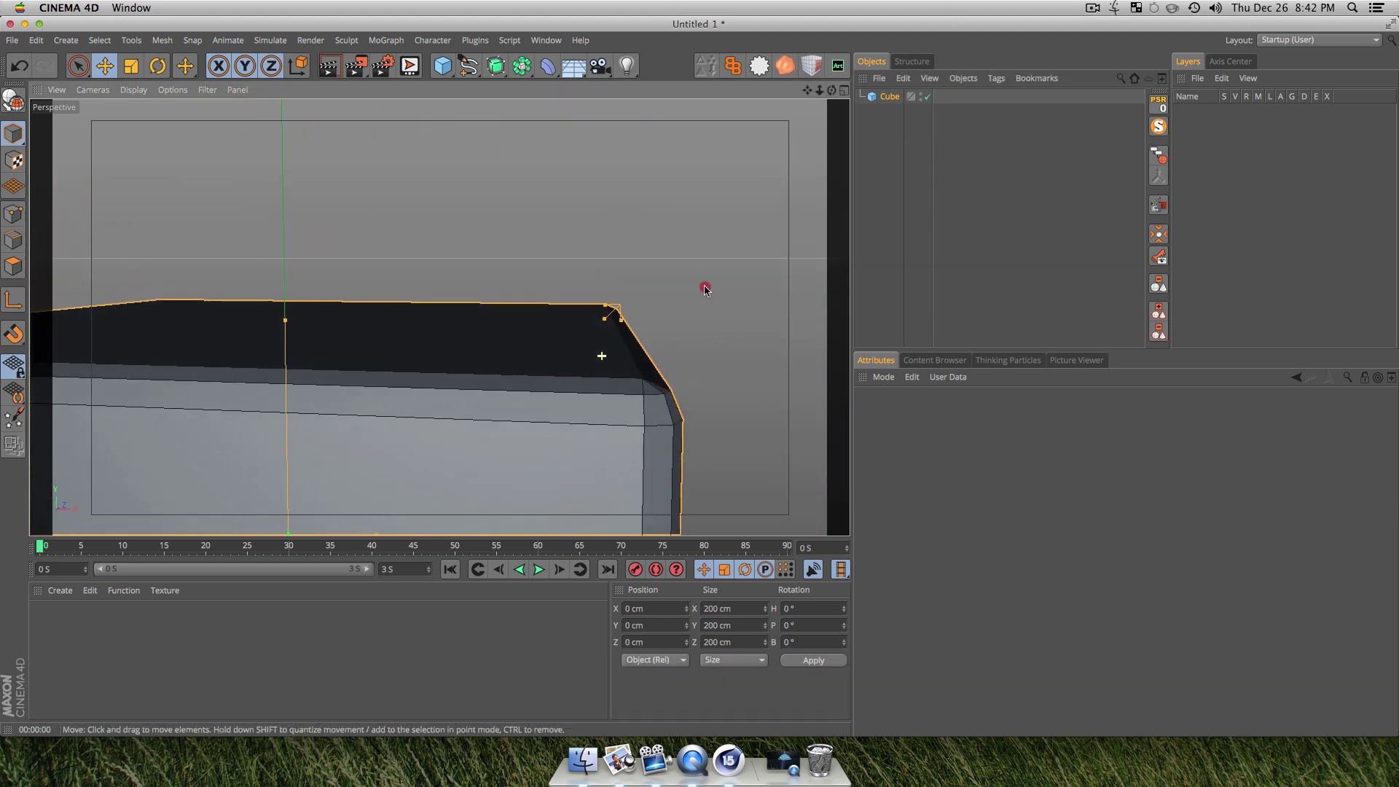
key("super+r")
key("3")
left_click_drag(616, 366, 620, 400)
key("super+r")
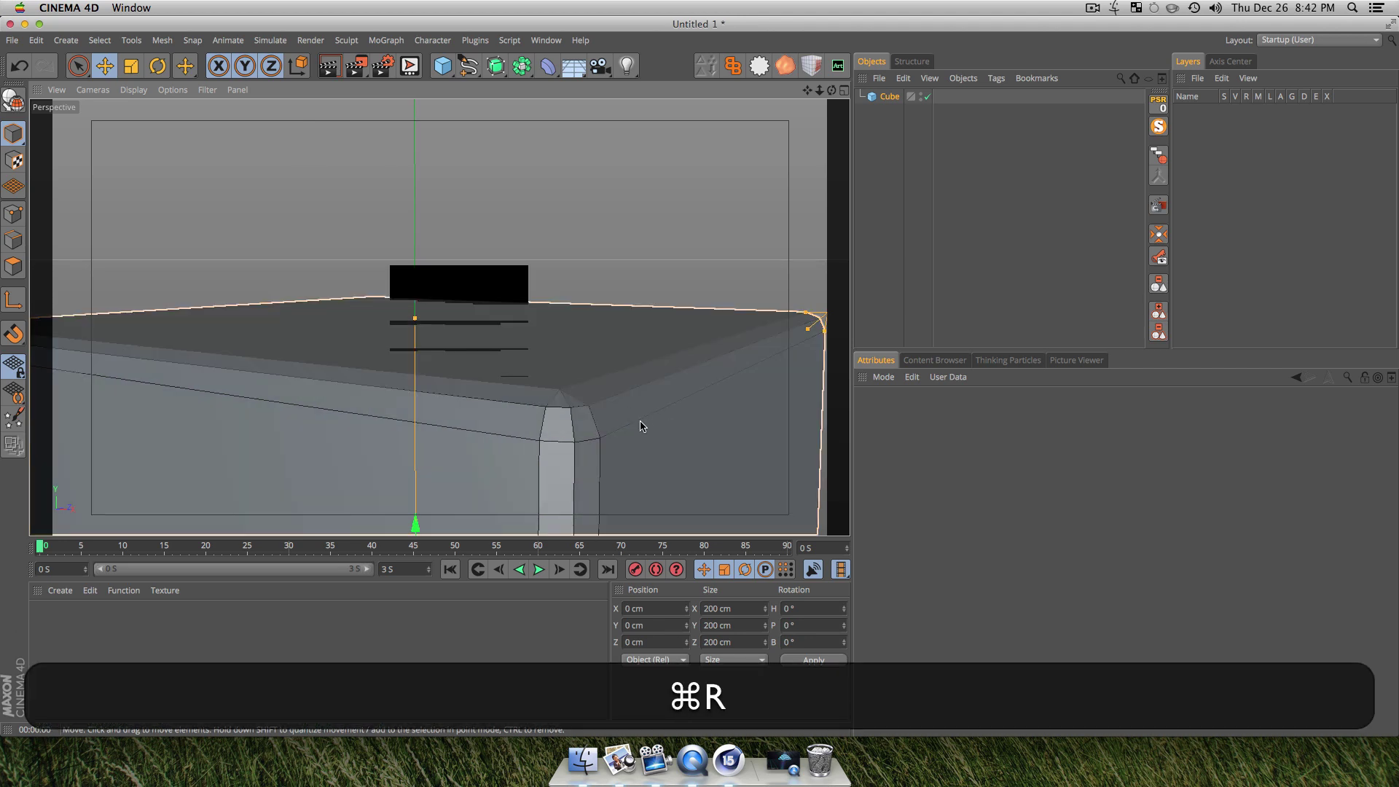
key("super+r")
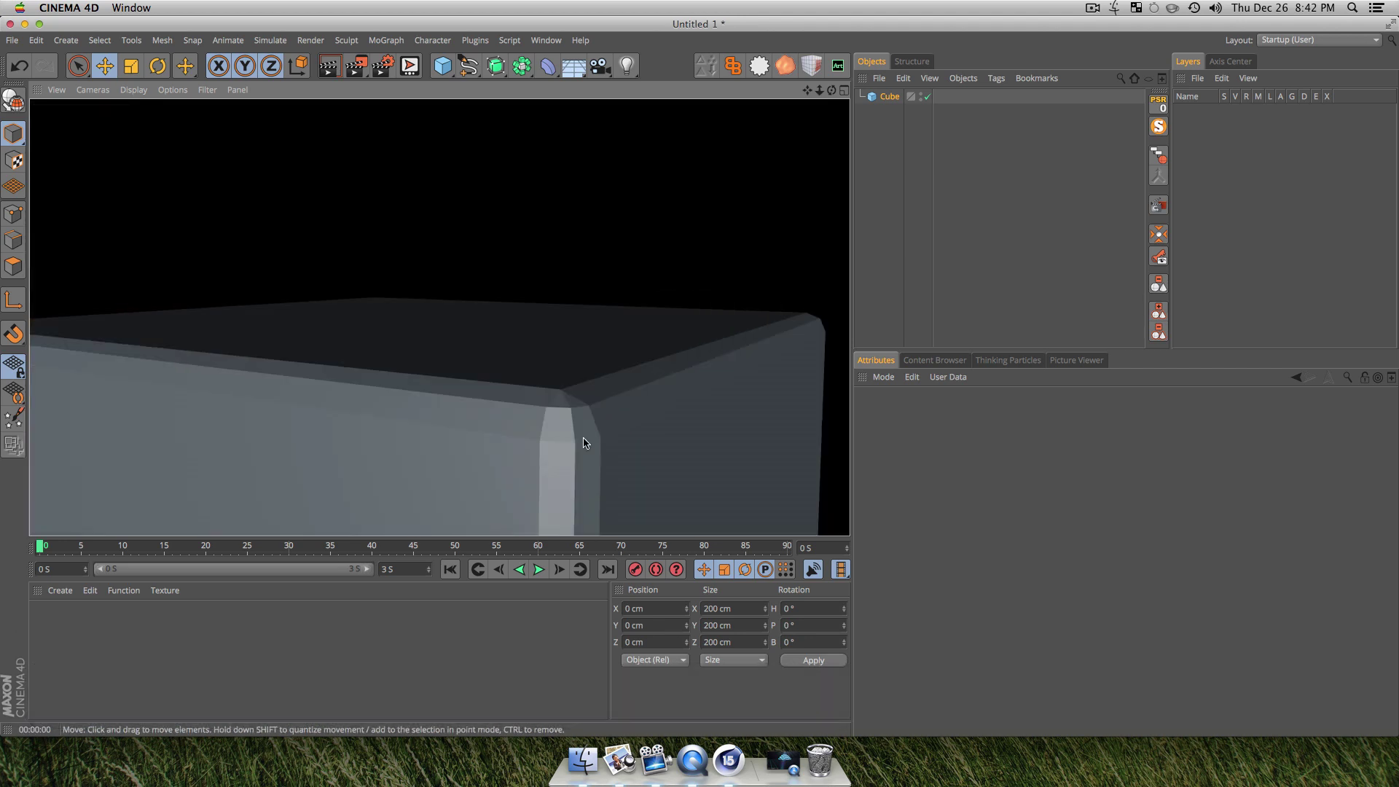
scroll(604, 428, "down", 5)
key("3")
left_click_drag(604, 428, 562, 266)
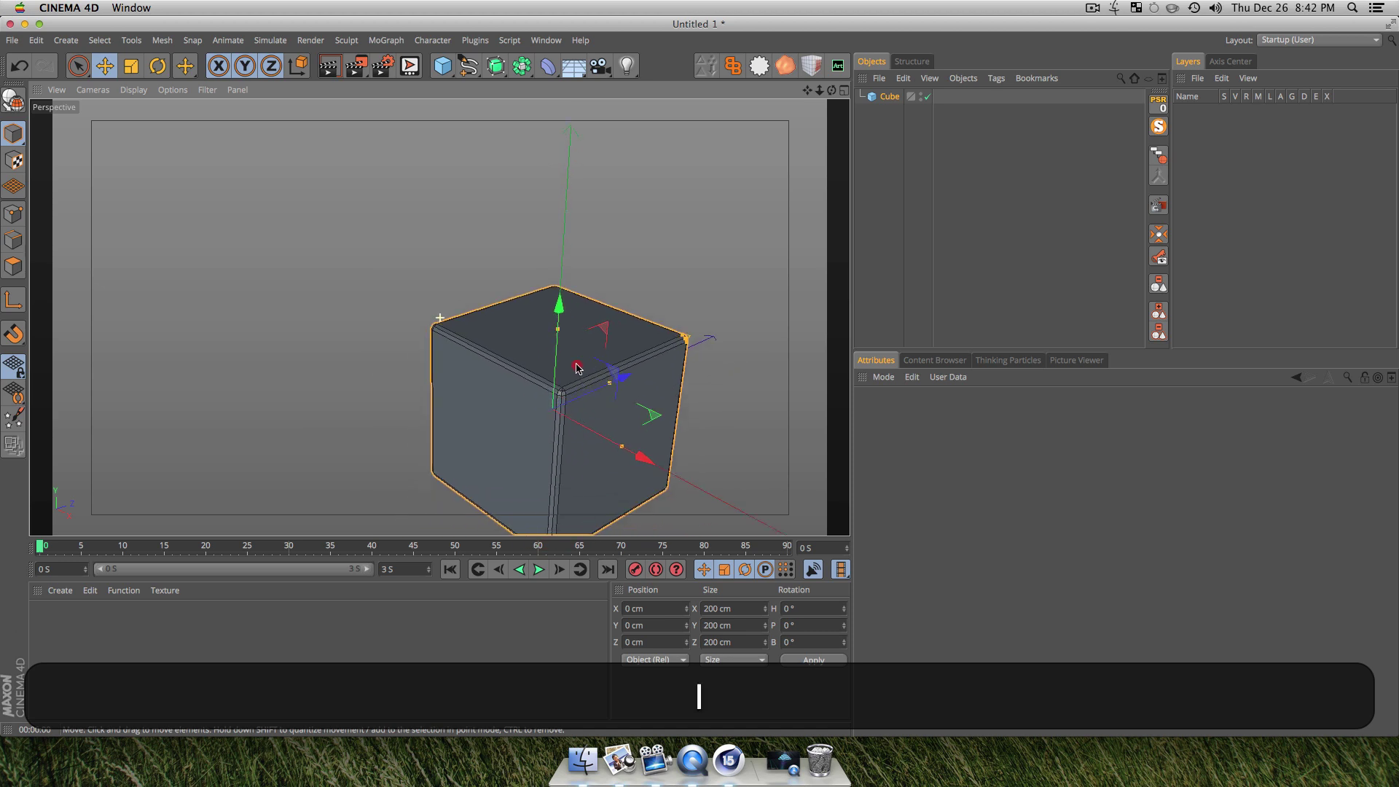
- Flatten the cube by setting its Y size to 20 cm
left_click(887, 96)
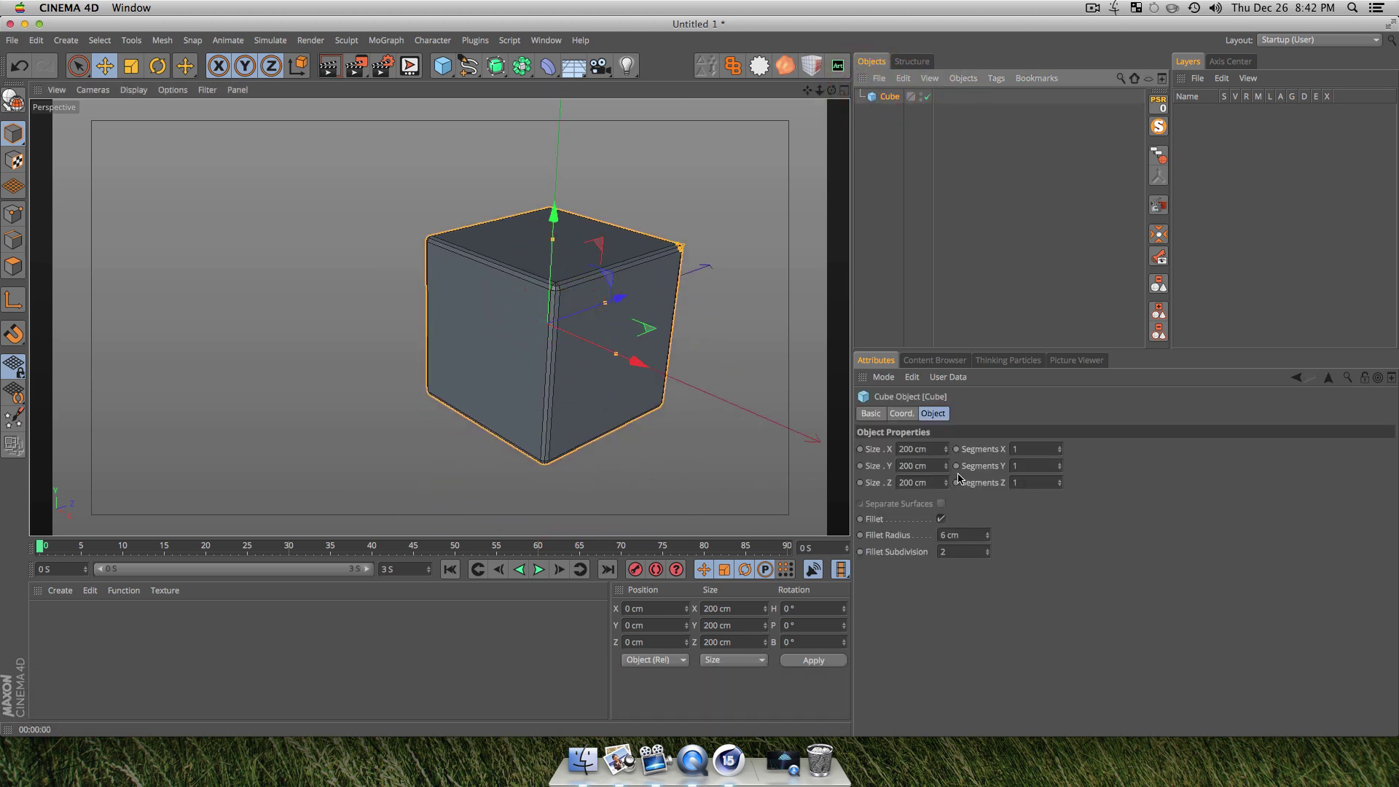
left_click_drag(945, 467, 945, 546)
double_click(911, 465)
type("20")
key("Return")
- Compare the flattened cube with the block tops in the paused Sci-fi Ripple movie in QuickTime Player
left_click(868, 237)
key("3")
left_click_drag(731, 300, 659, 274)
left_click(783, 761)
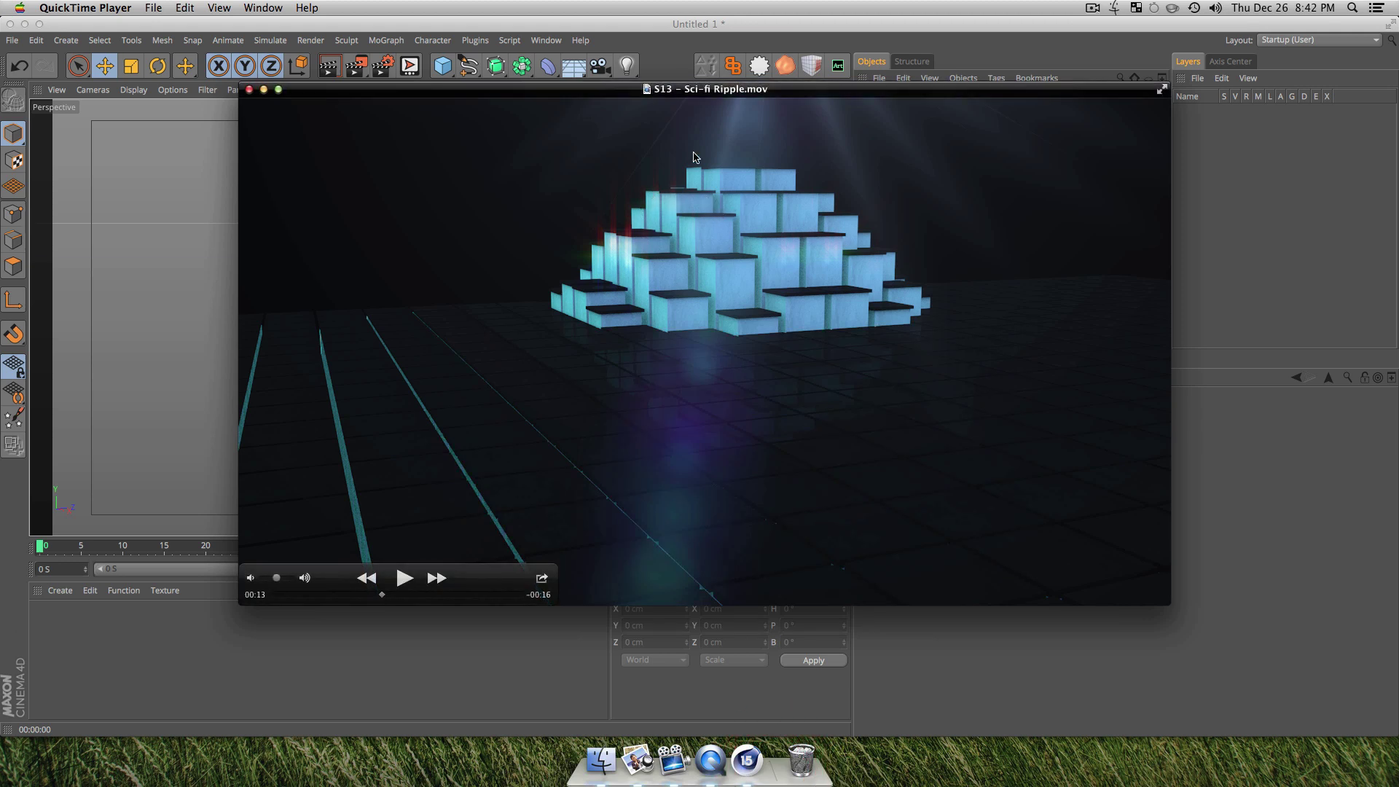
double_click(604, 93)
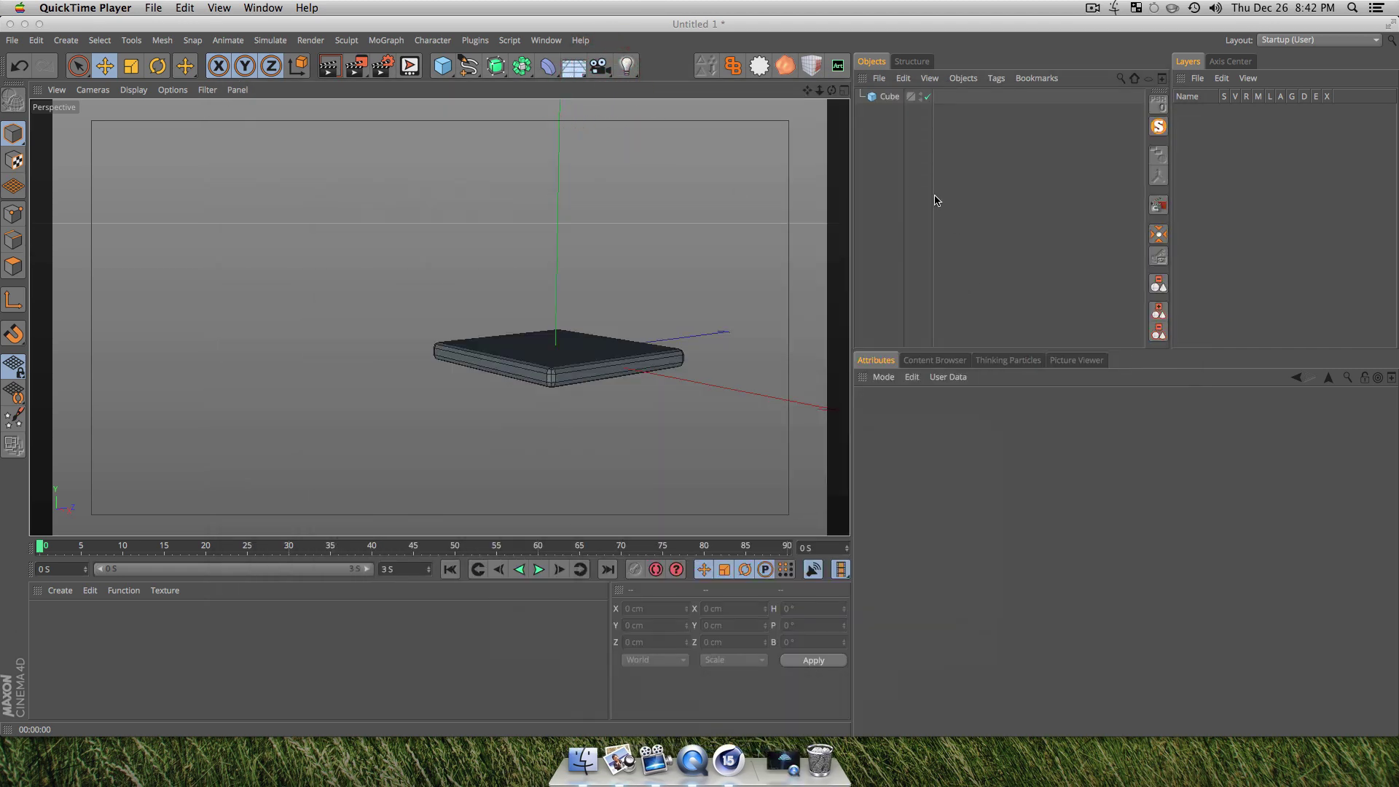
- Rename the flattened cube as Top
left_click(889, 97)
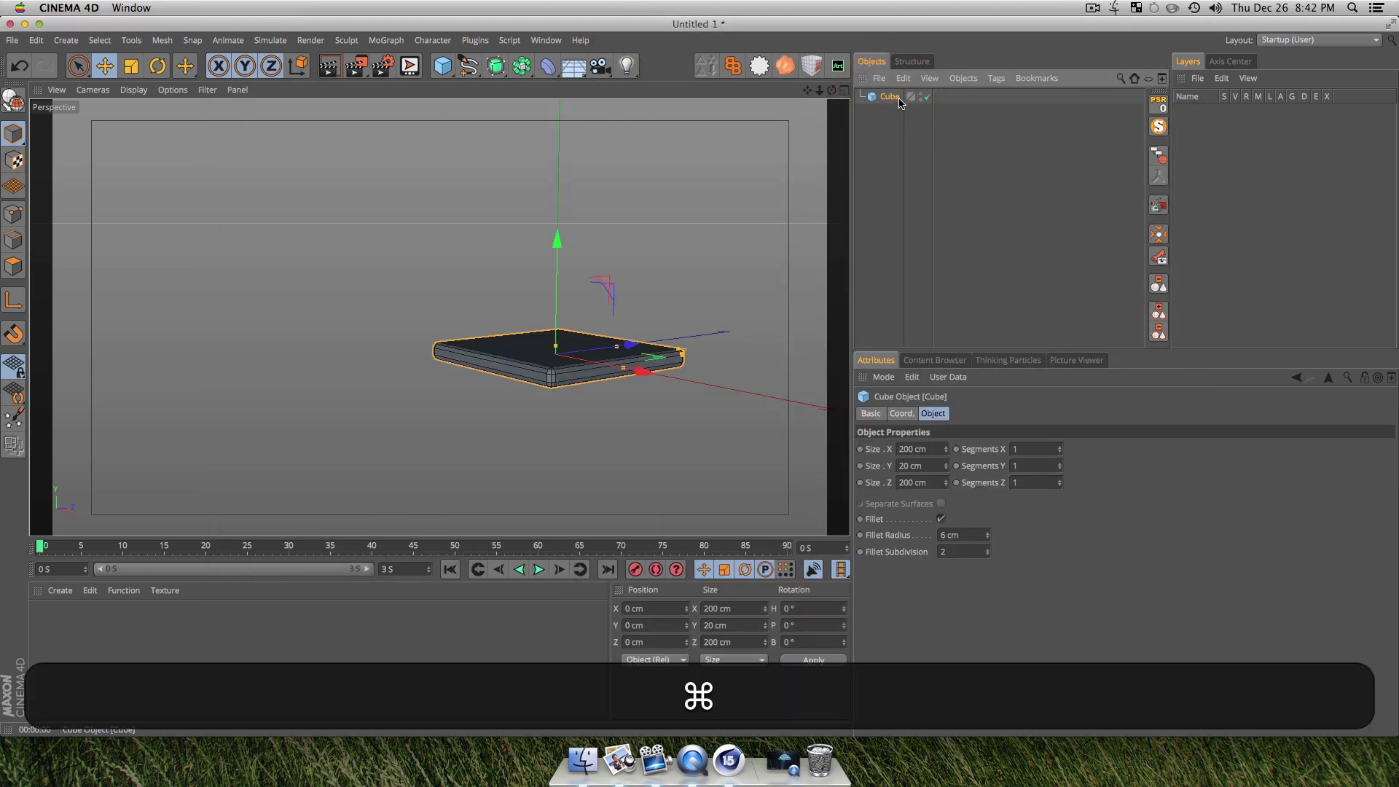
double_click(895, 97)
type("TR")
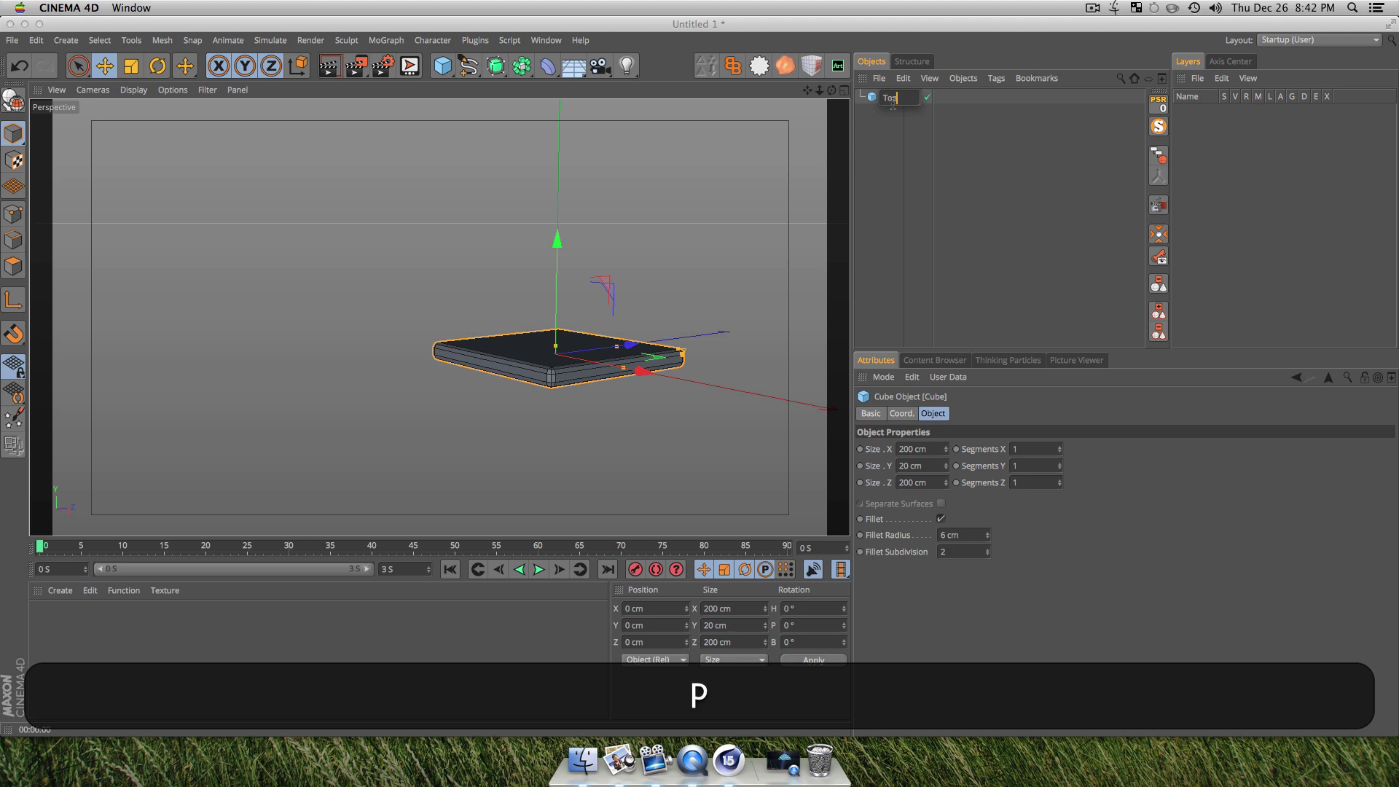
key("Return")
- Duplicate the Top object and name the copy Bottom
key("super")
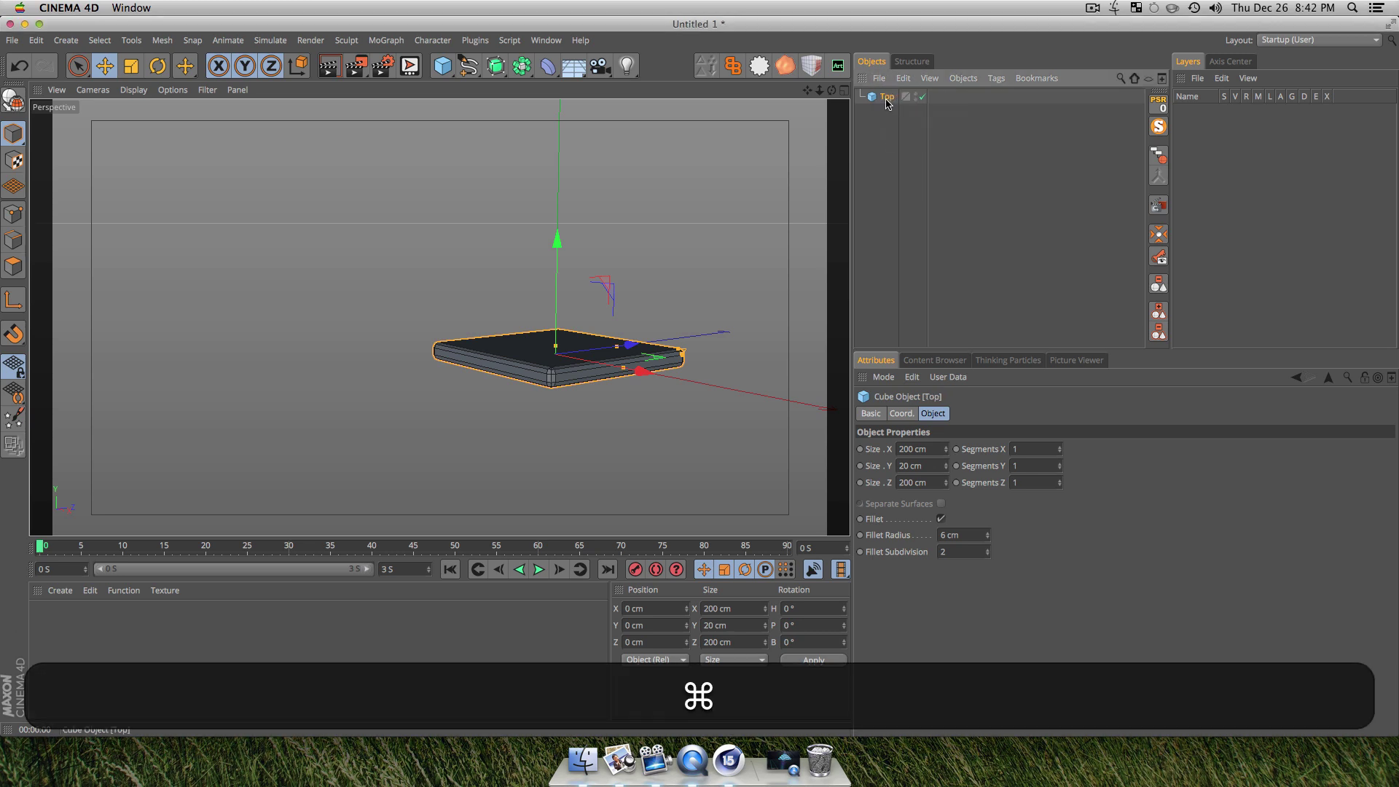
left_click_drag(886, 162, 886, 113, "super")
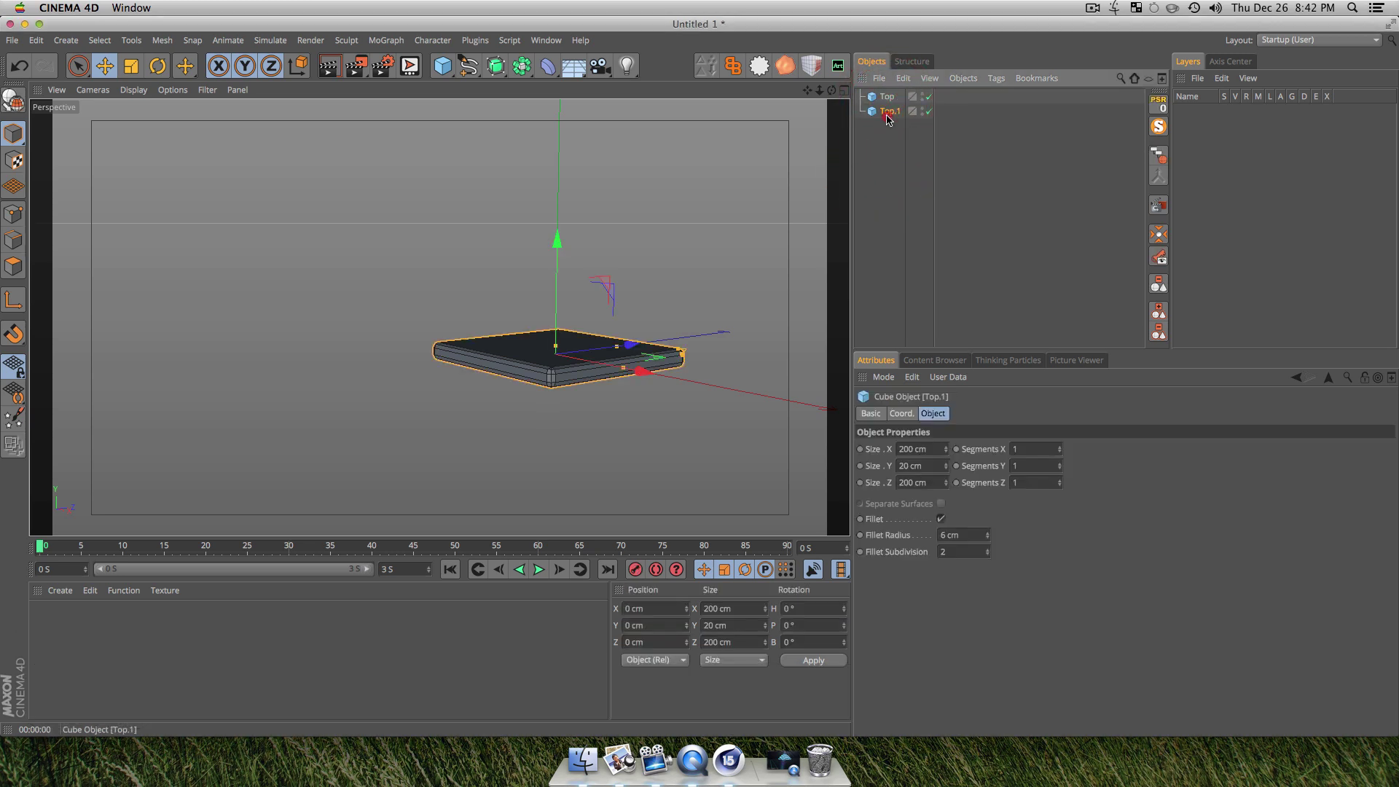
double_click(886, 113)
type("Bottom")
key("Return")
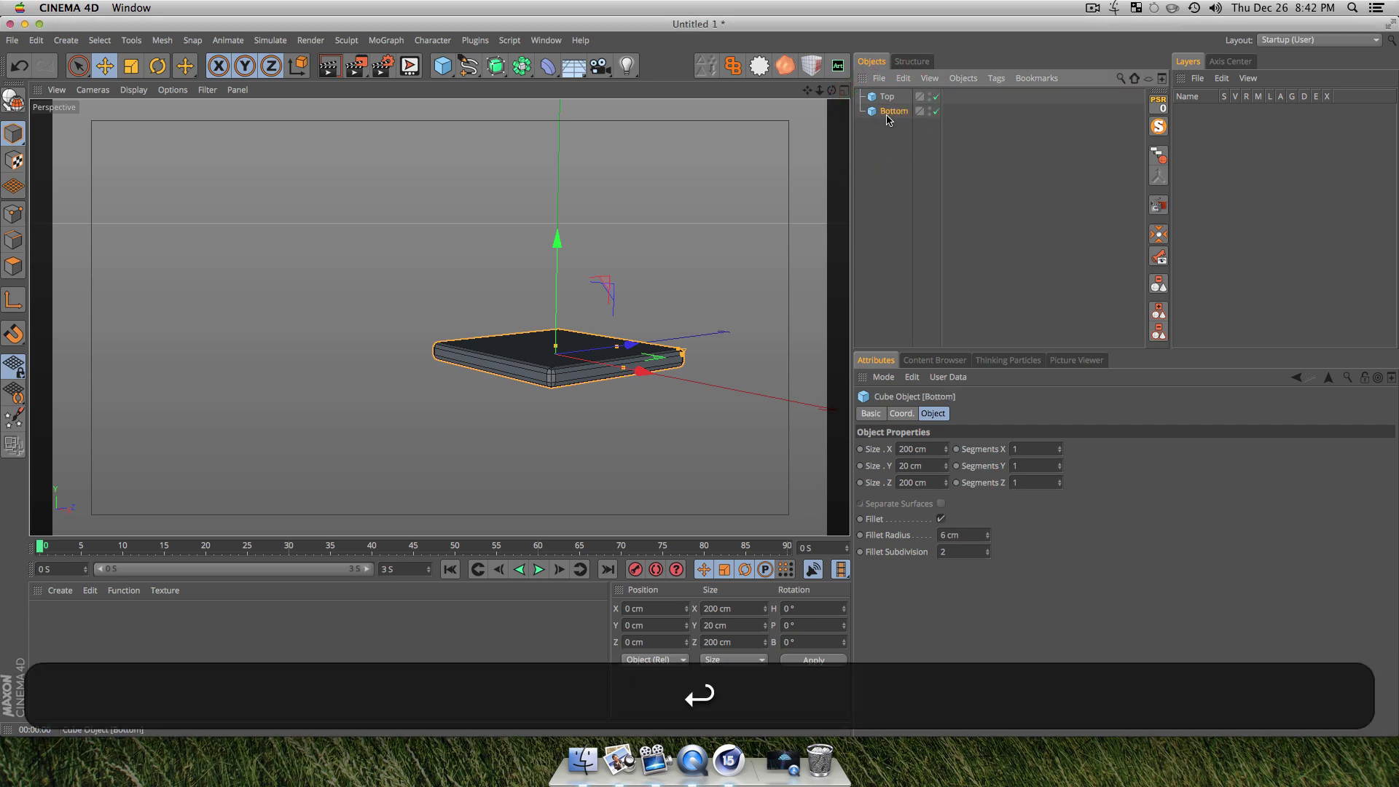
- Resize the Bottom cube to 190 cm in X, 400 cm in Y and 190 cm in Z
left_click_drag(945, 470, 945, 299)
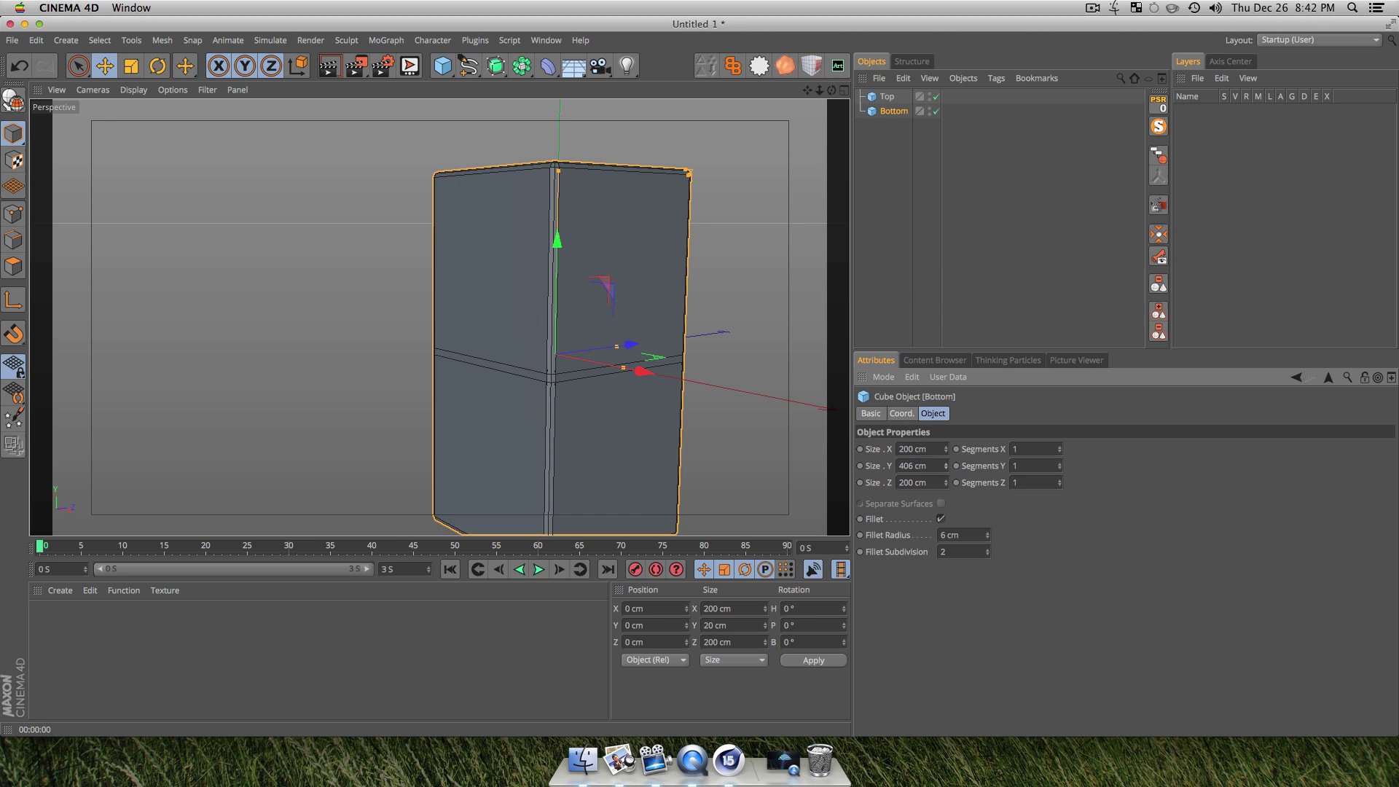
double_click(936, 469)
type("400")
key("Return")
double_click(935, 449)
type("19")
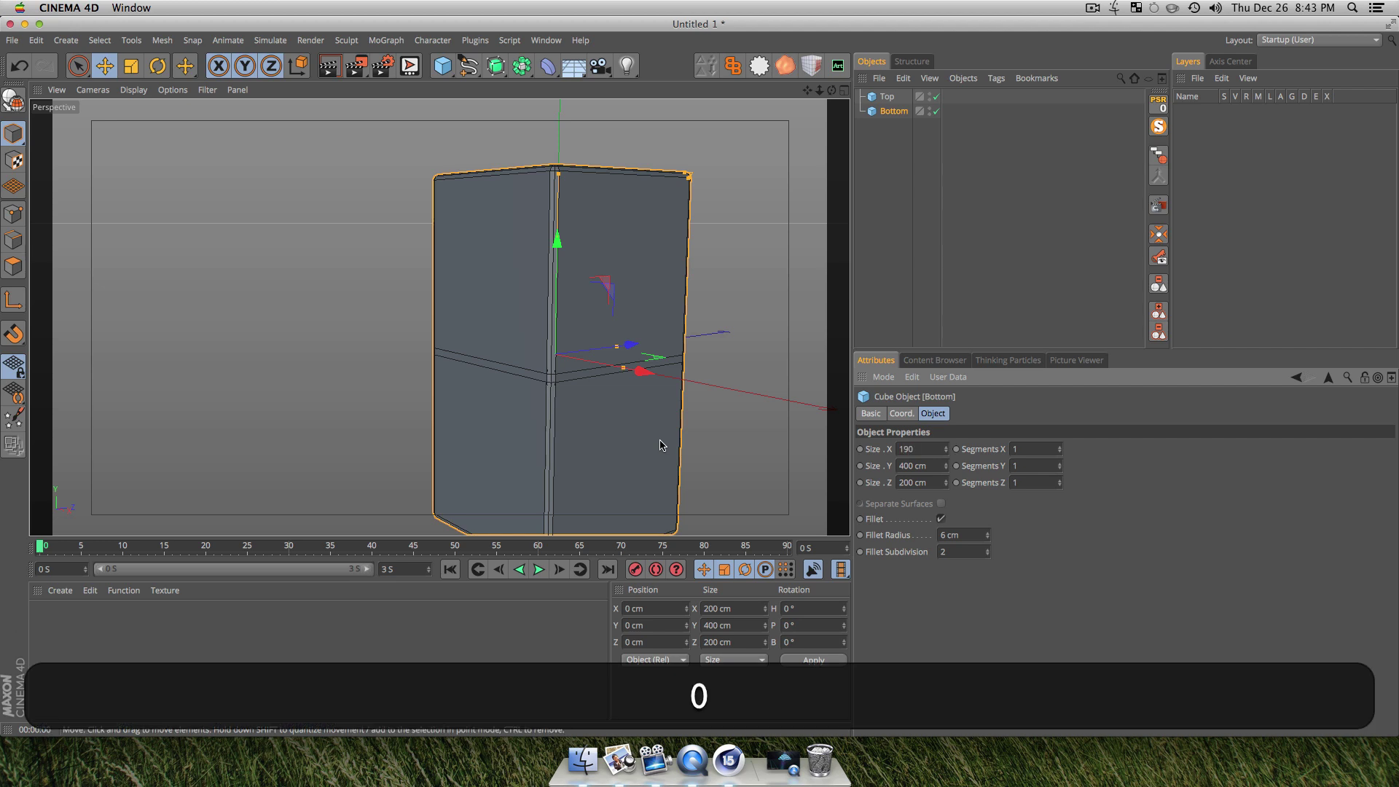
left_click(858, 464)
type("190")
key("Return")
- Lower the Bottom cube beneath Top to a Y position of about -198.6 cm and test-render the assembled block
left_click_drag(559, 240, 626, 280)
key("3")
key("super+r")
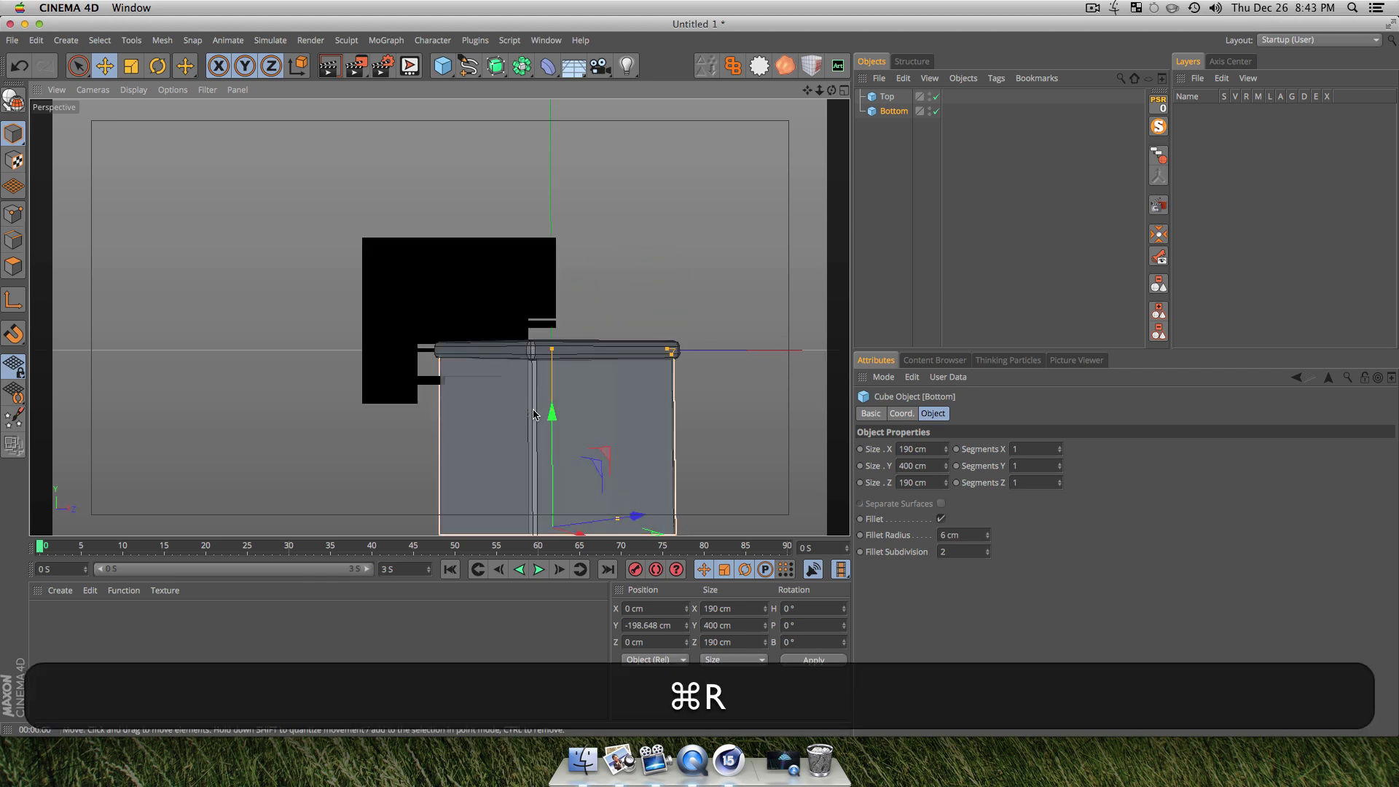
key("super+r")
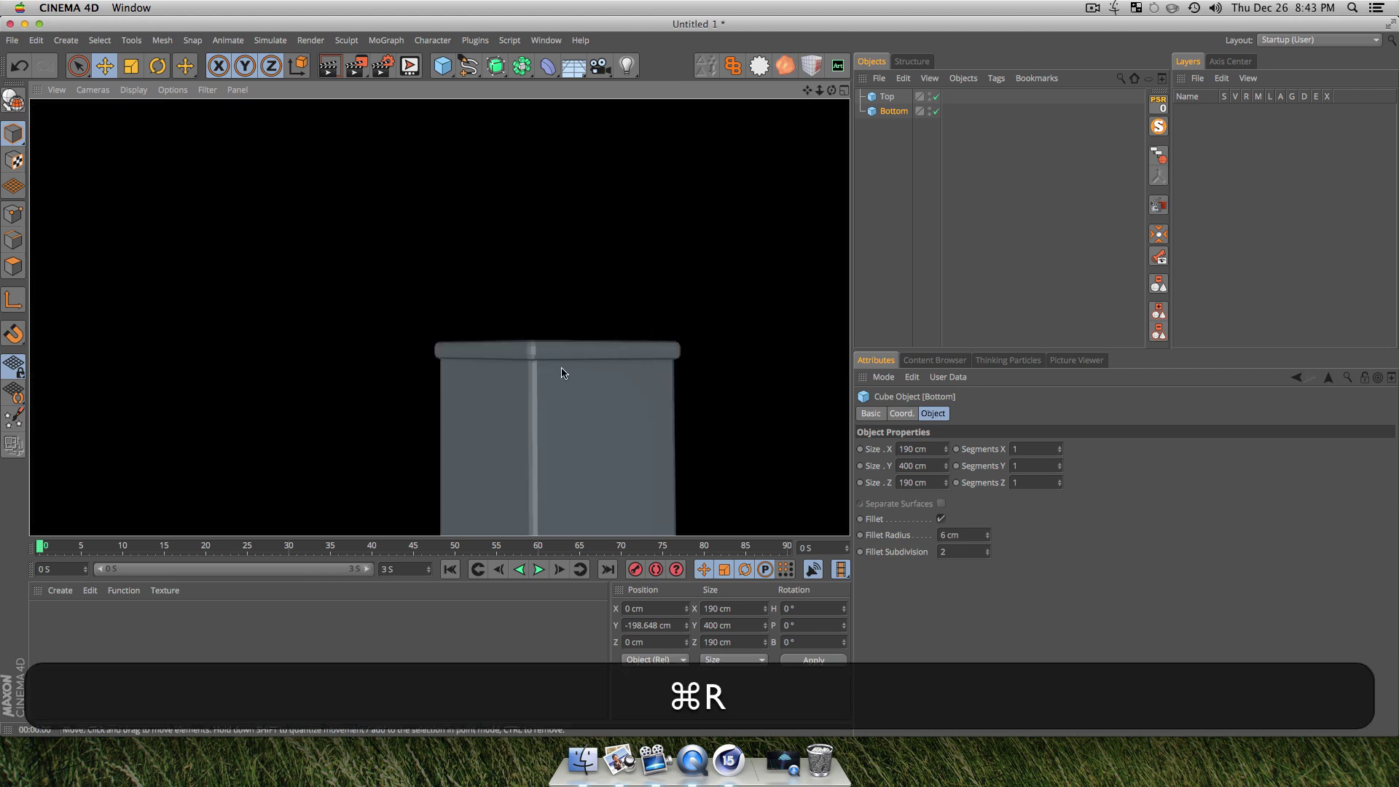
key("3")
left_click_drag(573, 406, 475, 430)
key("3")
key("3")
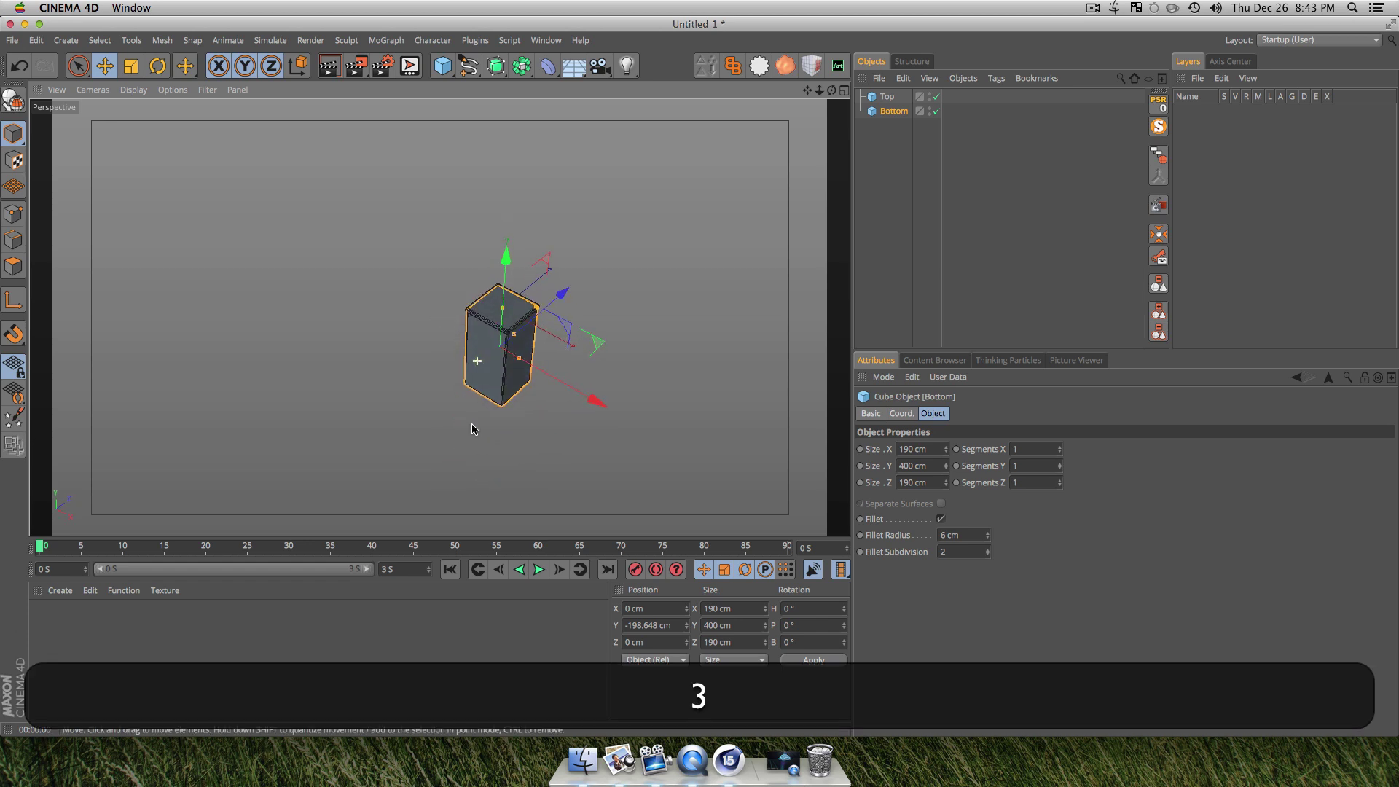
left_click(884, 173)
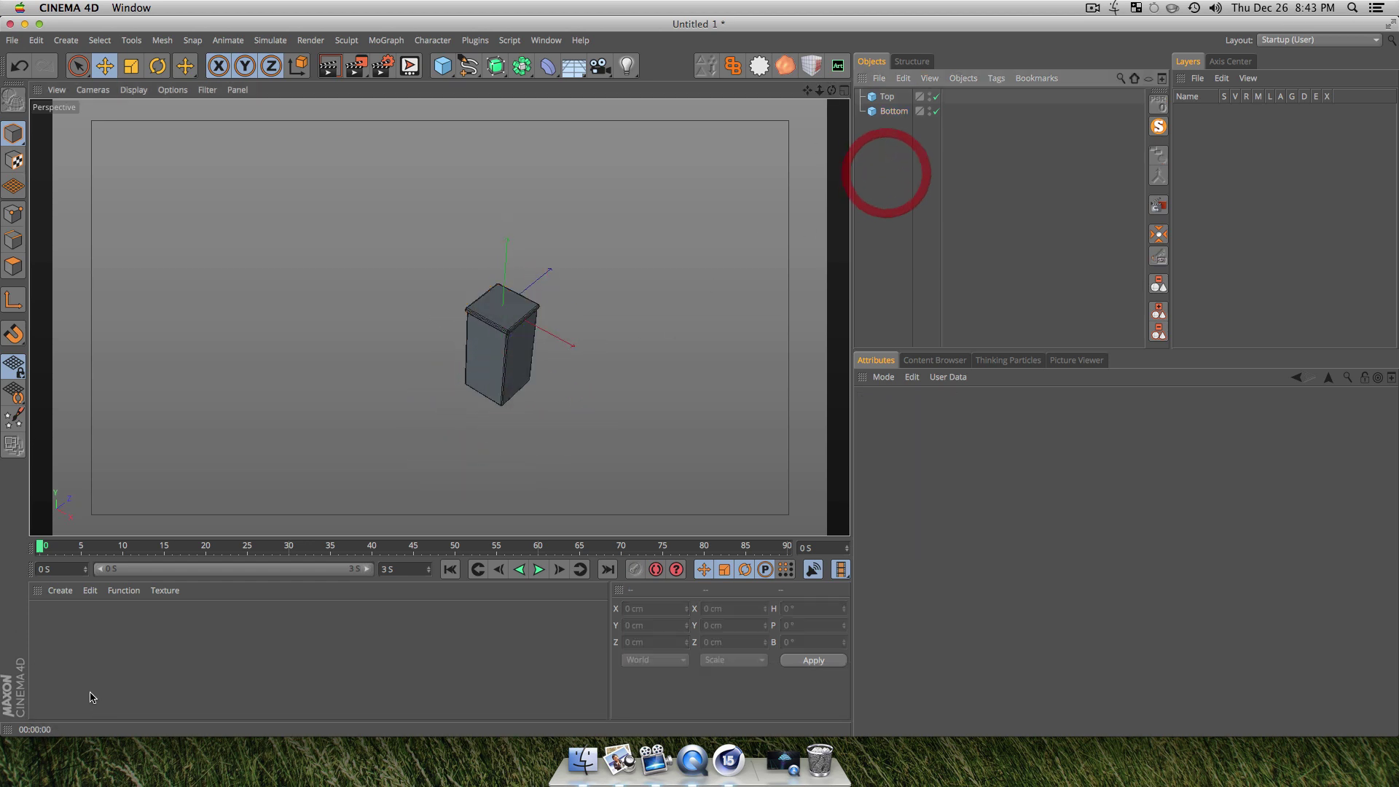
- Create a new material, open it for editing and disable its Color channel
double_click(47, 624)
double_click(54, 625)
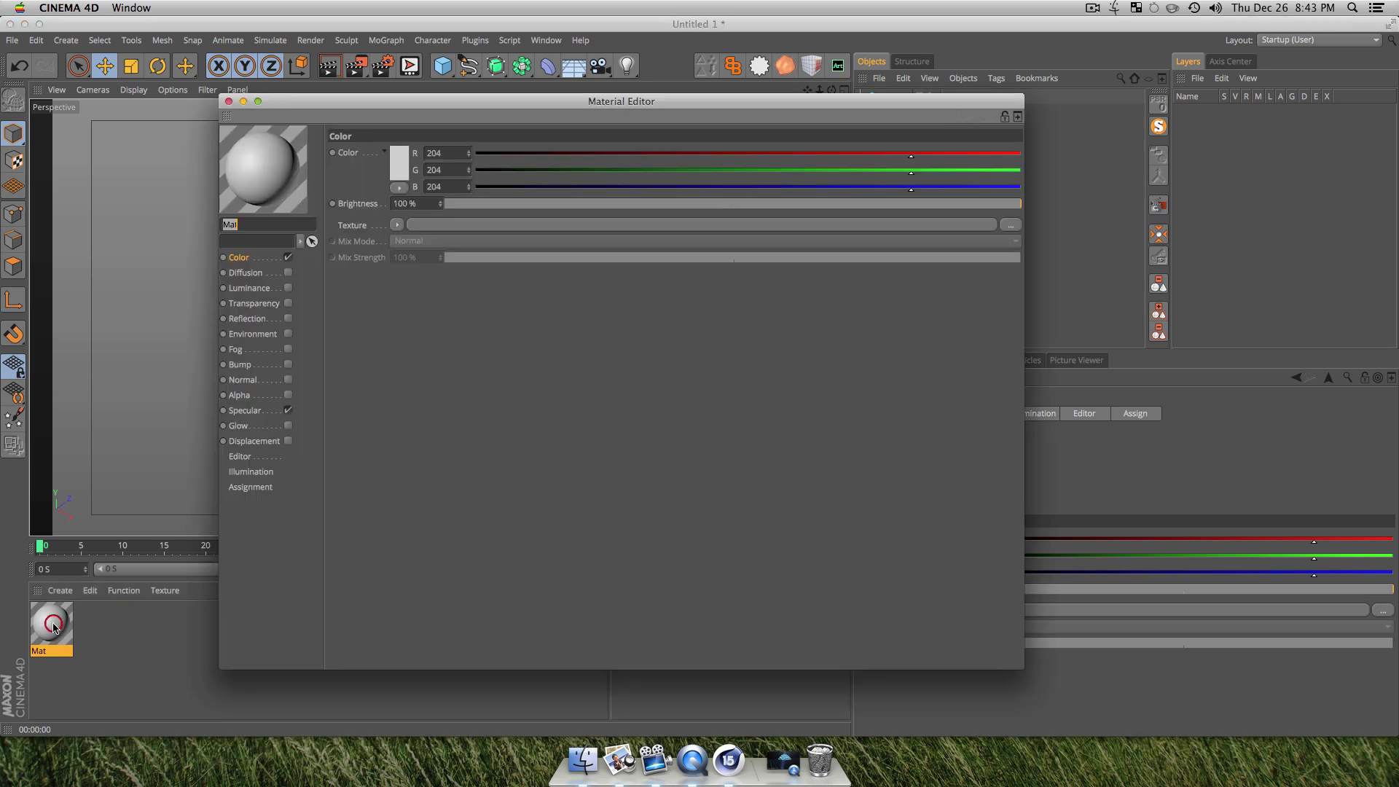
left_click_drag(338, 112, 430, 151)
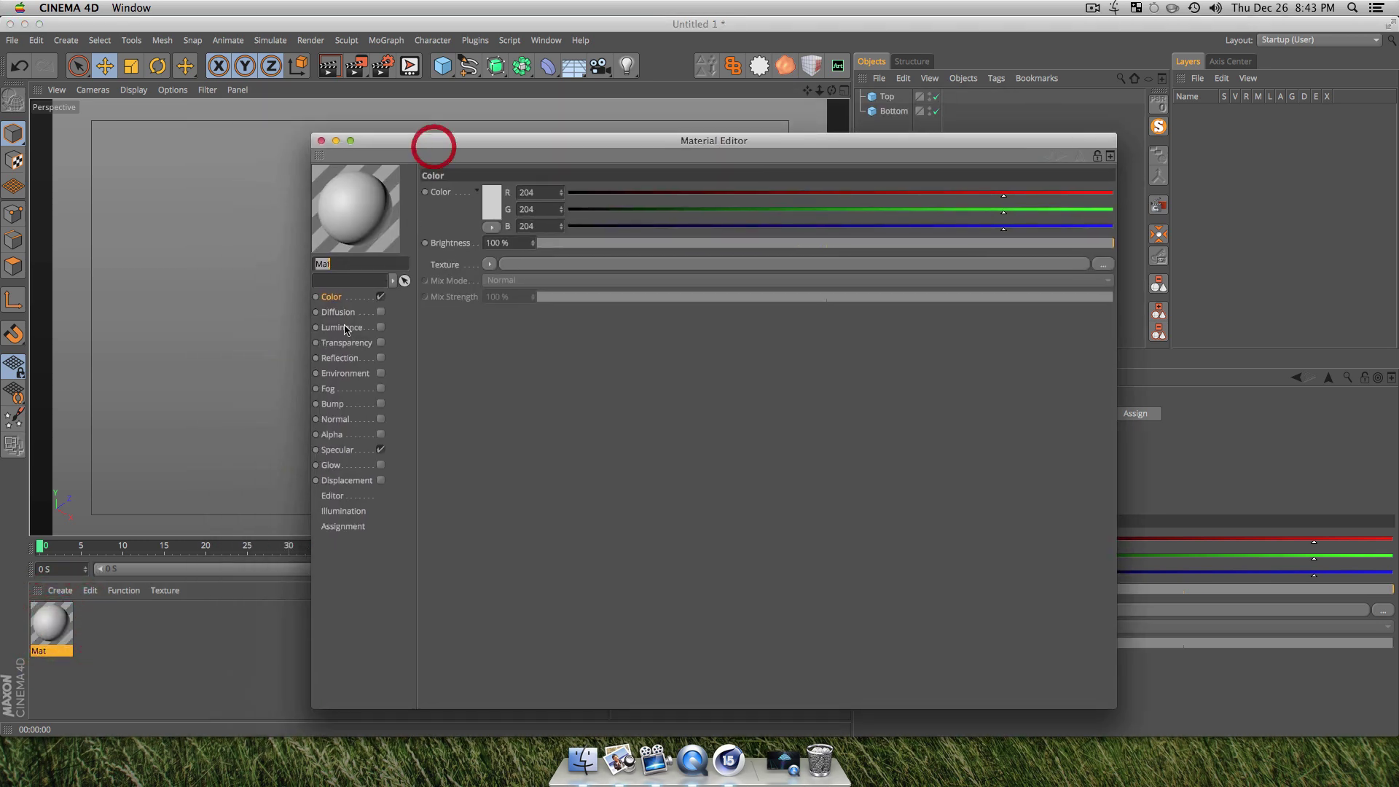
left_click(380, 298)
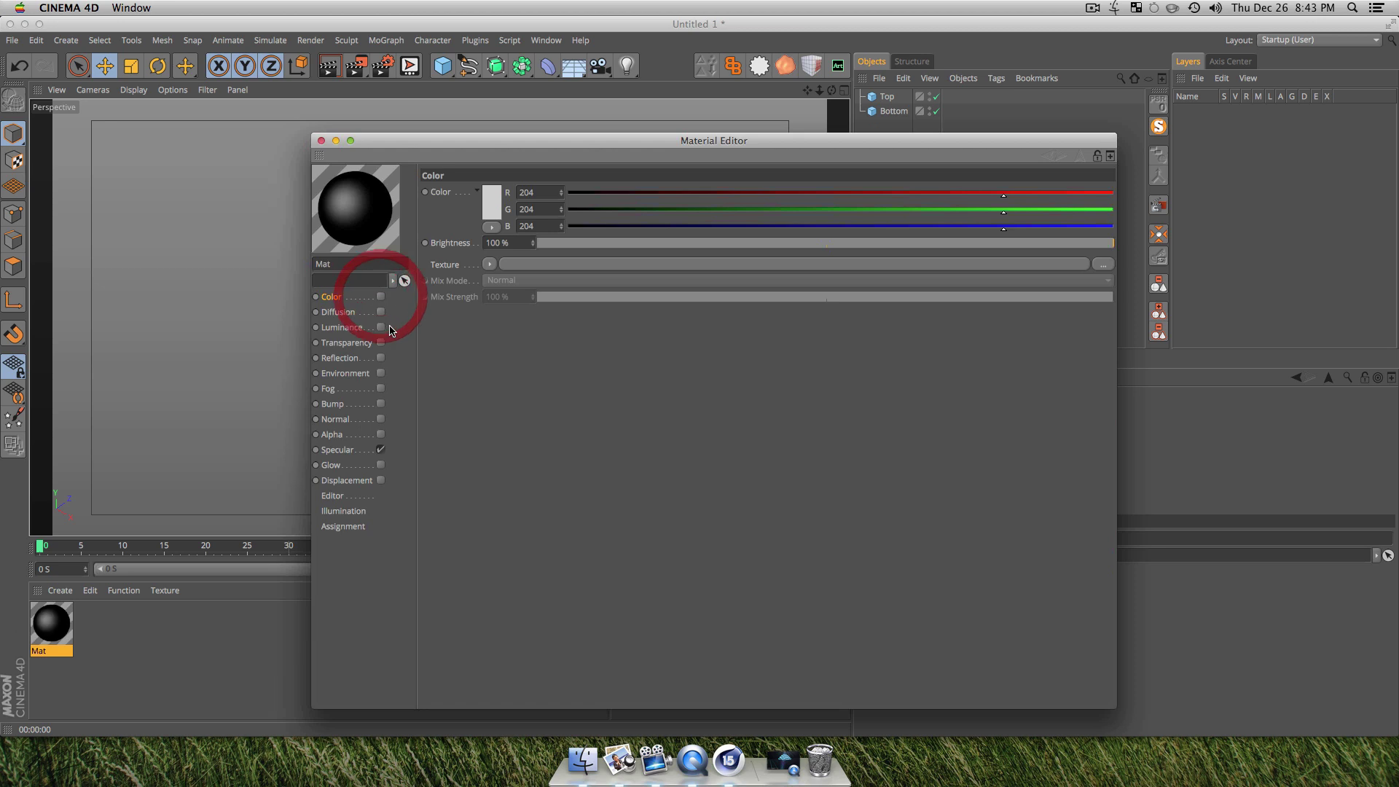
- Enable the Diffusion channel so that it affects luminance and reflection but not specular
left_click(348, 313)
left_click(380, 312)
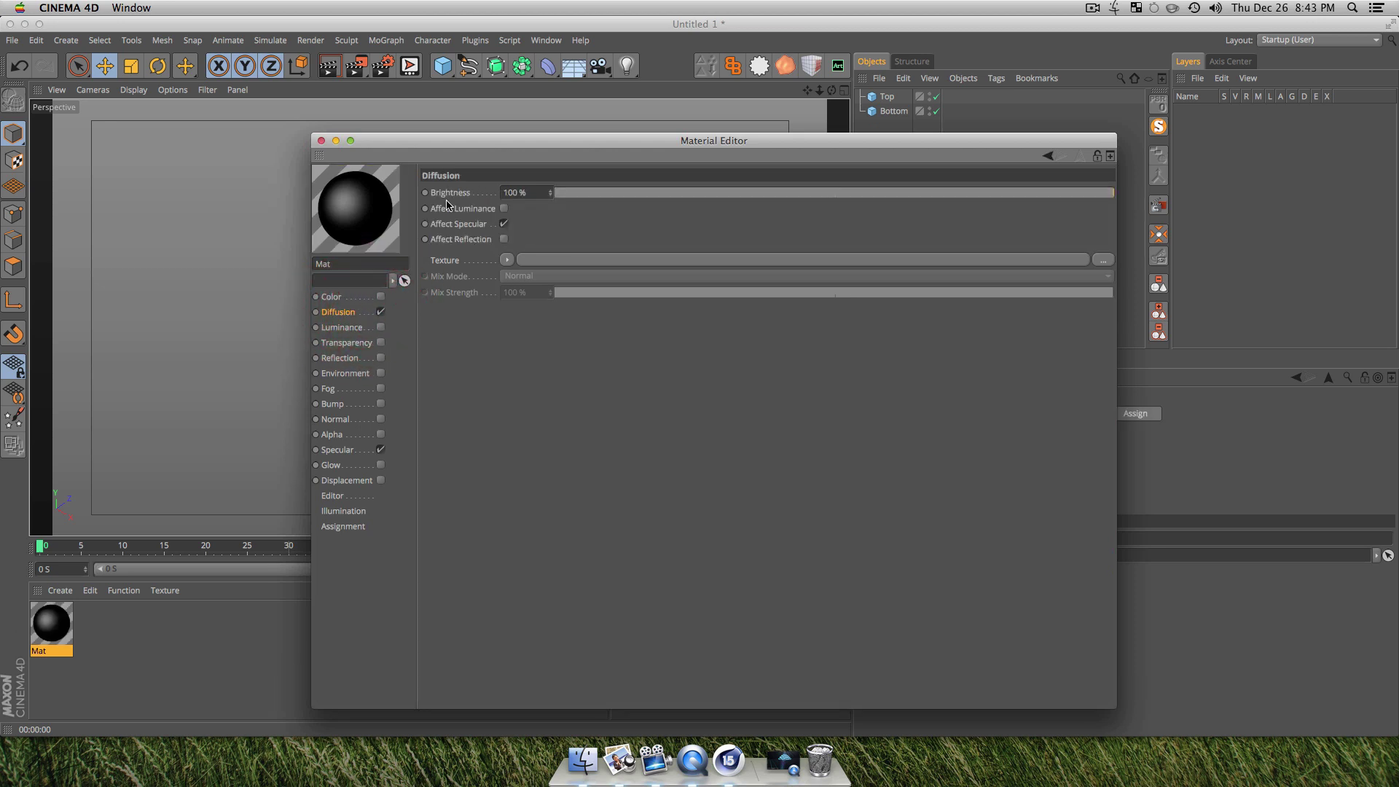
left_click(506, 209)
left_click(503, 241)
left_click(519, 466)
left_click_drag(783, 145, 696, 135)
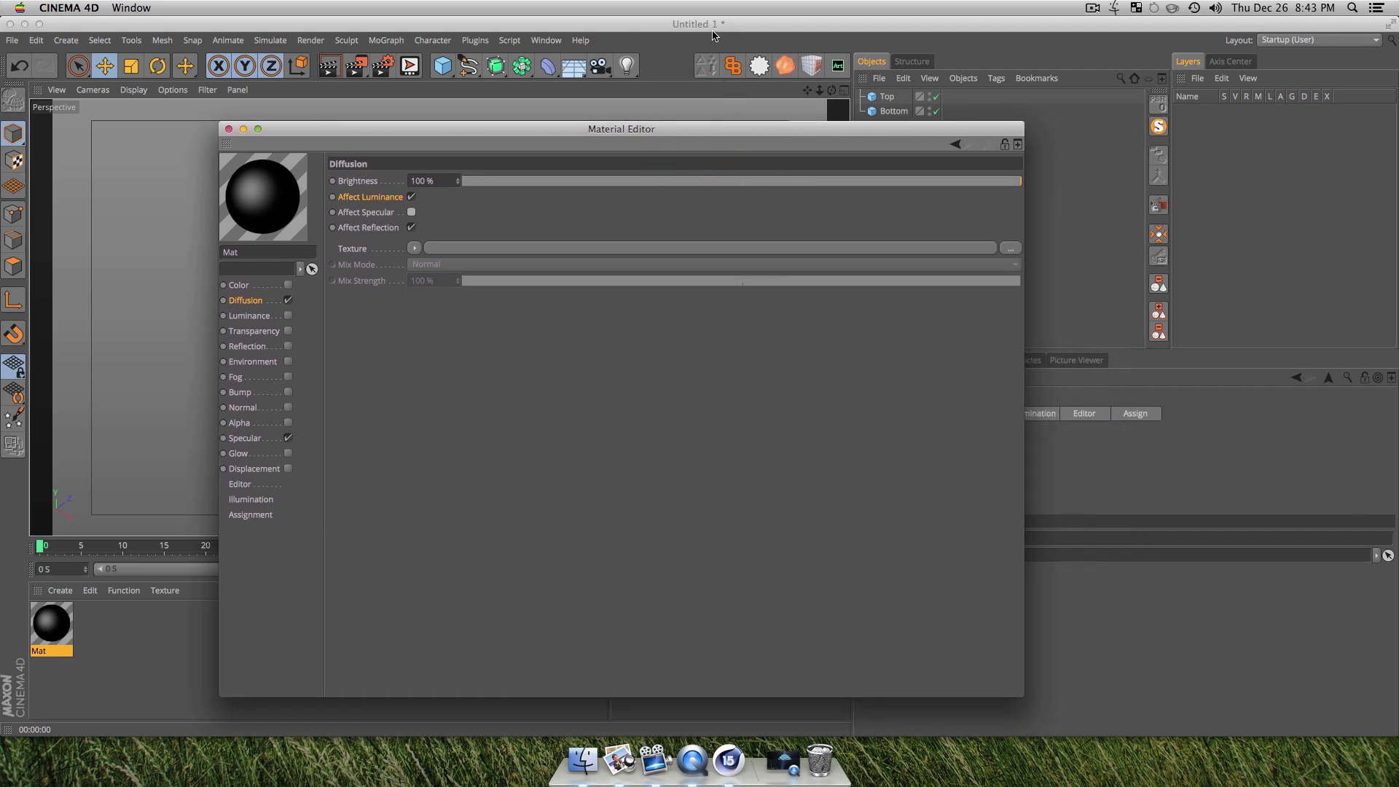
left_click_drag(793, 23, 464, 23)
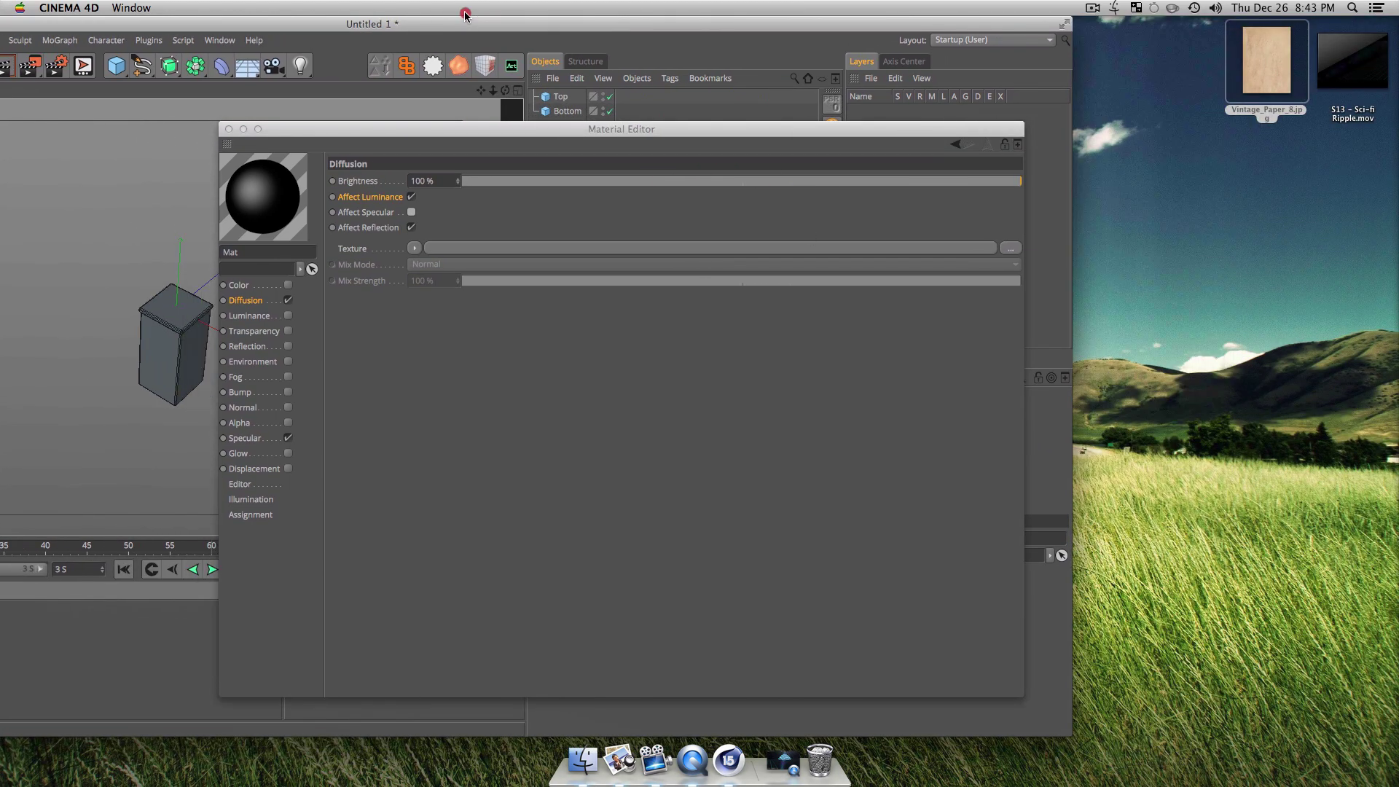
left_click_drag(1263, 79, 578, 256)
left_click(802, 259)
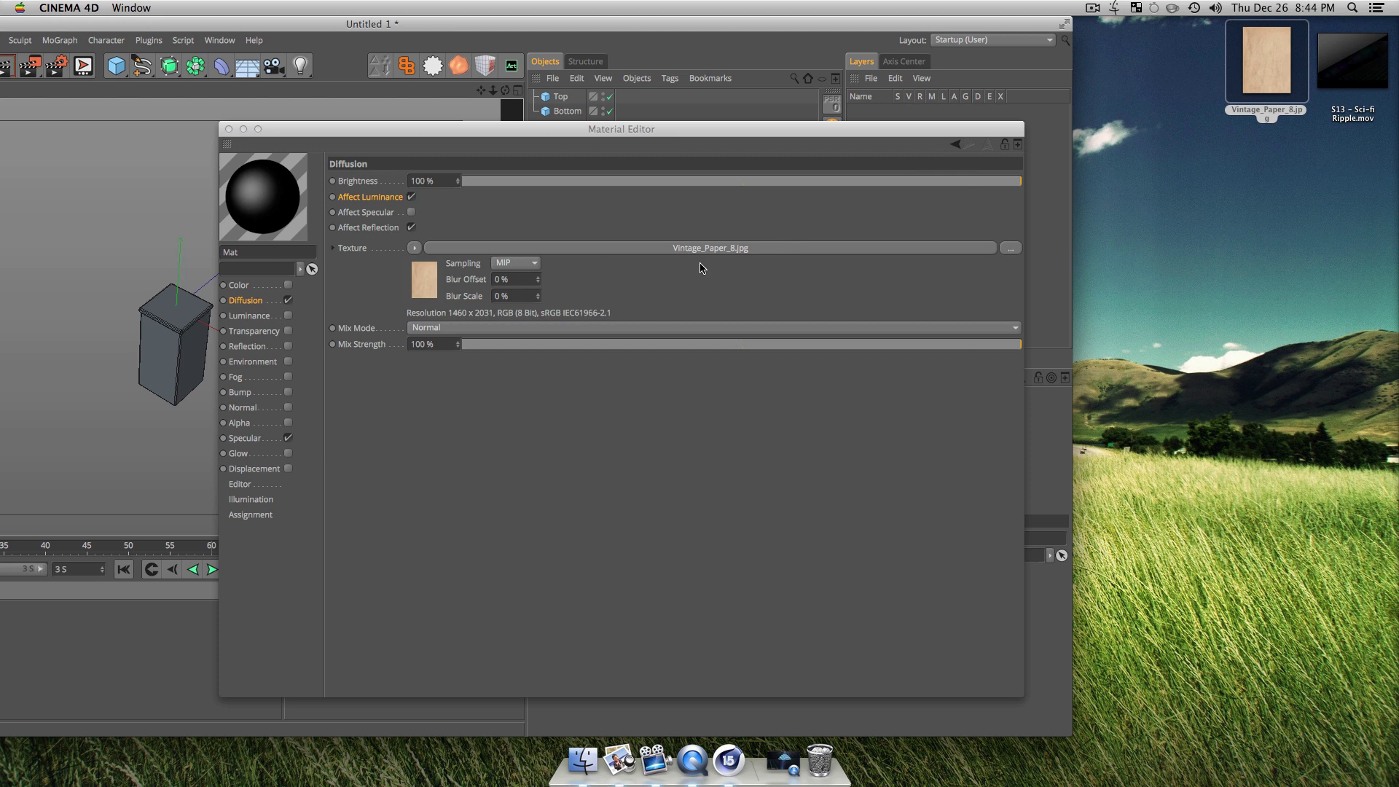
key("super+z")
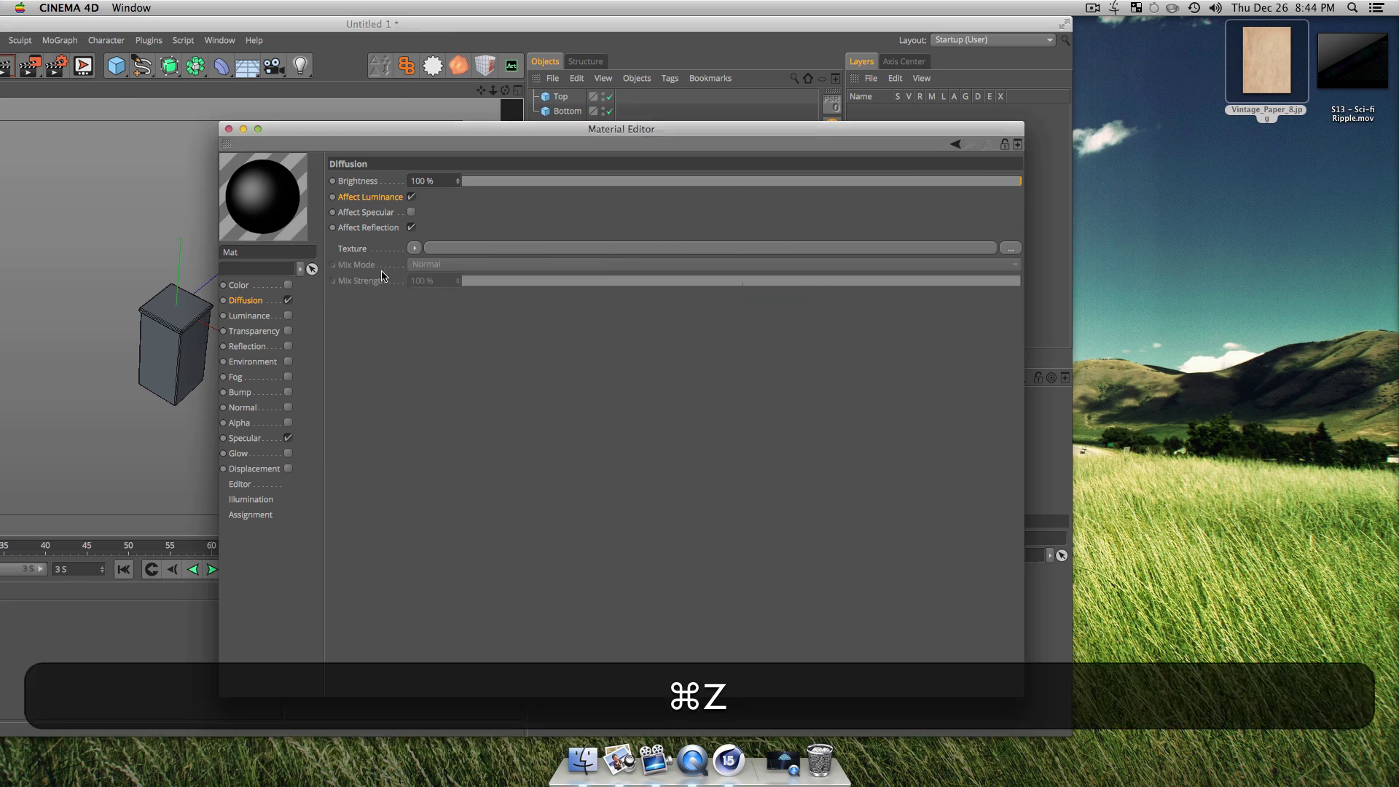
- Load Vintage_Paper_8.jpg from the Desktop as the Diffusion texture
left_click(1009, 249)
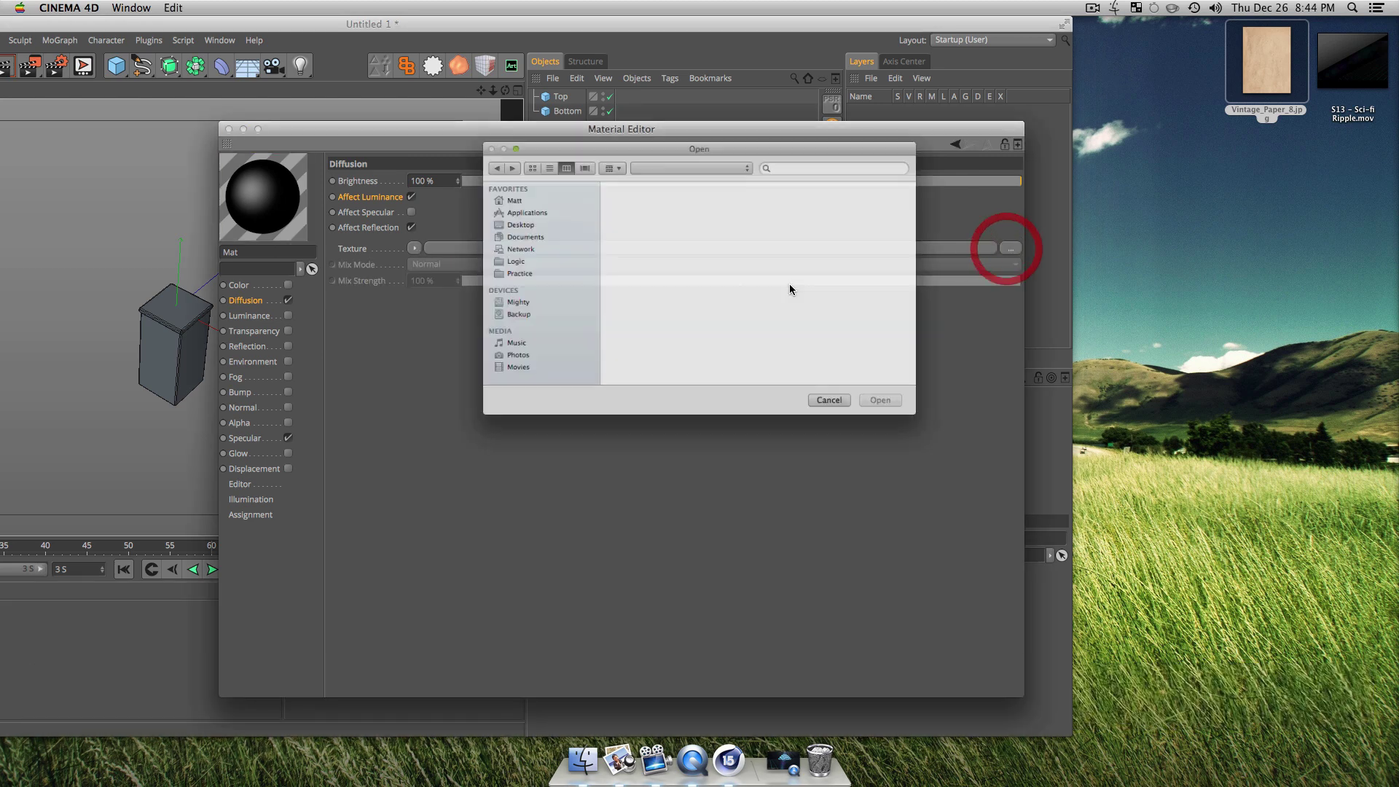
key("super+d")
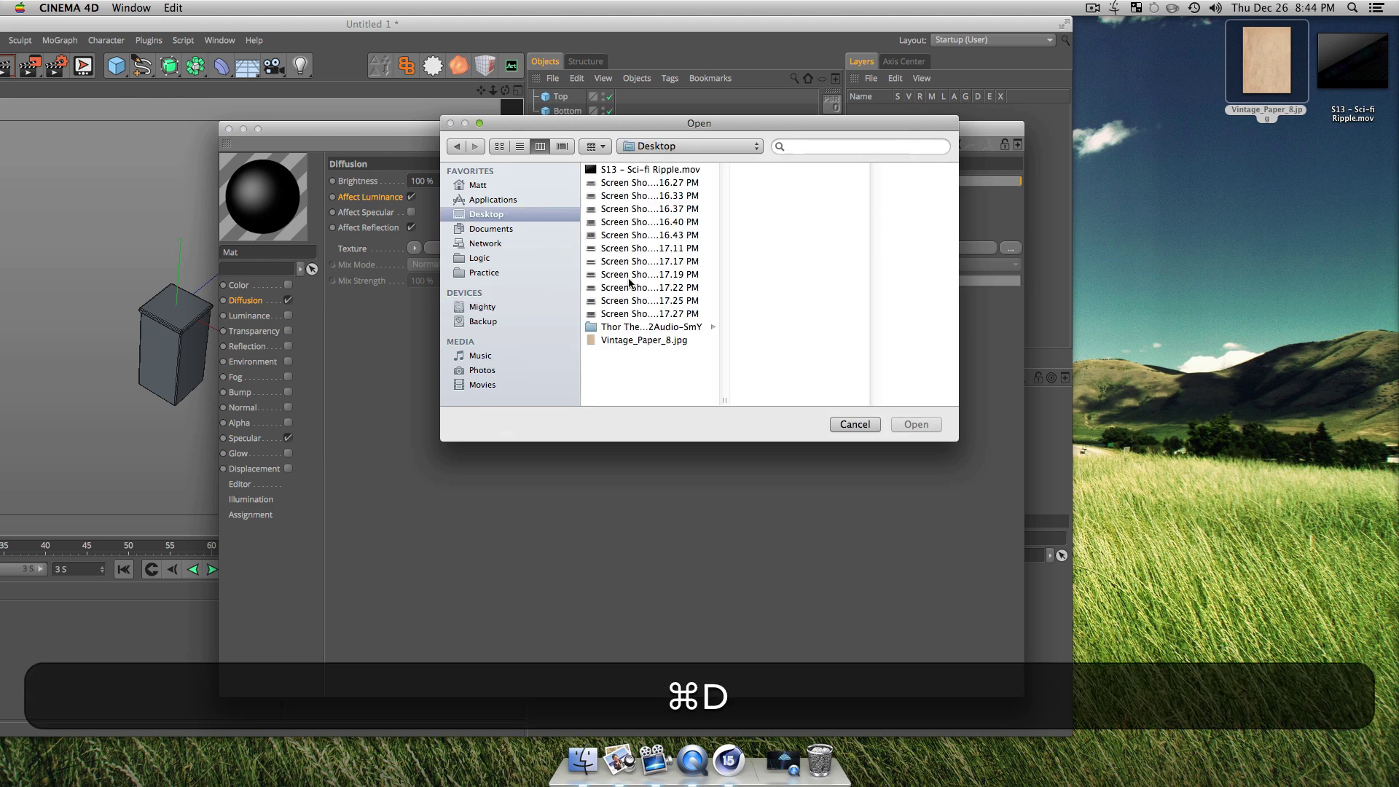
left_click(628, 340)
left_click(916, 425)
left_click(808, 259)
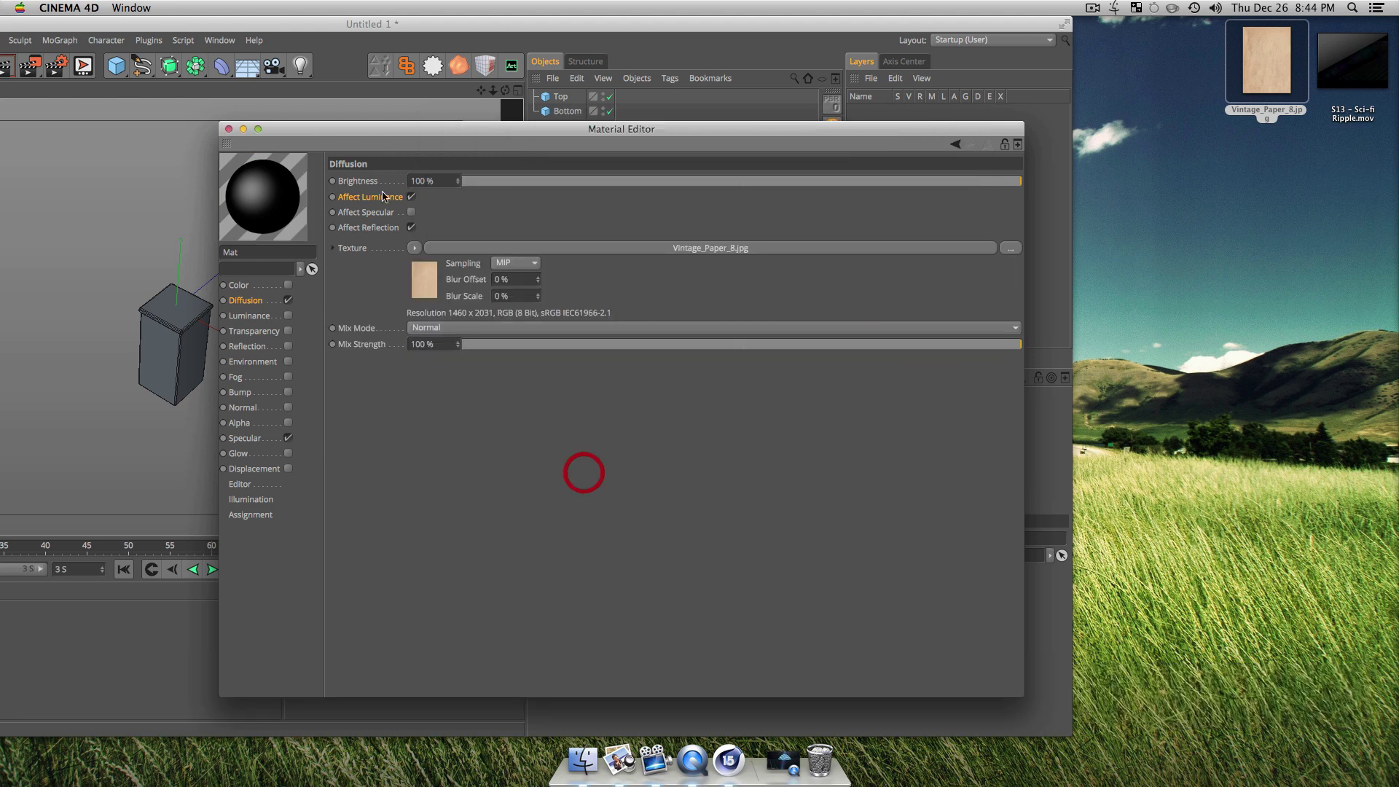
- Enable the material's Luminance channel and set the material preview size to Huge
left_click_drag(530, 131, 647, 87)
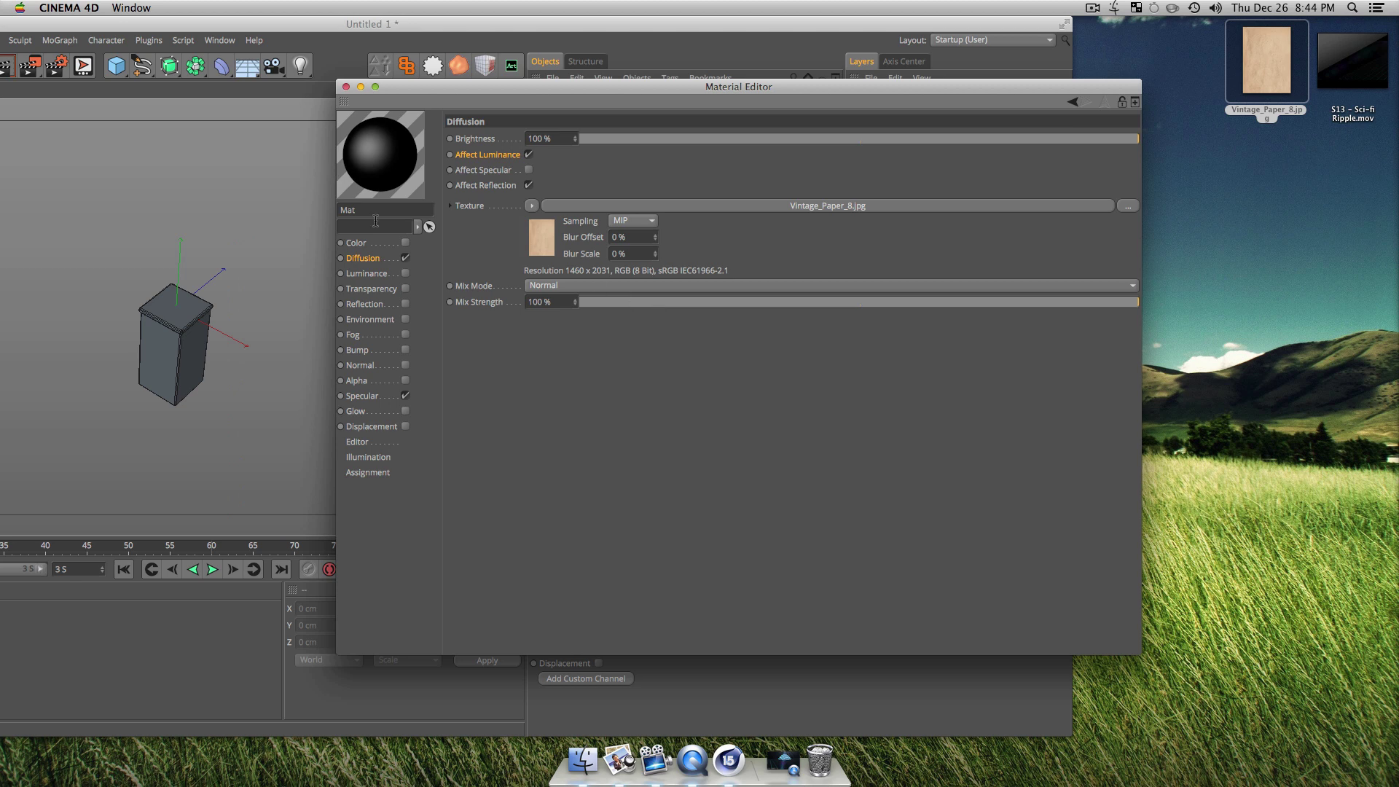
left_click(372, 274)
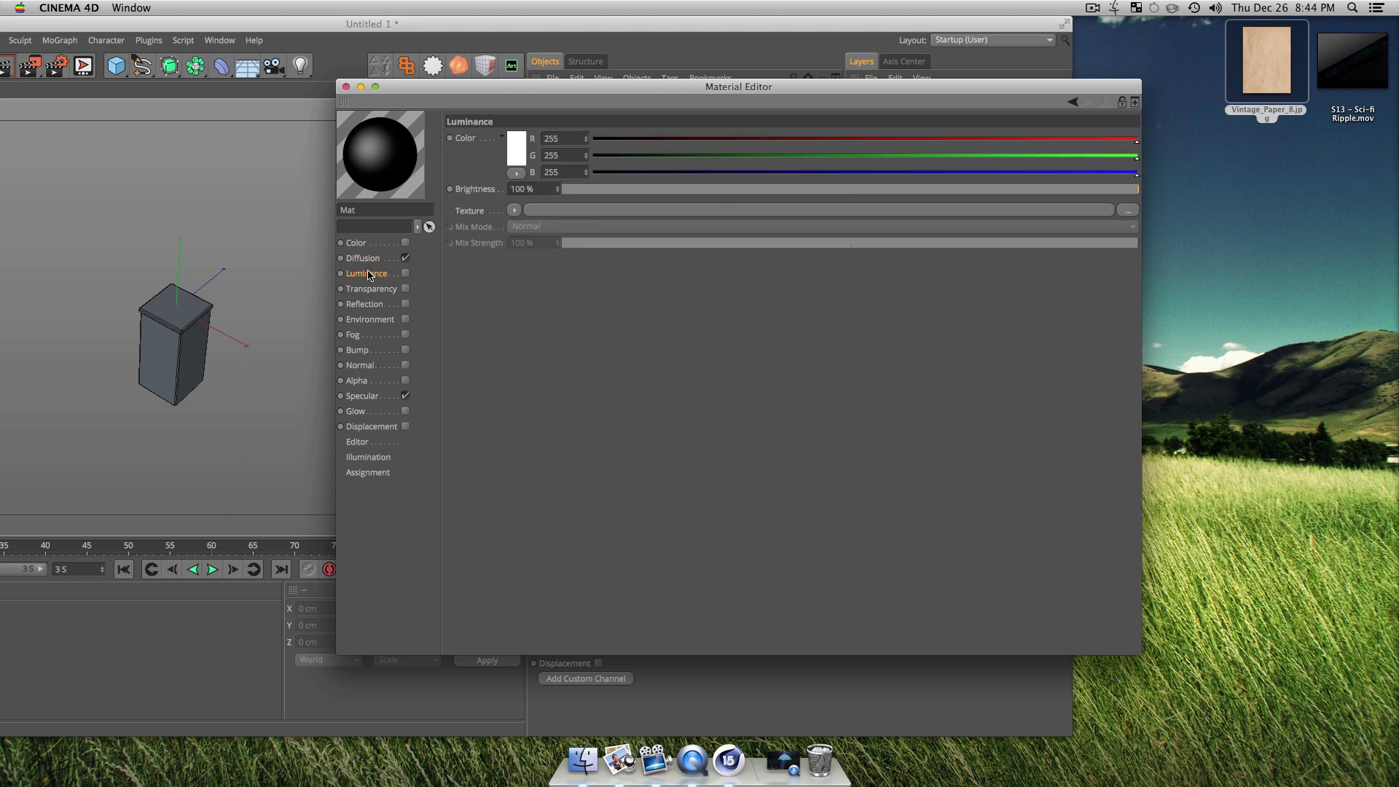
left_click(405, 274)
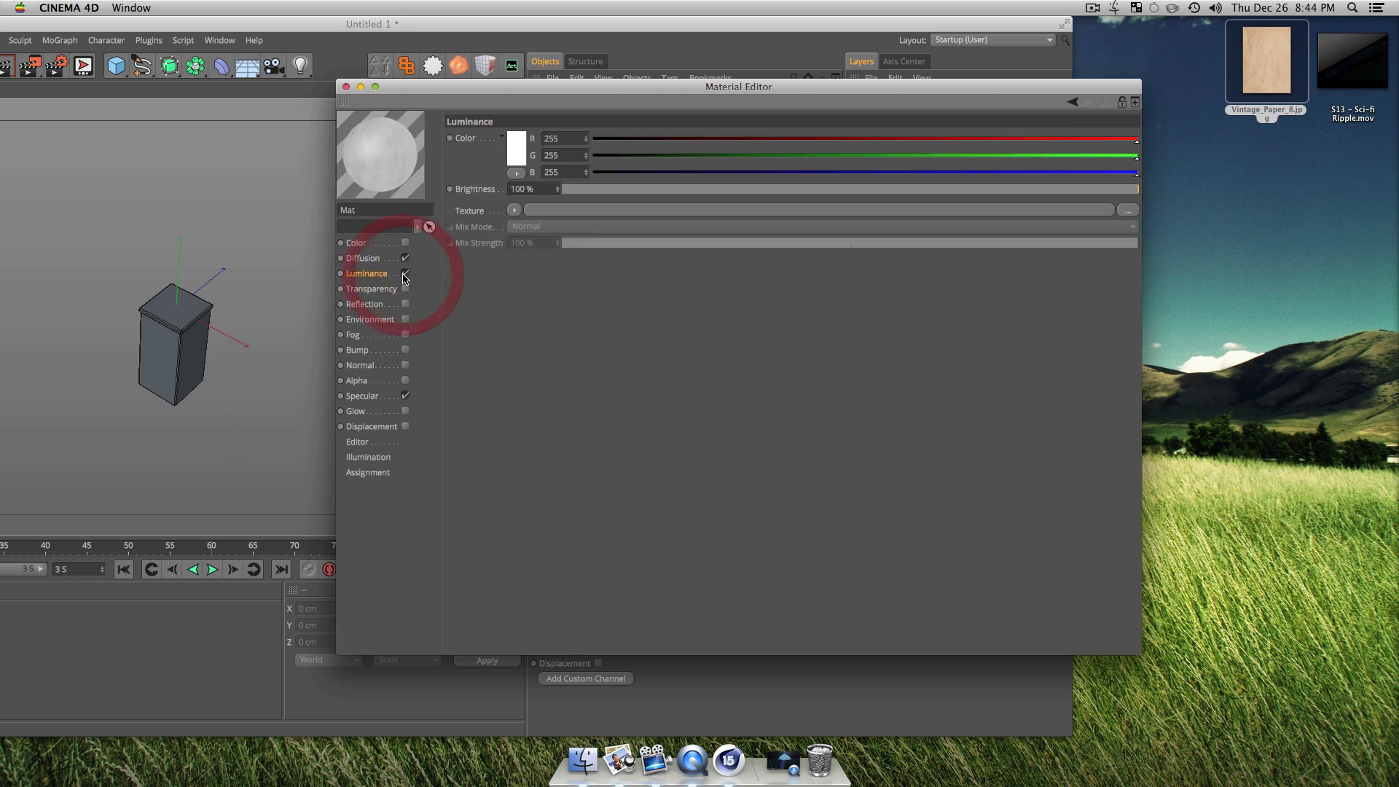
right_click(372, 154)
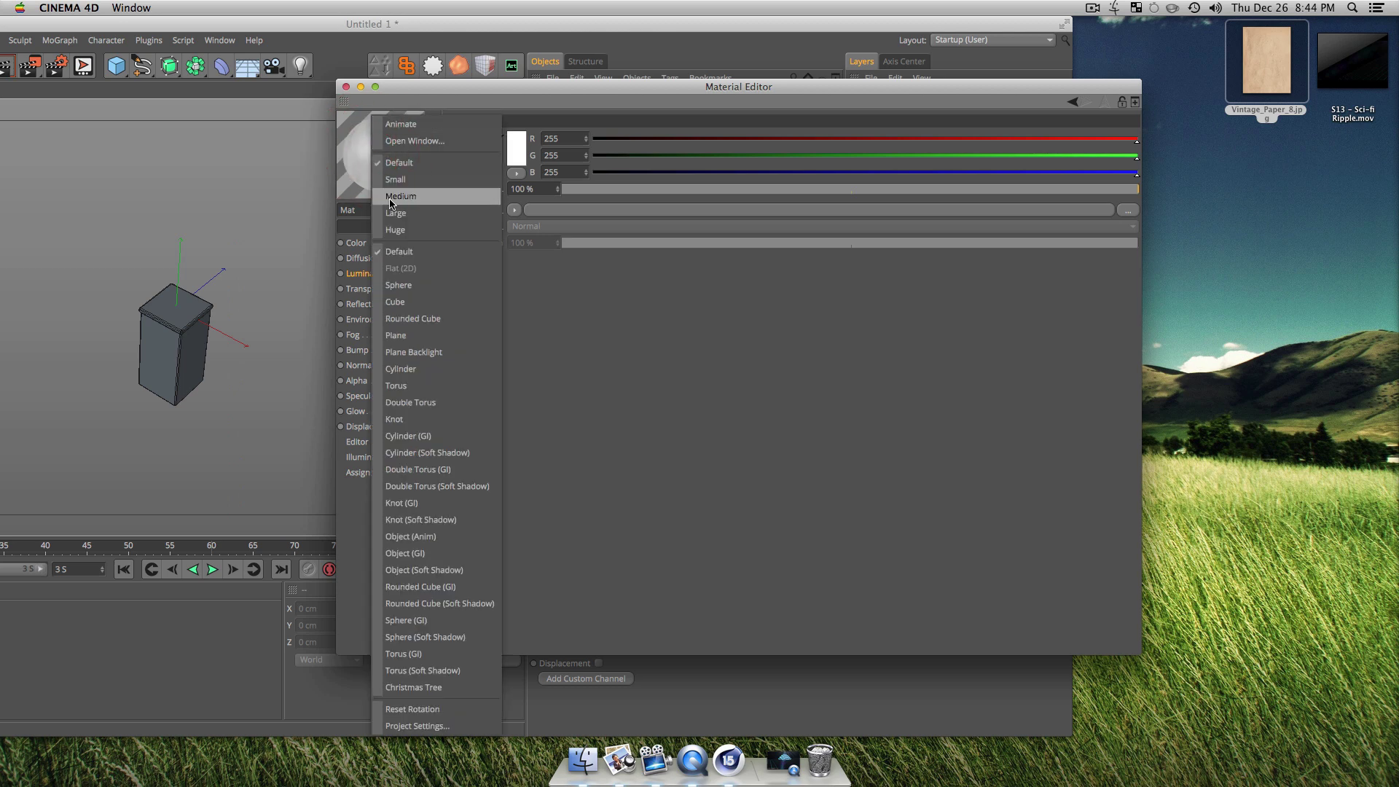
left_click(397, 231)
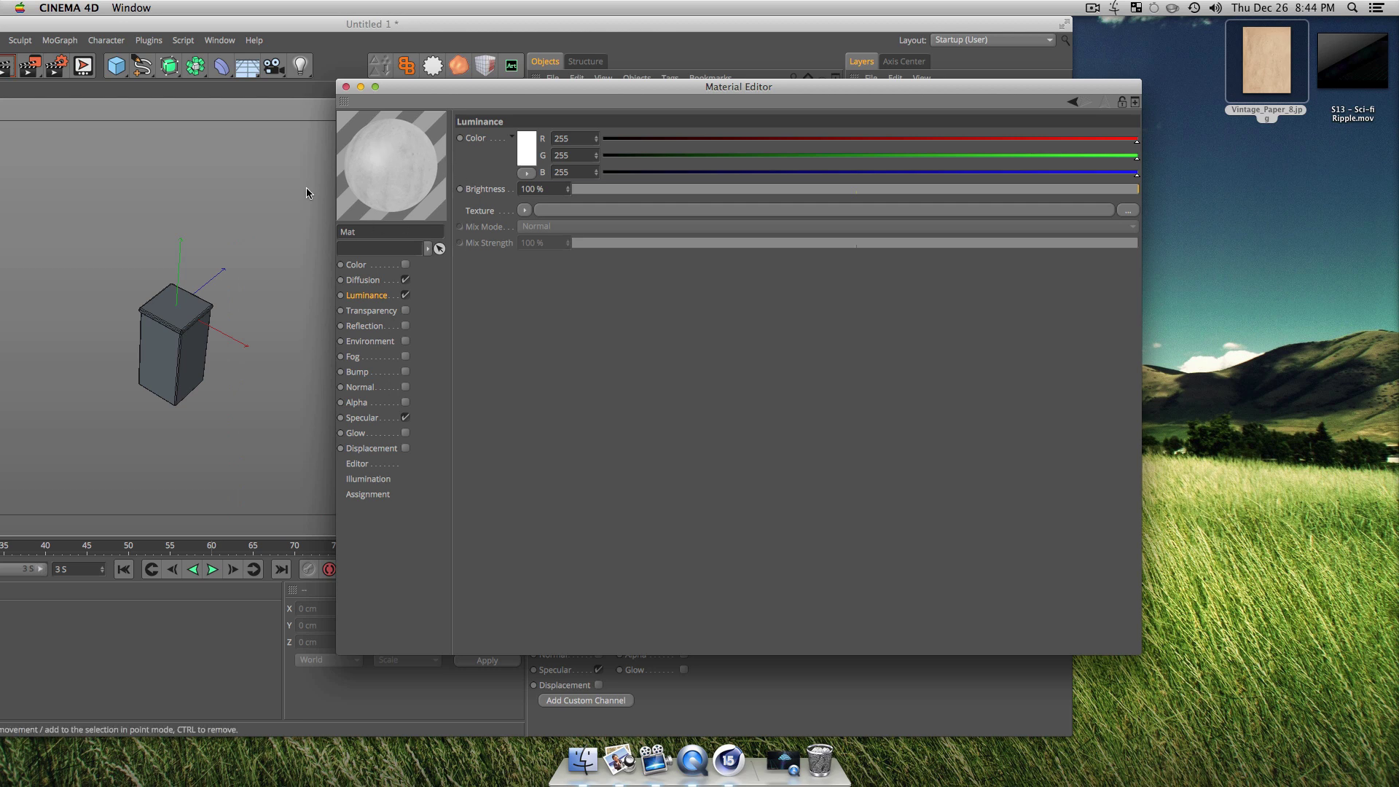
- Assign a Fresnel shader as the Luminance texture
left_click(376, 296)
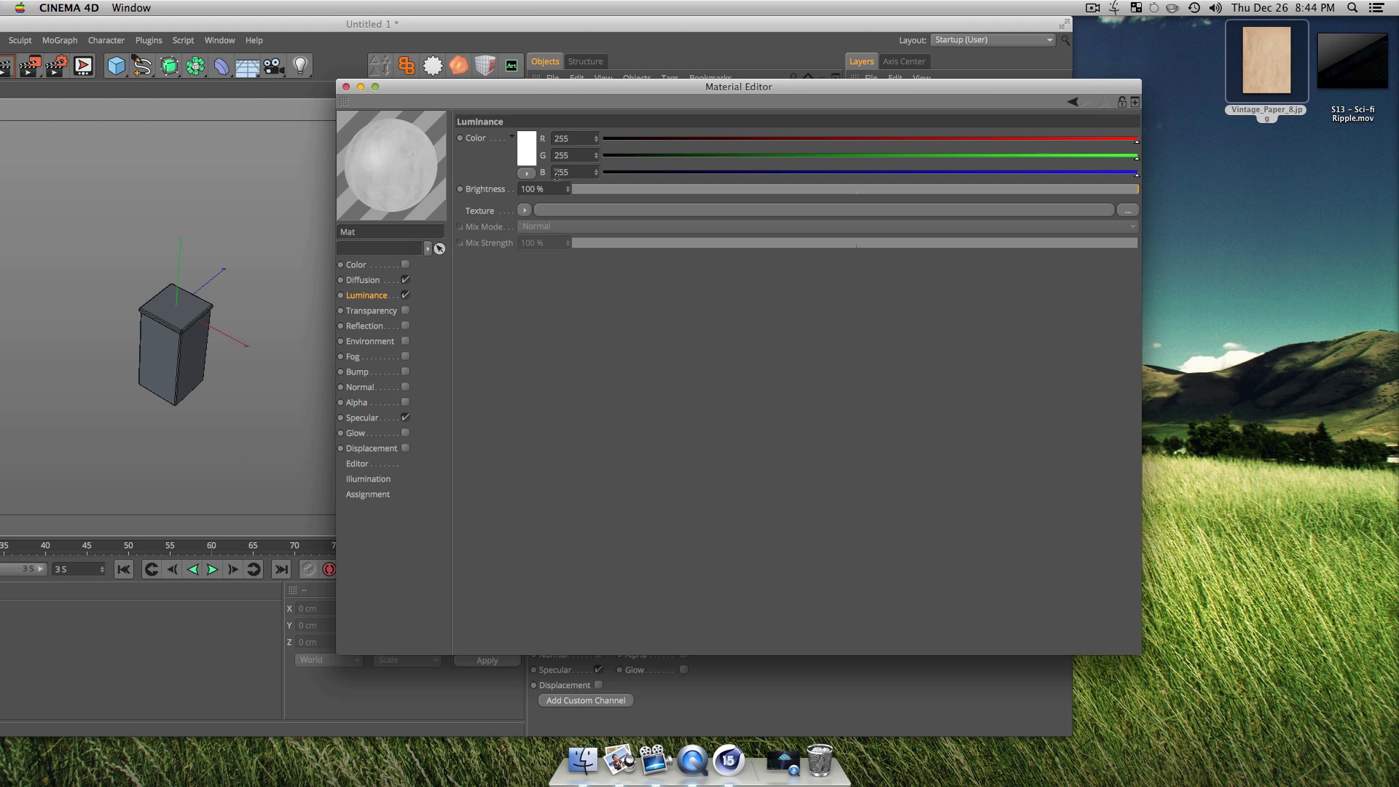
left_click(524, 212)
left_click(548, 395)
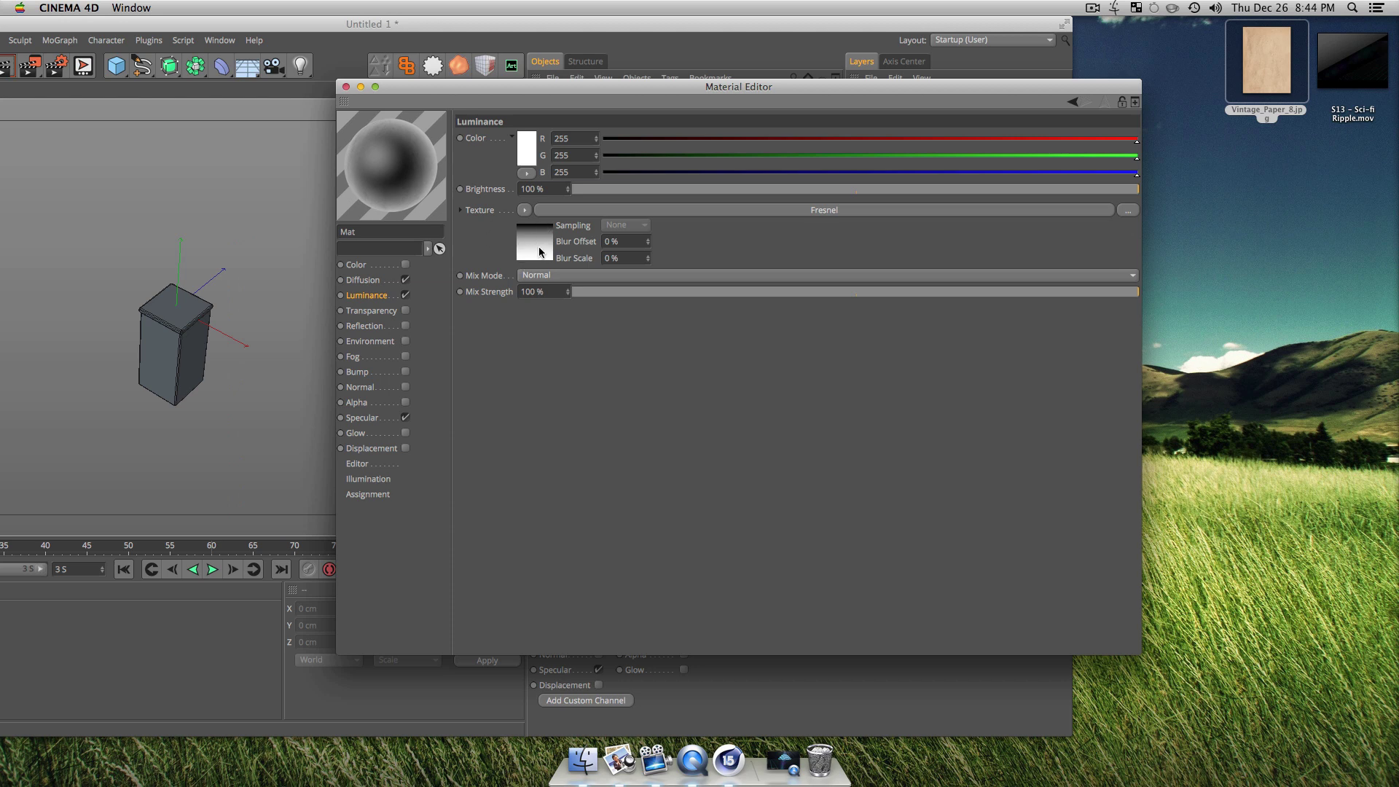
- Recolour the white knot of the Luminance Fresnel gradient to bright turquoise
left_click(540, 252)
double_click(516, 288)
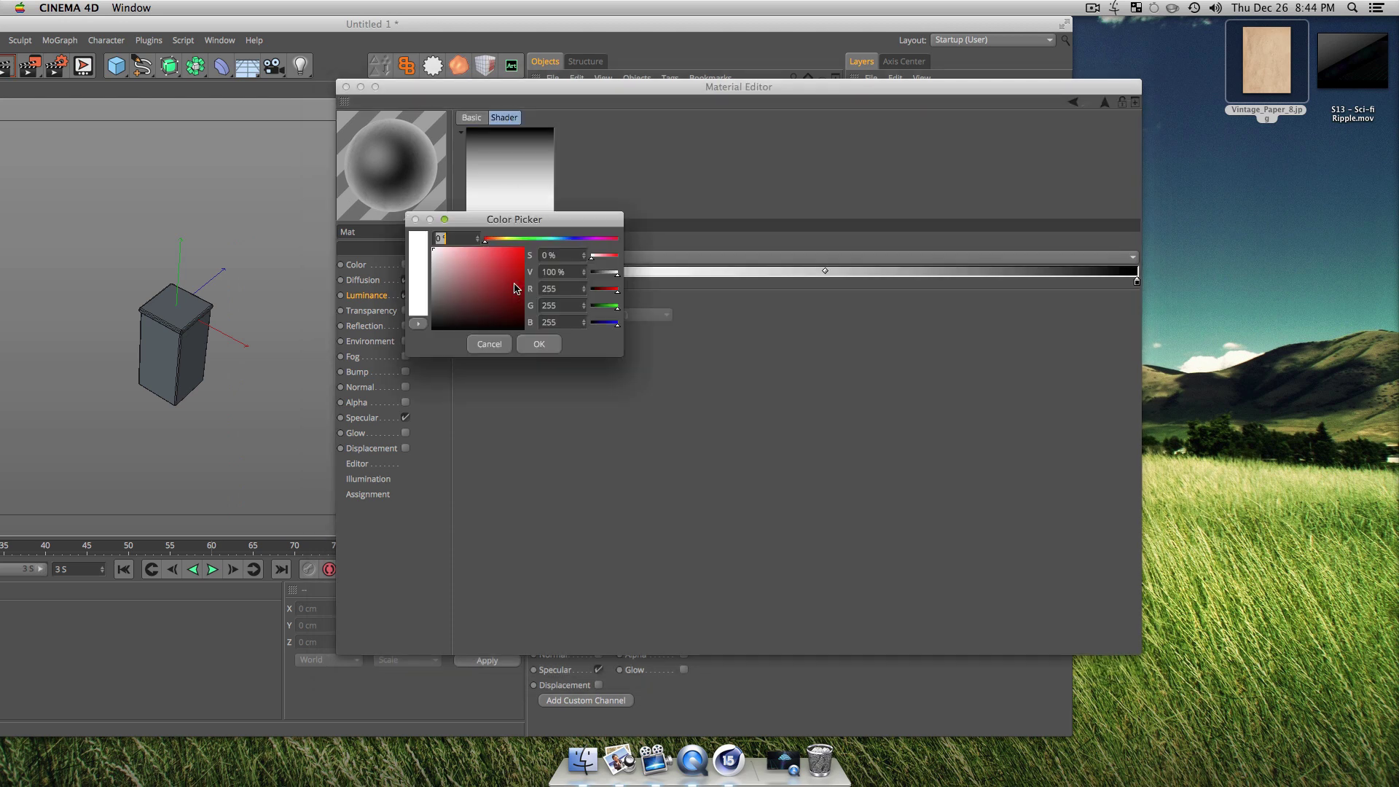
mouse_move(529, 239)
left_mouse_down()
mouse_move(557, 239)
mouse_move(507, 245)
left_mouse_up()
left_click(538, 344)
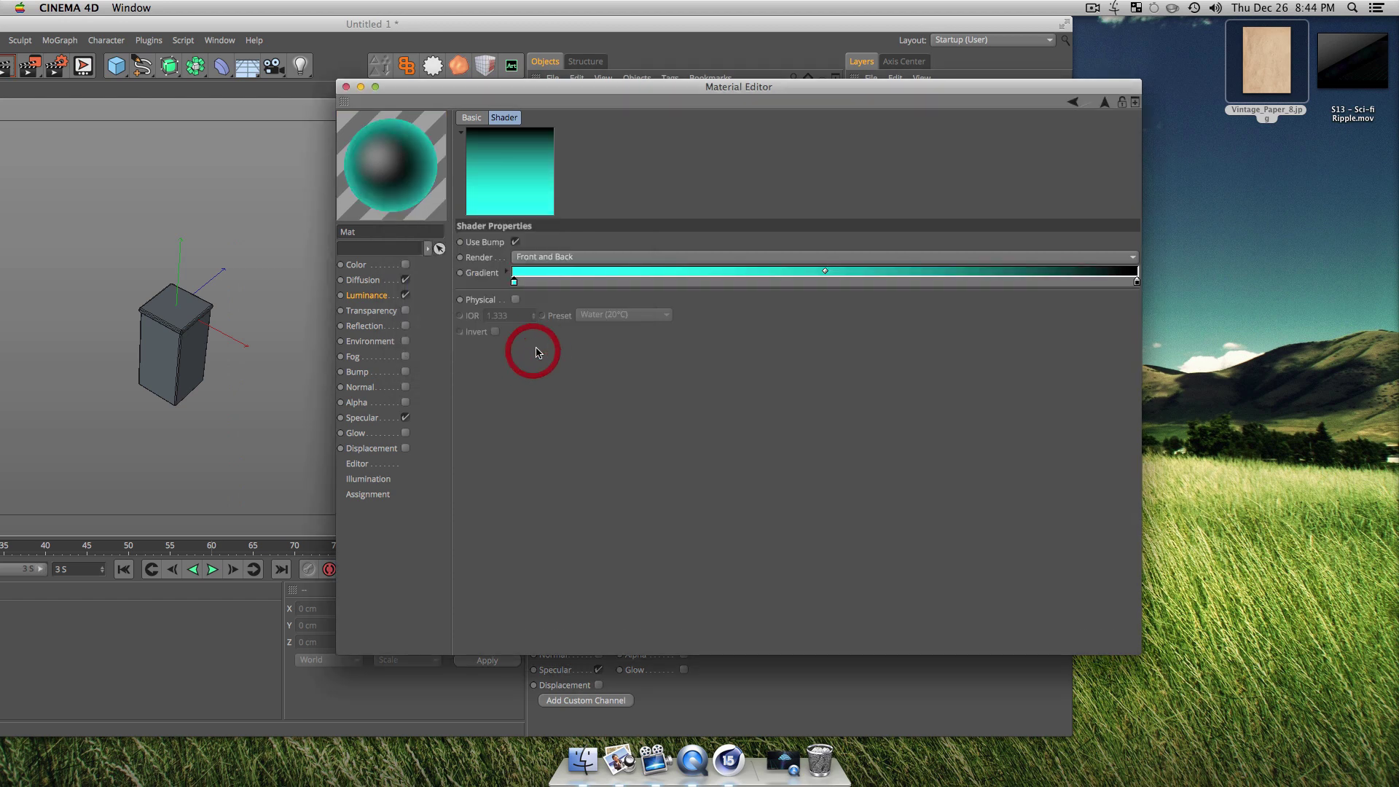
- Recolour the black knot of the Luminance Fresnel gradient to light blue
double_click(1137, 283)
left_click_drag(1131, 241, 1178, 240)
left_click_drag(1062, 296, 1174, 225)
left_click(1151, 345)
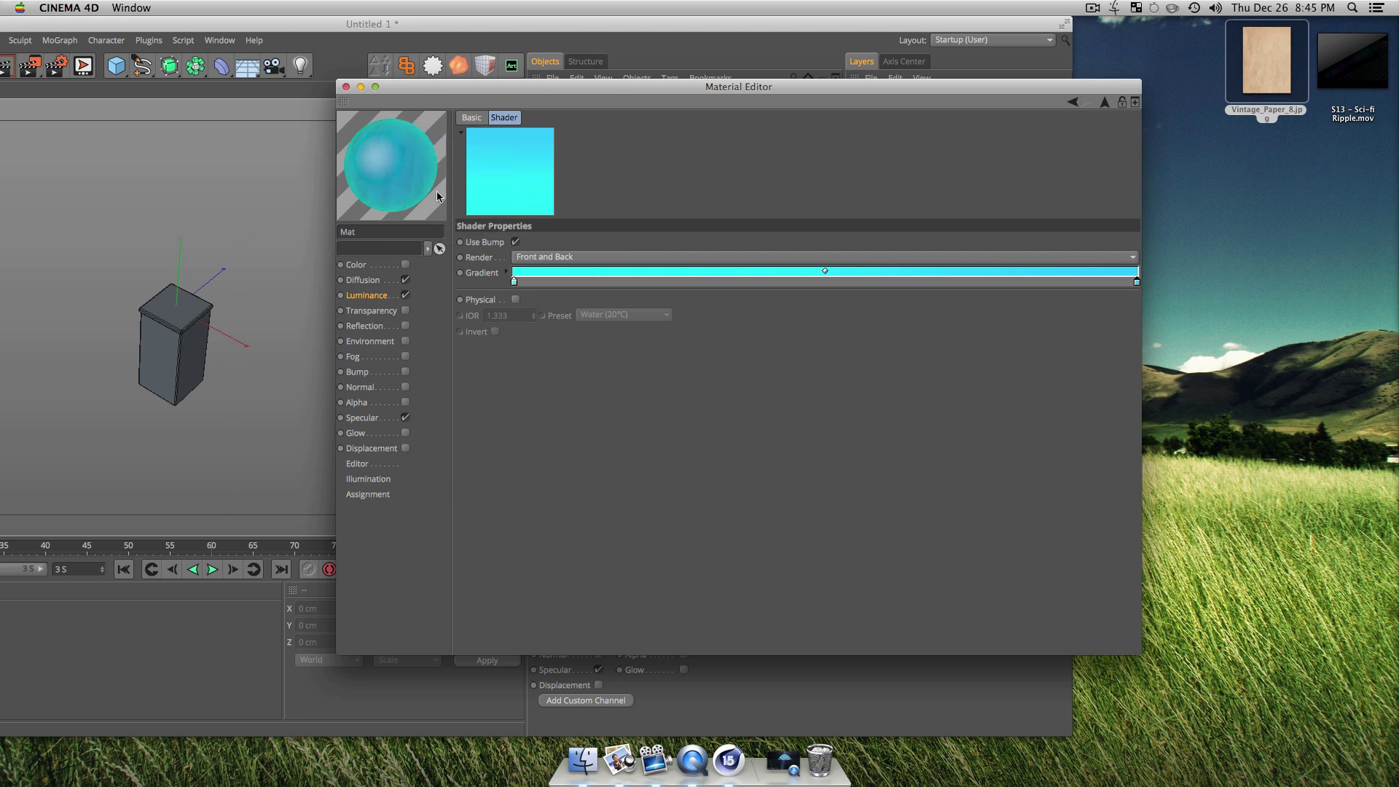
- Set the Luminance channel's brightness to 130%
left_click(388, 299)
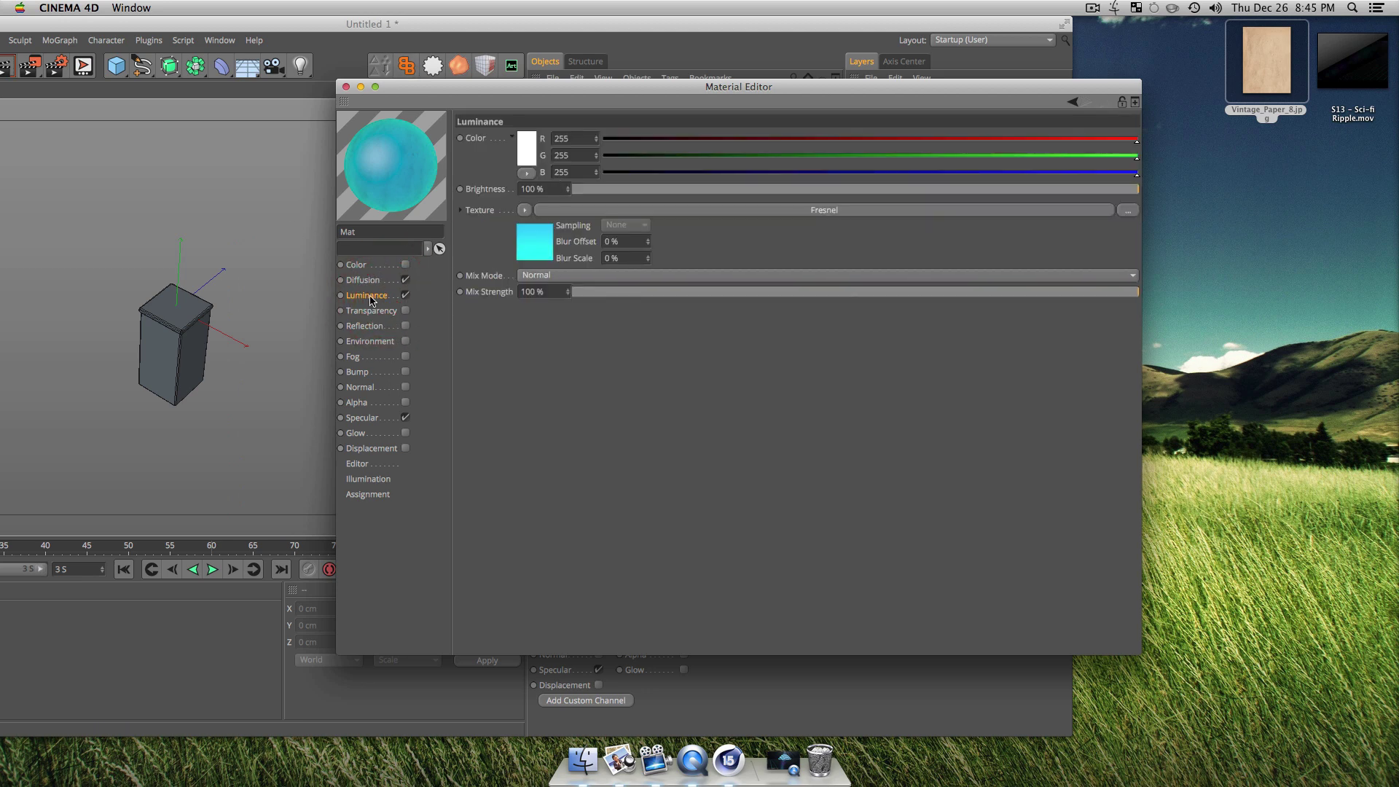
left_click(558, 189)
type("130")
key("Return")
double_click(450, 23)
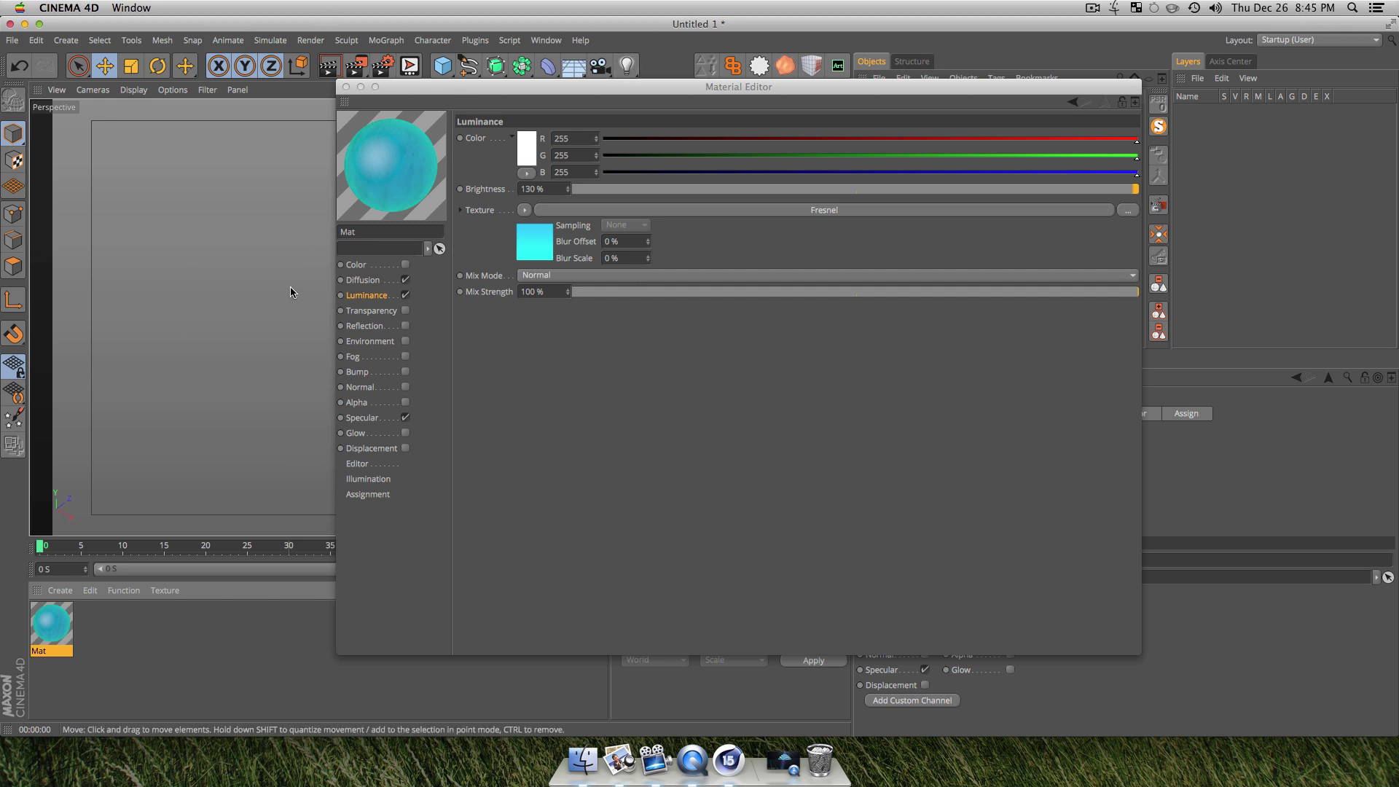
- Enable the Reflection channel and set its brightness to 35%
left_click(367, 326)
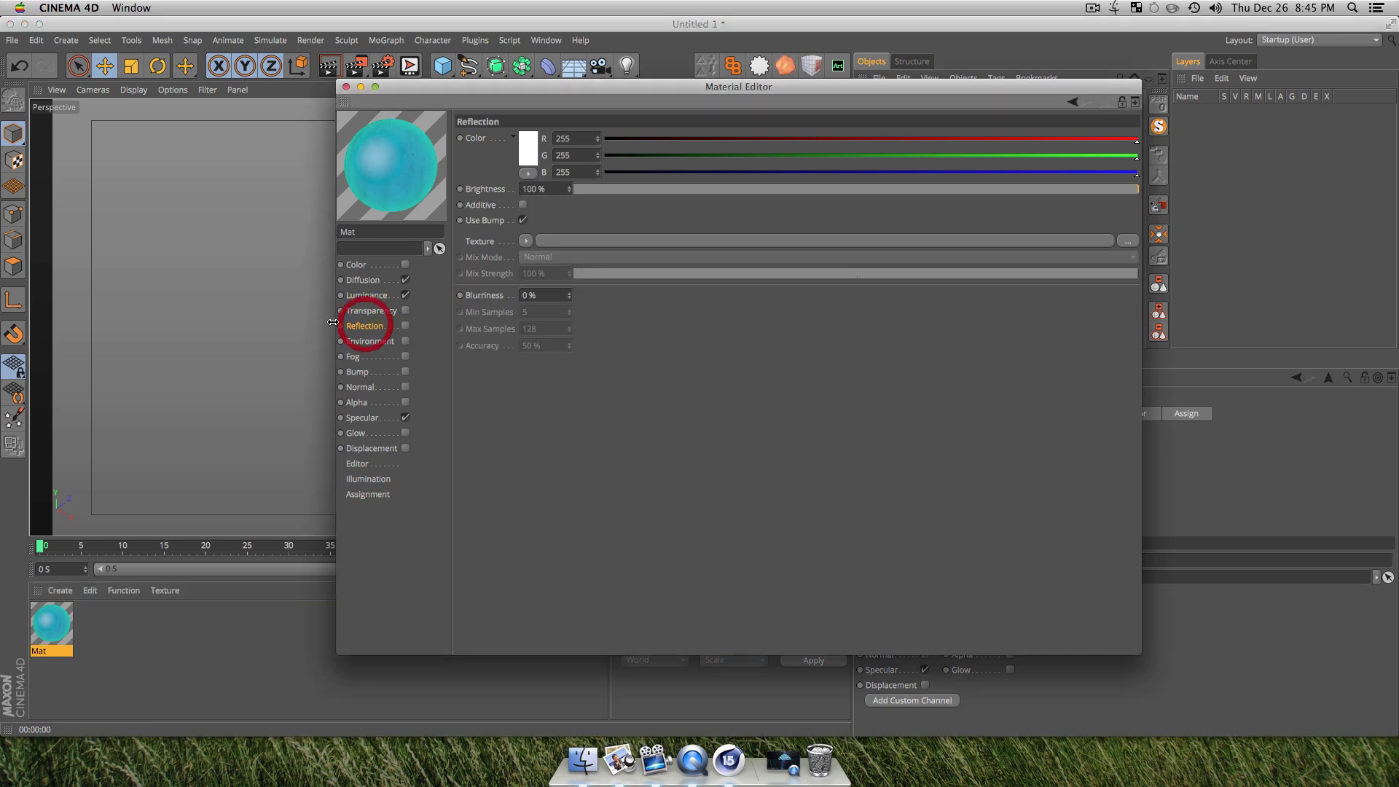
left_click(406, 326)
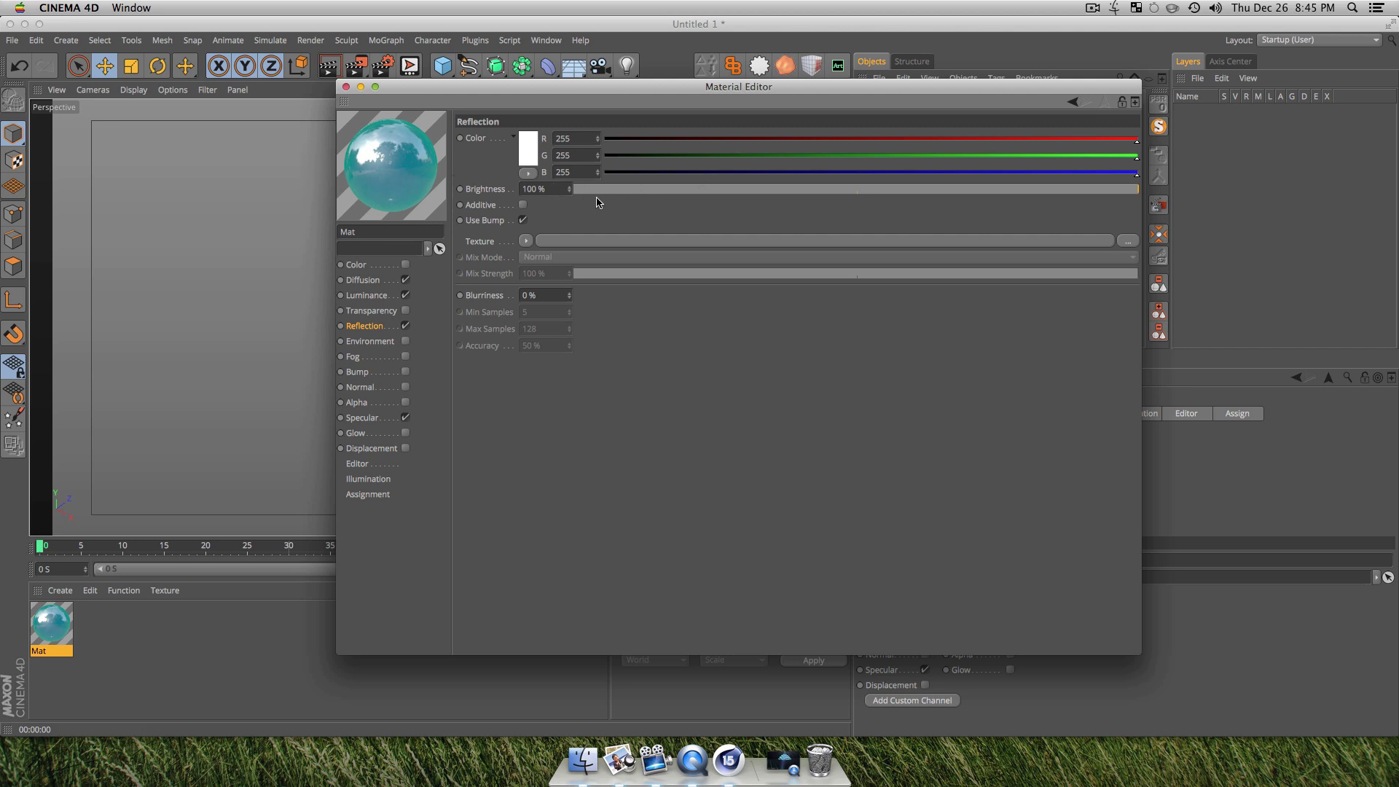
left_click_drag(659, 191, 771, 193)
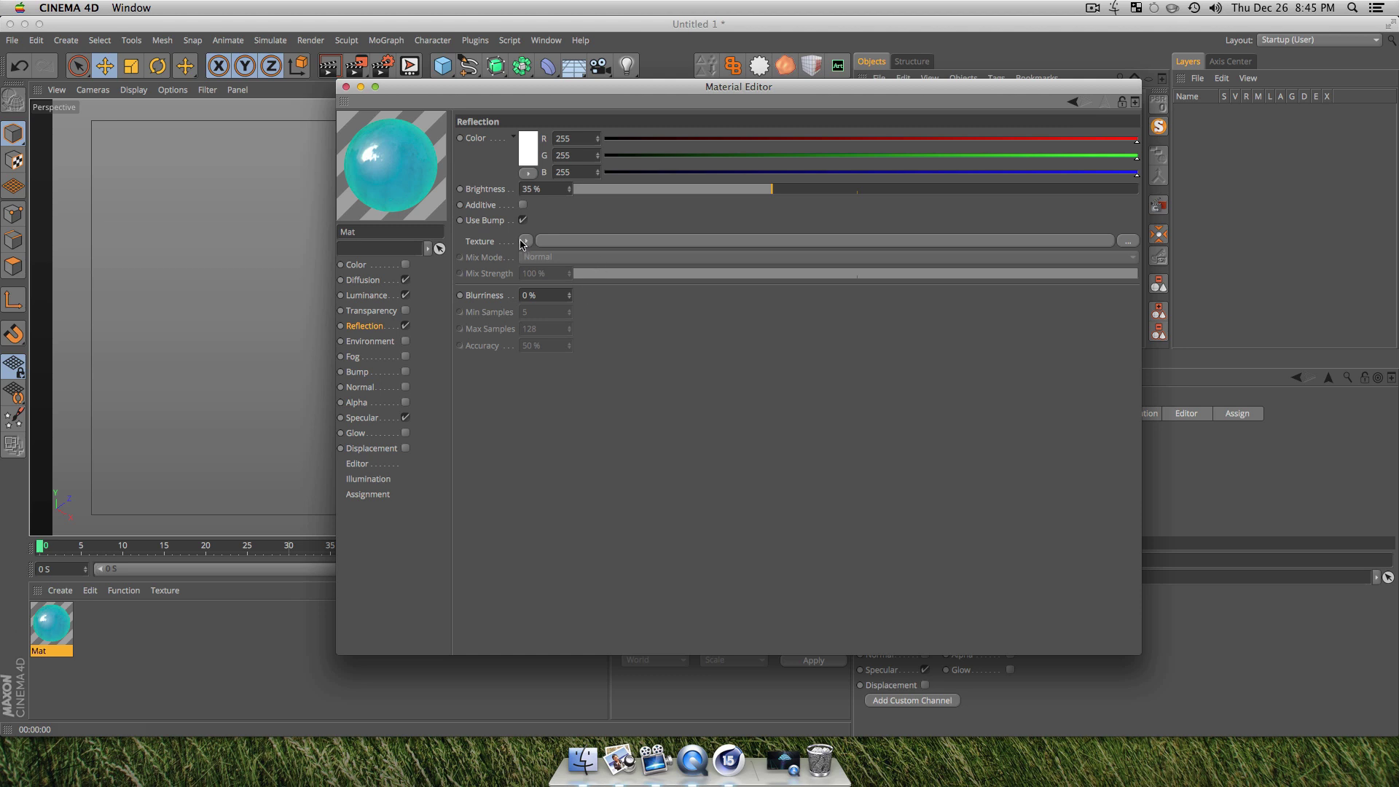
- Assign a Fresnel shader as the Reflection texture and set its mix strength to about 36%
left_click(525, 241)
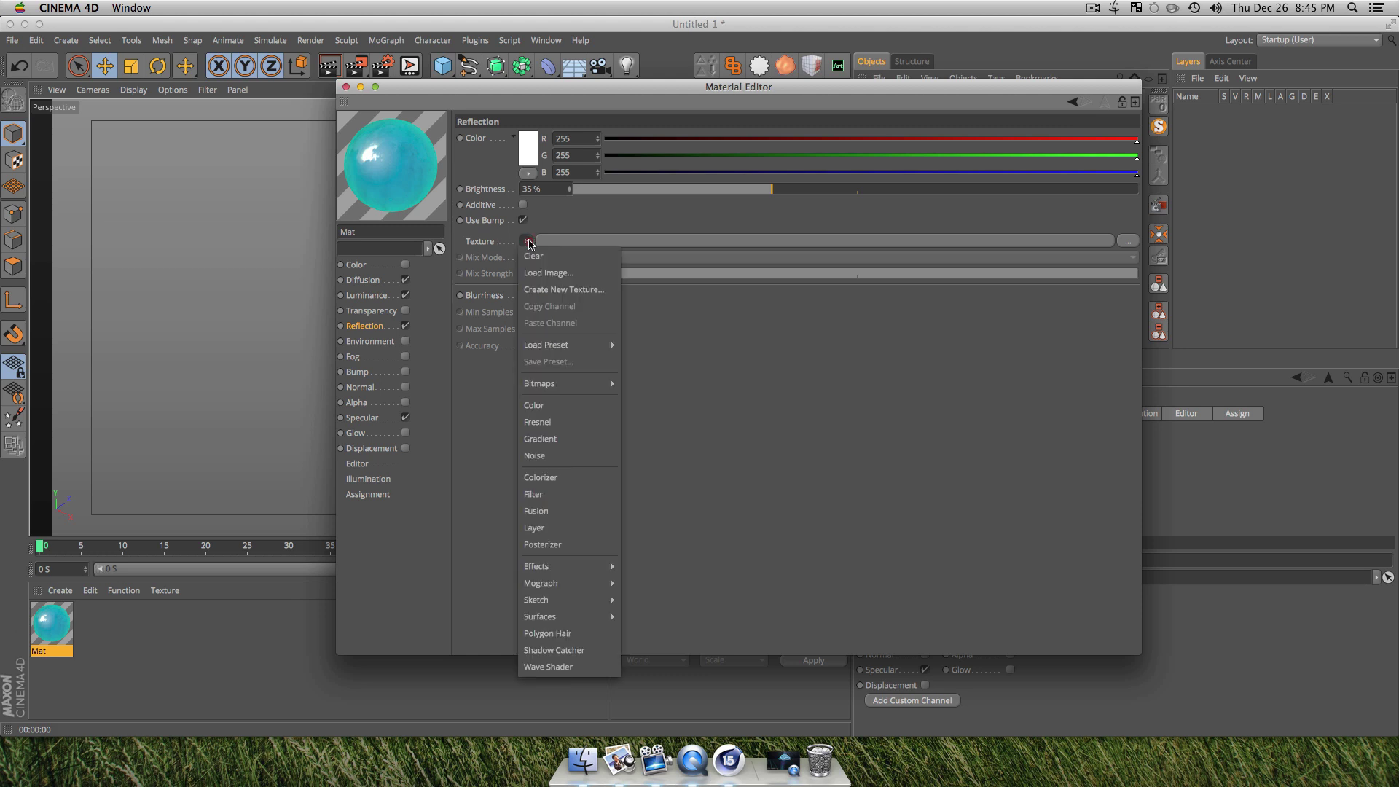
left_click(554, 421)
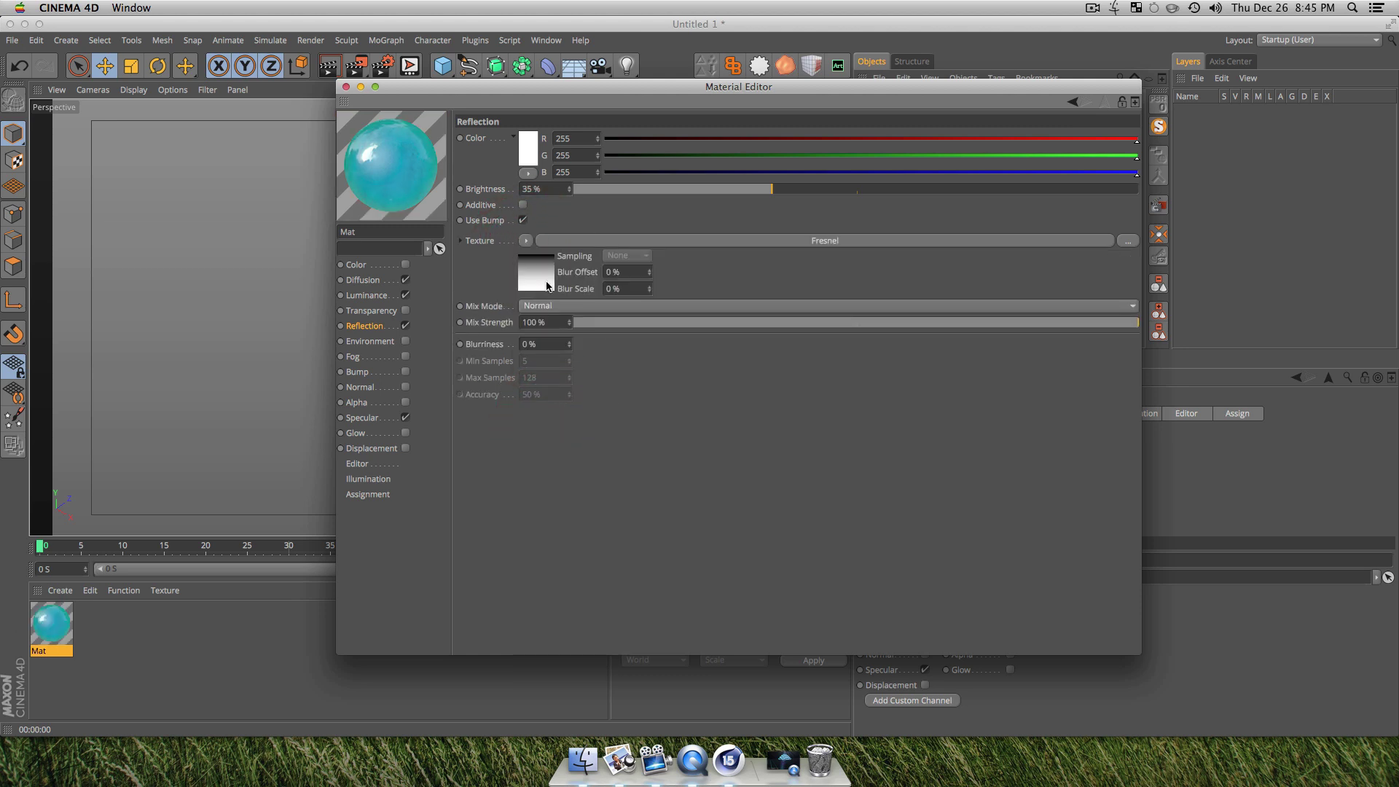
left_click_drag(599, 322, 777, 327)
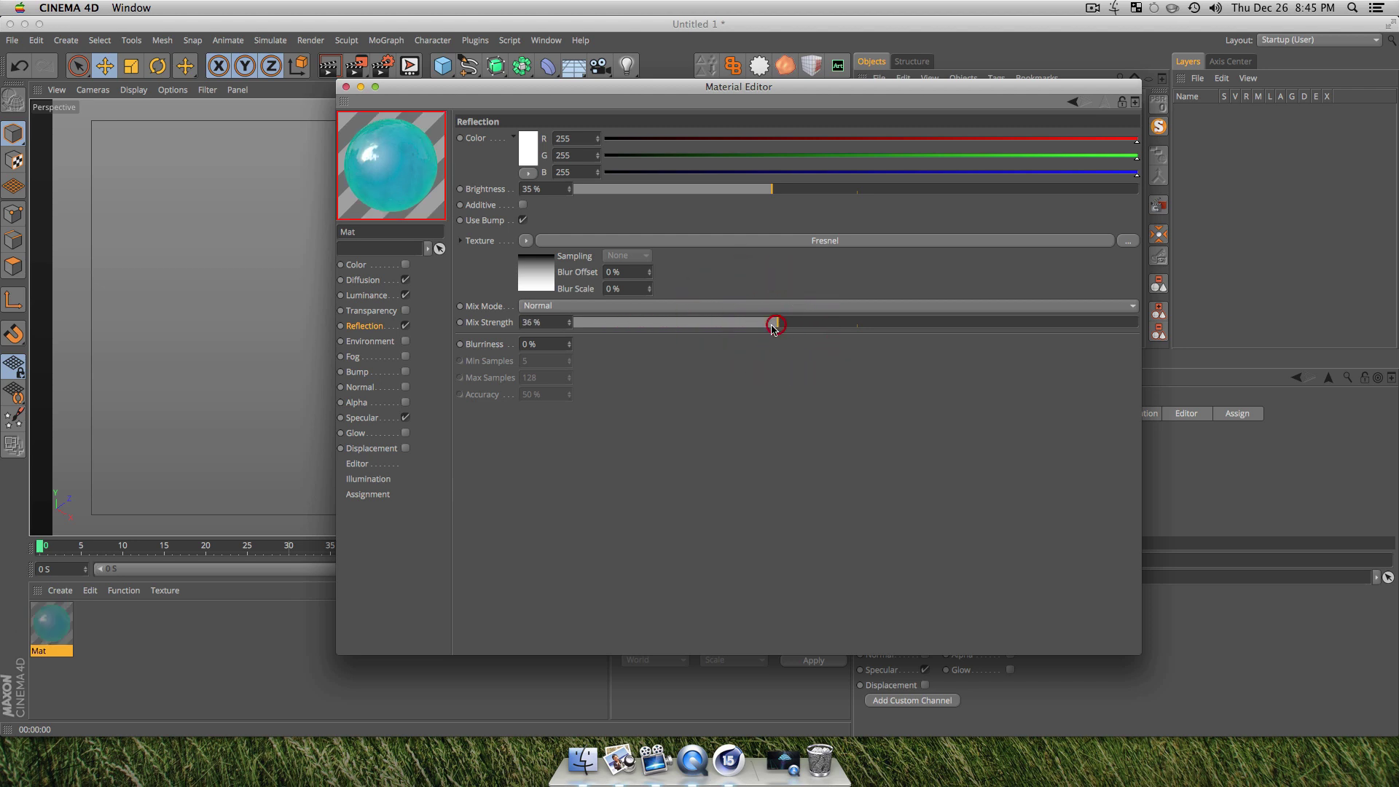
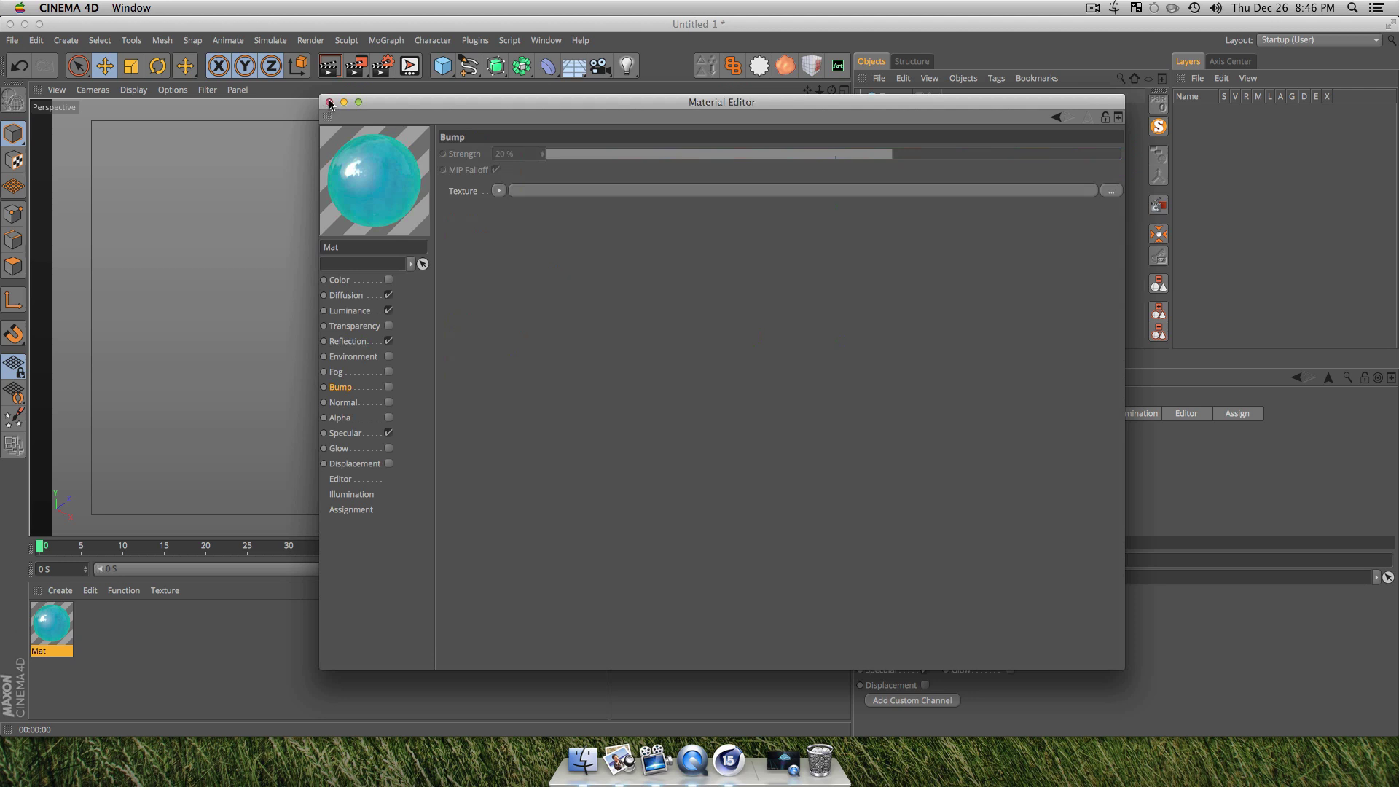
- Apply the turquoise material to the Bottom cube and test-render it up close
left_click_drag(147, 564, 343, 209)
scroll(496, 360, "up", 5)
key("3")
scroll(484, 316, "up", 5)
key("super+r")
- Examine the textured block from several angles with test renders
key("3")
key("1")
left_click_drag(441, 315, 411, 244)
key("super+r")
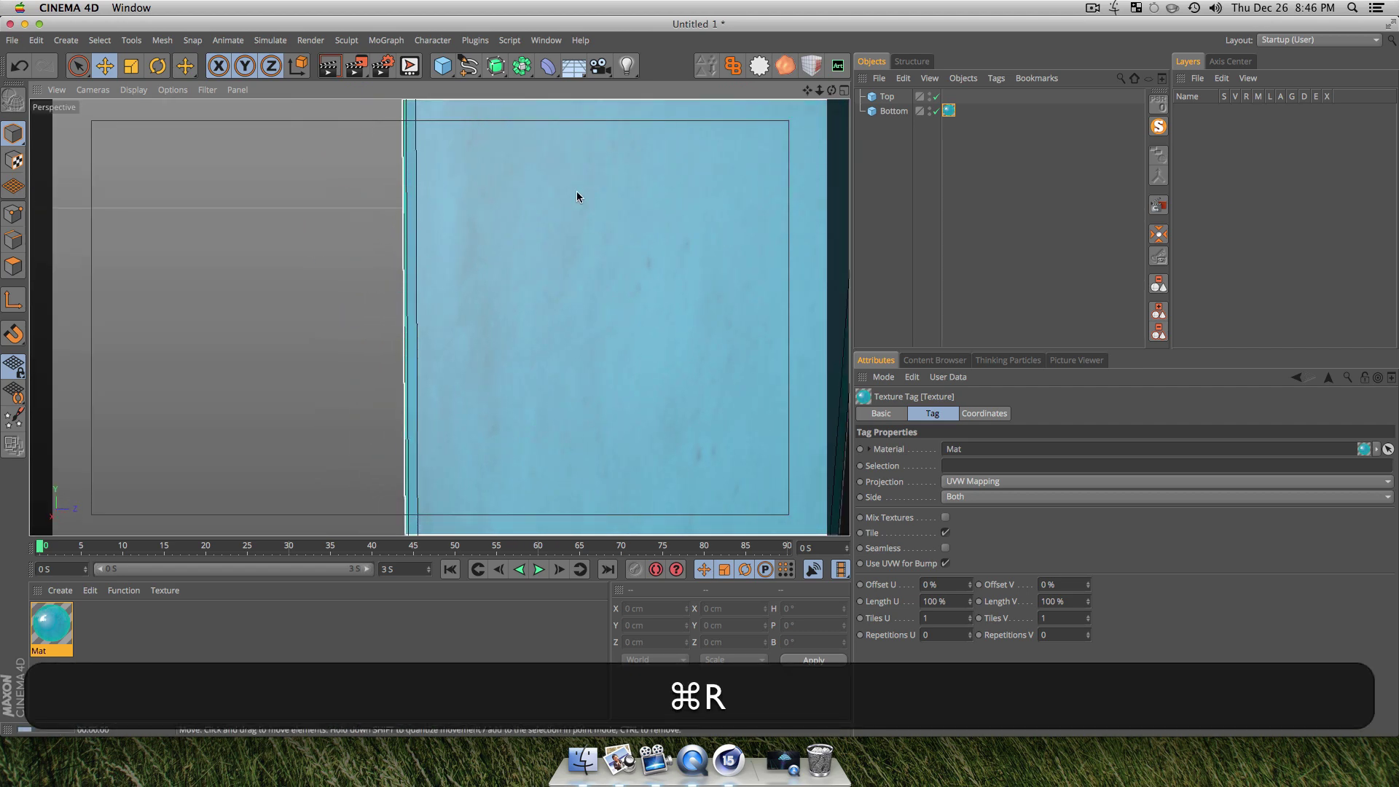
key("3")
left_click_drag(477, 309, 663, 306)
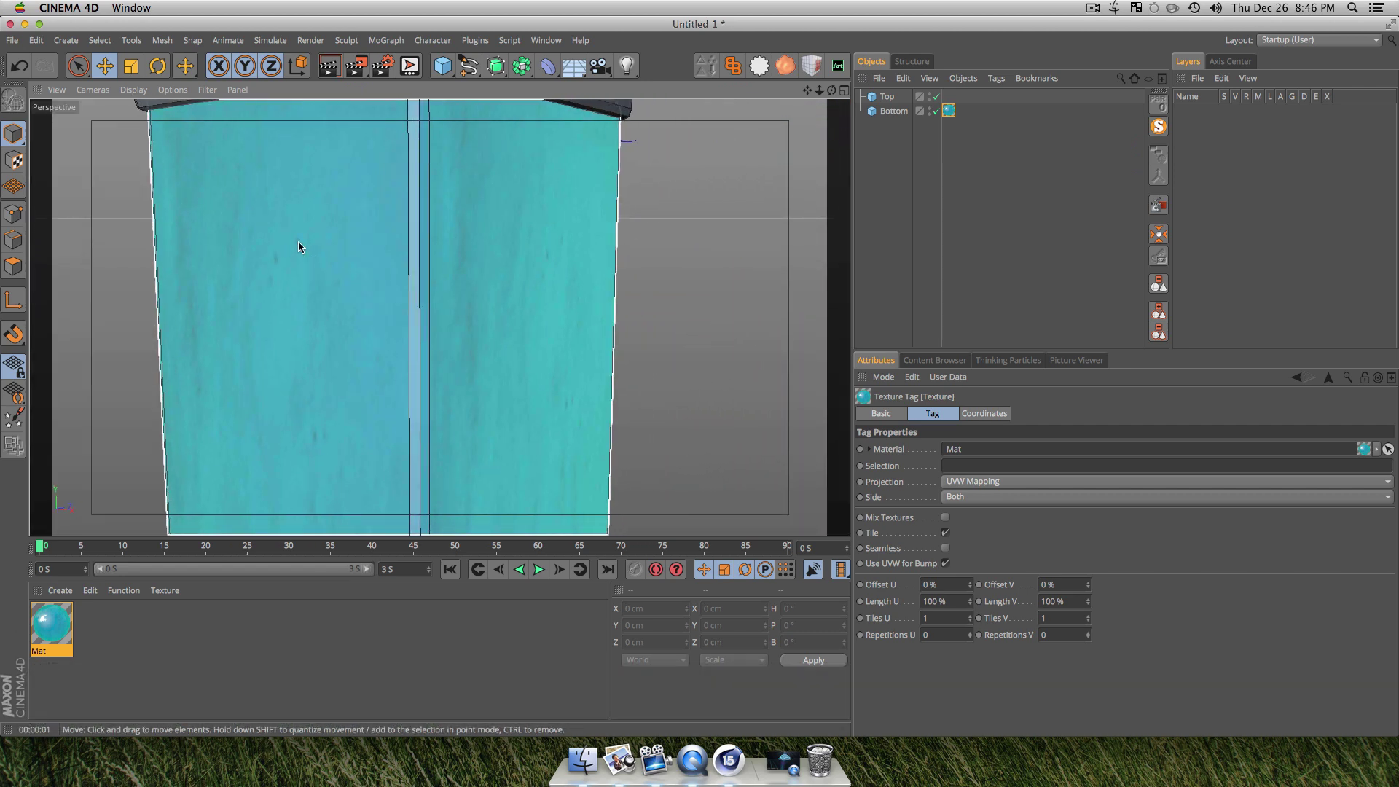
key("super+r")
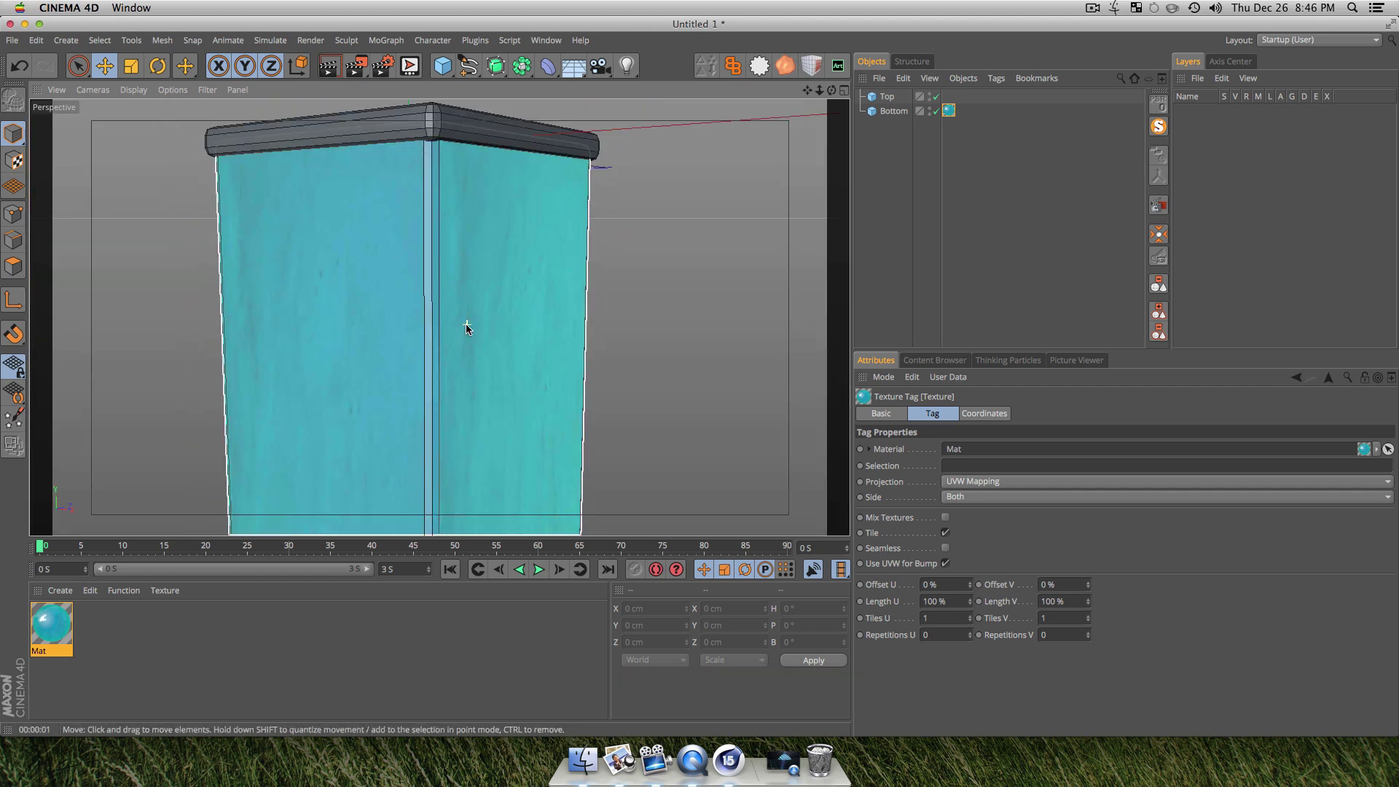
key("3")
mouse_move(465, 324)
left_mouse_down()
mouse_move(482, 261)
mouse_move(460, 269)
mouse_move(435, 341)
left_mouse_up()
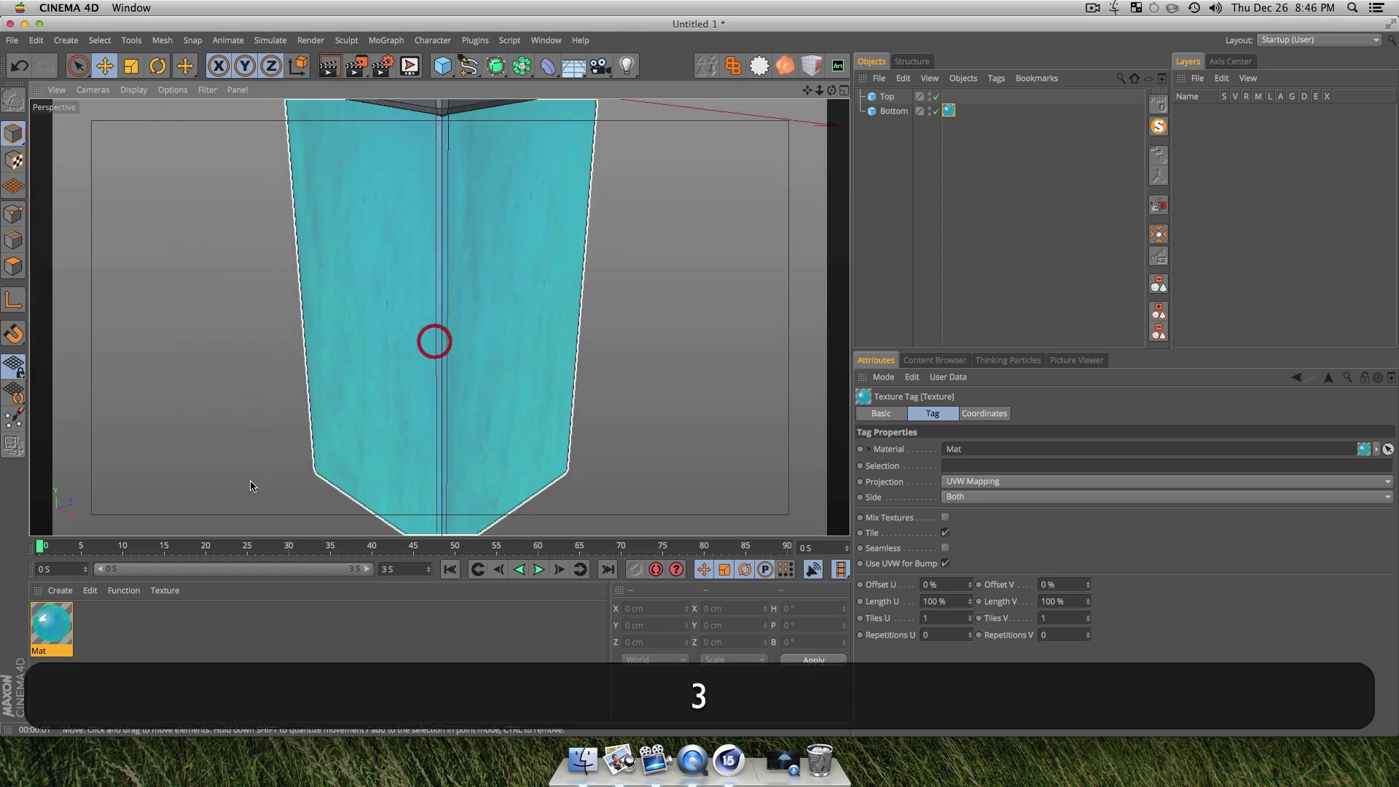
- Enable the turquoise material's Bump channel and load Vintage_Paper_8.jpg as its texture, copying the image to the project location
double_click(51, 625)
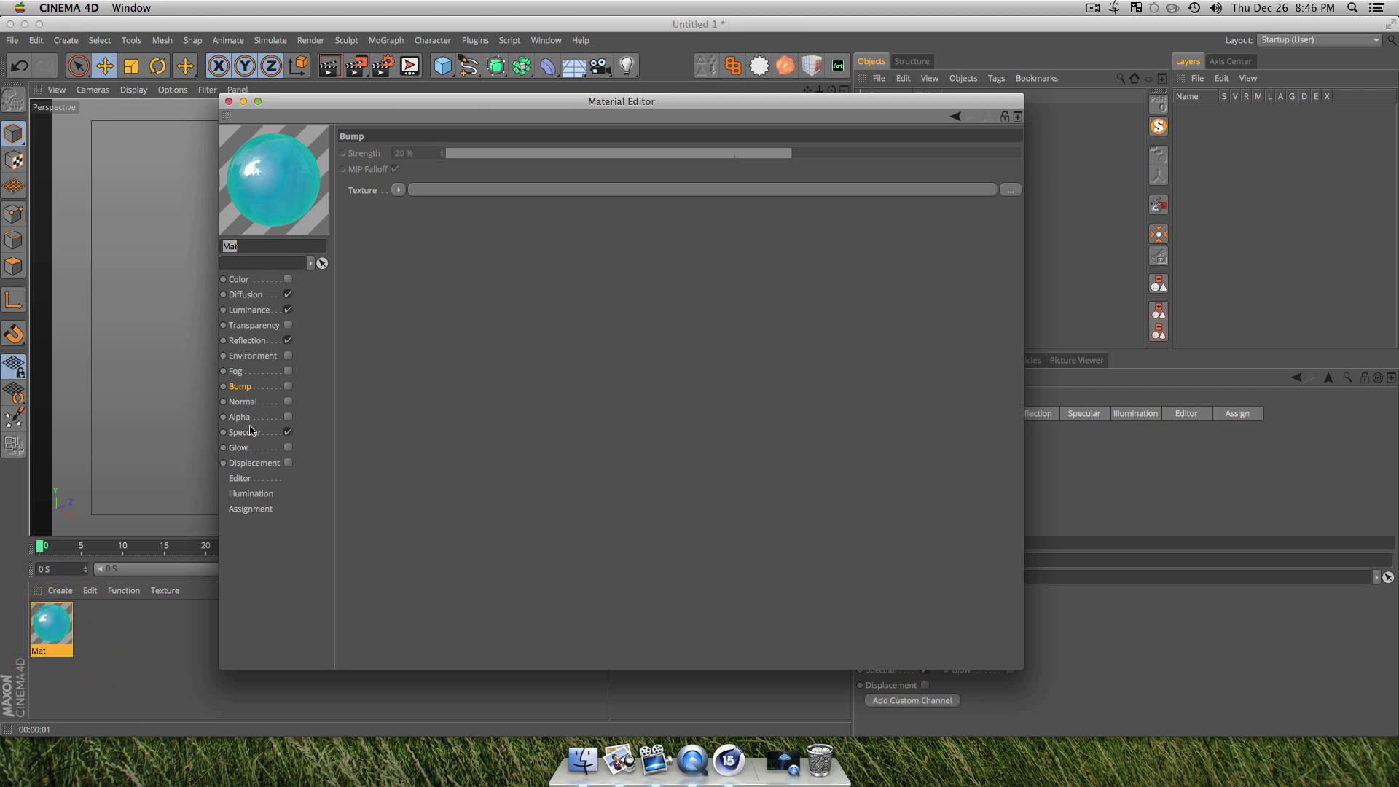
left_click(288, 387)
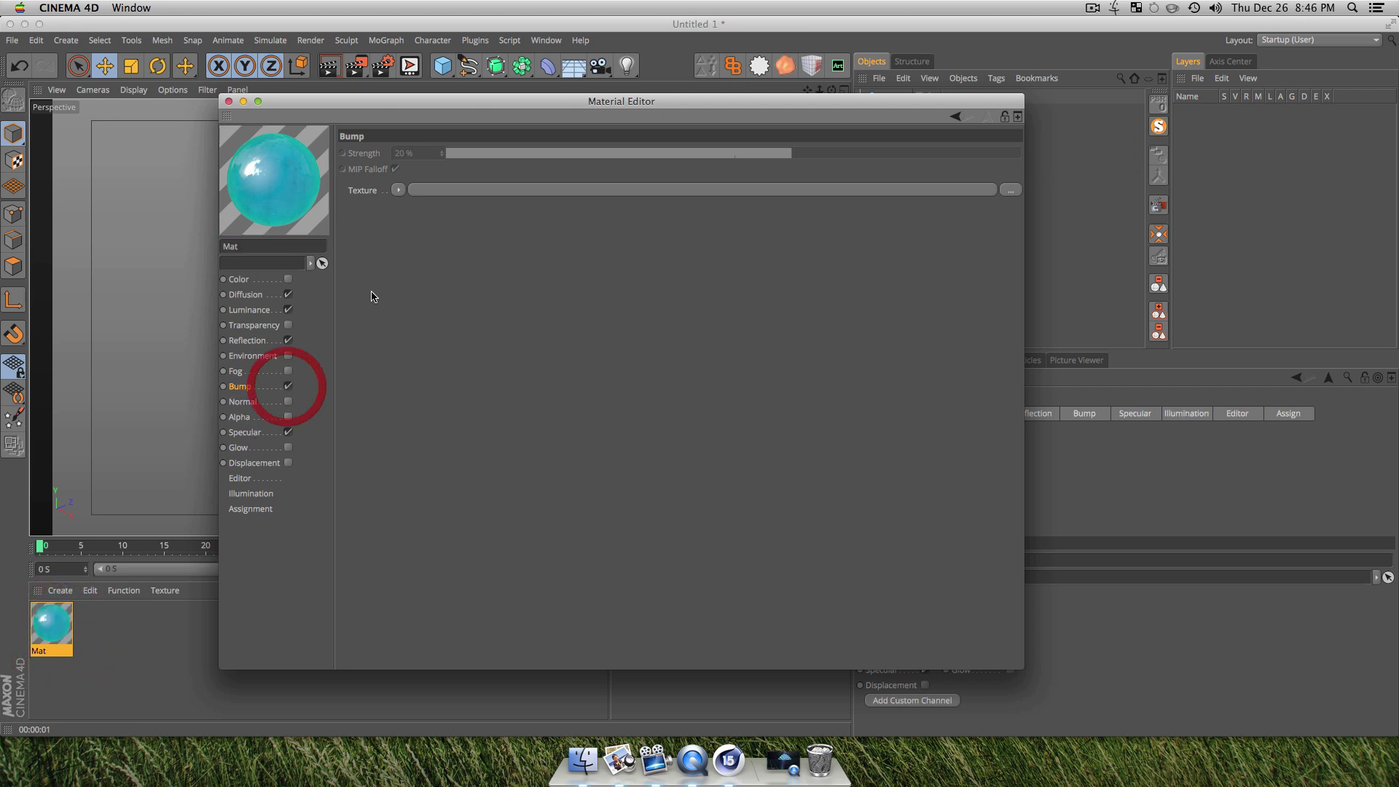
left_click(398, 190)
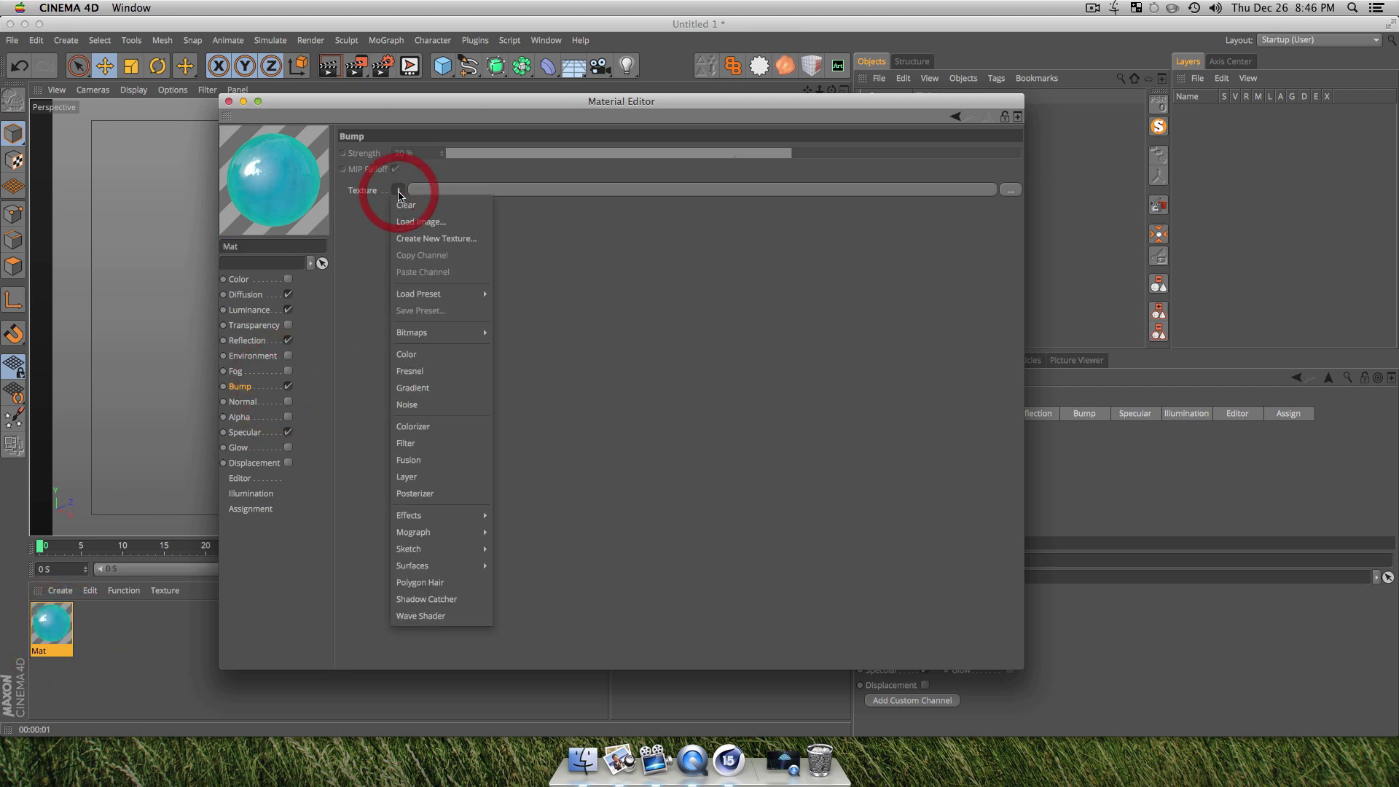
left_click(462, 220)
left_click(652, 341)
left_click(911, 423)
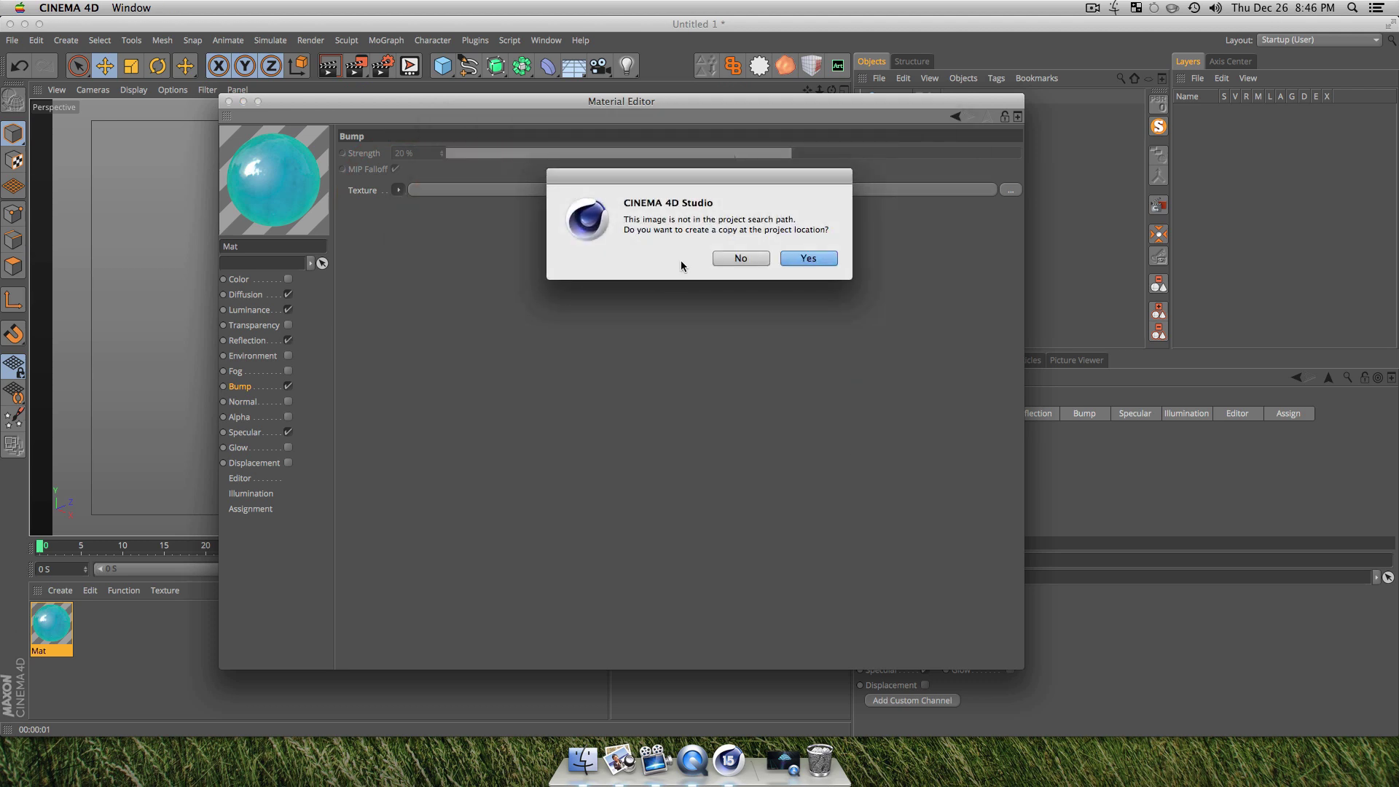
left_click(808, 259)
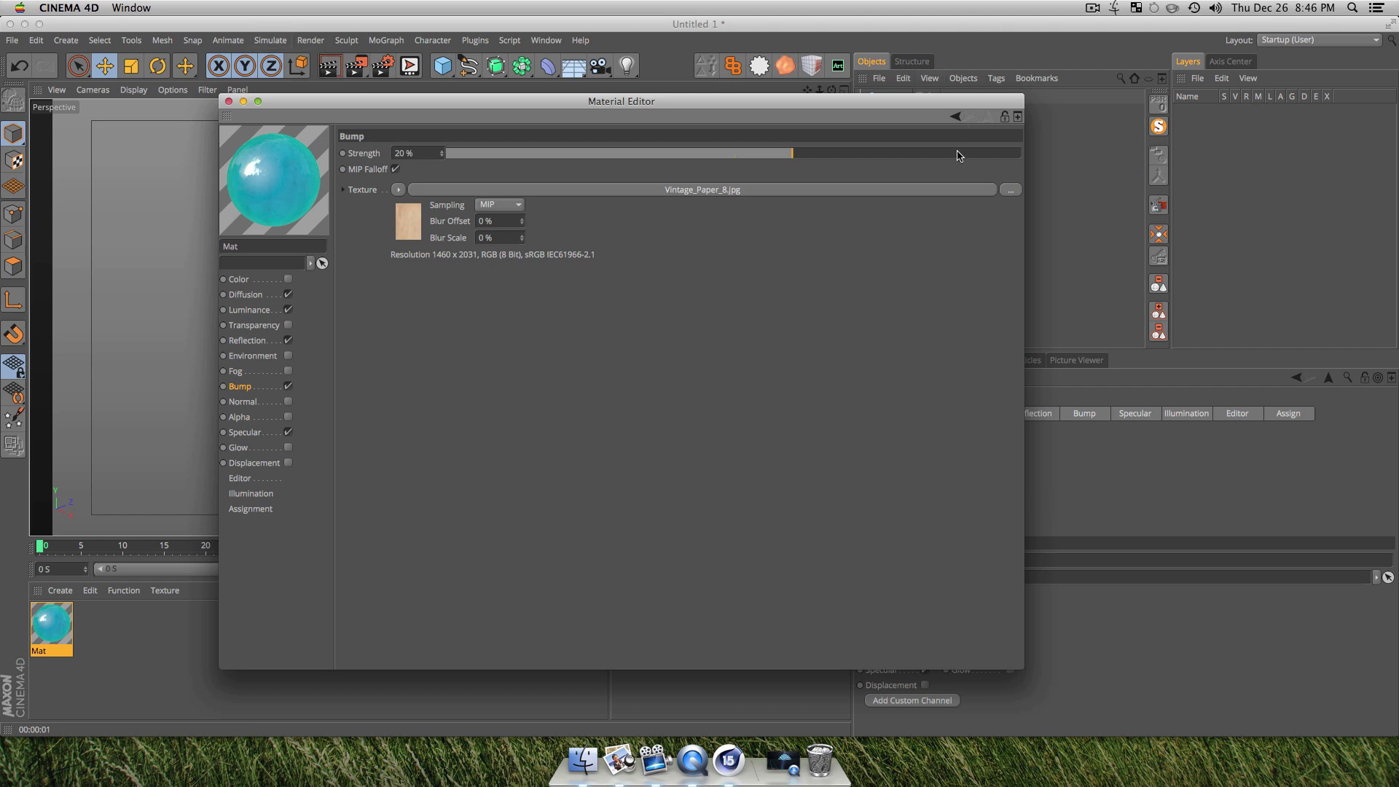
- Set the bump strength to 87% and test-render a close-up of the Bottom cube
left_click(986, 153)
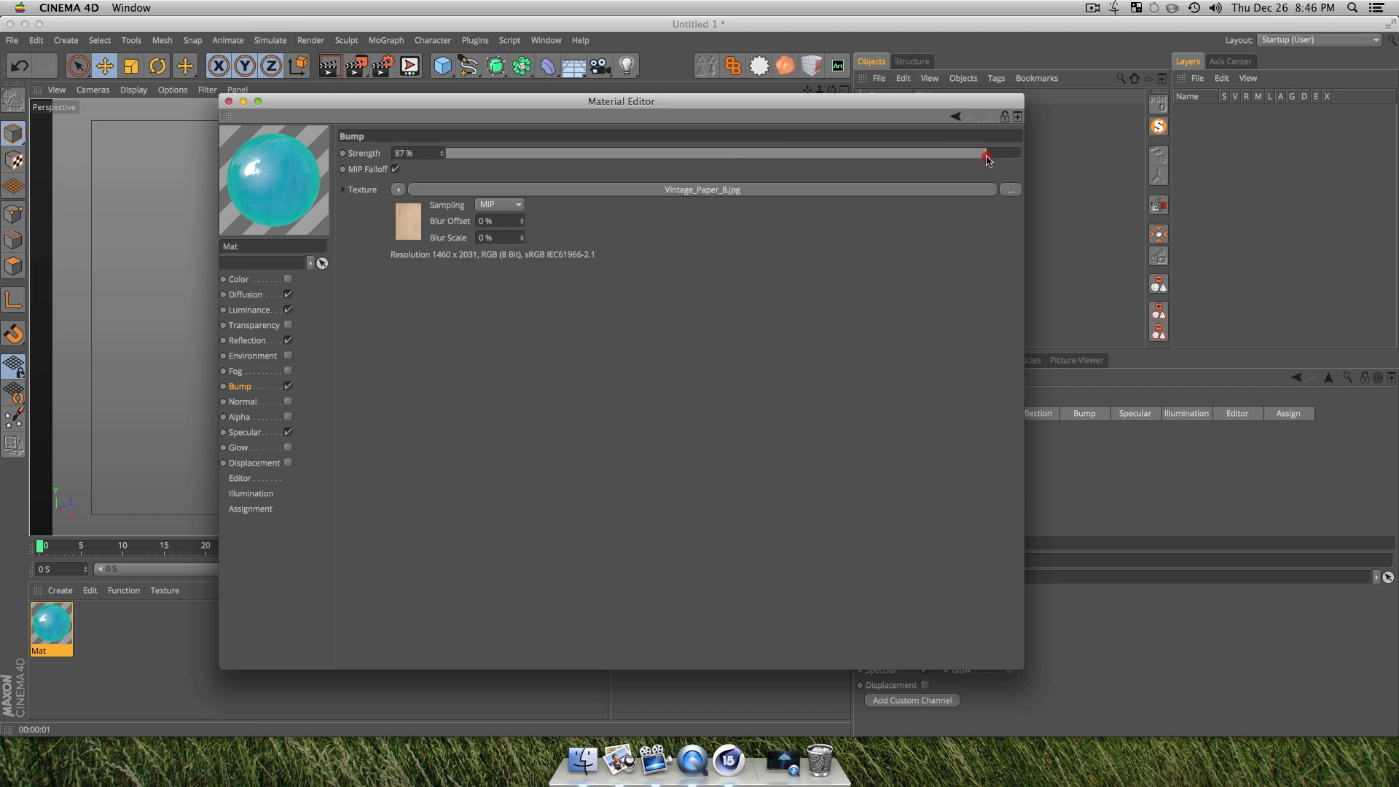
left_click(230, 104)
scroll(436, 265, "up", 5)
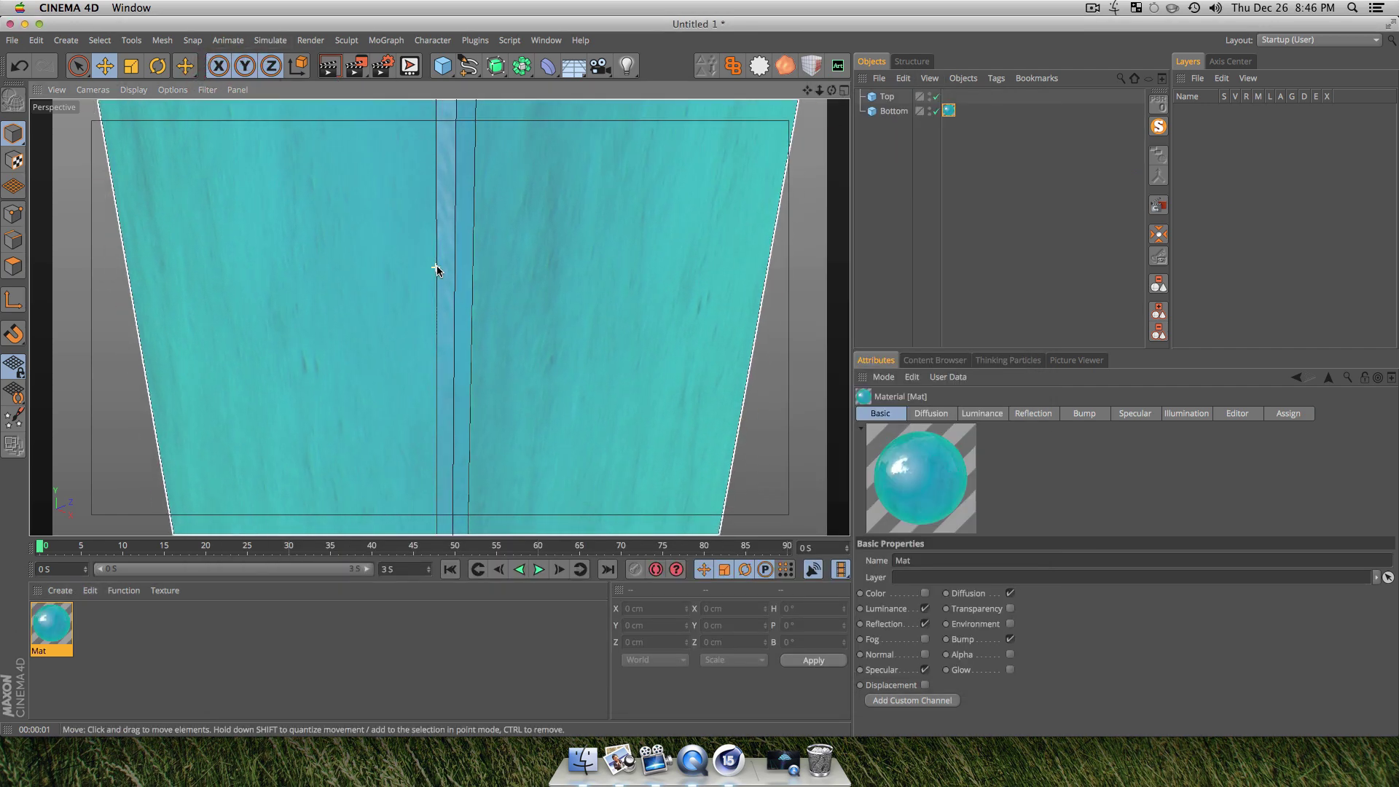
key("super+r")
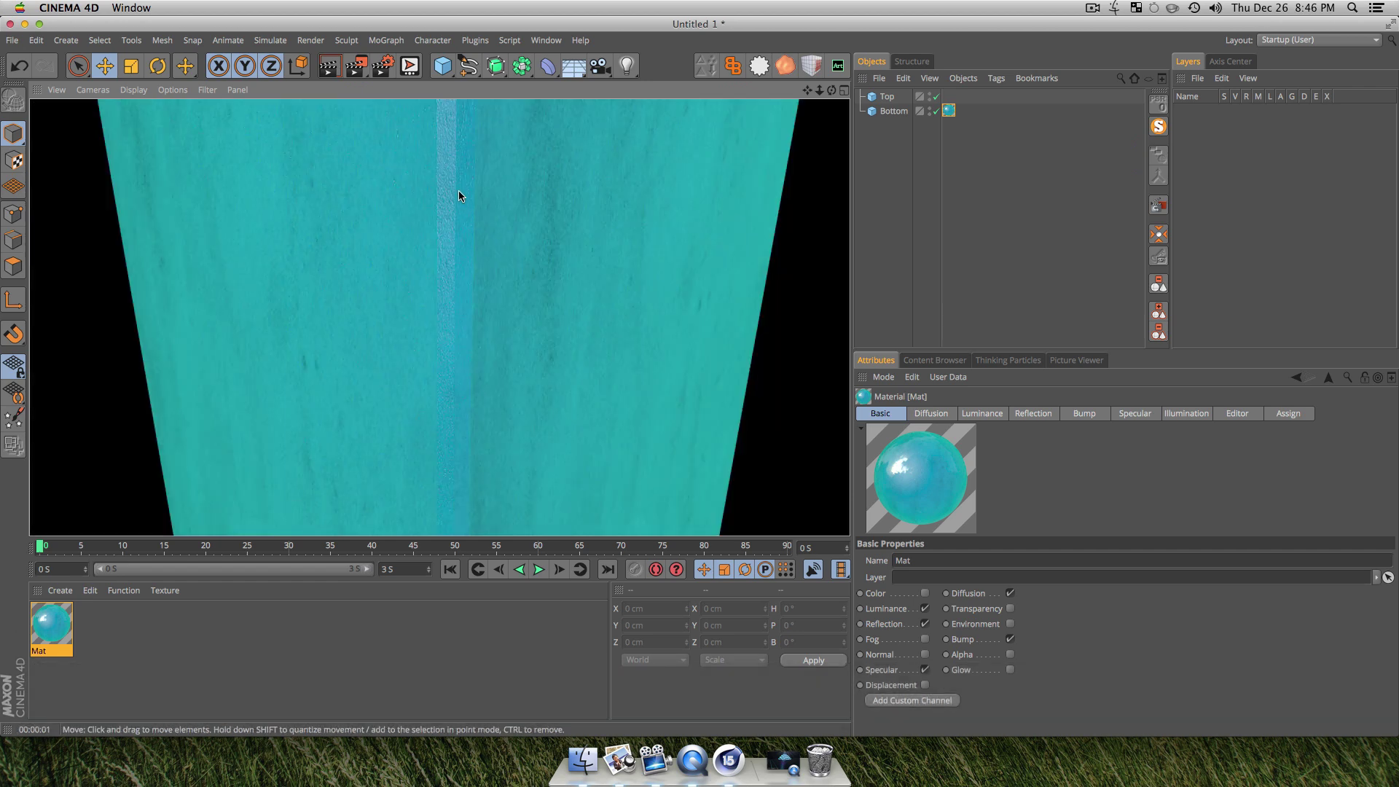
- Examine the bump detail on the block's surfaces and edges from several angles with test renders
key("3")
key("super+3")
left_click_drag(435, 216, 376, 174)
key("super+r")
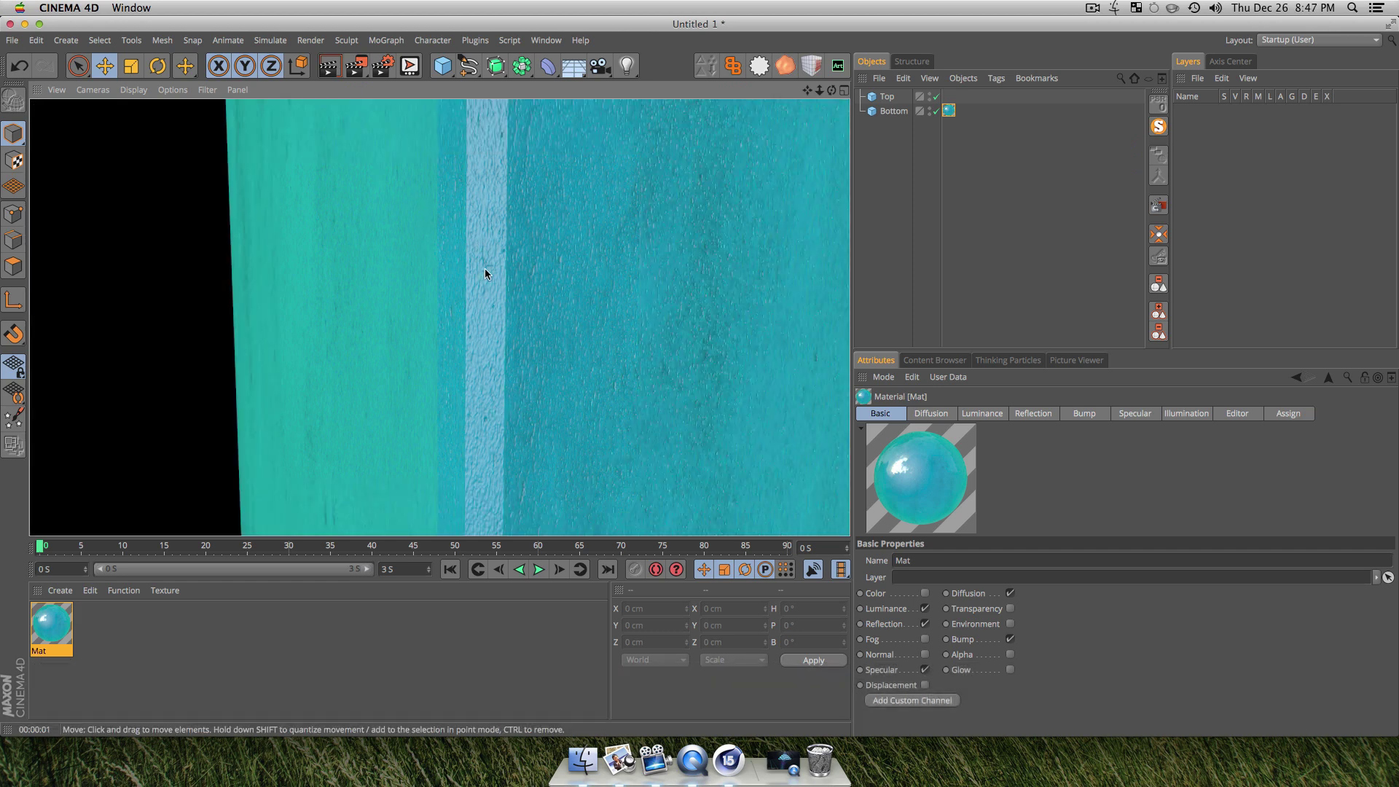
key("3")
left_click_drag(491, 233, 637, 234)
key("super+r")
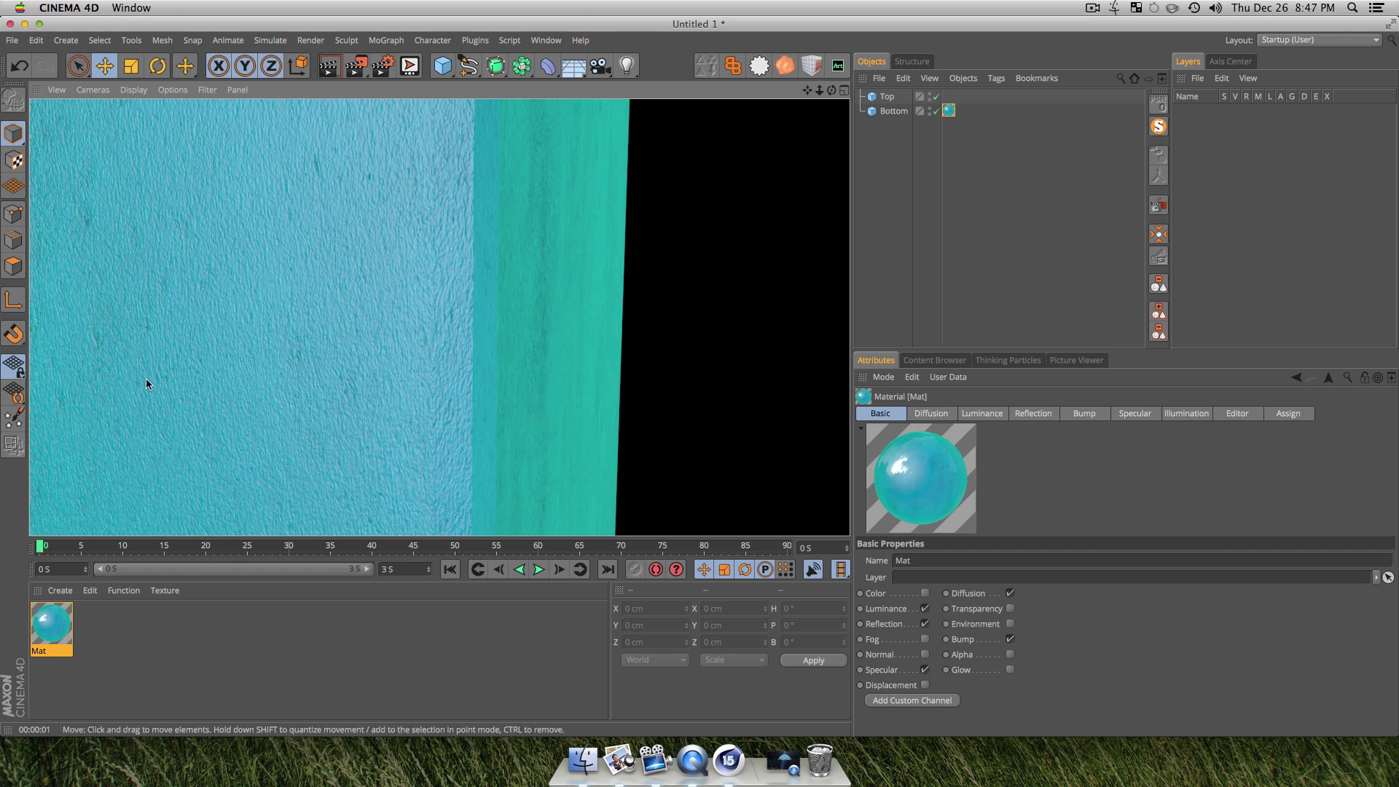
key("3")
left_click_drag(416, 365, 520, 382)
key("3")
key("super+r")
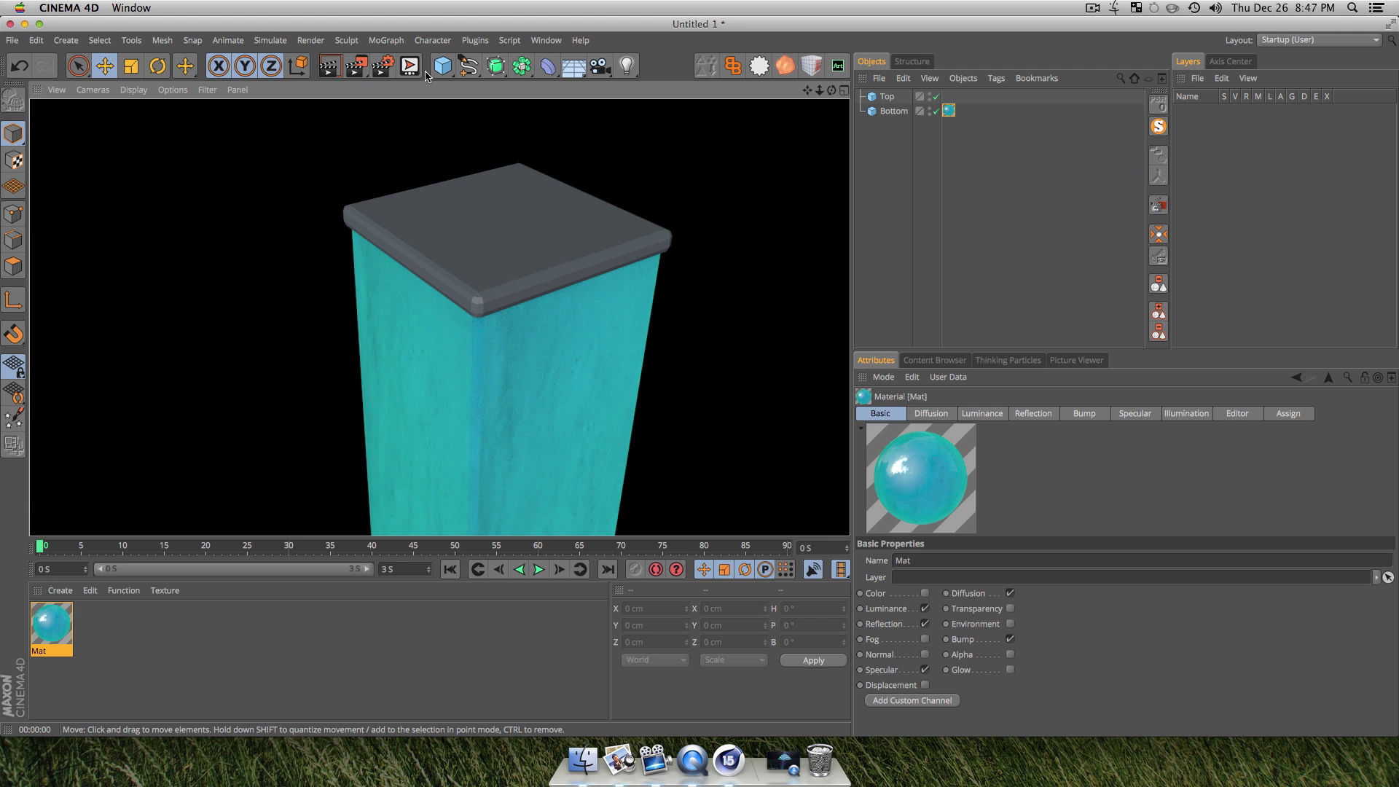
- Turn off Default Light in the render options and test-render the block
left_click(384, 67)
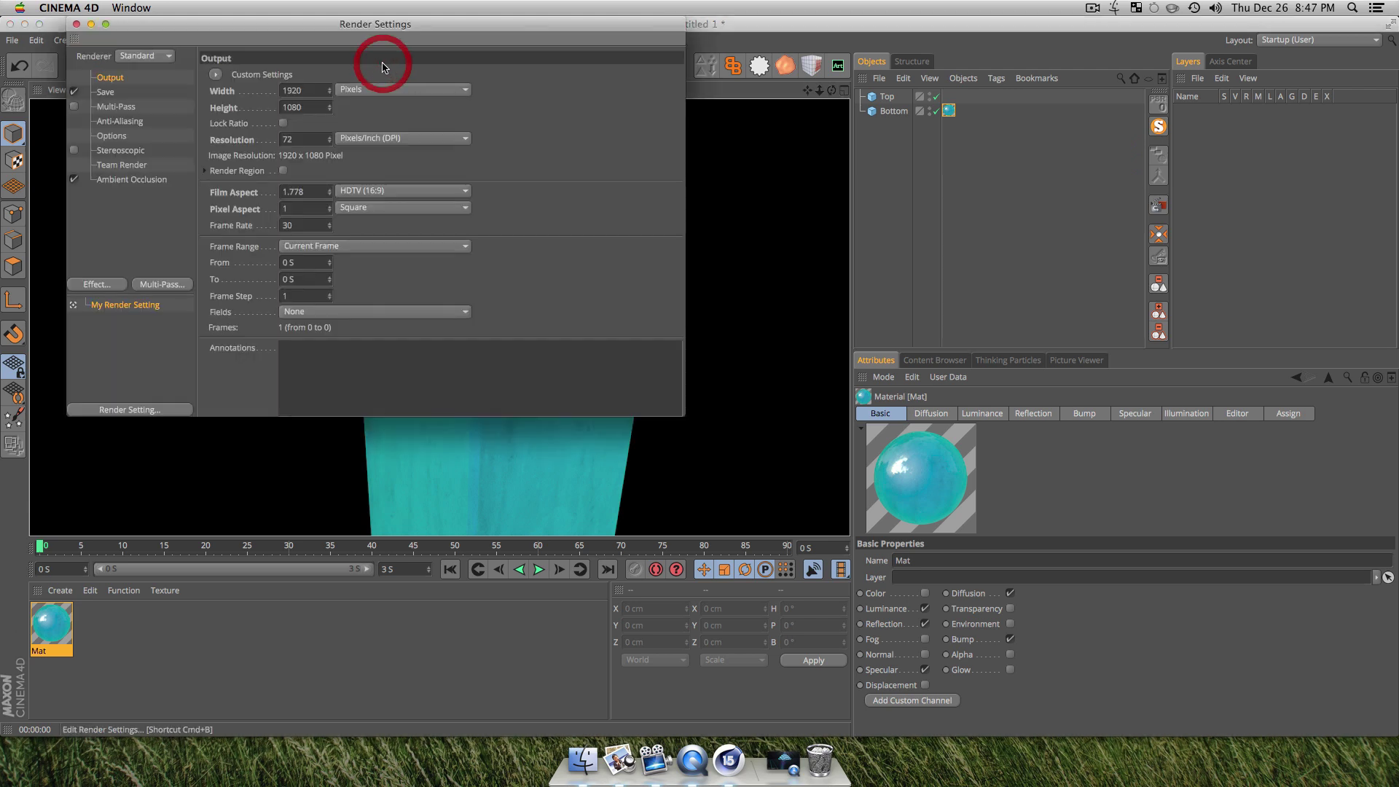
left_click(112, 136)
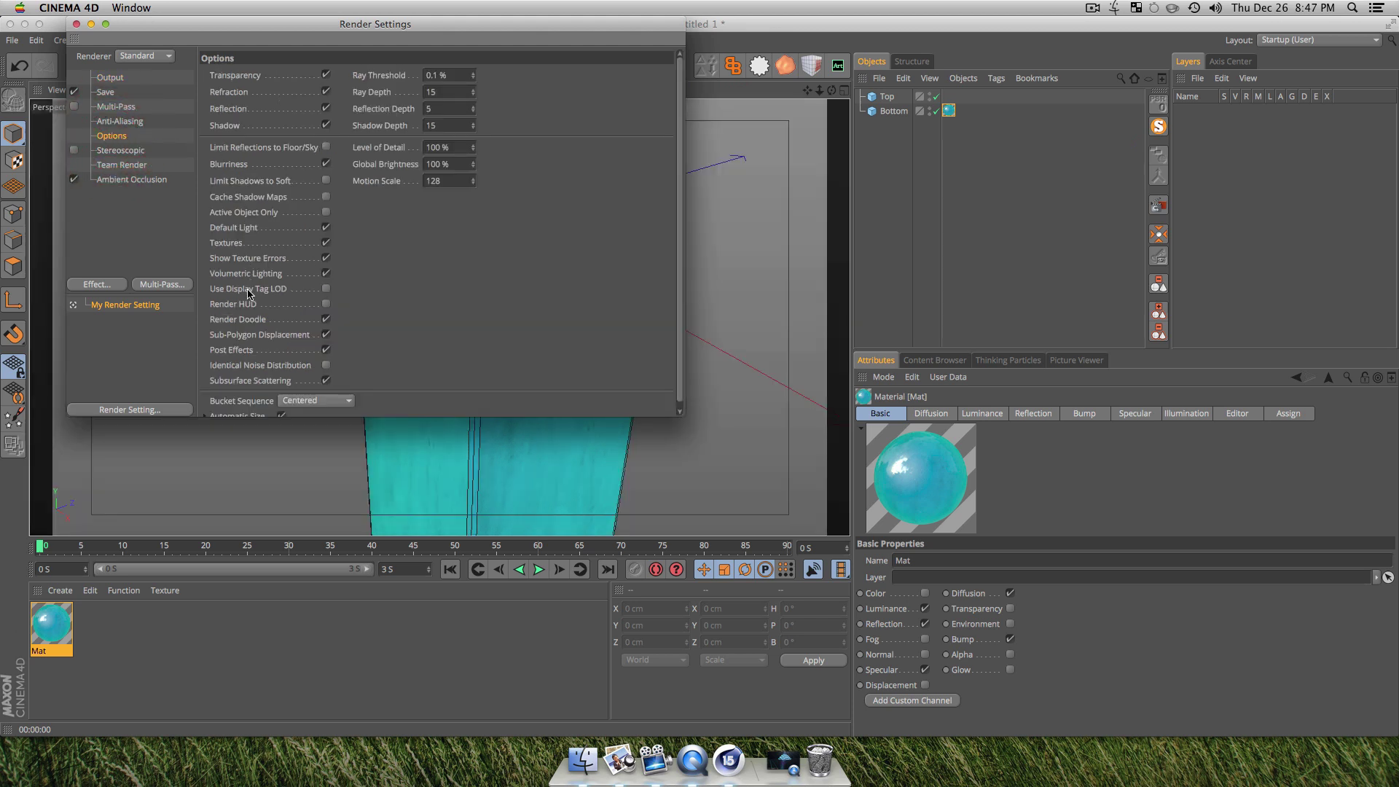
left_click(232, 227)
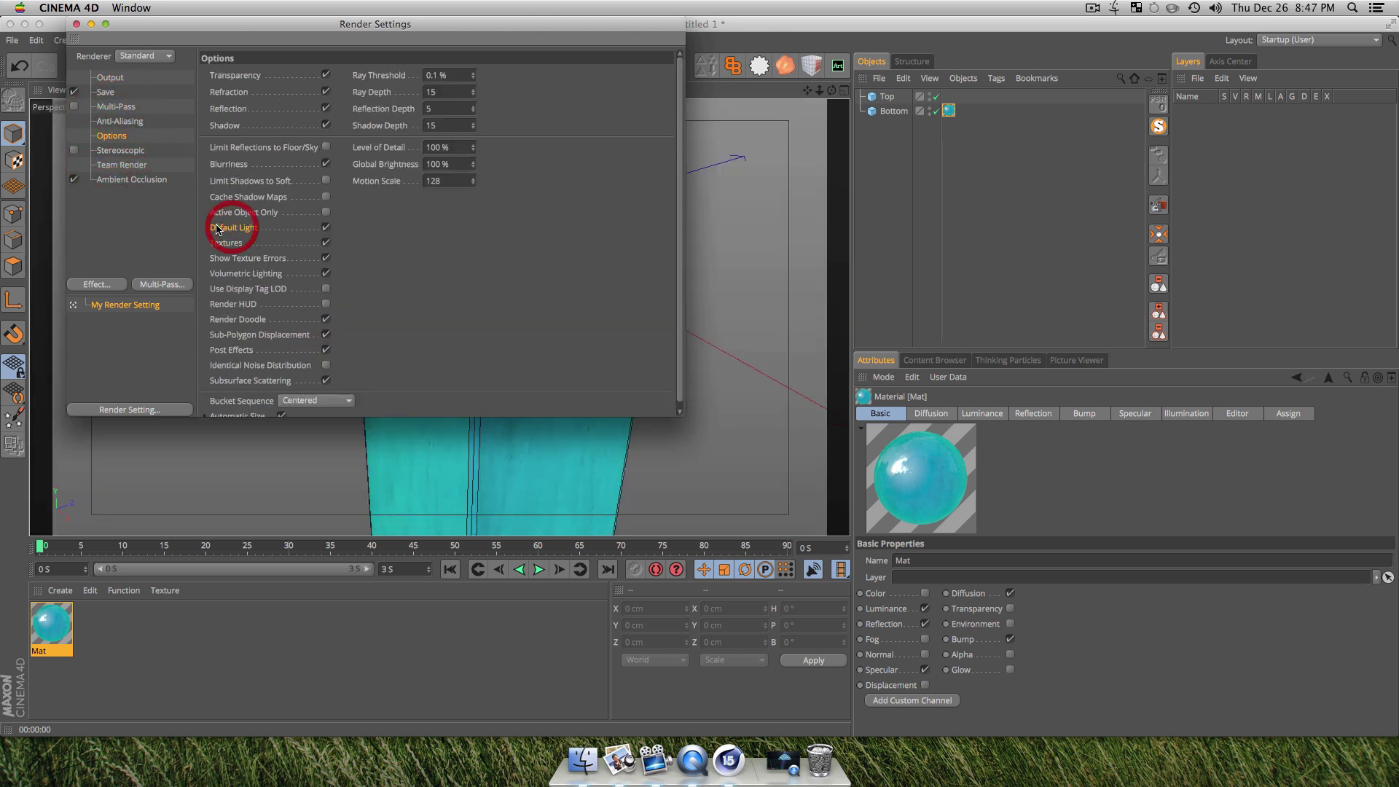
left_click(326, 228)
left_click(75, 24)
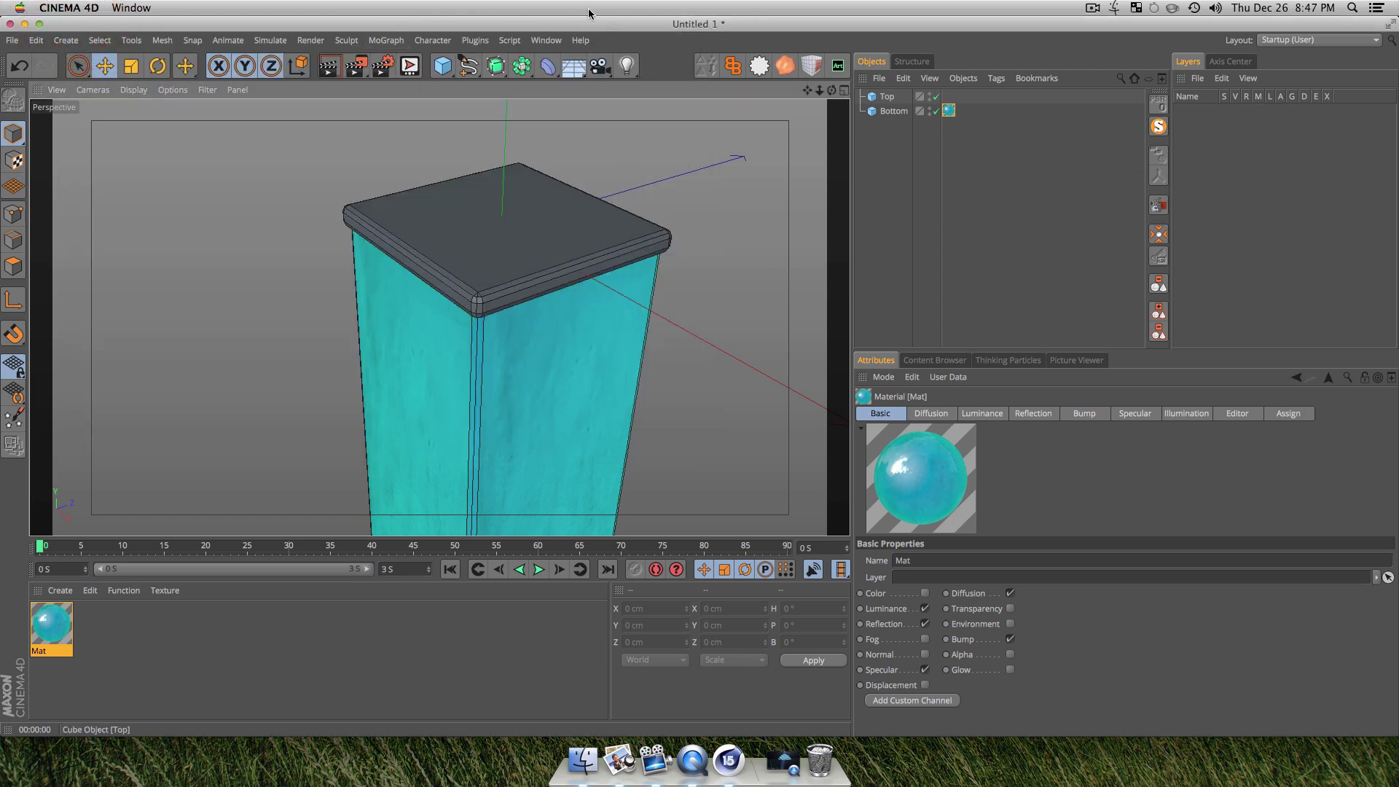
key("super")
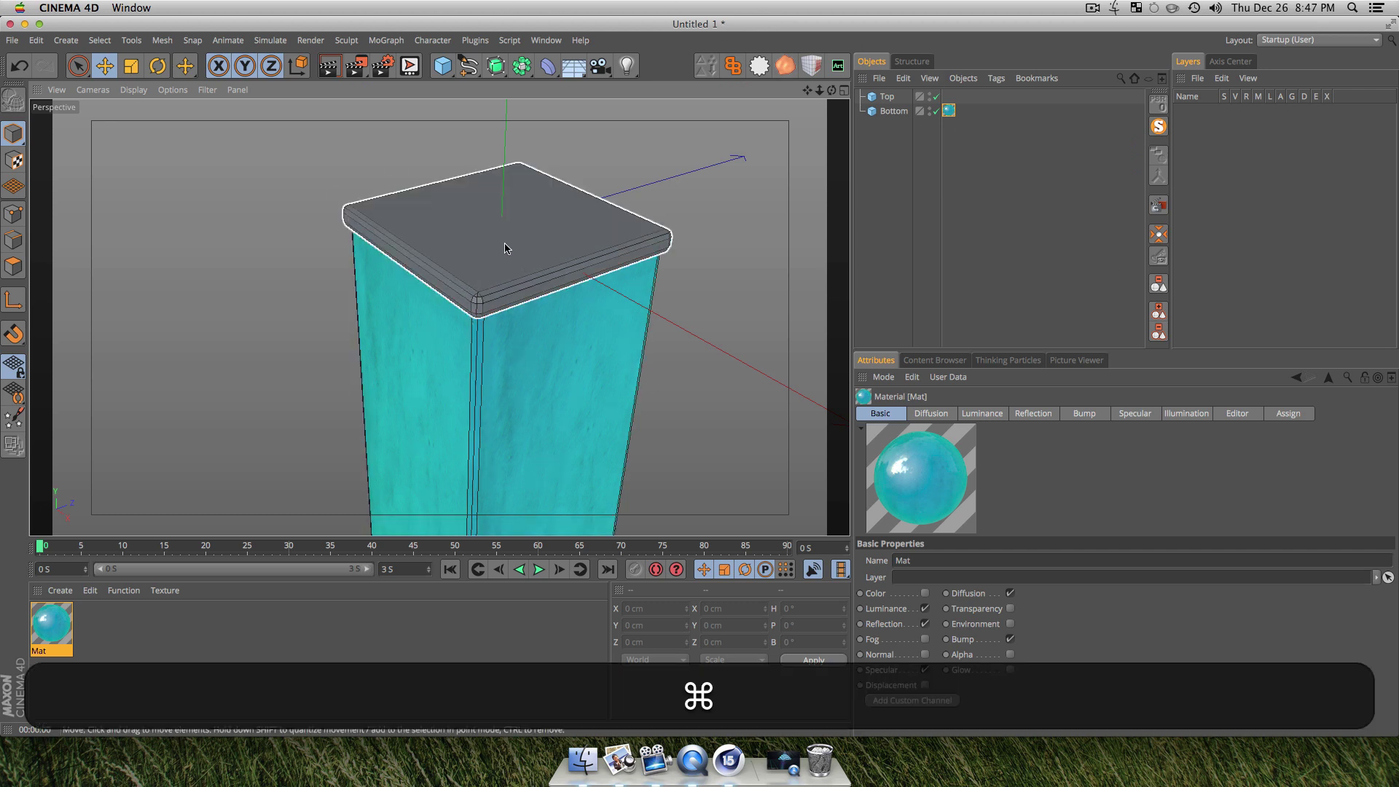
key("super+r")
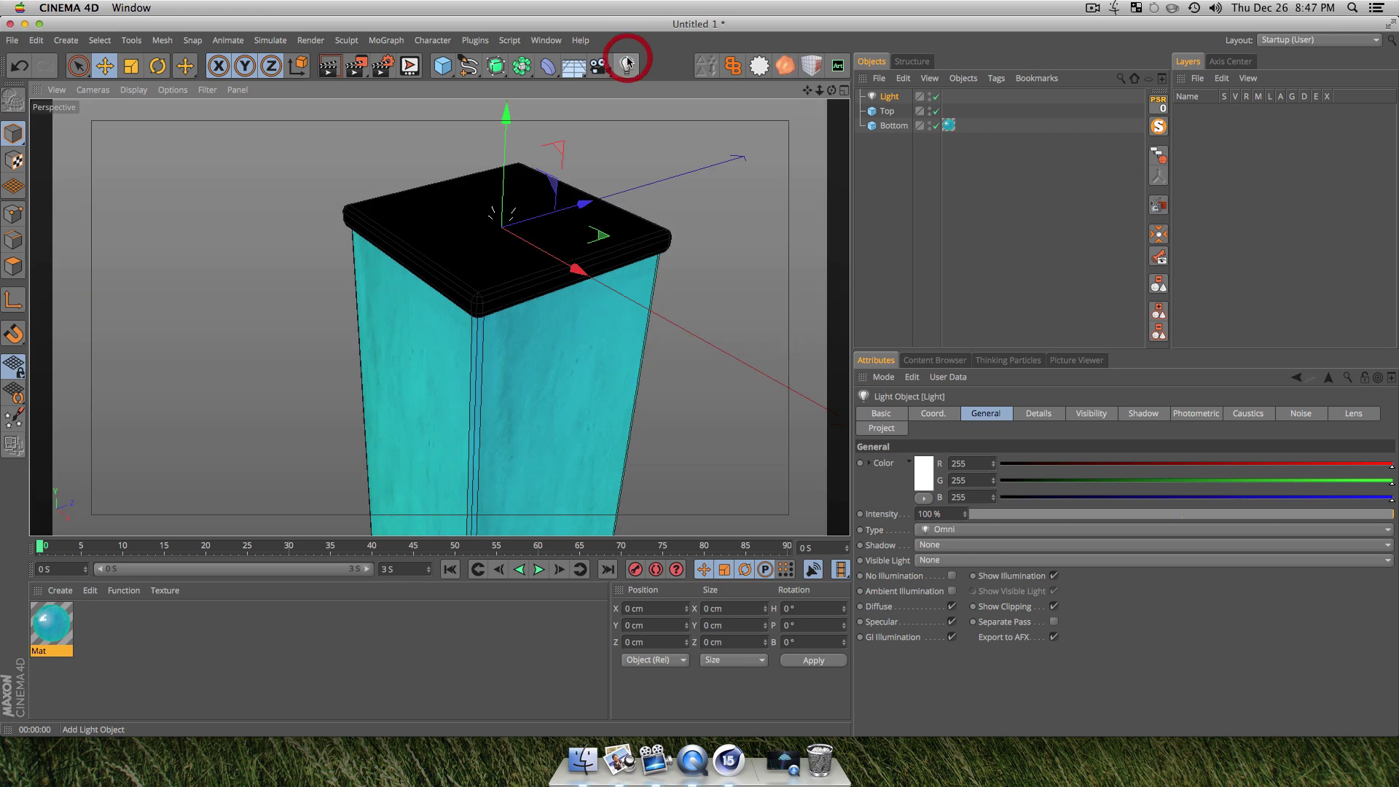
- Add an Omni light, move it about 223 cm along Z and test-render the block
left_click(627, 66)
left_click_drag(554, 214, 722, 161)
key("super+r")
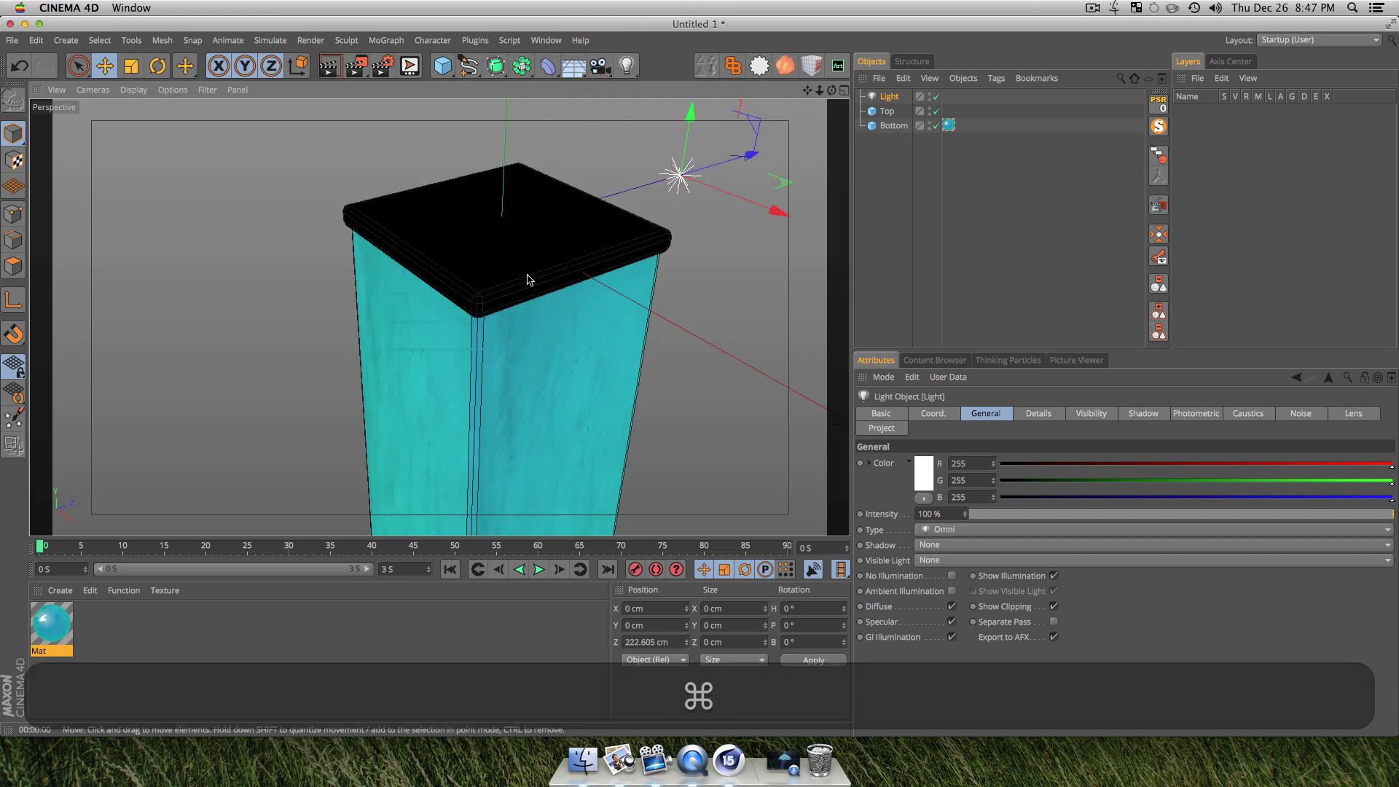
key("super+r")
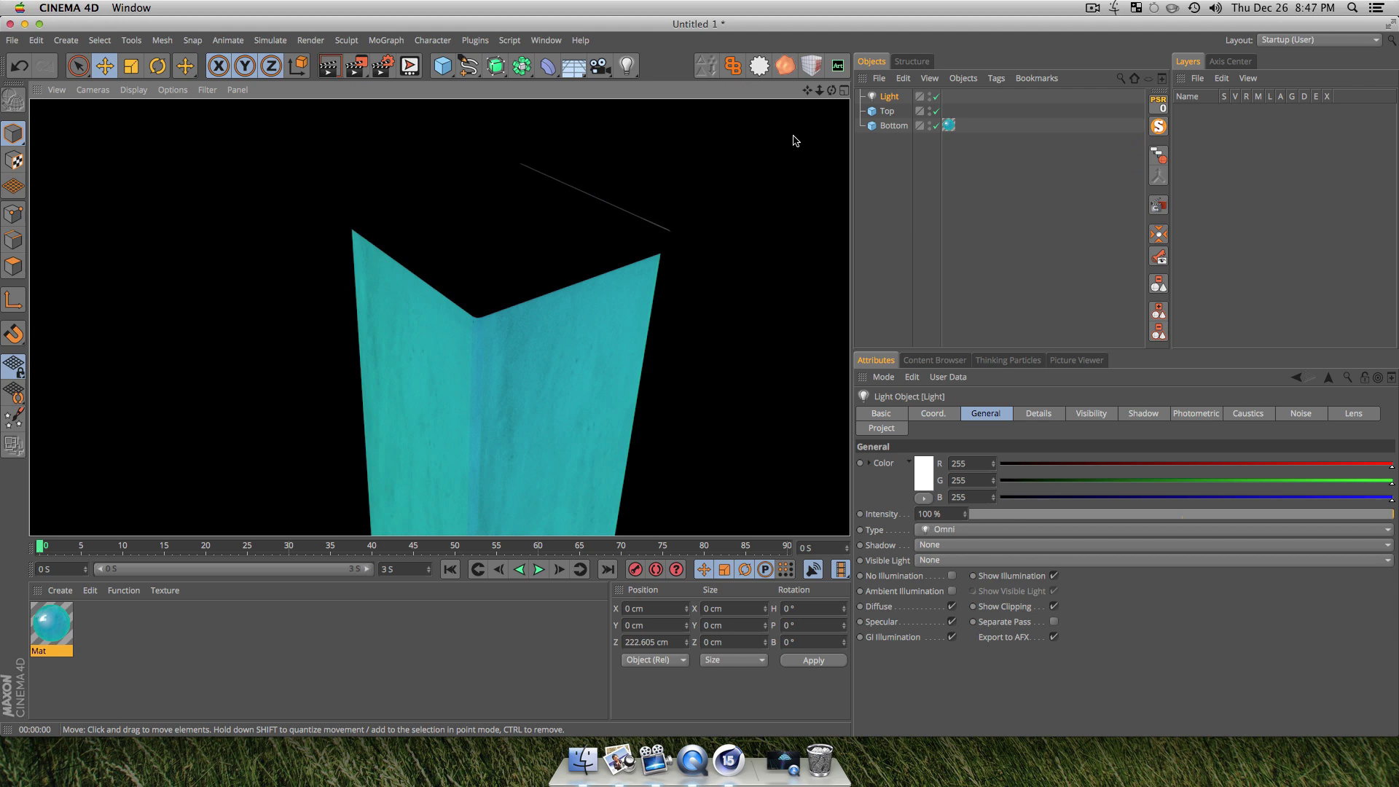
- Raise the light to about 61 cm on Y and test-render the Top cube's lighting
left_click(896, 197)
left_click(889, 97)
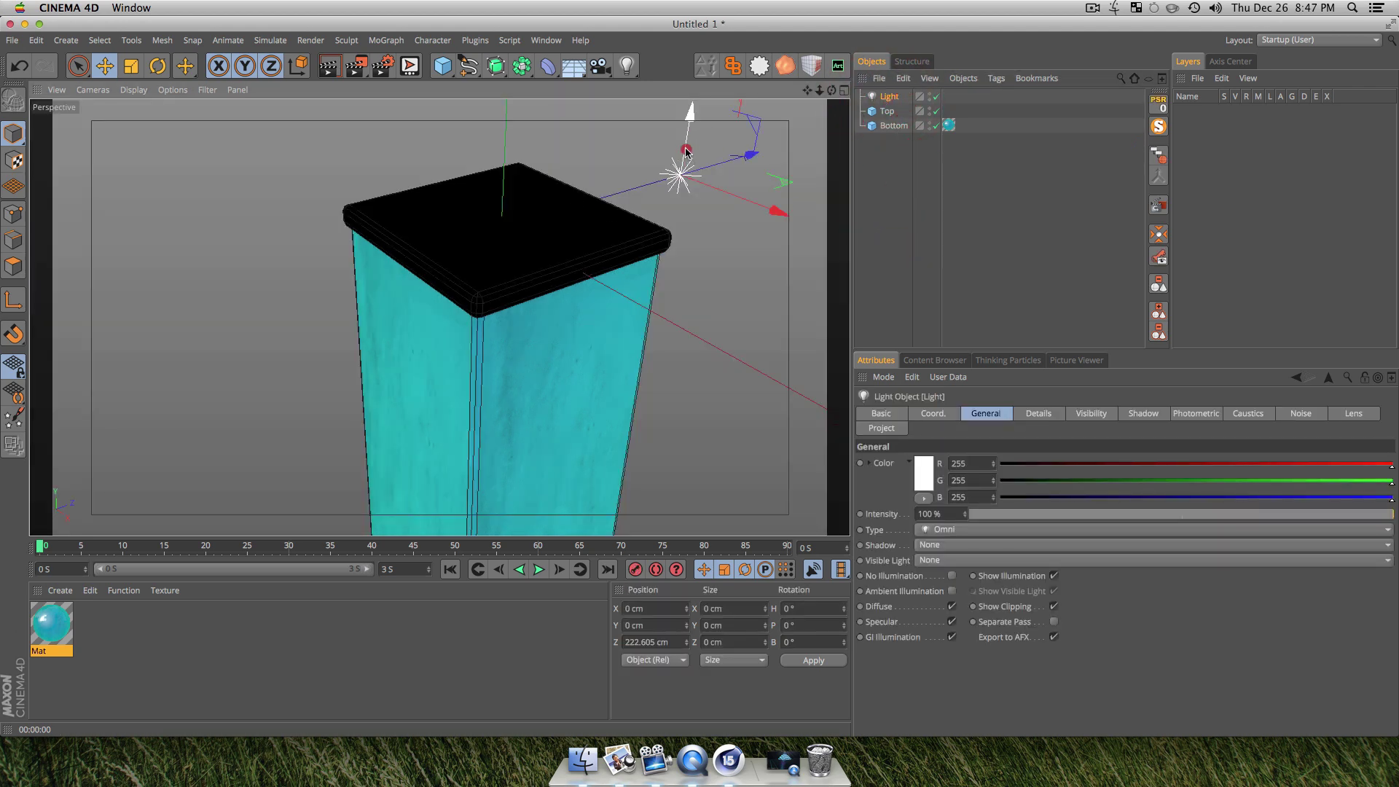
left_click_drag(685, 151, 681, 94)
key("super+r")
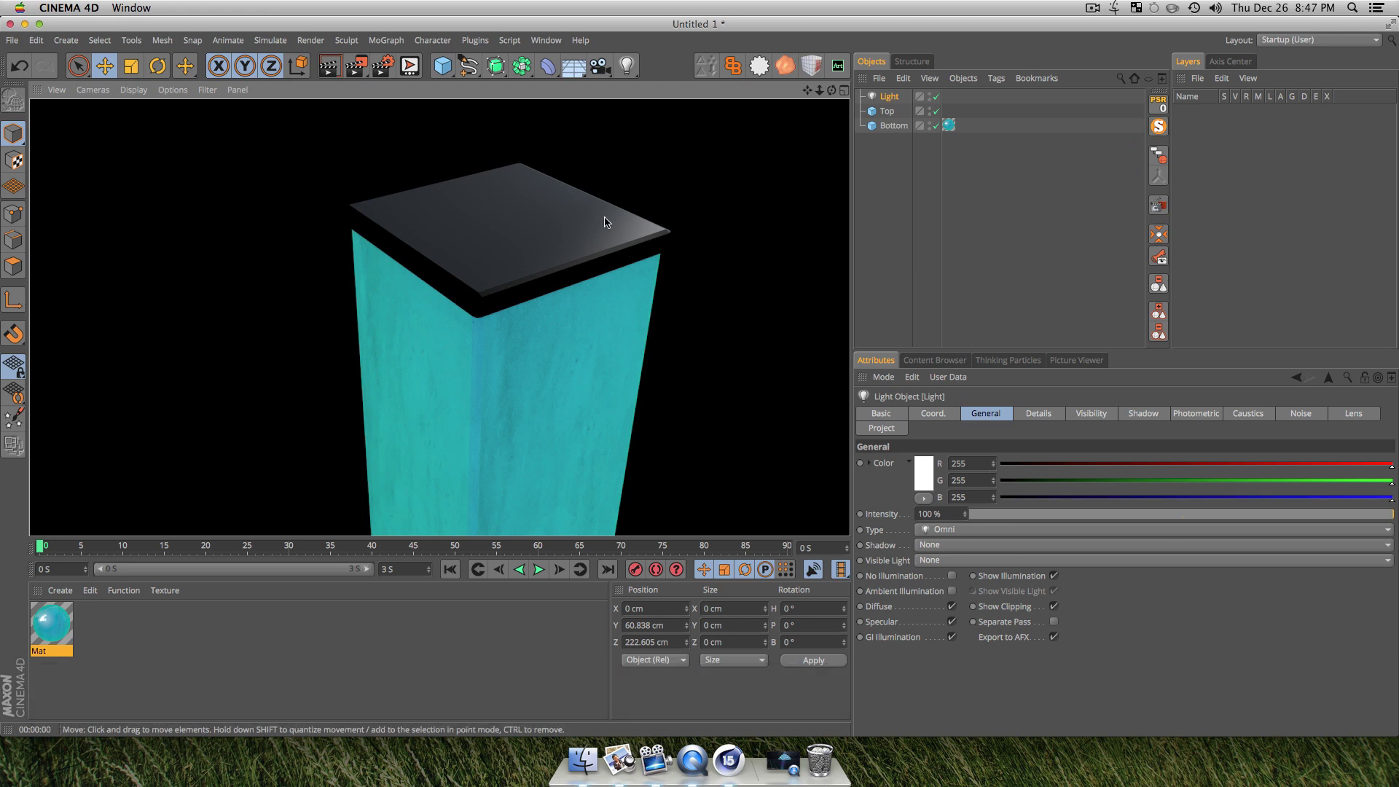
- Delete the test light from the scene
left_click(888, 100)
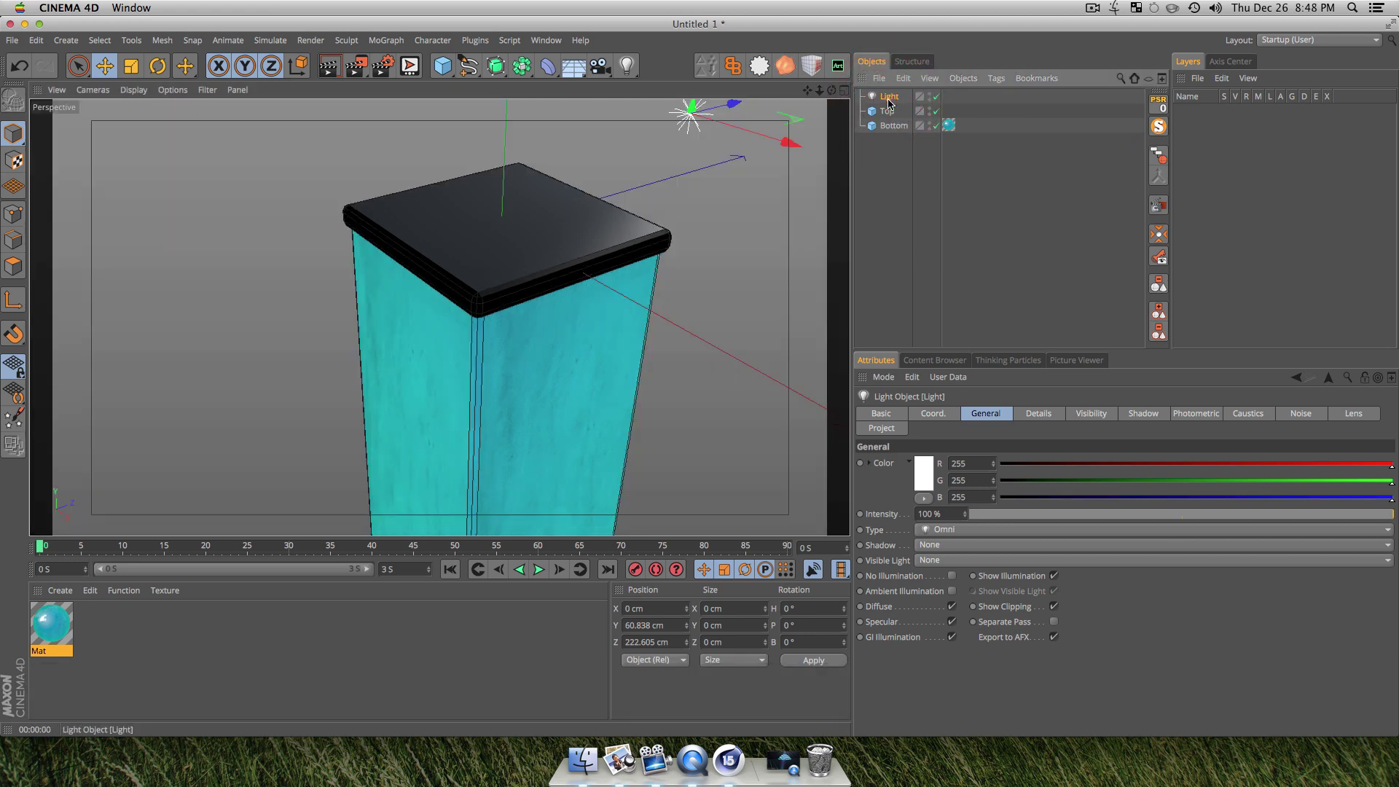
key("BackSpace")
left_click(212, 642)
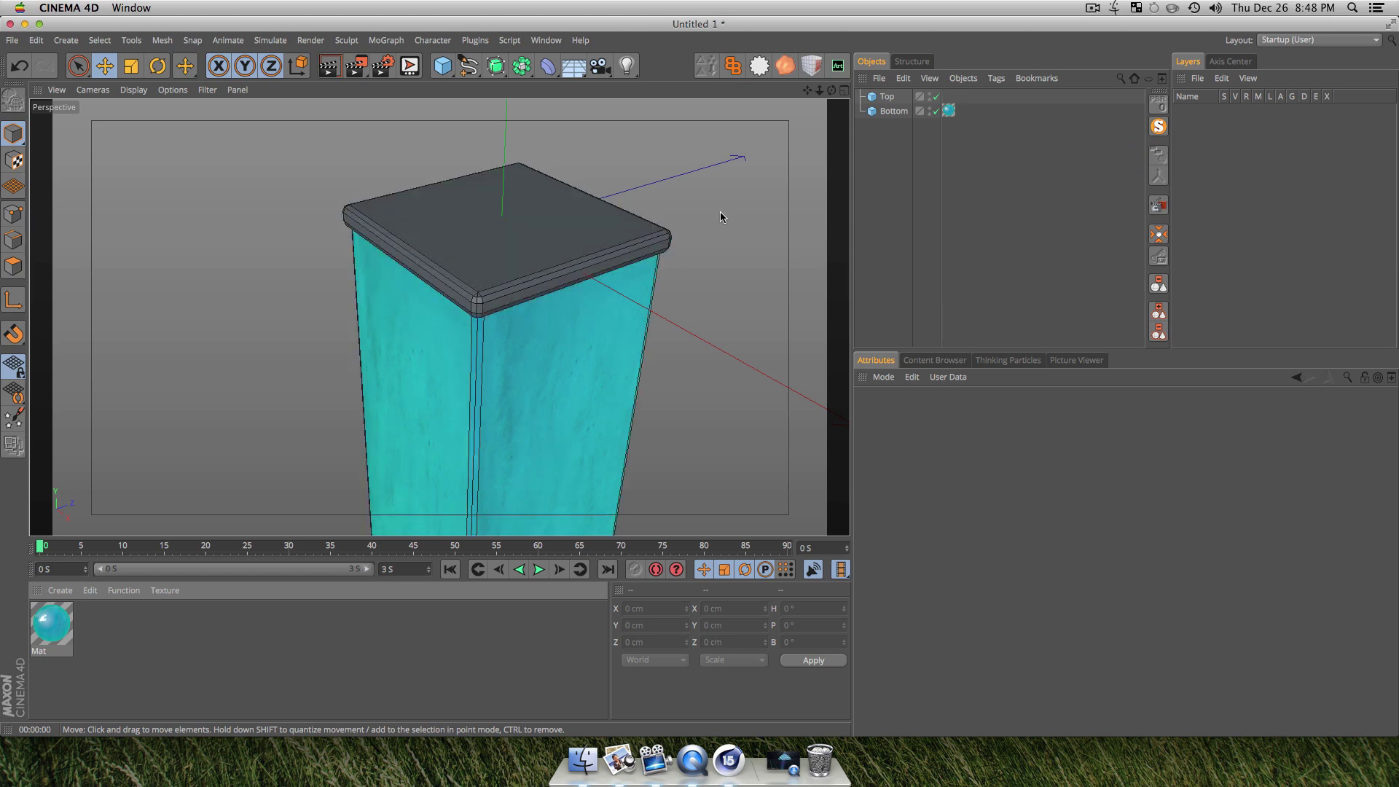
- Duplicate the turquoise material and open the copy for editing
left_click(166, 636)
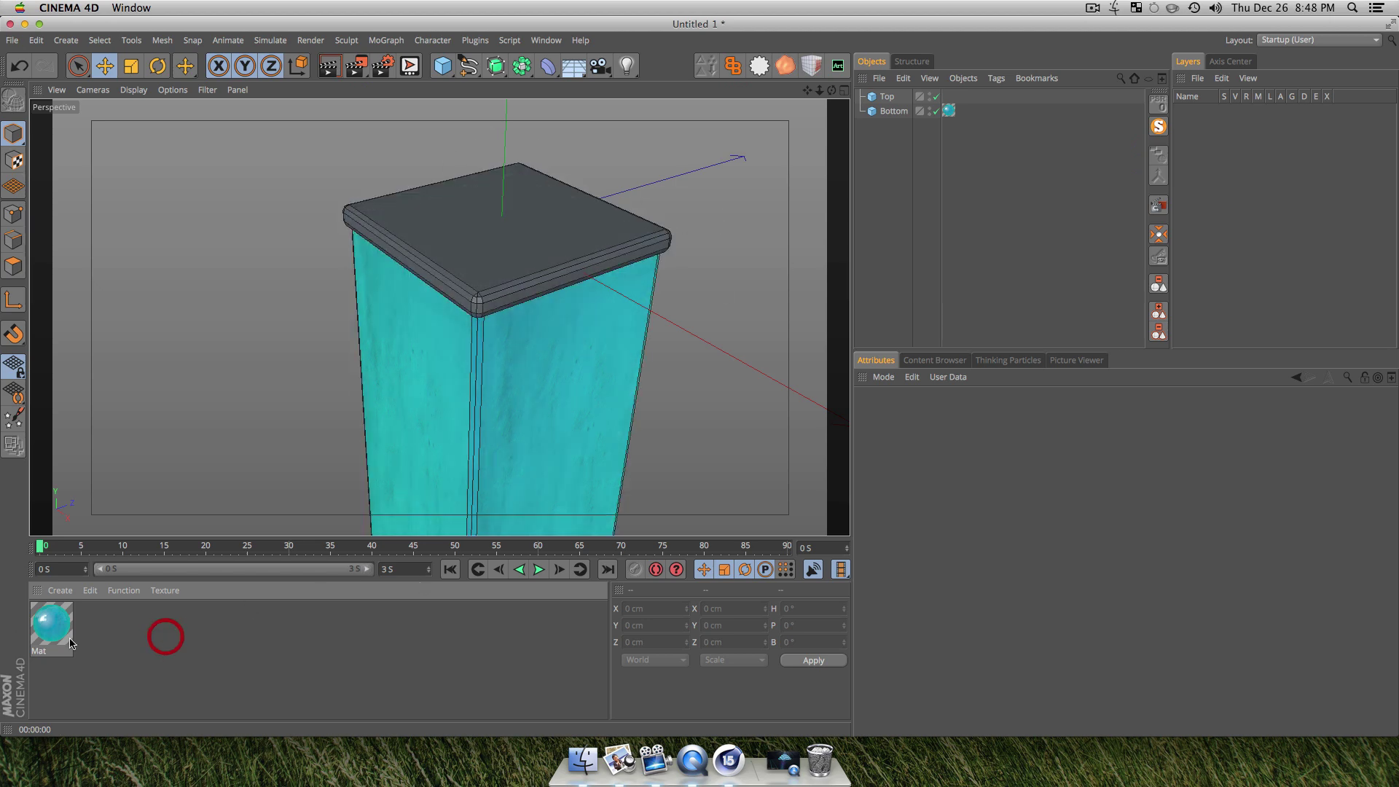
left_click_drag(45, 631, 128, 634, "super")
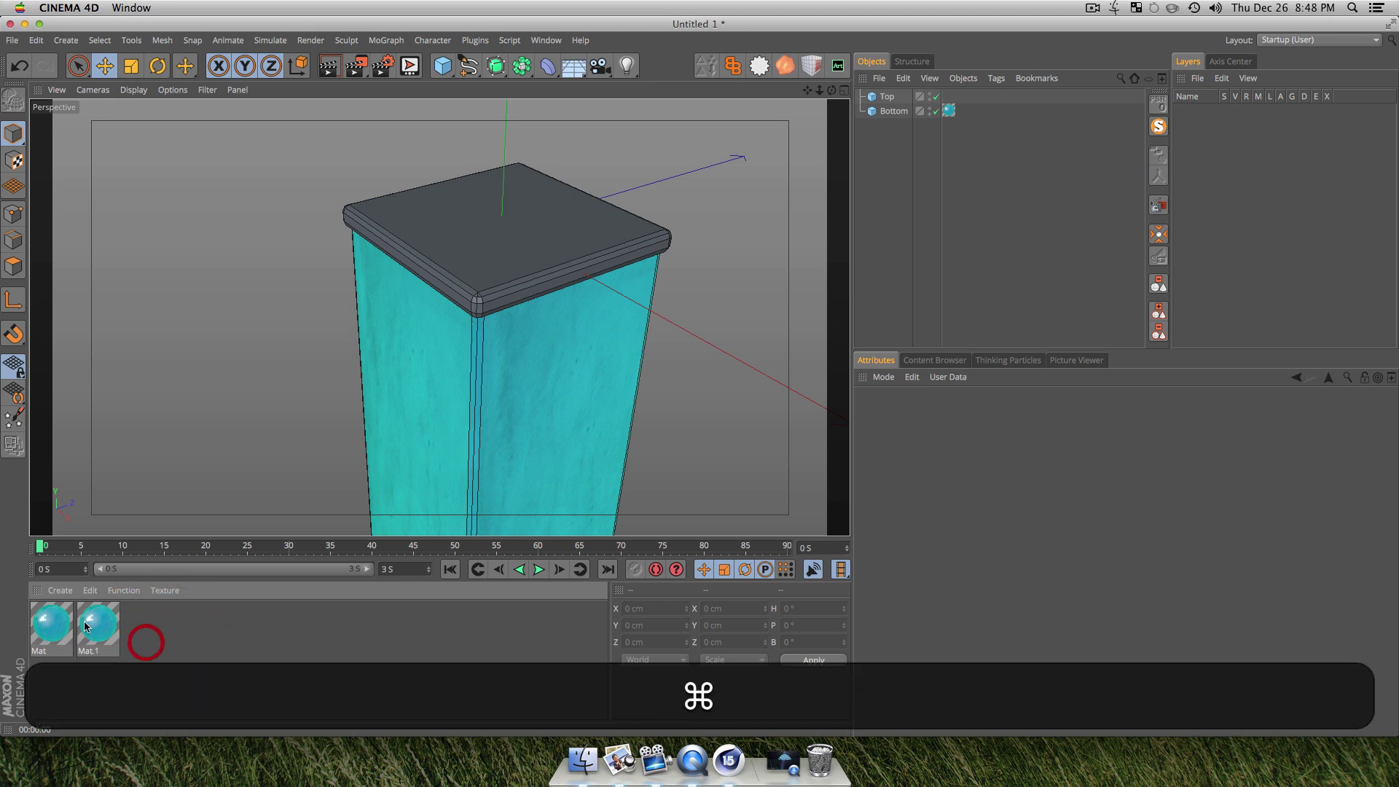
double_click(85, 624)
- Enable the Color channel on the copied material and assign a Fresnel shader as its texture
left_click(232, 280)
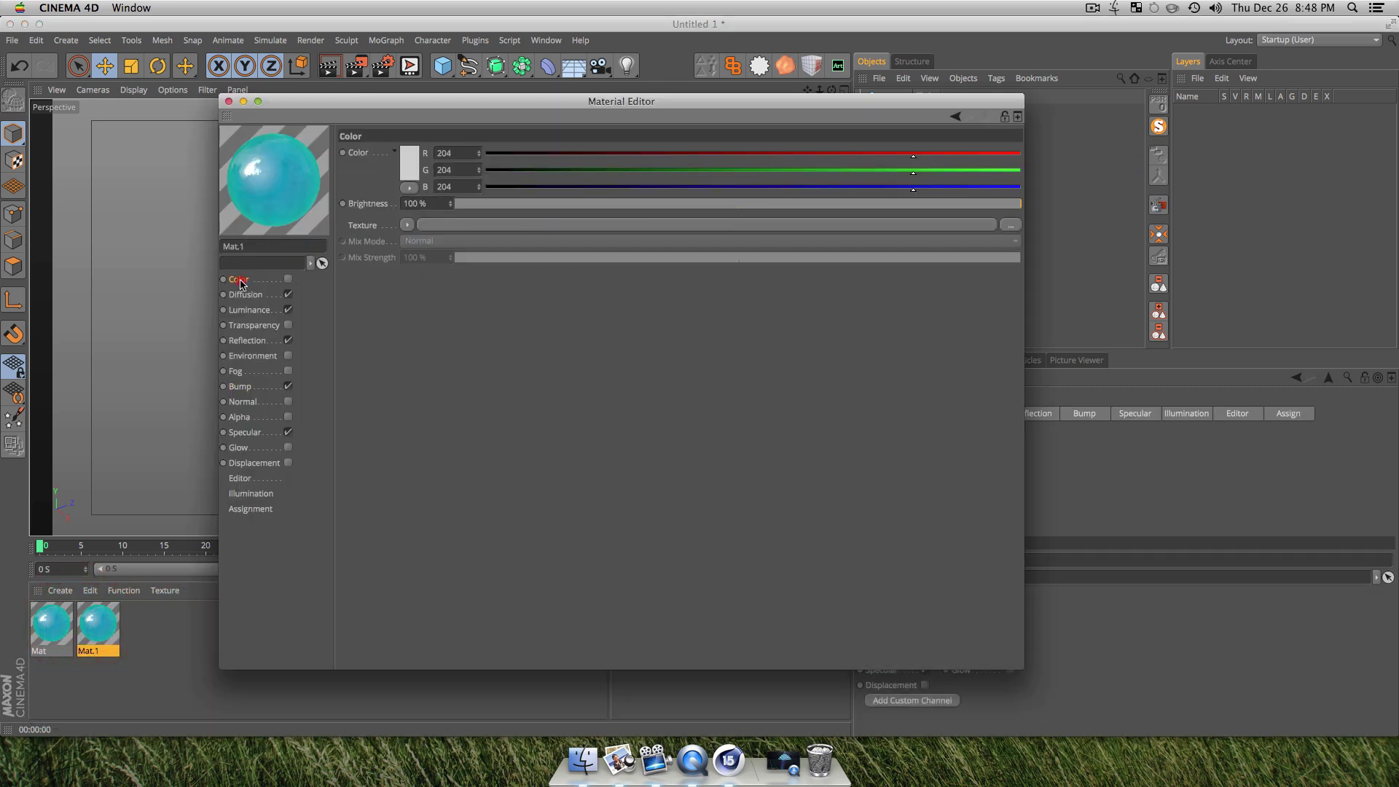
left_click(288, 280)
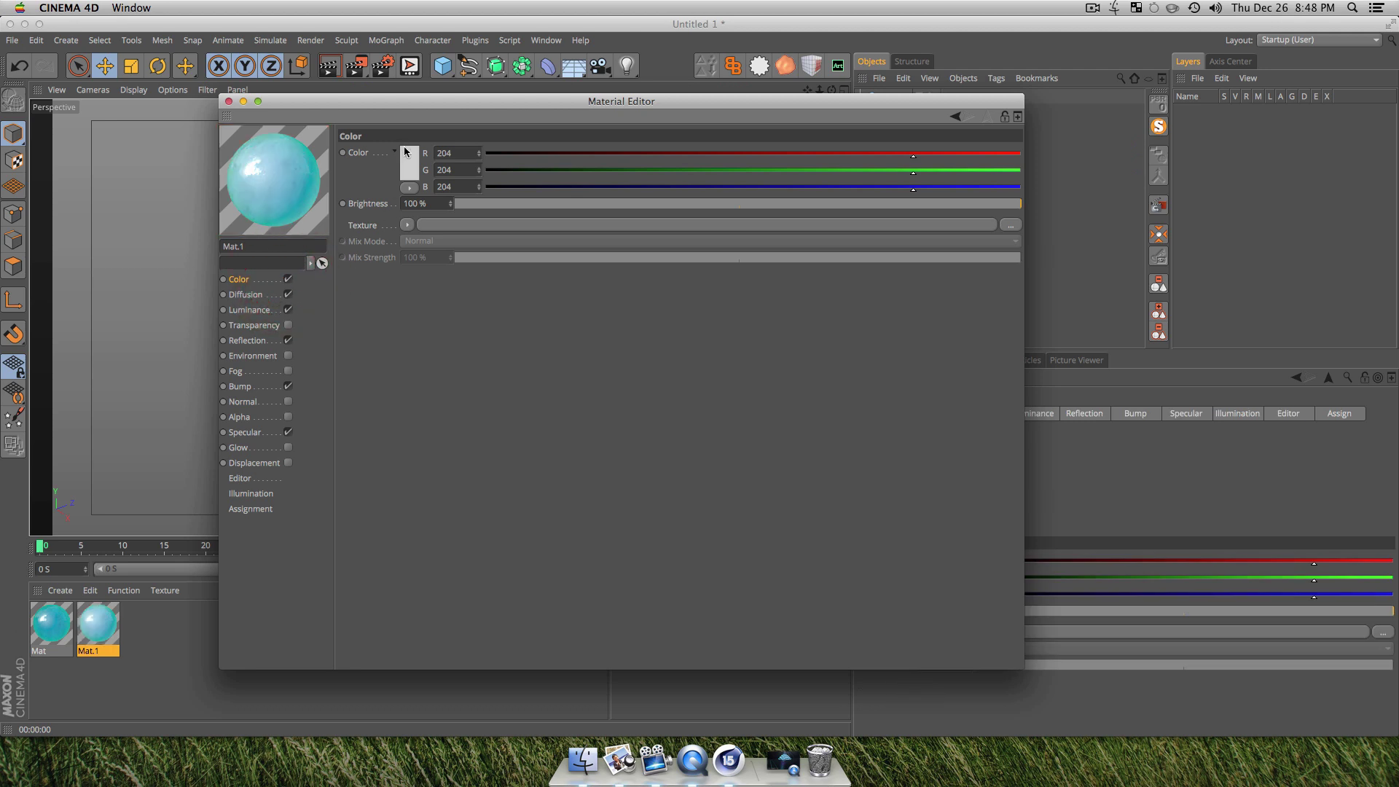
left_click(407, 224)
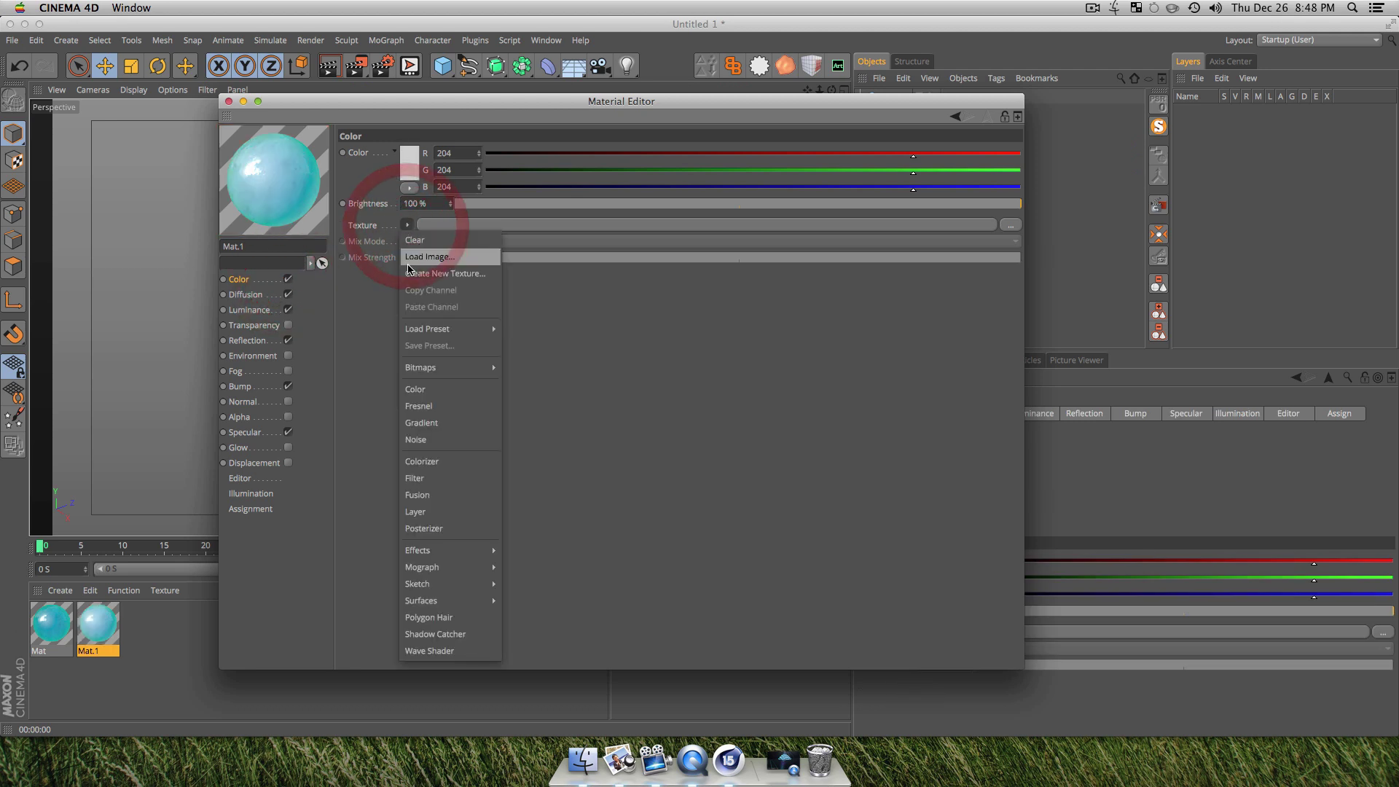
left_click(421, 407)
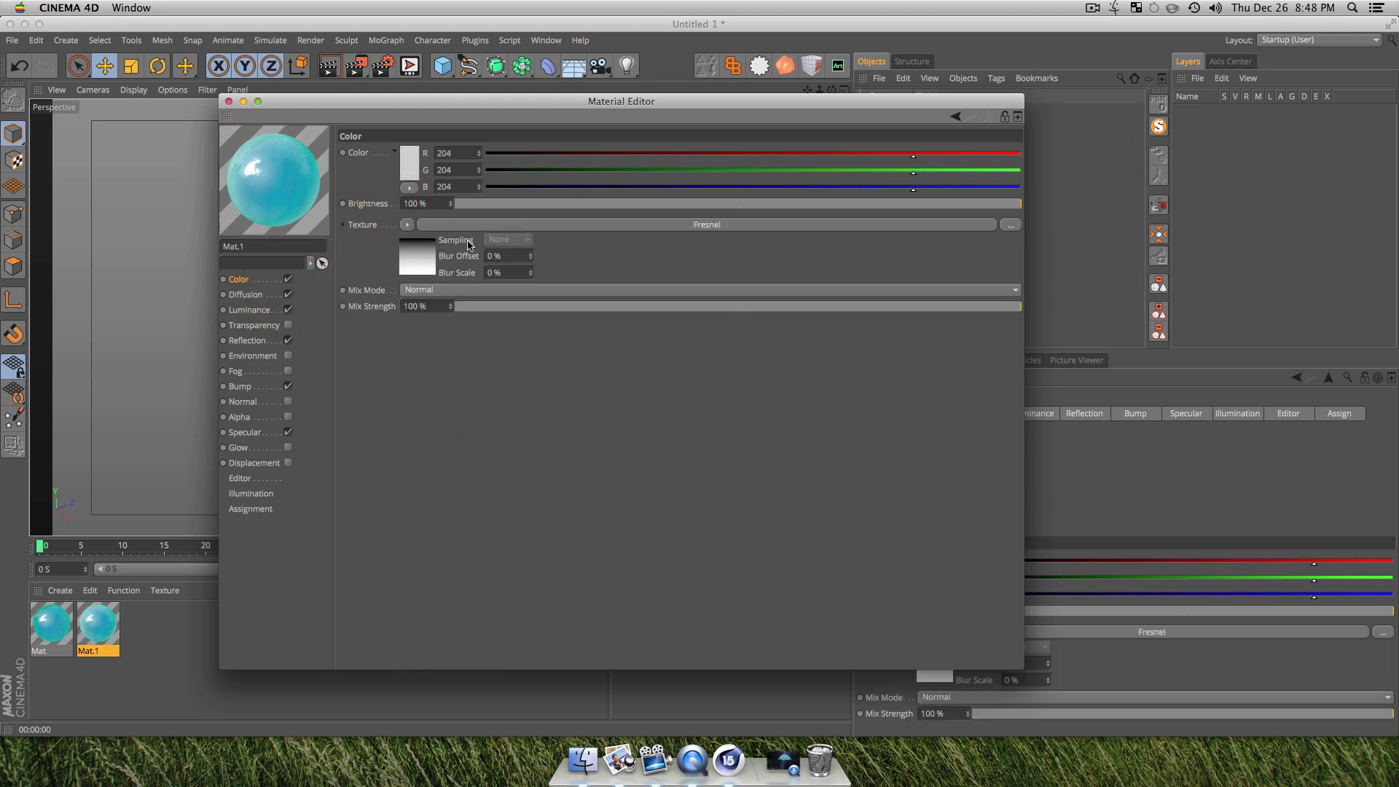
- Recolor the Fresnel gradient so its first knot is black and its end knot is a very dark grey
left_click(423, 263)
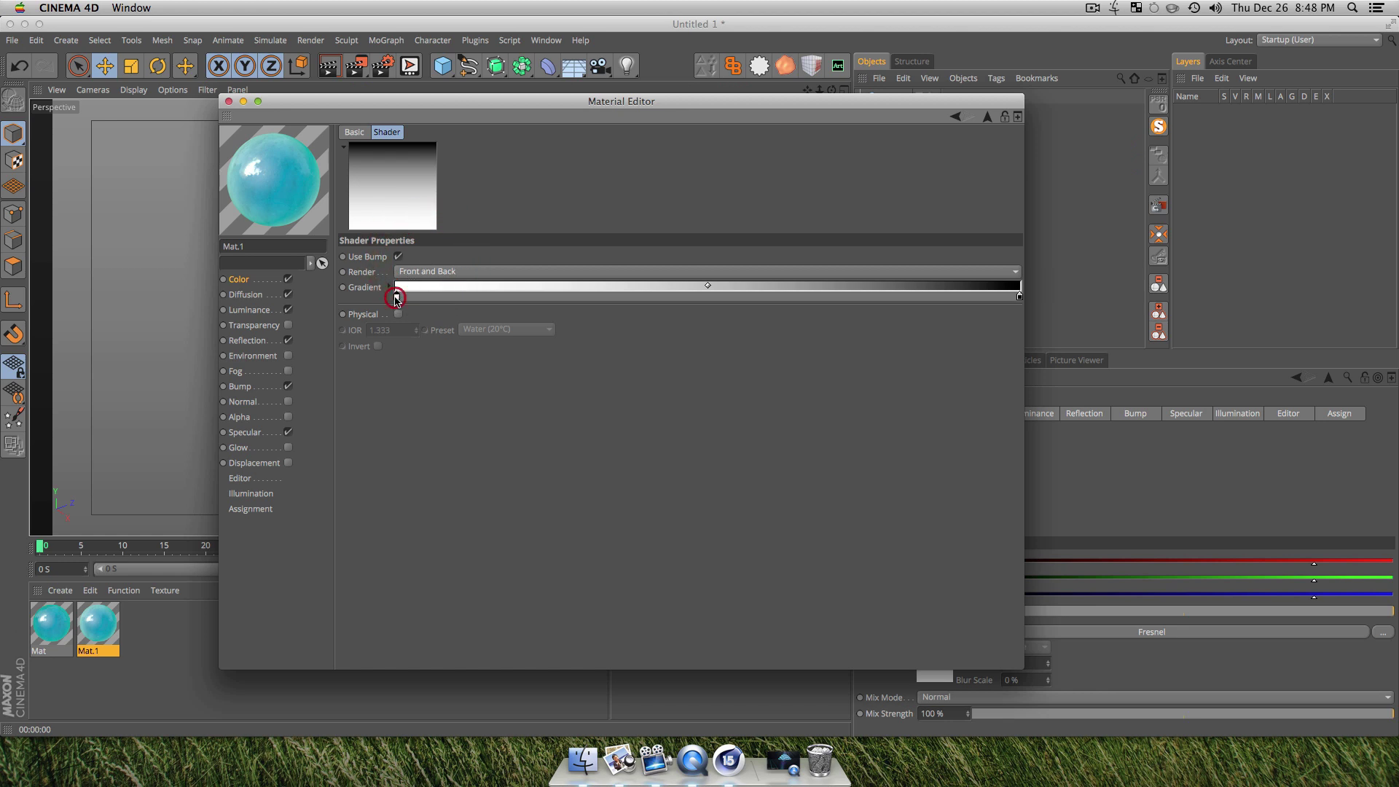
double_click(398, 296)
left_click(428, 357)
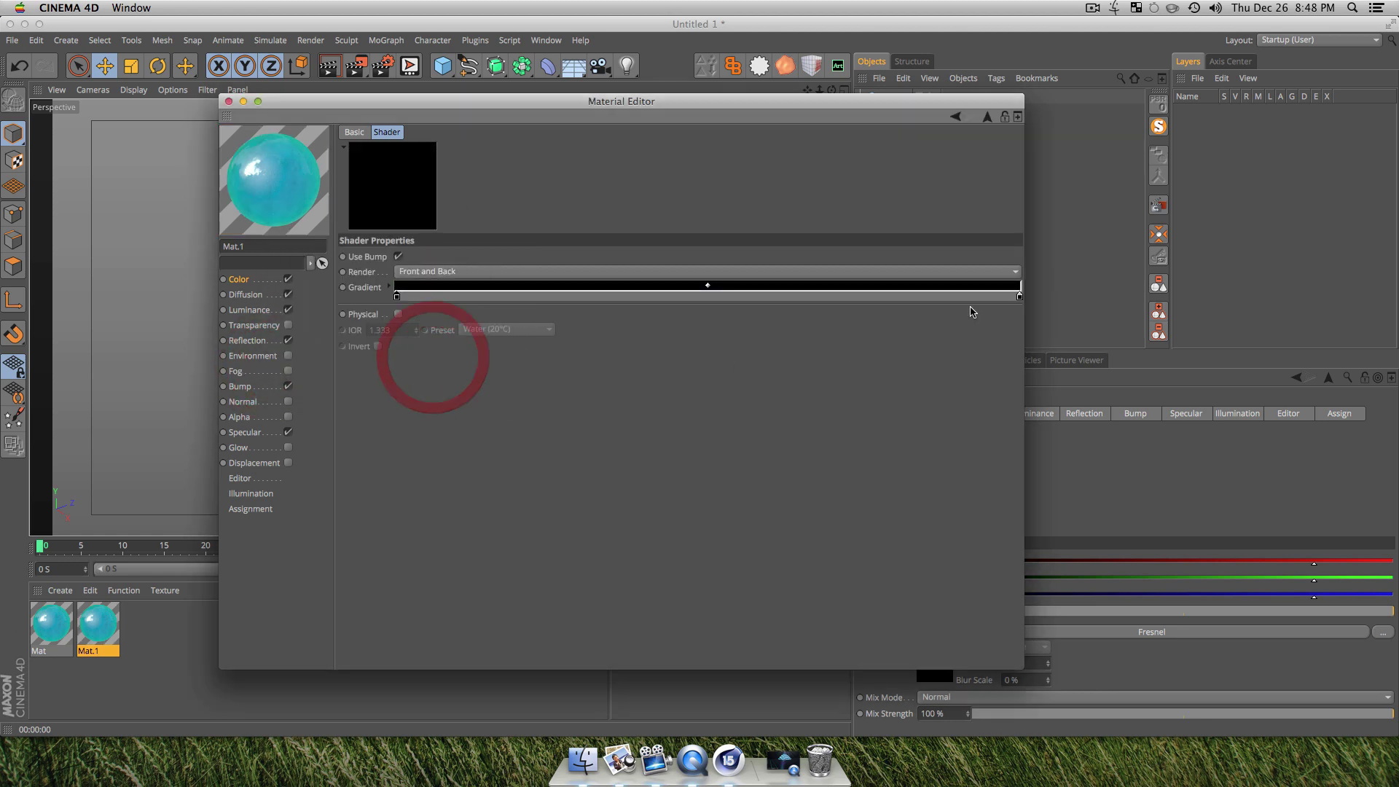
double_click(1018, 299)
left_click(938, 330)
left_click(1042, 357)
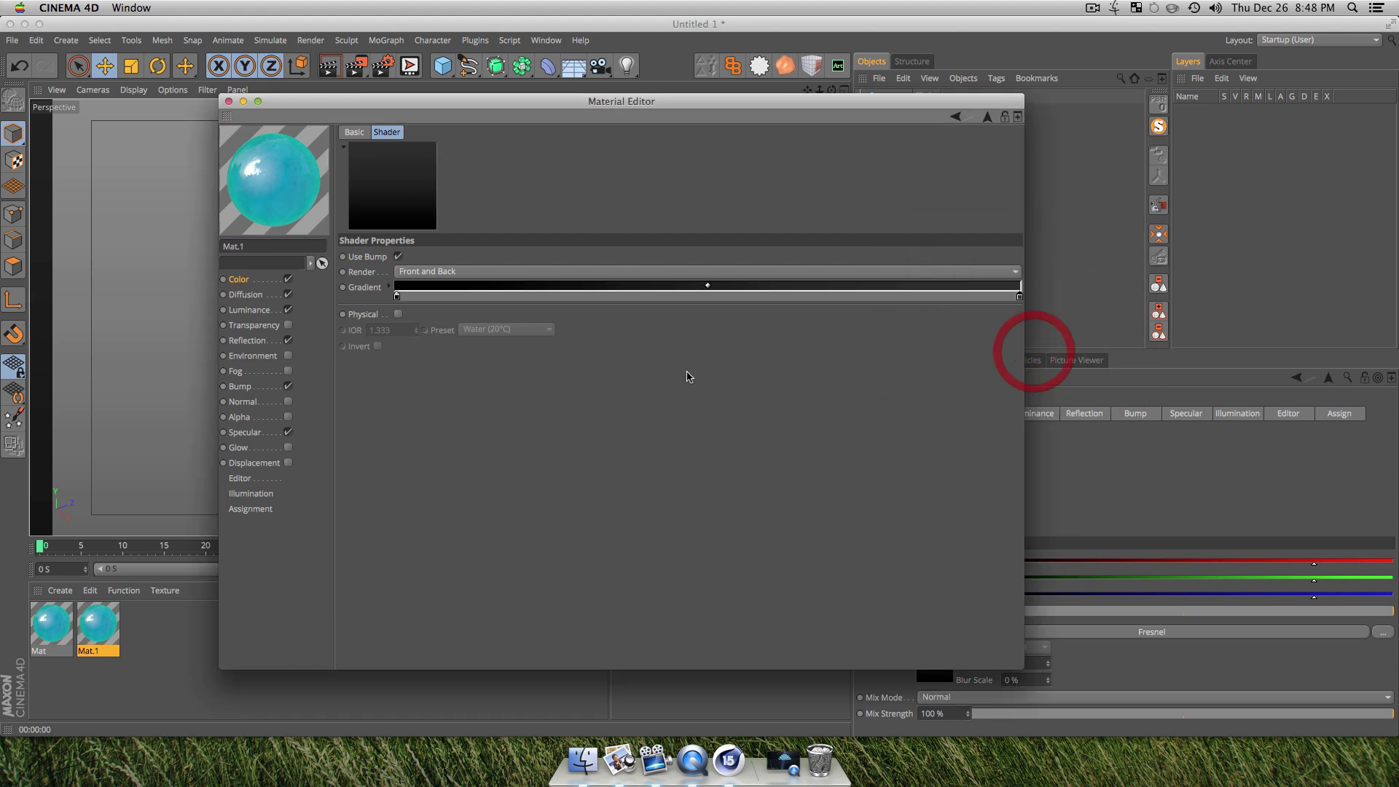
- Turn on Affect Specular in the copied material's Diffusion channel
left_click(260, 299)
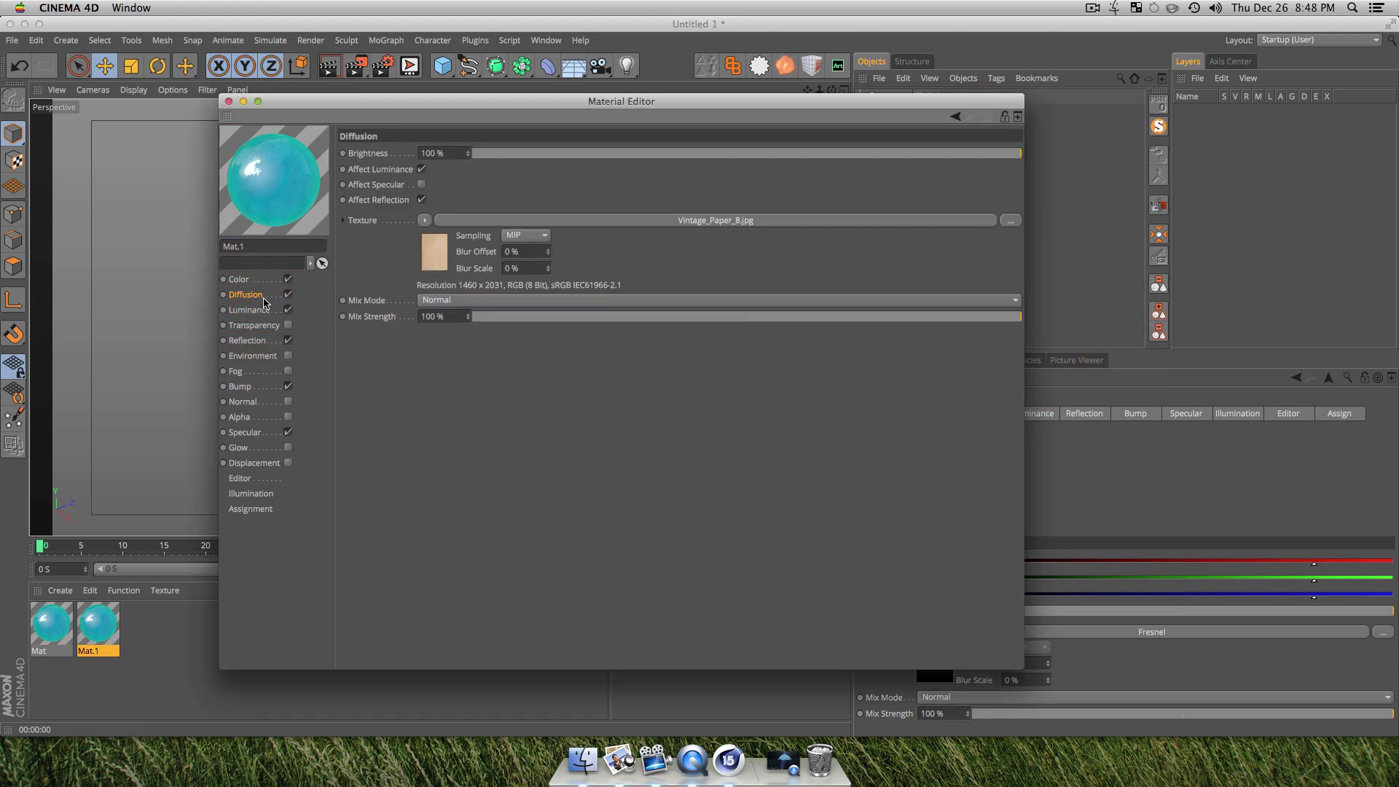
left_click(421, 185)
left_click(421, 185)
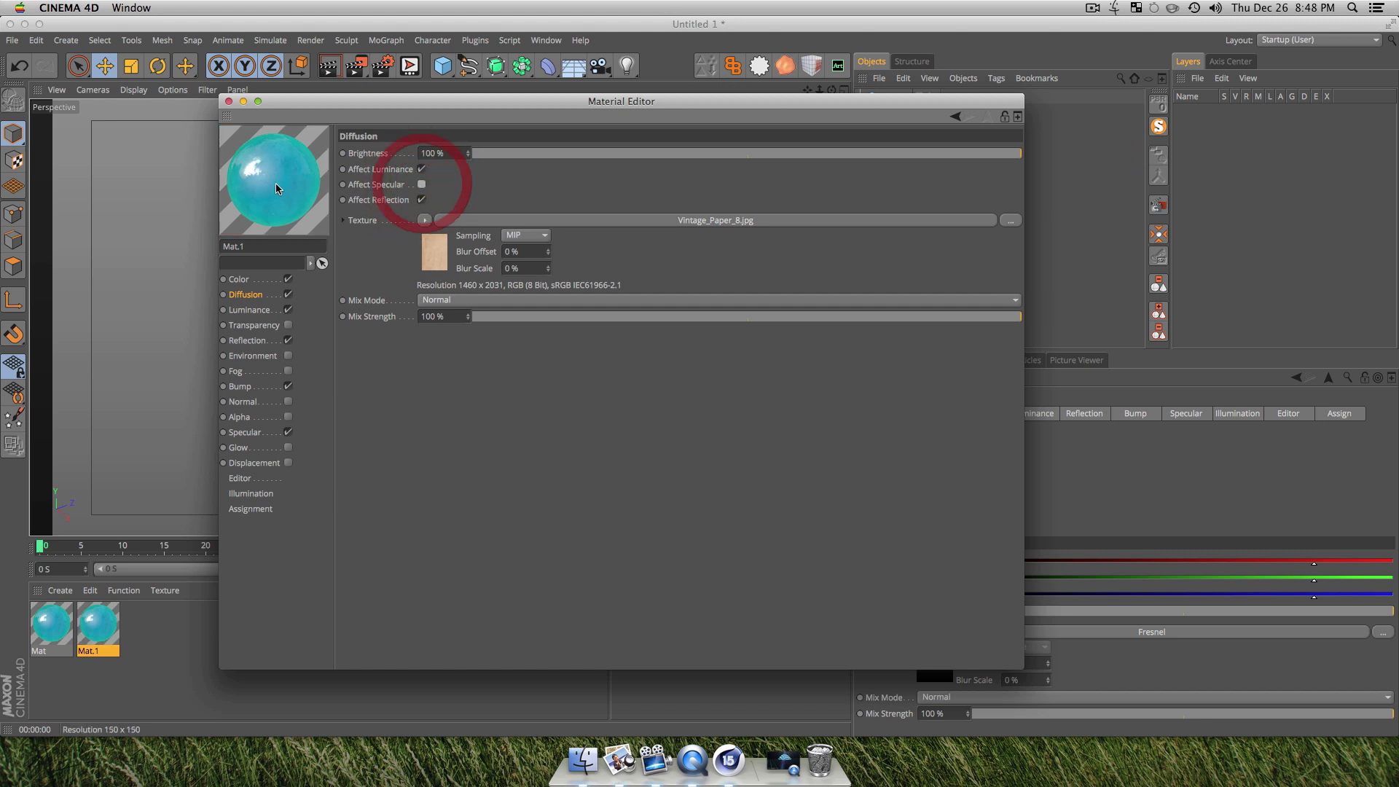
left_click(422, 185)
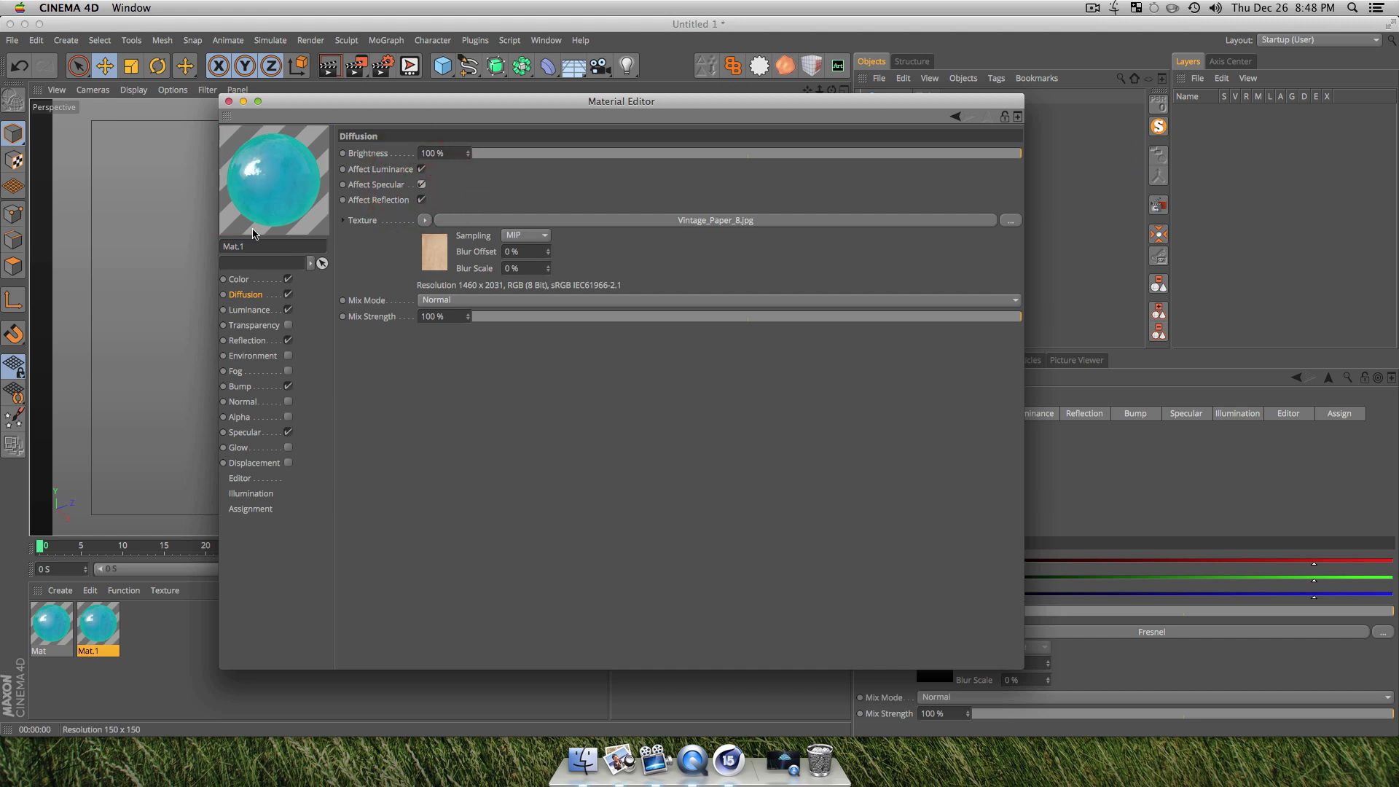
- Set the copied material's Specular channel mode to Metal
left_click(241, 433)
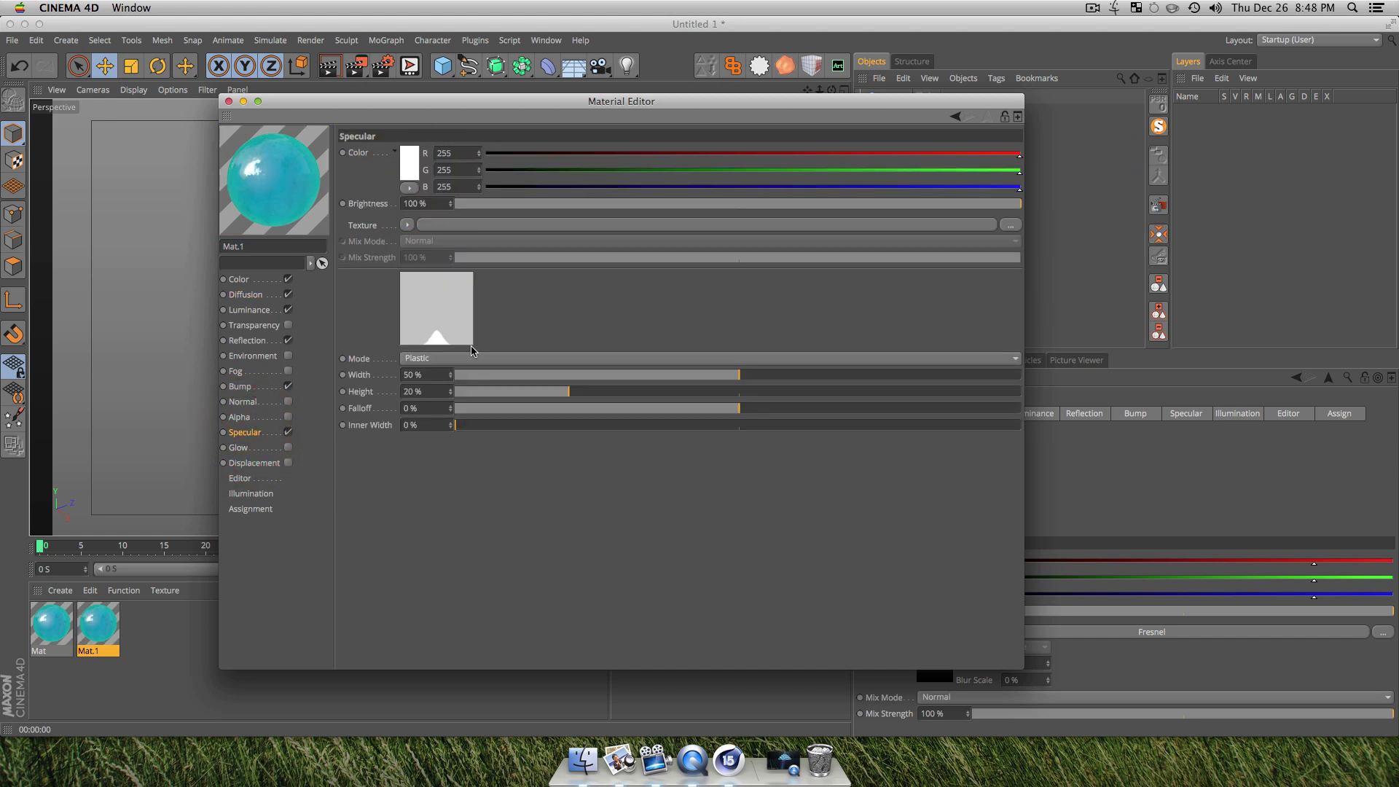
left_click(427, 358)
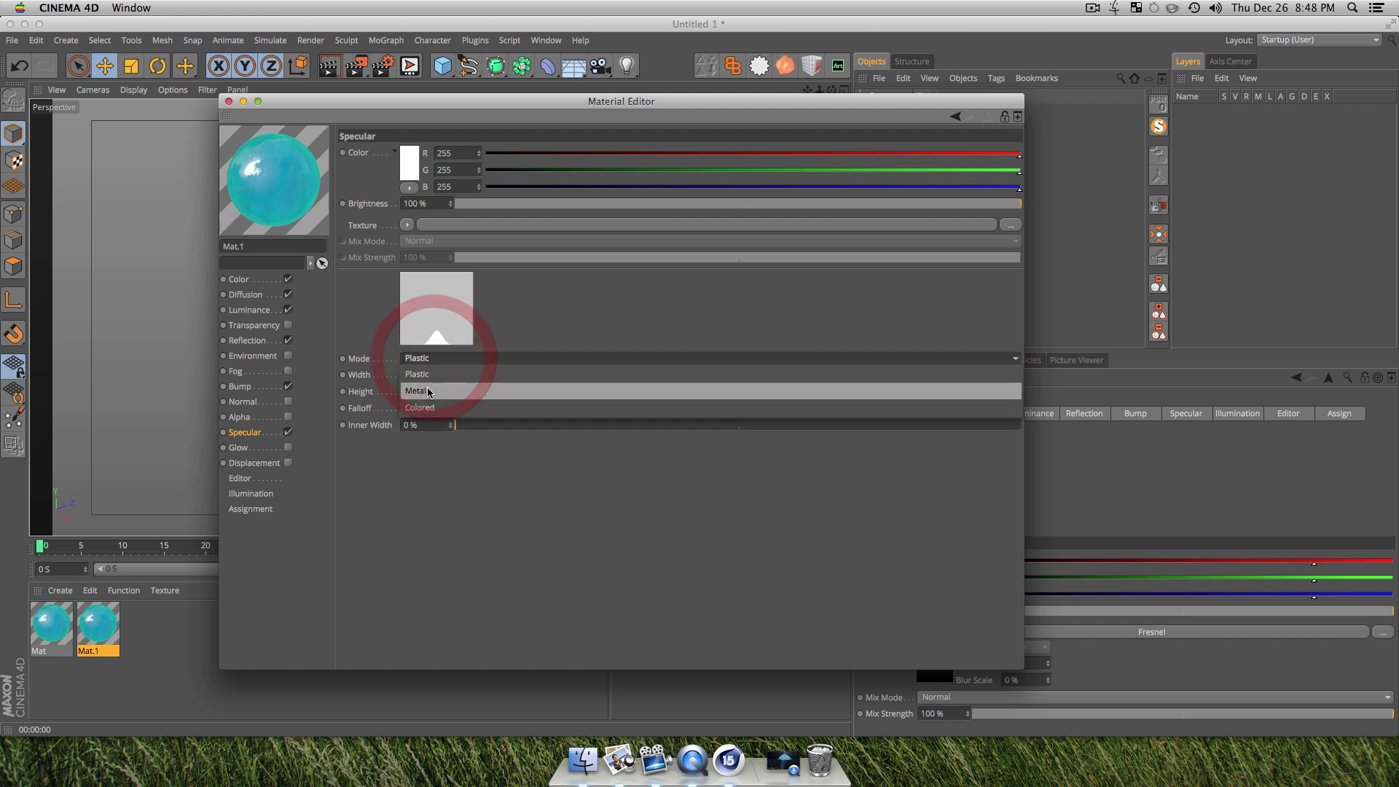
left_click(416, 377)
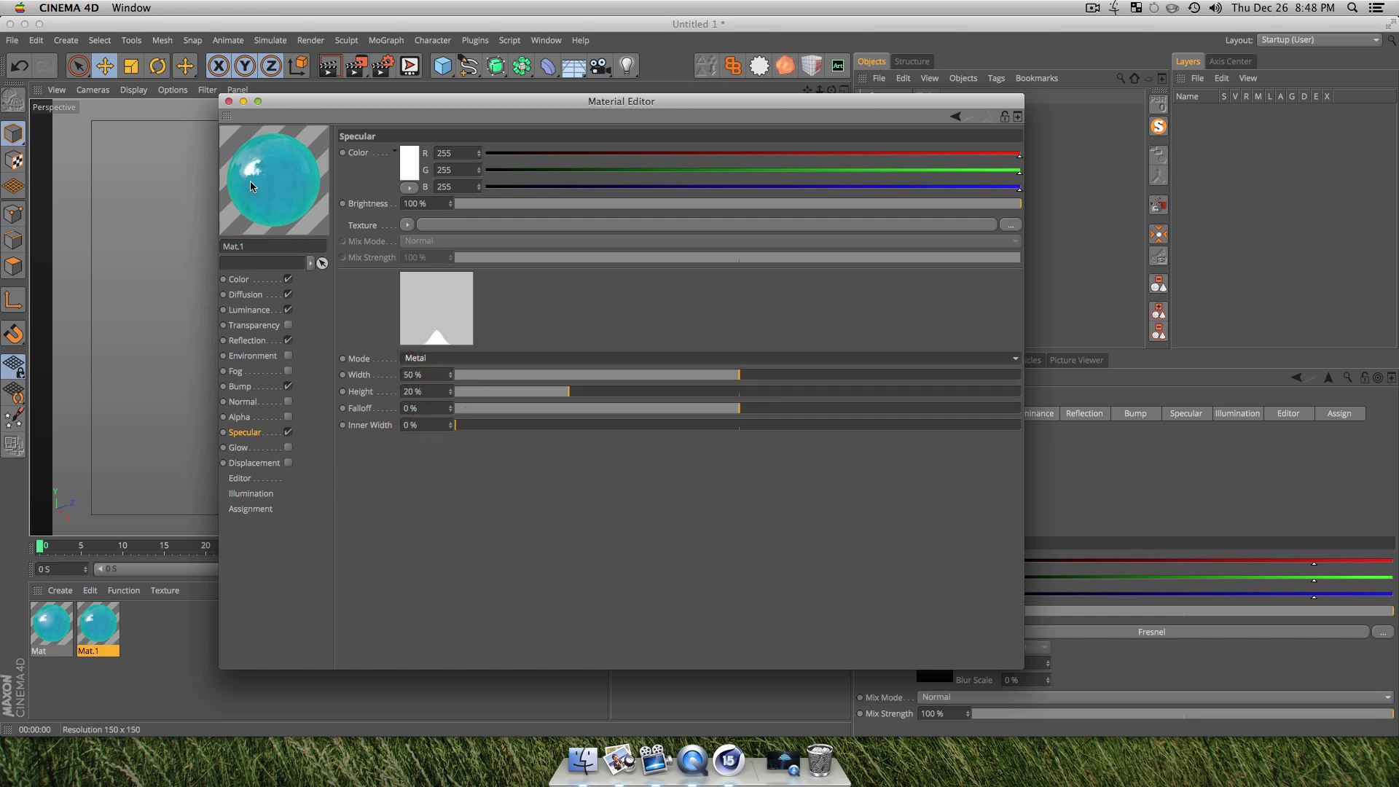
- Set the copied material's bump strength to 15 % and its reflection brightness to 76 %
left_click(246, 390)
left_click_drag(834, 154, 777, 155)
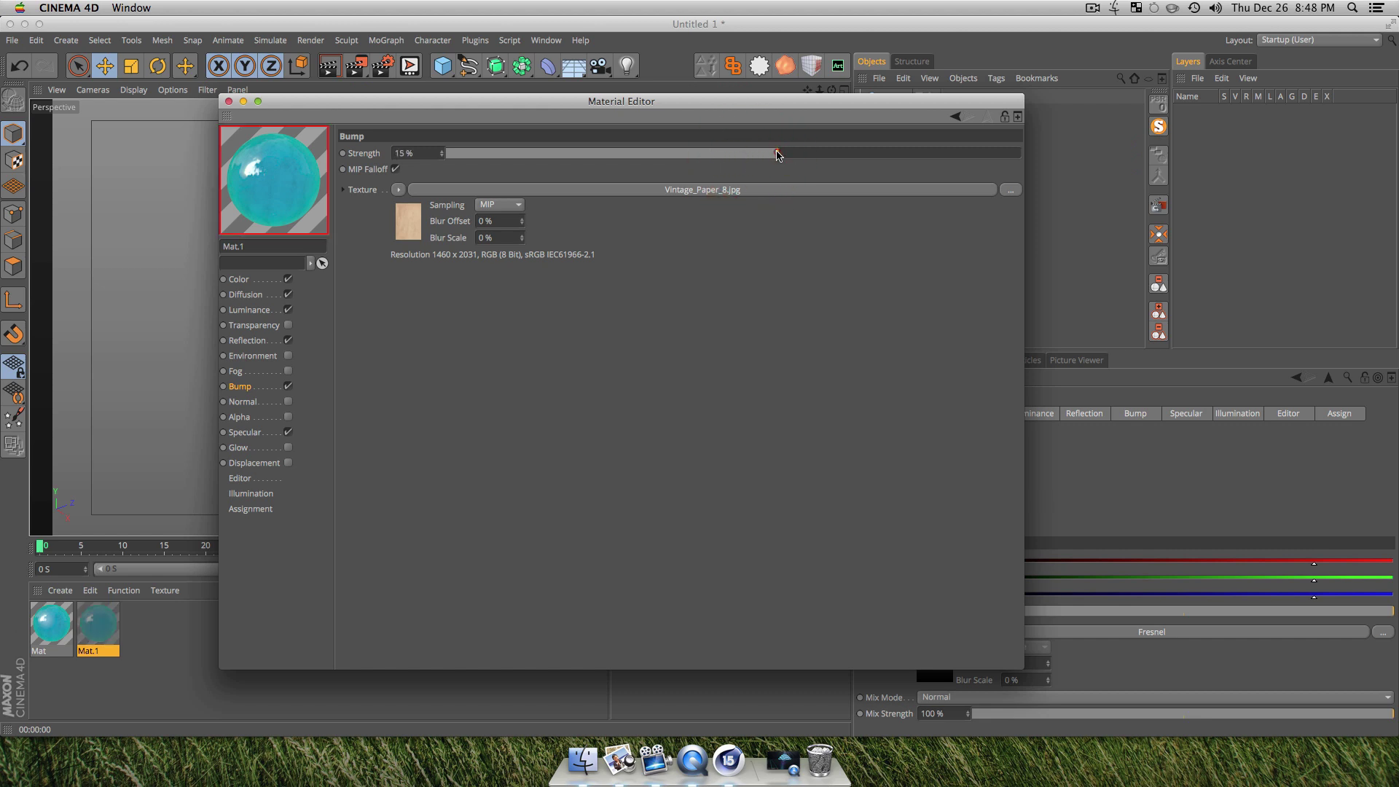
left_click(248, 341)
left_click_drag(696, 204, 899, 204)
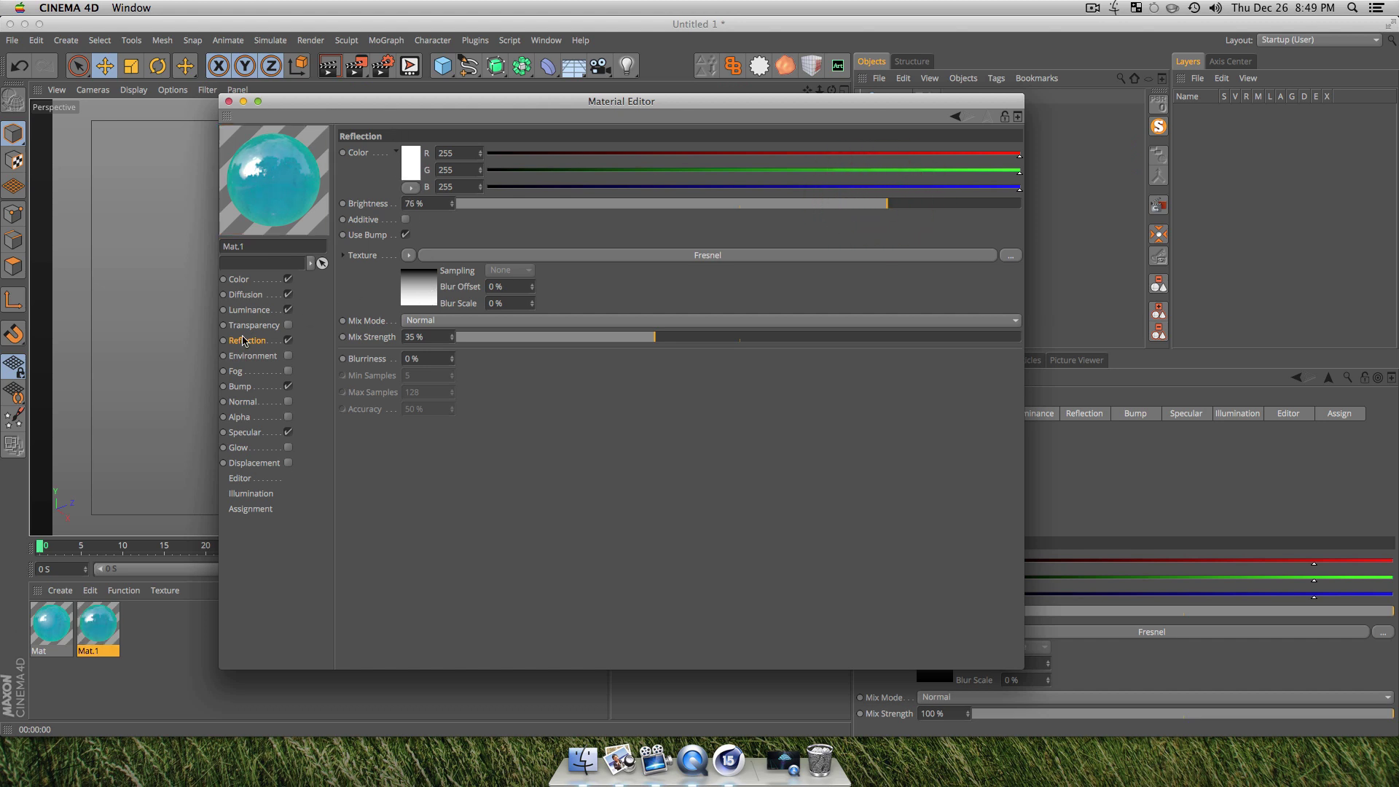
- Recolor the copied material's luminance Fresnel gradient, making the first knot very dark grey and the end knot black
left_click(246, 311)
left_click(402, 254)
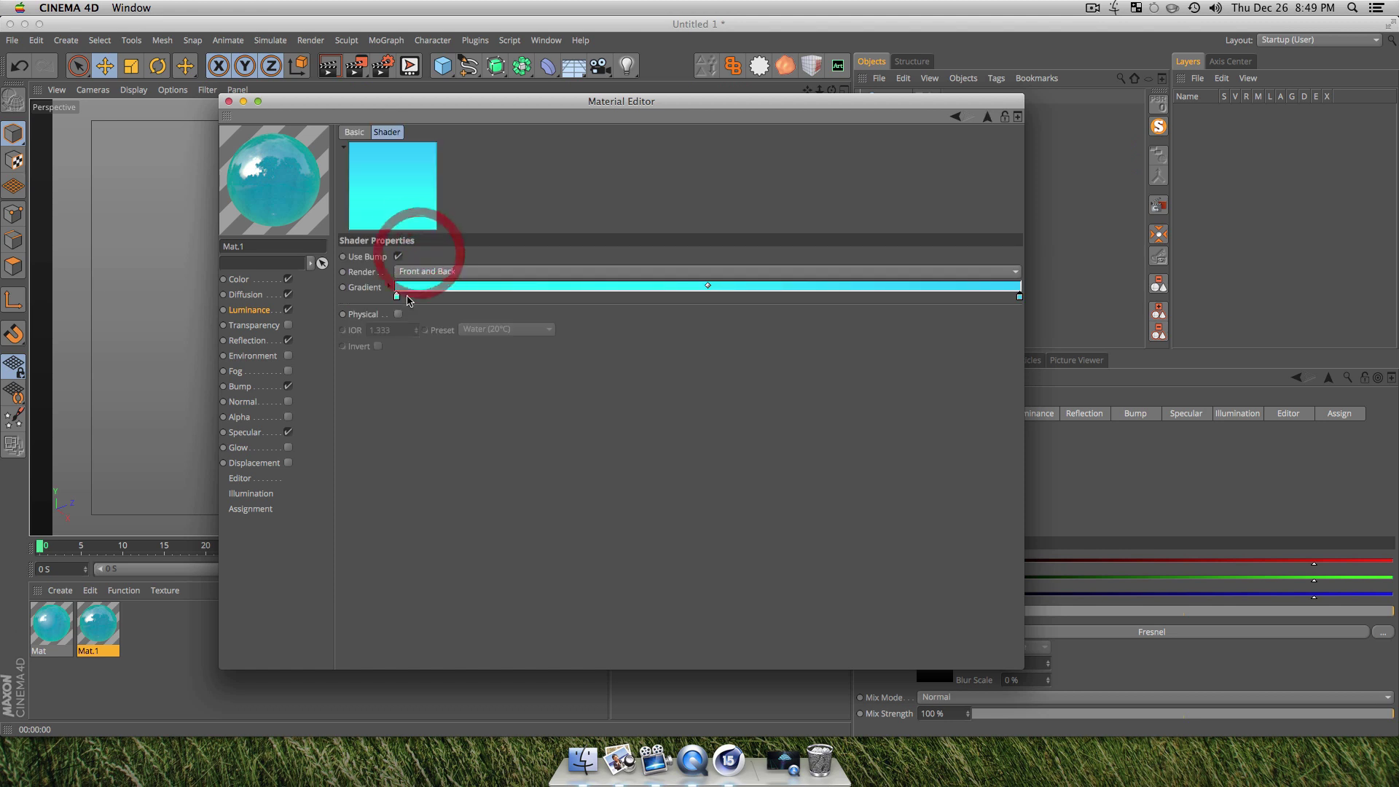
double_click(397, 296)
left_click_drag(376, 304, 321, 332)
left_click(422, 357)
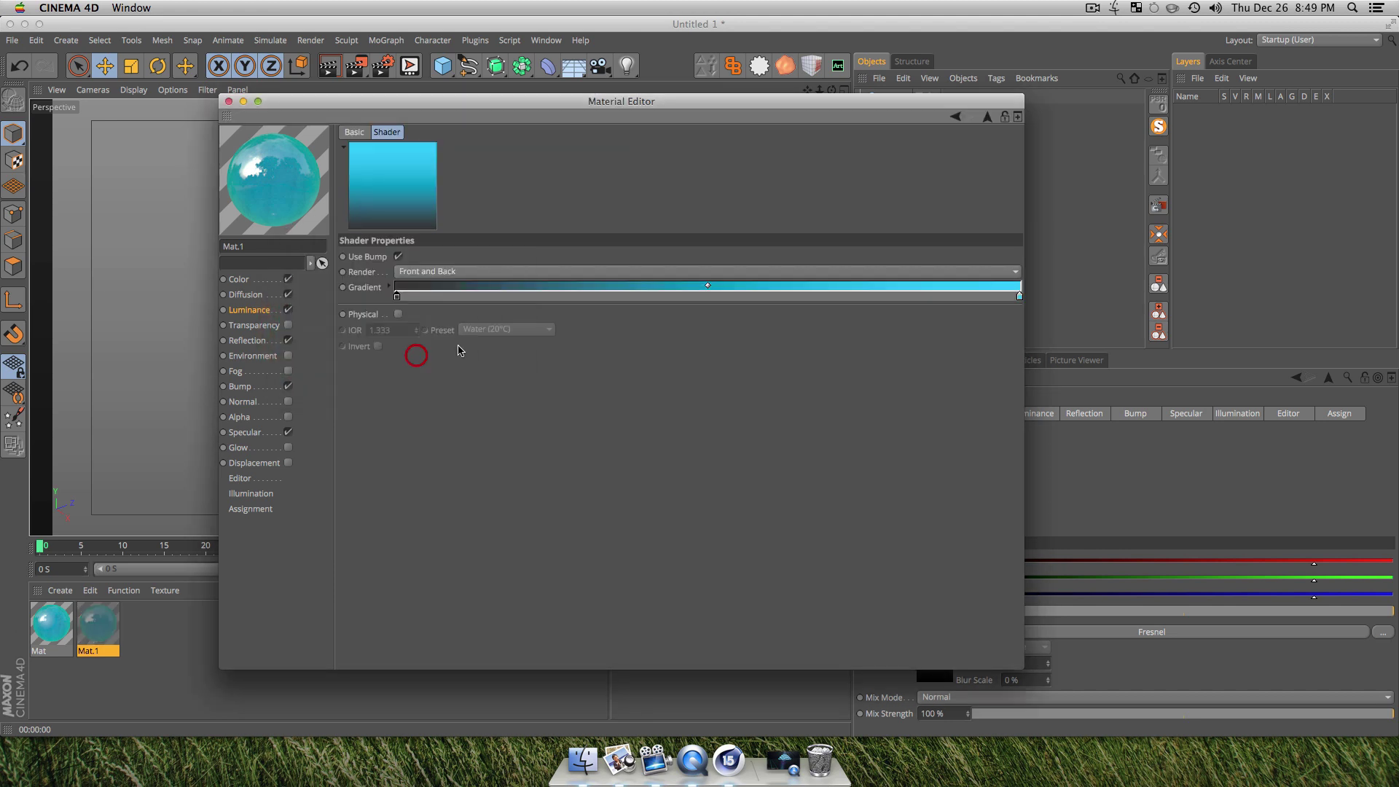
double_click(1019, 297)
left_click_drag(977, 292, 927, 338)
left_click(1048, 353)
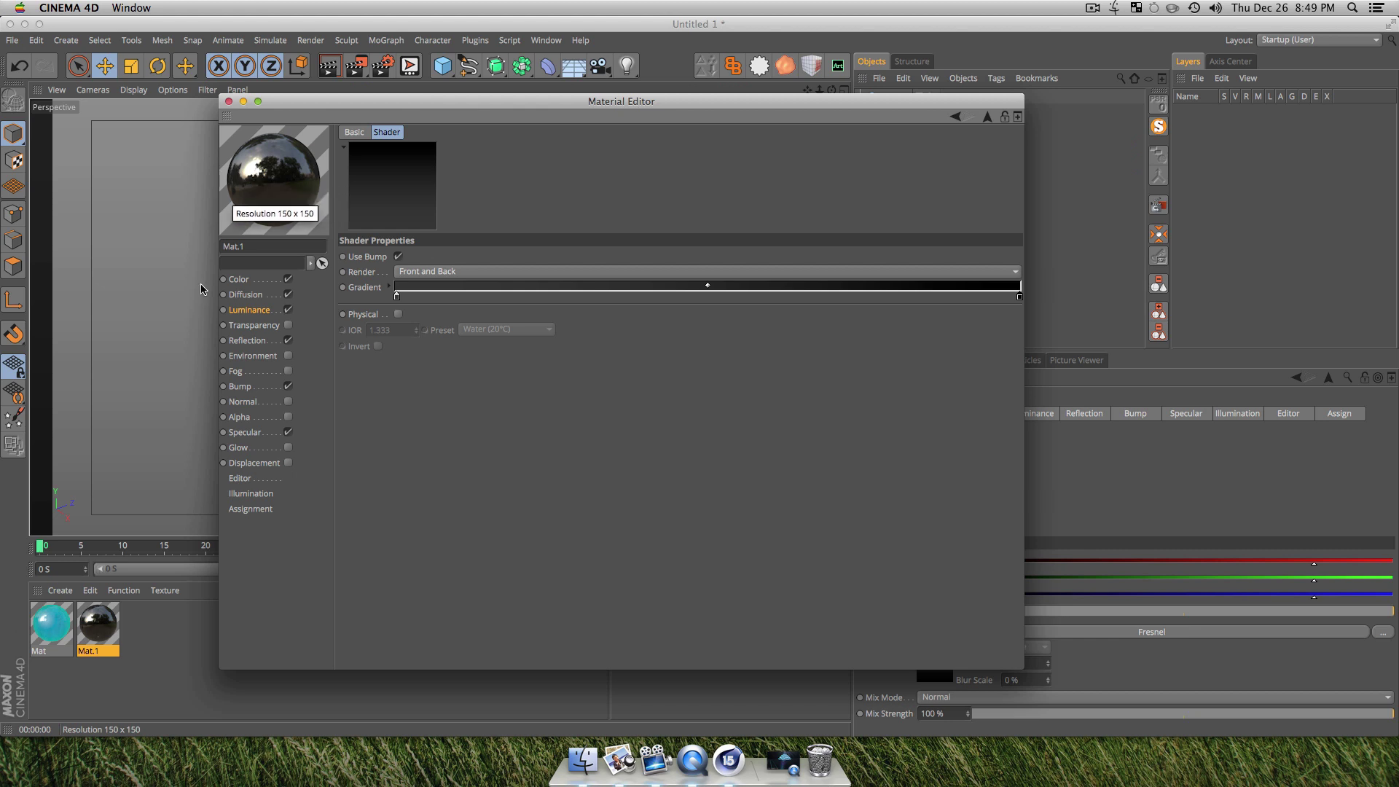
- Close the material settings and apply the dark material to the block's Top cube
left_click(254, 340)
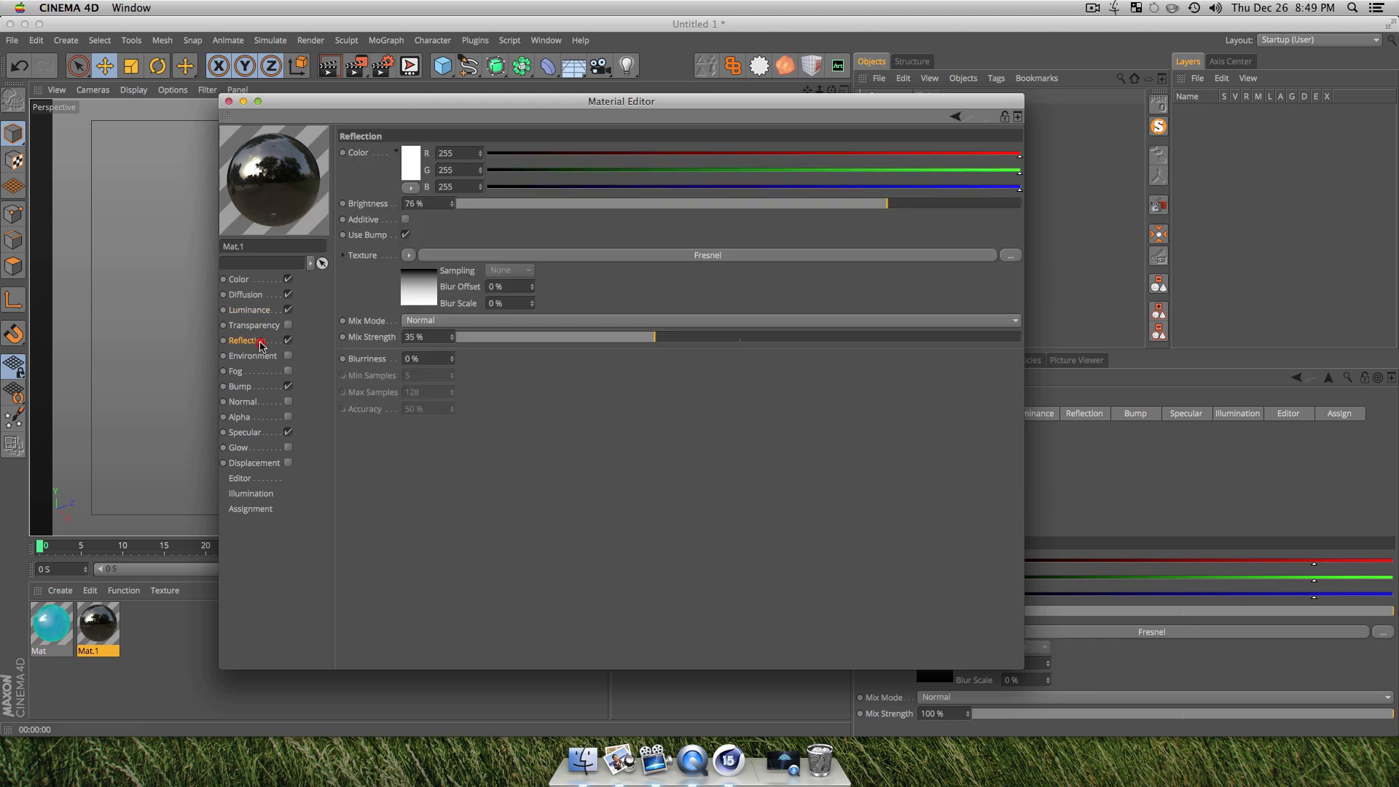
left_click(229, 102)
left_click_drag(99, 628, 449, 246)
- Render viewport previews of the block from several angles to examine the dark material on its top
key("3")
left_click_drag(491, 312, 594, 249)
key("super+r")
key("3")
key("super+r")
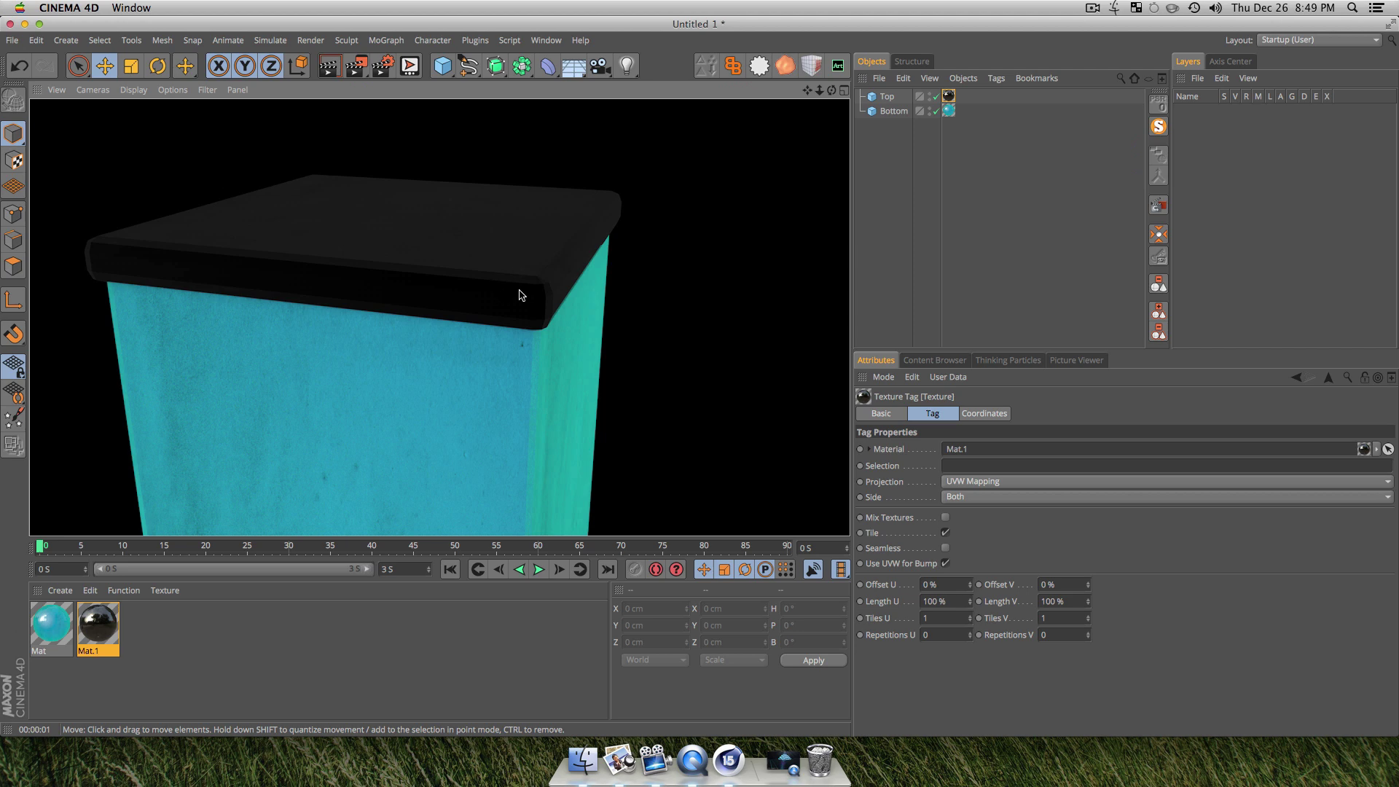
key("3")
left_click_drag(494, 316, 356, 306)
key("super+r")
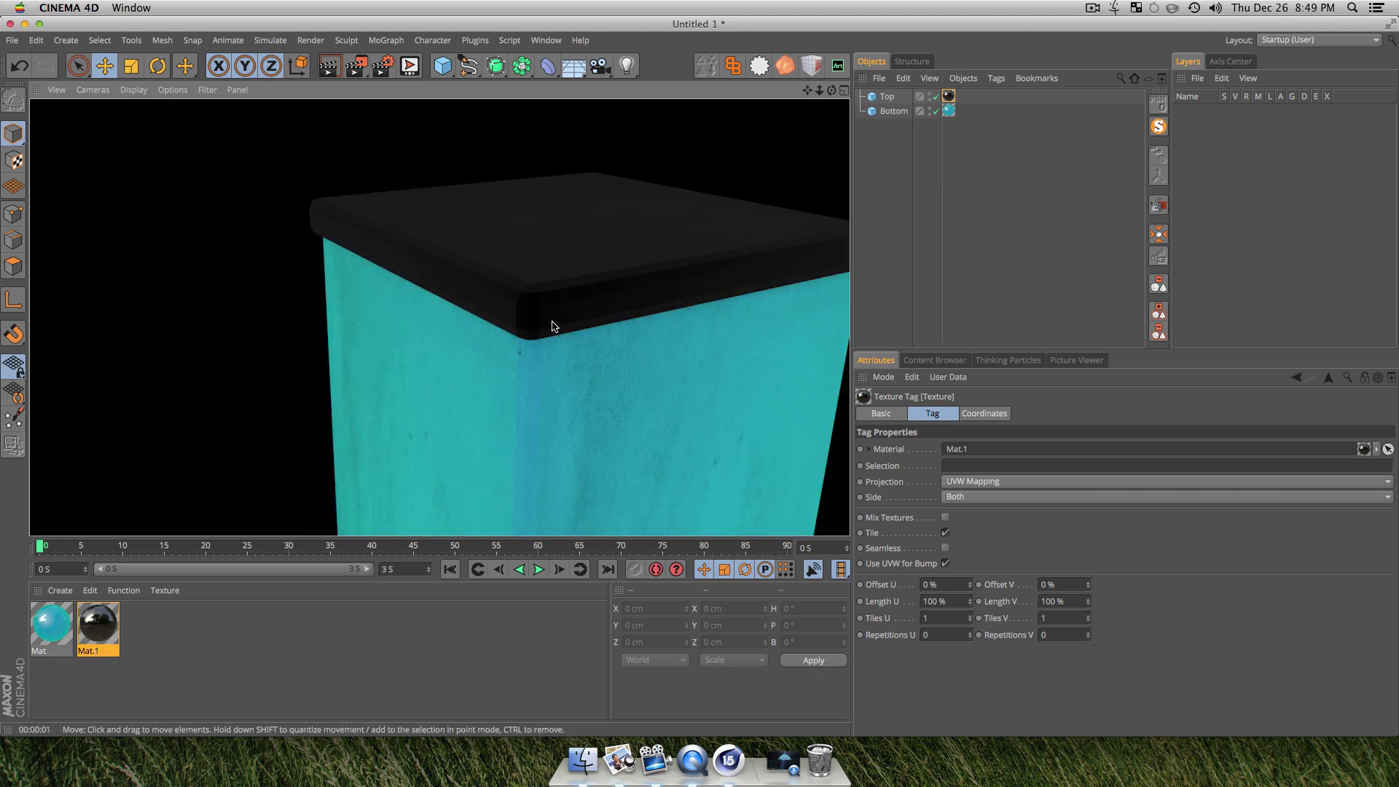
left_click(261, 654)
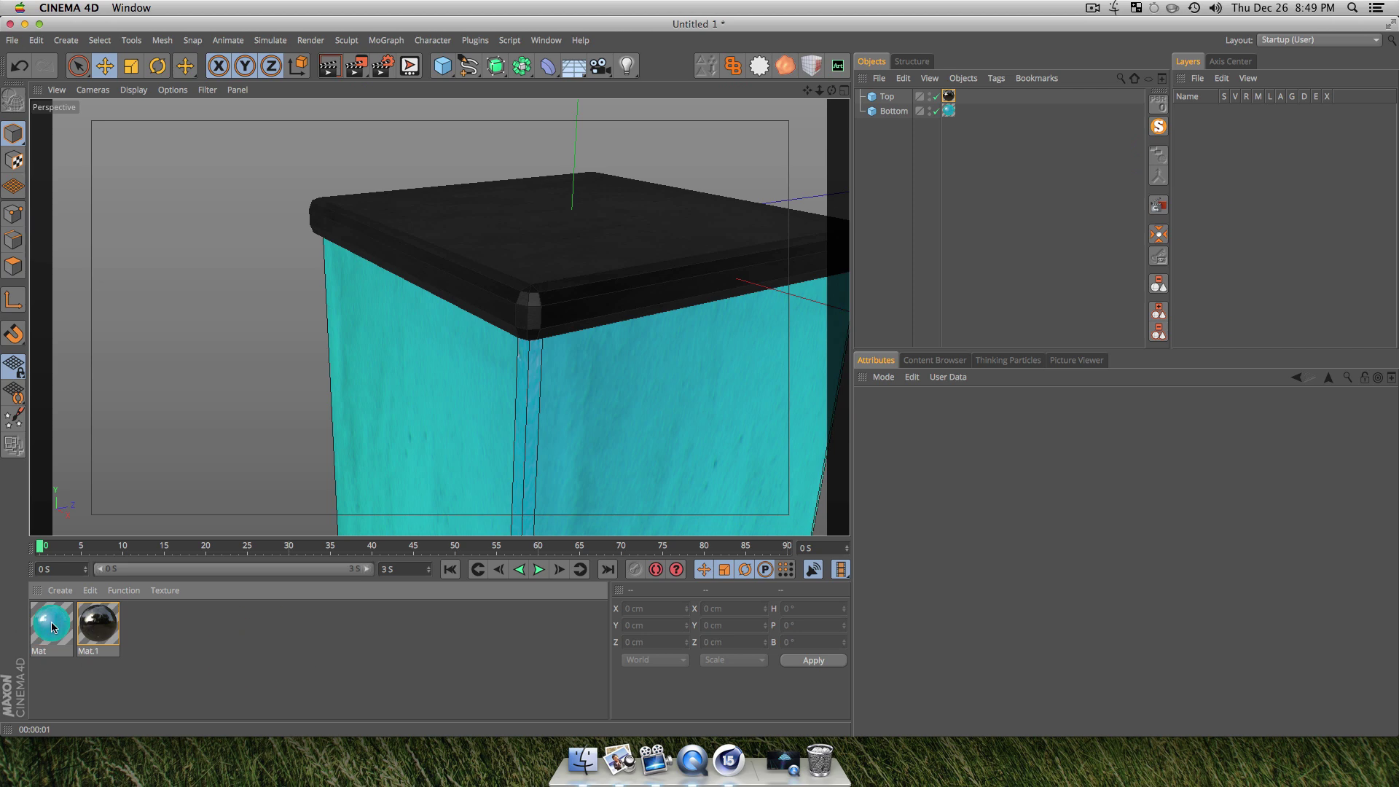
- Compare luminance mix modes on the turquoise material, trying Add at about 85 % strength, and settle on Multiply at 100 %
double_click(52, 627)
left_click(252, 311)
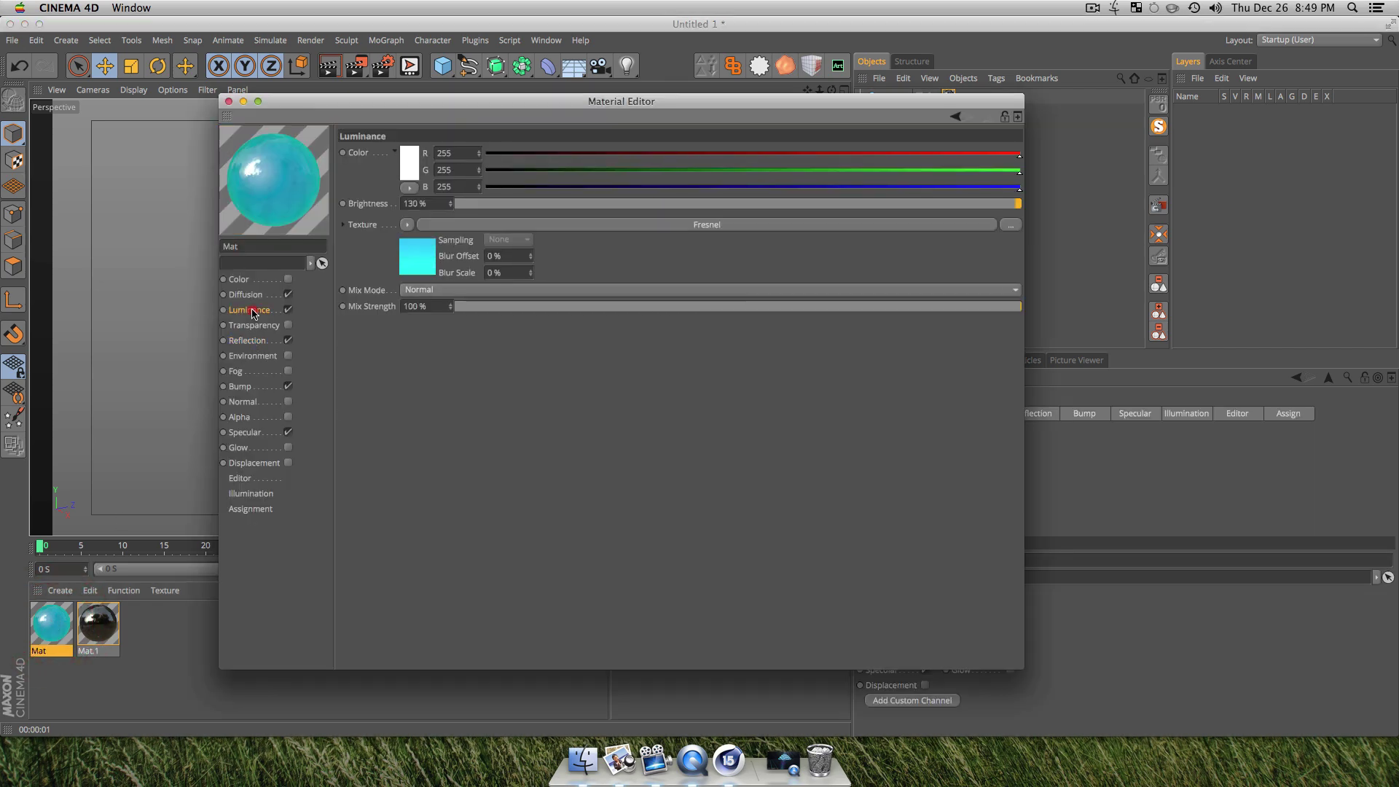
left_click(427, 293)
left_click(423, 329)
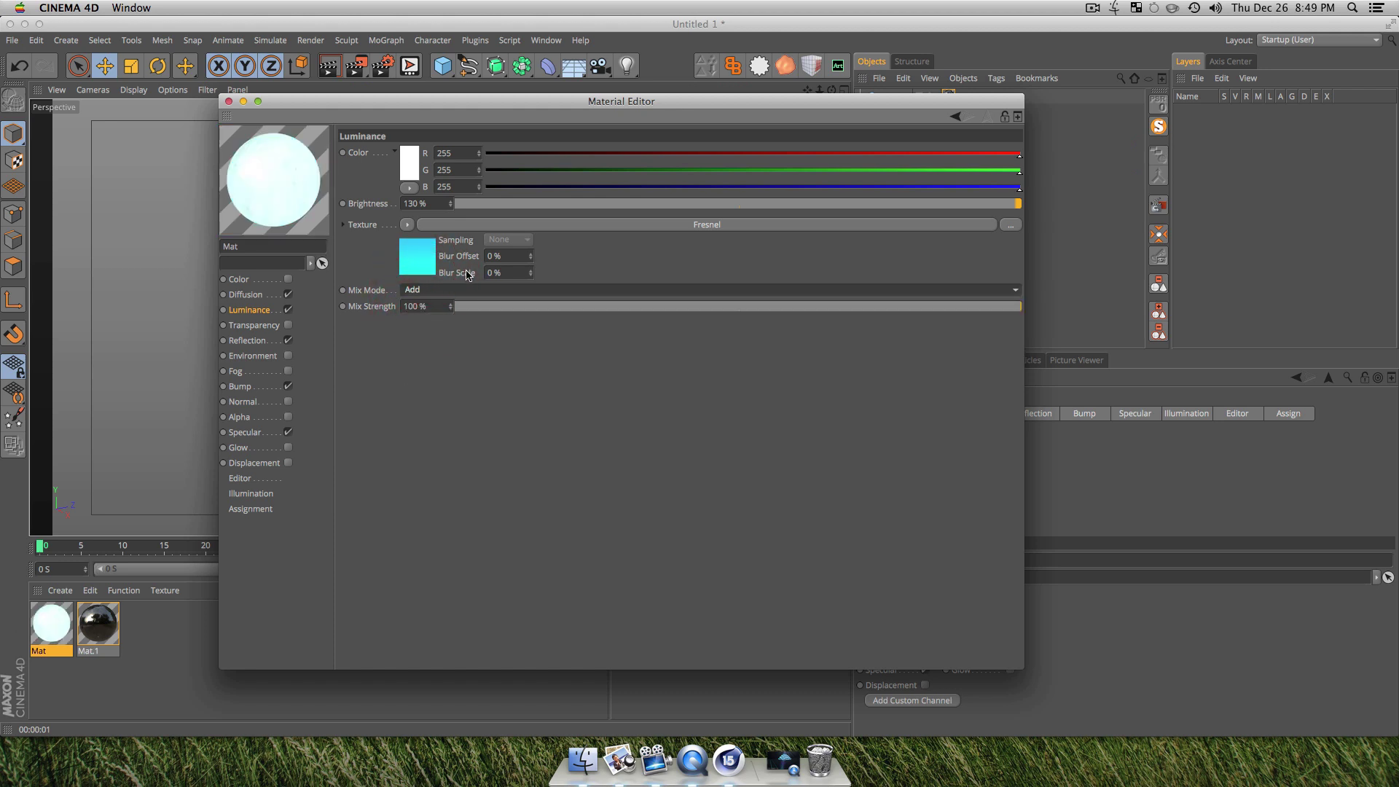
left_click_drag(486, 304, 943, 312)
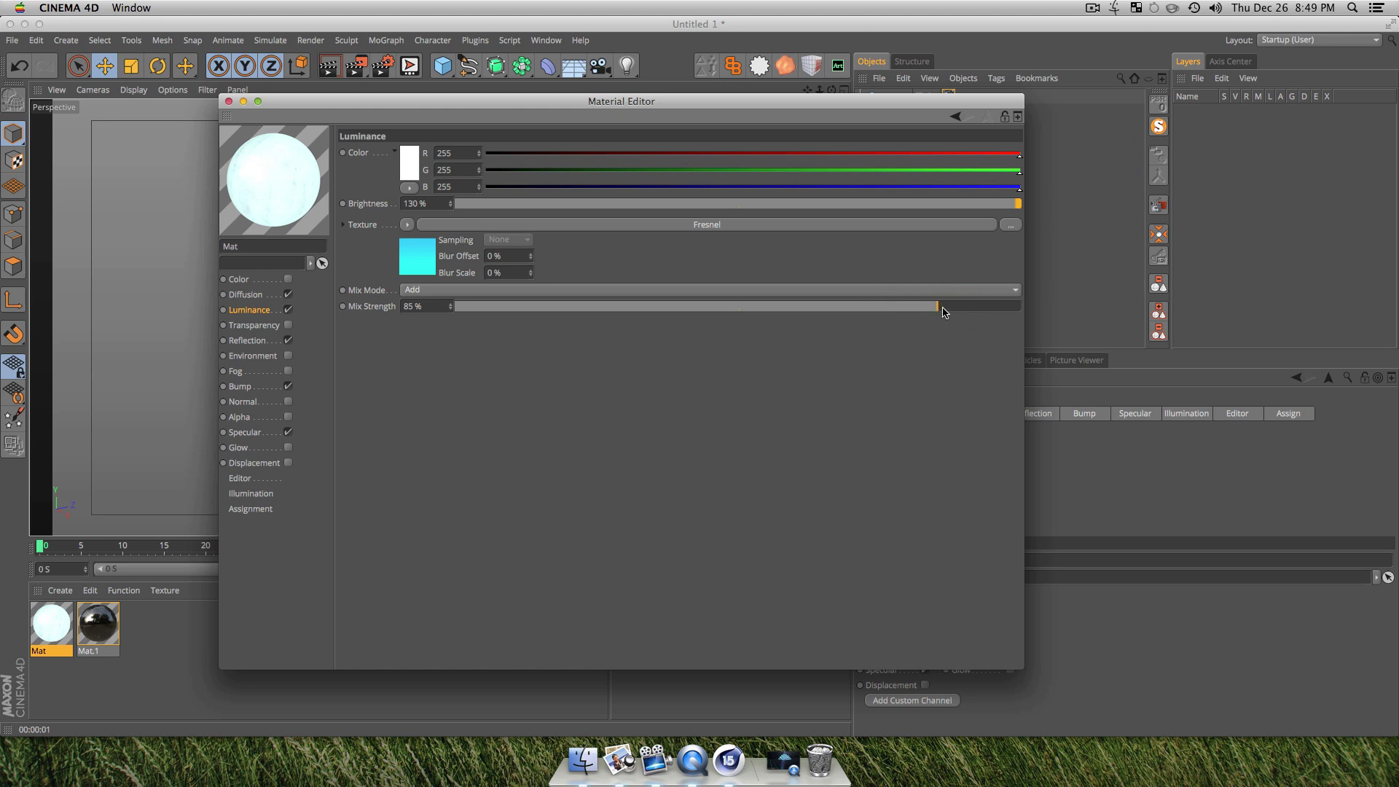
left_click(468, 290)
left_click(440, 351)
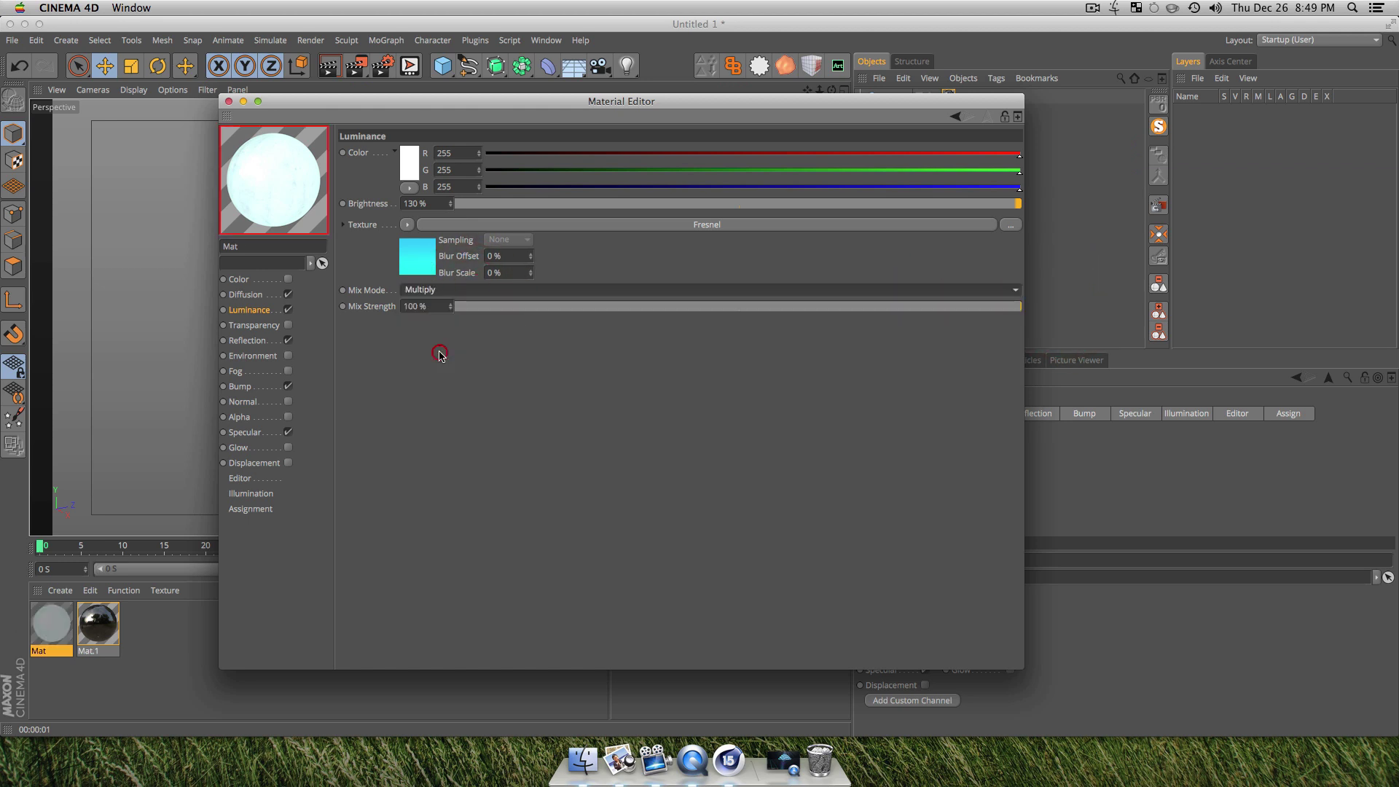
left_click(459, 289)
left_click(427, 292)
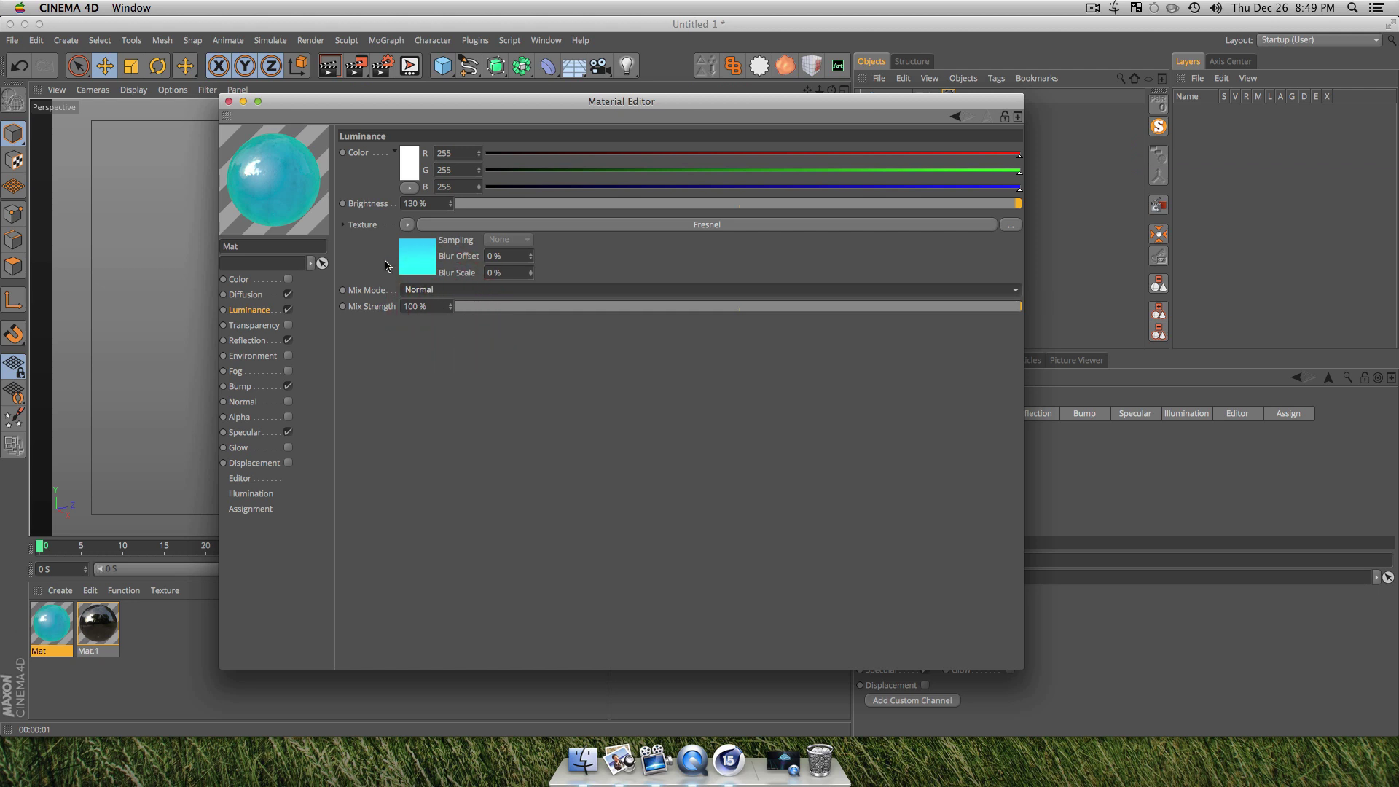
left_click(429, 291)
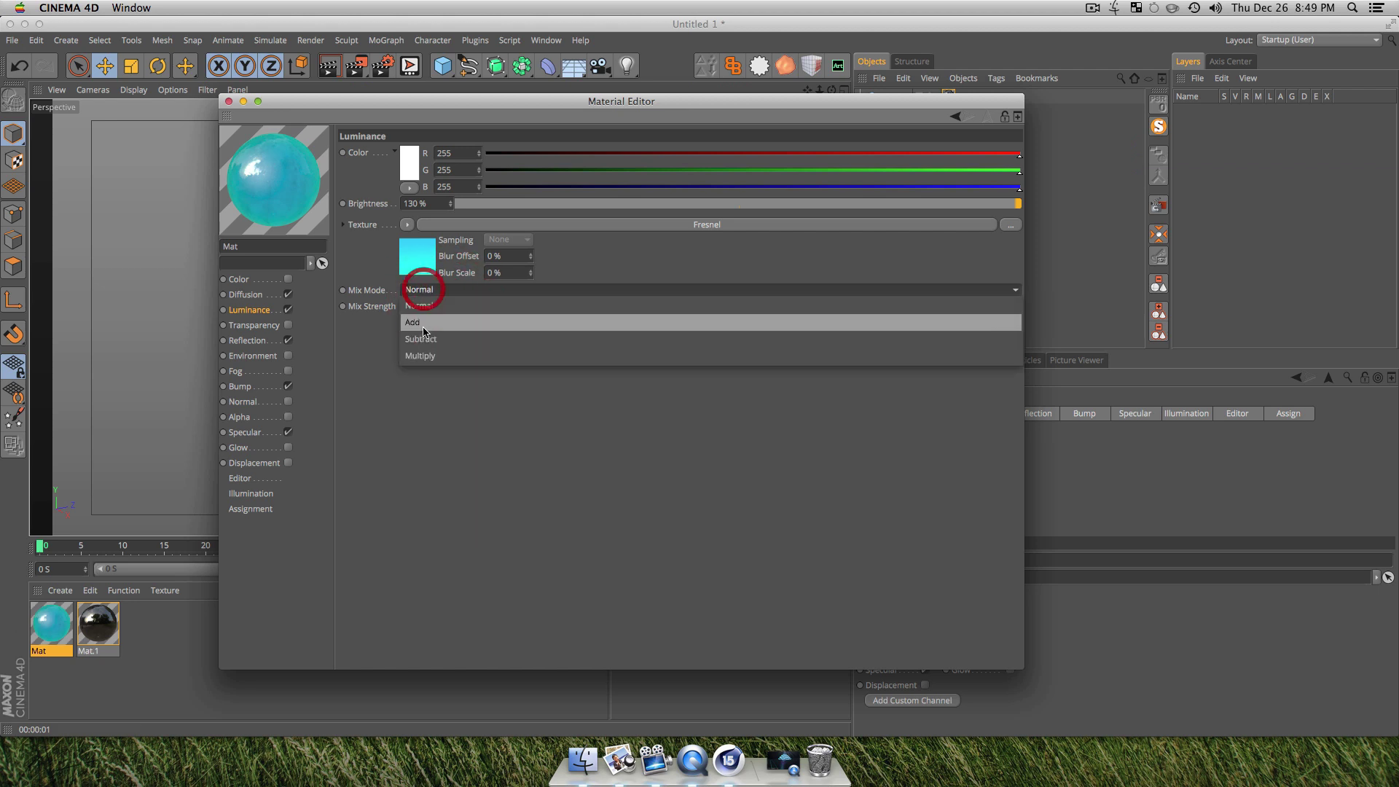
left_click(427, 355)
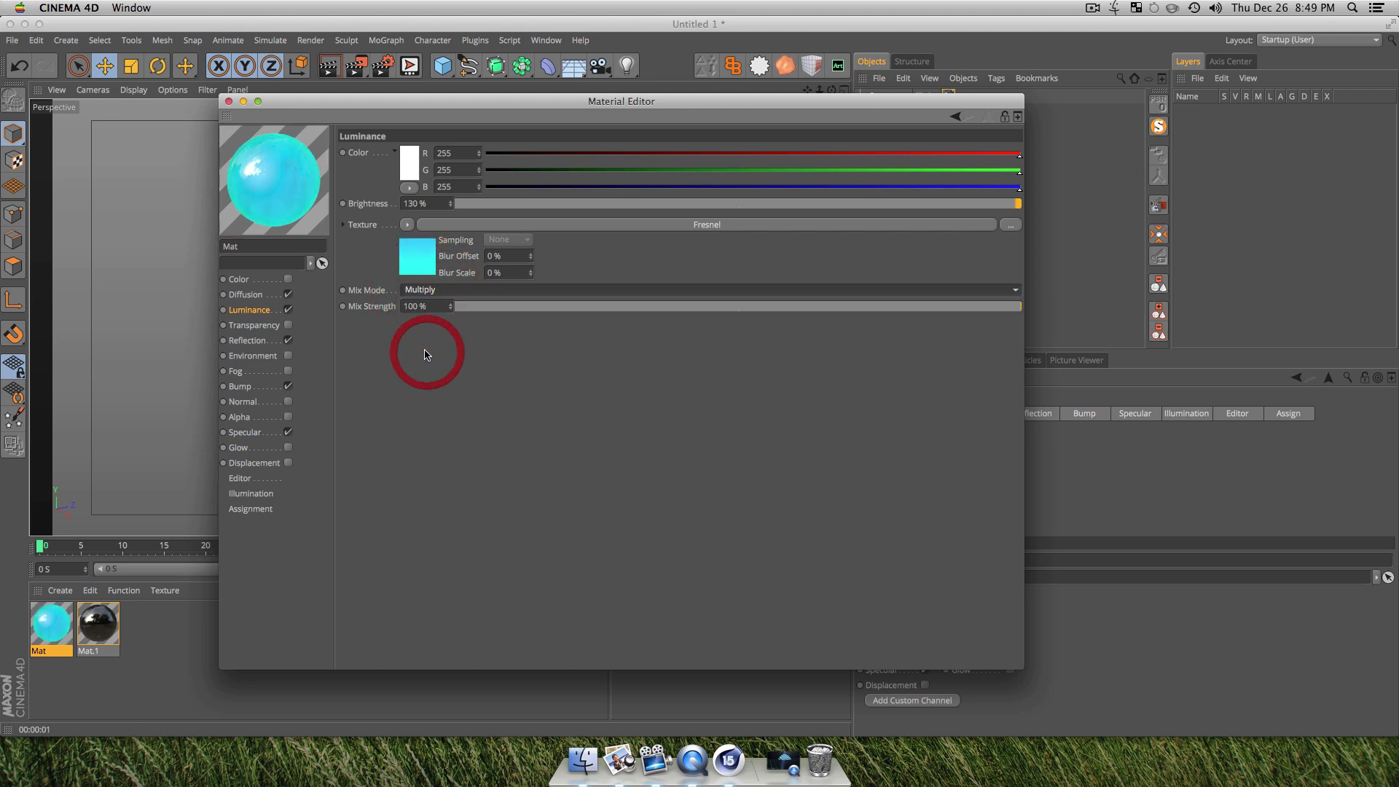
left_click(228, 103)
- Render a viewport preview of the block to examine the updated turquoise material, and view the whole block
key("super+r")
key("3")
left_click_drag(521, 406, 609, 283)
key("3")
- Group the Top and Bottom cubes under a null and rename it Tile
left_click_drag(900, 167, 873, 61)
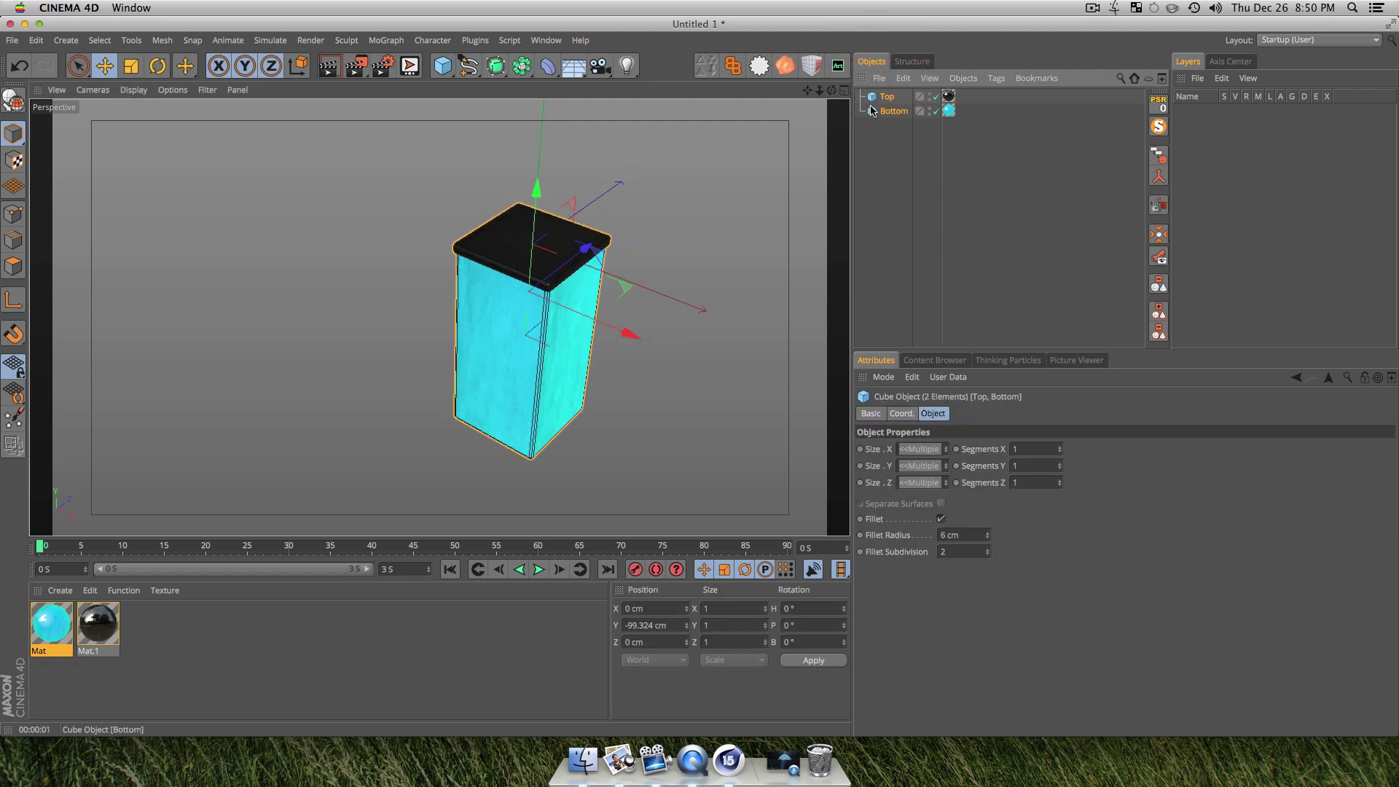
key("alt")
key("alt+g")
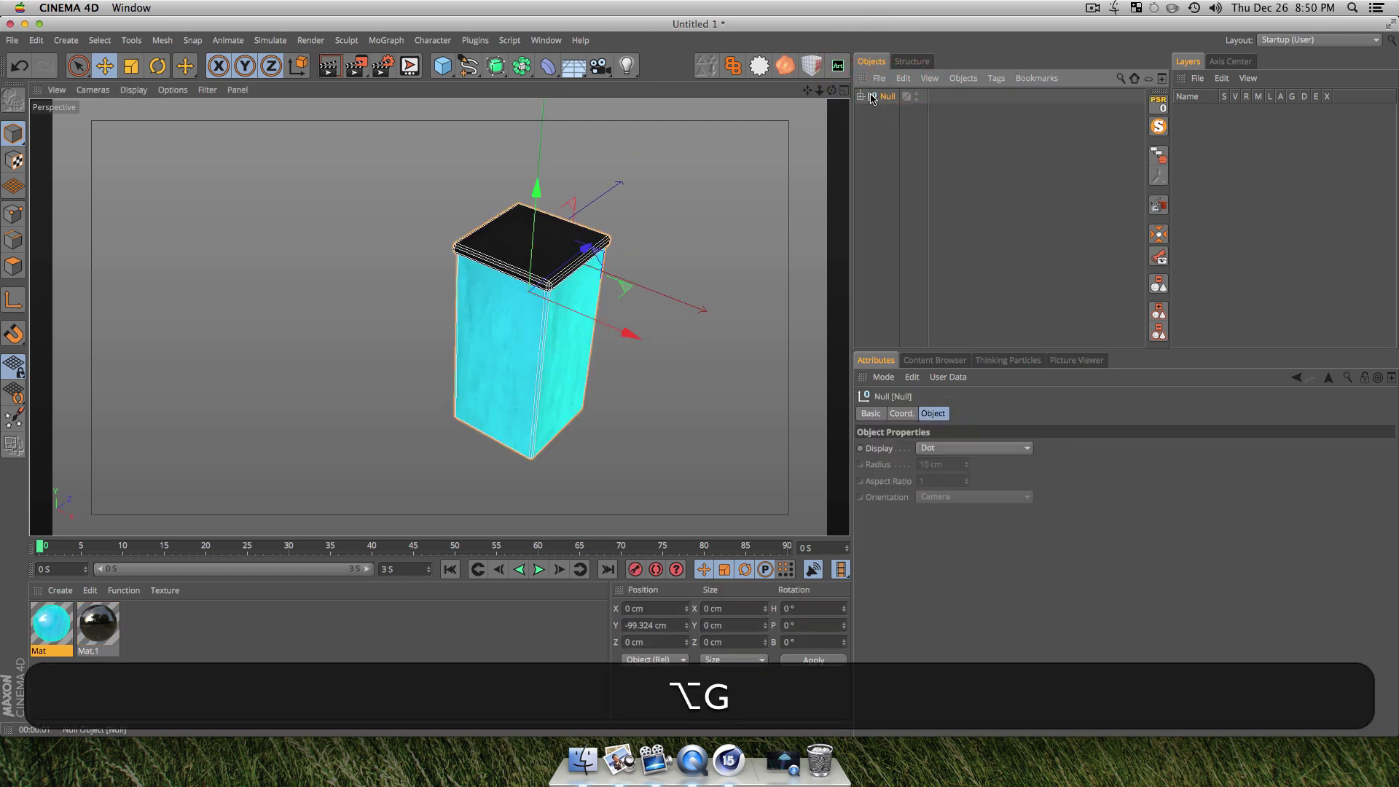
left_click(882, 99)
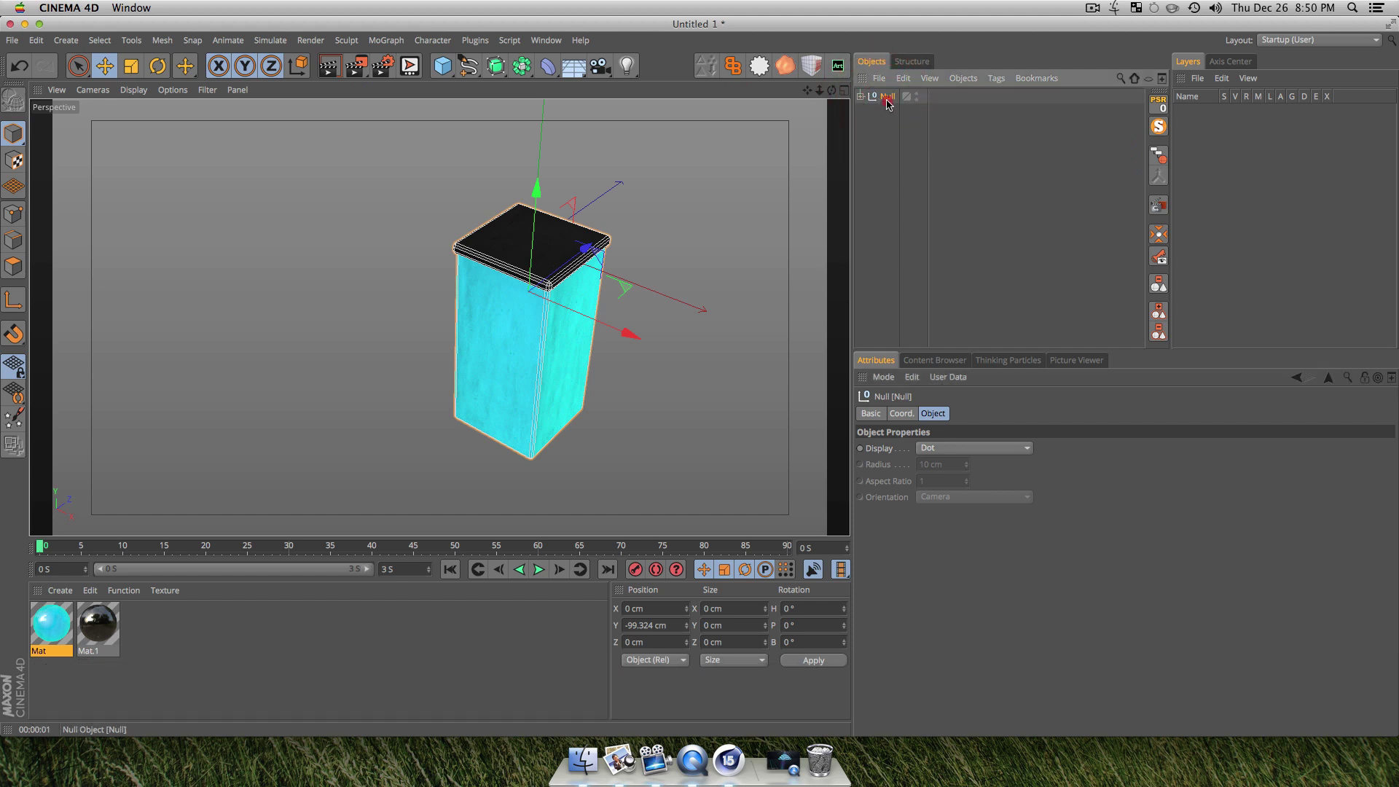
double_click(887, 99)
type("Tile")
key("Return")
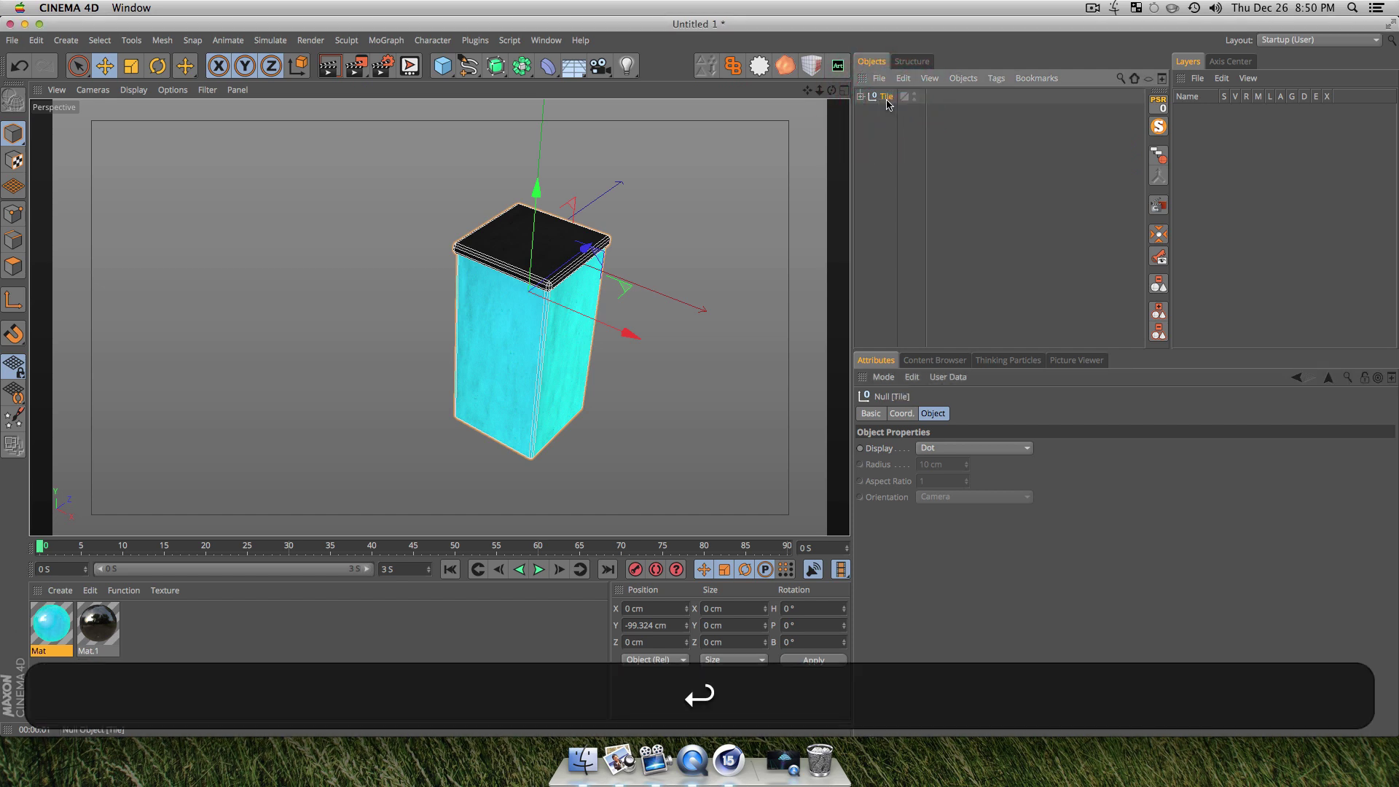
left_click(889, 123)
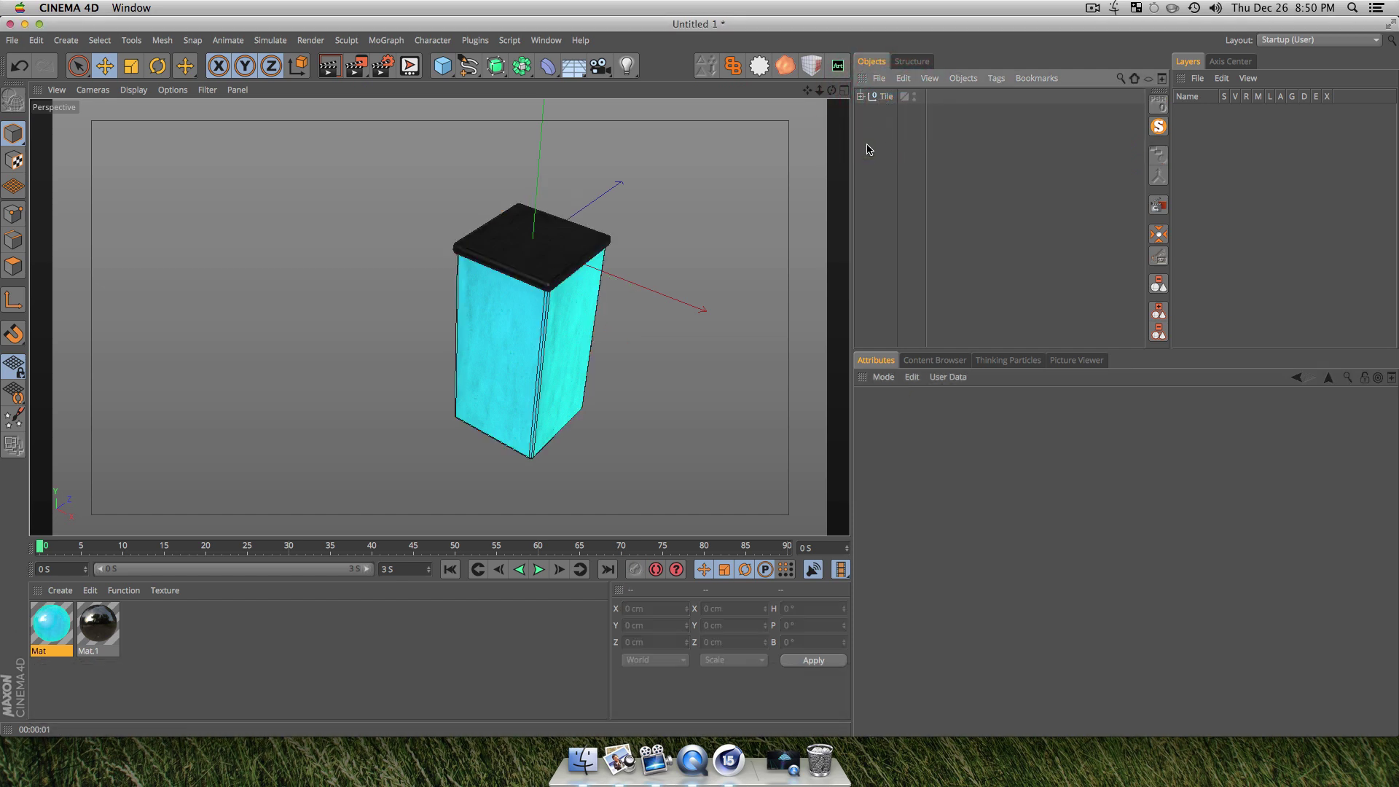
- Add a MoGraph Cloner and make the Tile group its child
left_click(387, 41)
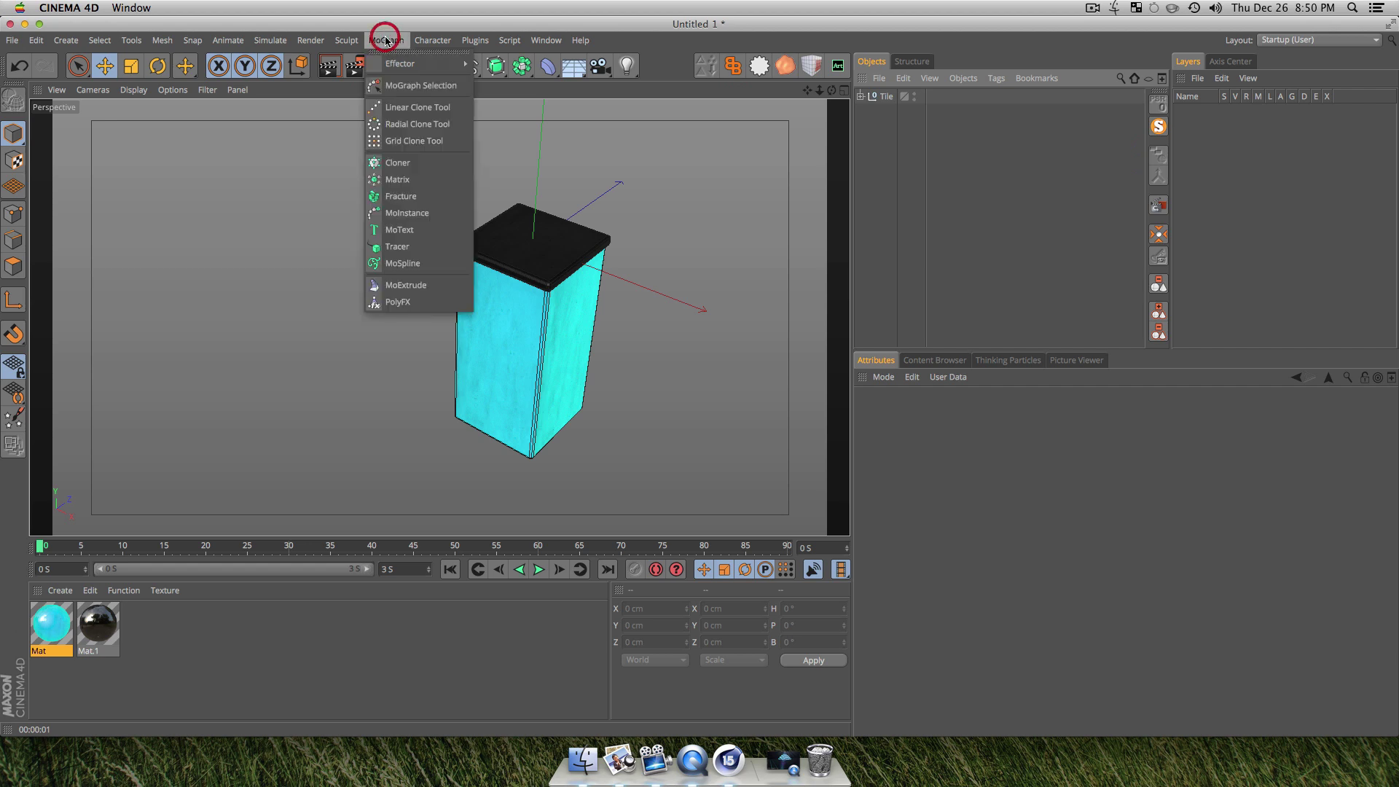
left_click(400, 163)
left_click(890, 125)
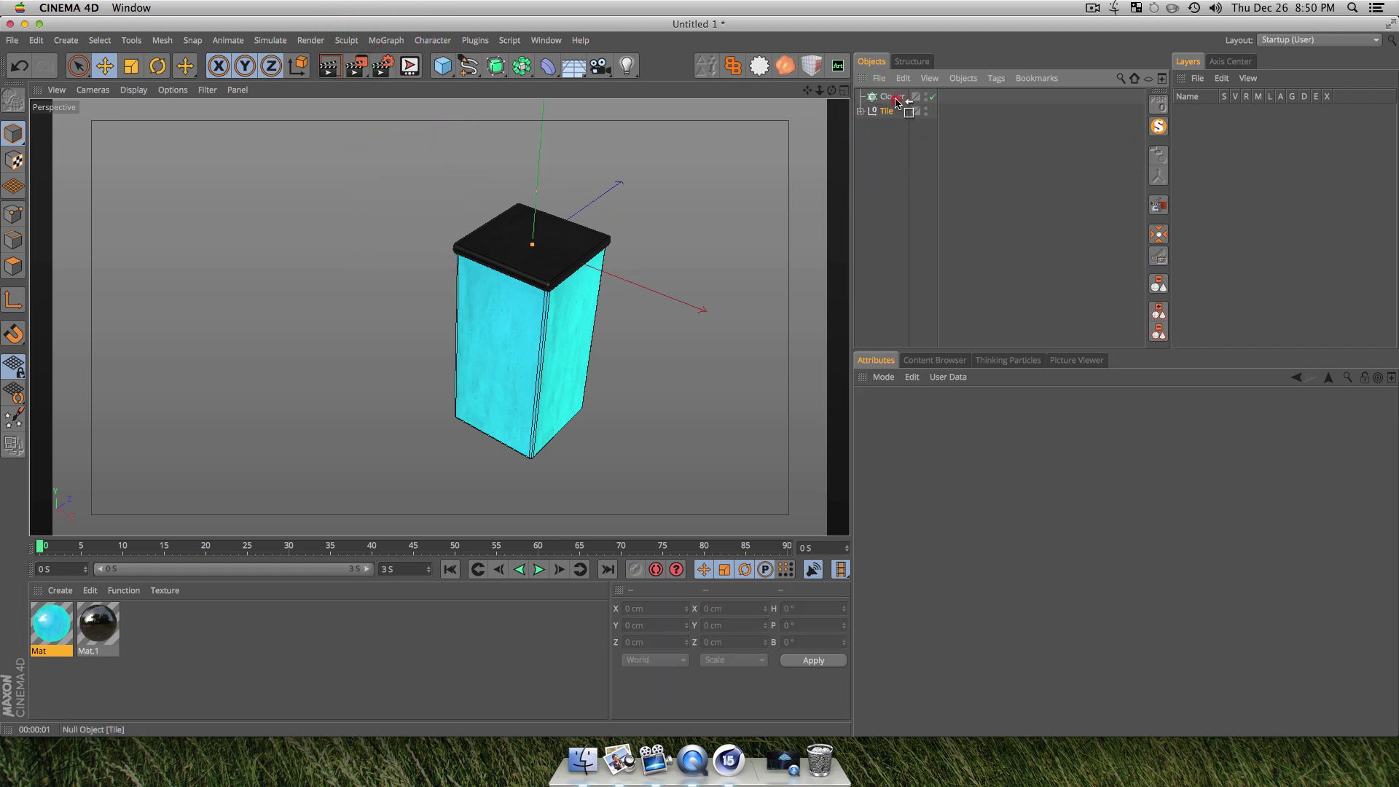
left_click_drag(898, 102, 892, 97)
left_click(894, 216)
- Set the Cloner's mode to Grid Array
key("3")
left_click_drag(774, 212, 578, 234)
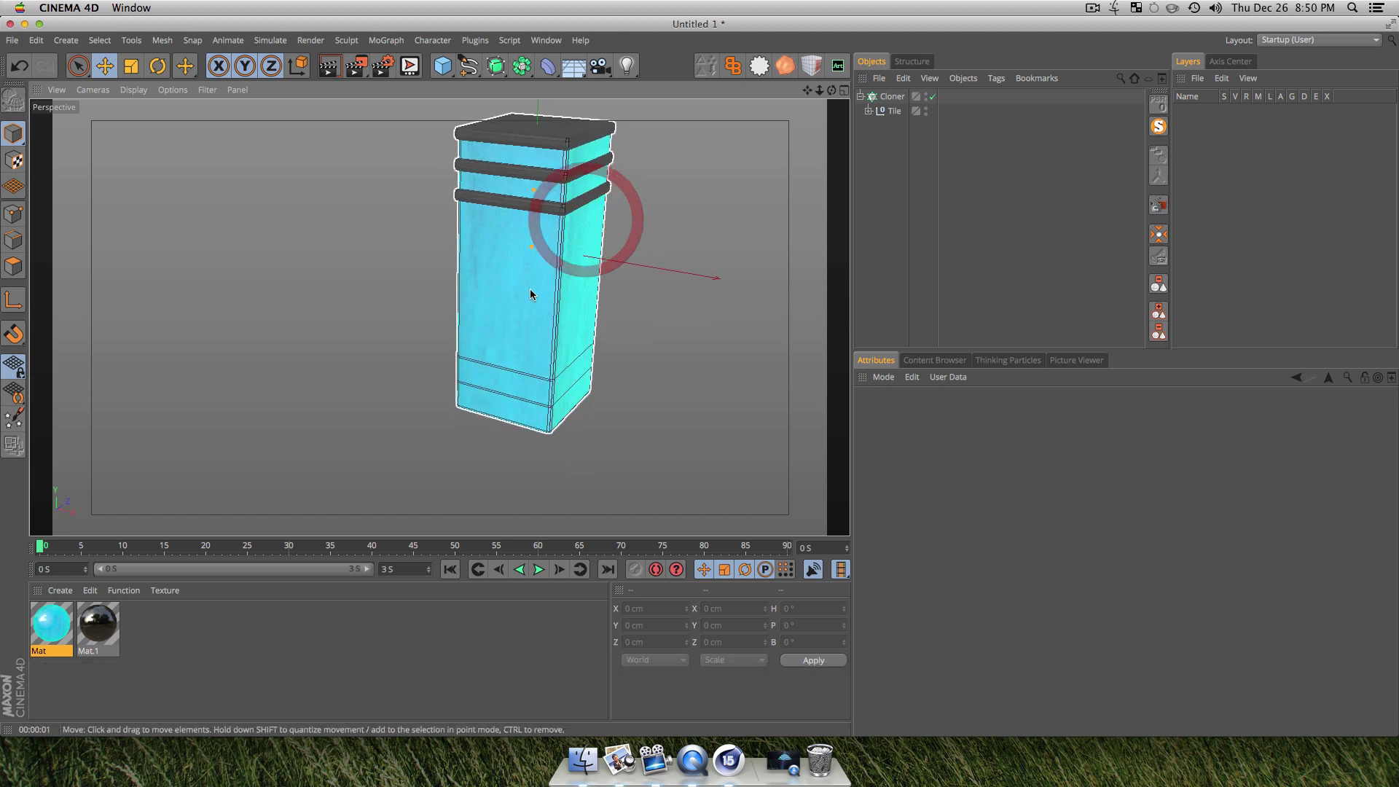
left_click(893, 97)
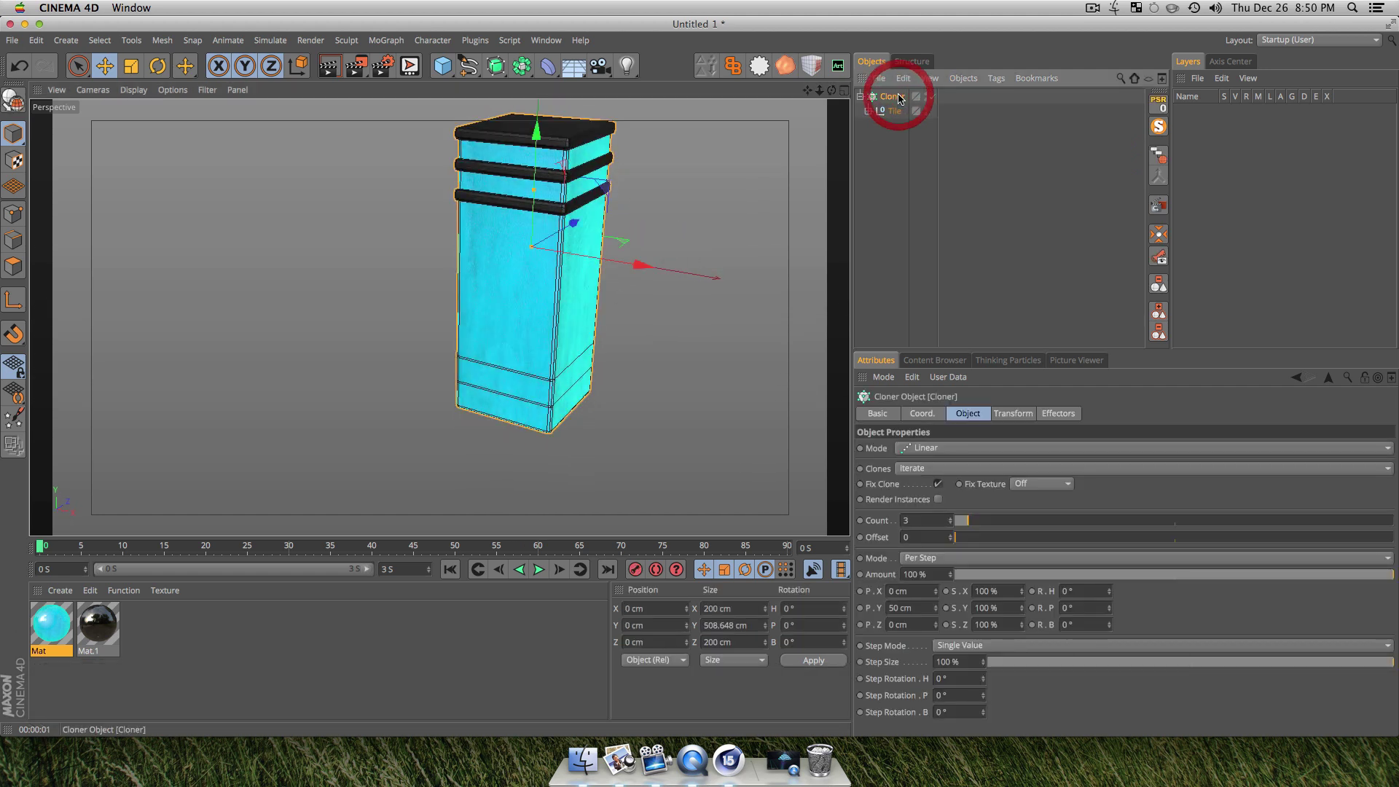
left_click(926, 448)
left_click(913, 510)
- Render a viewport preview of the cloned grid of tiles
key("3")
mouse_move(575, 281)
left_mouse_down()
mouse_move(568, 325)
mouse_move(578, 304)
left_mouse_up()
key("super+r")
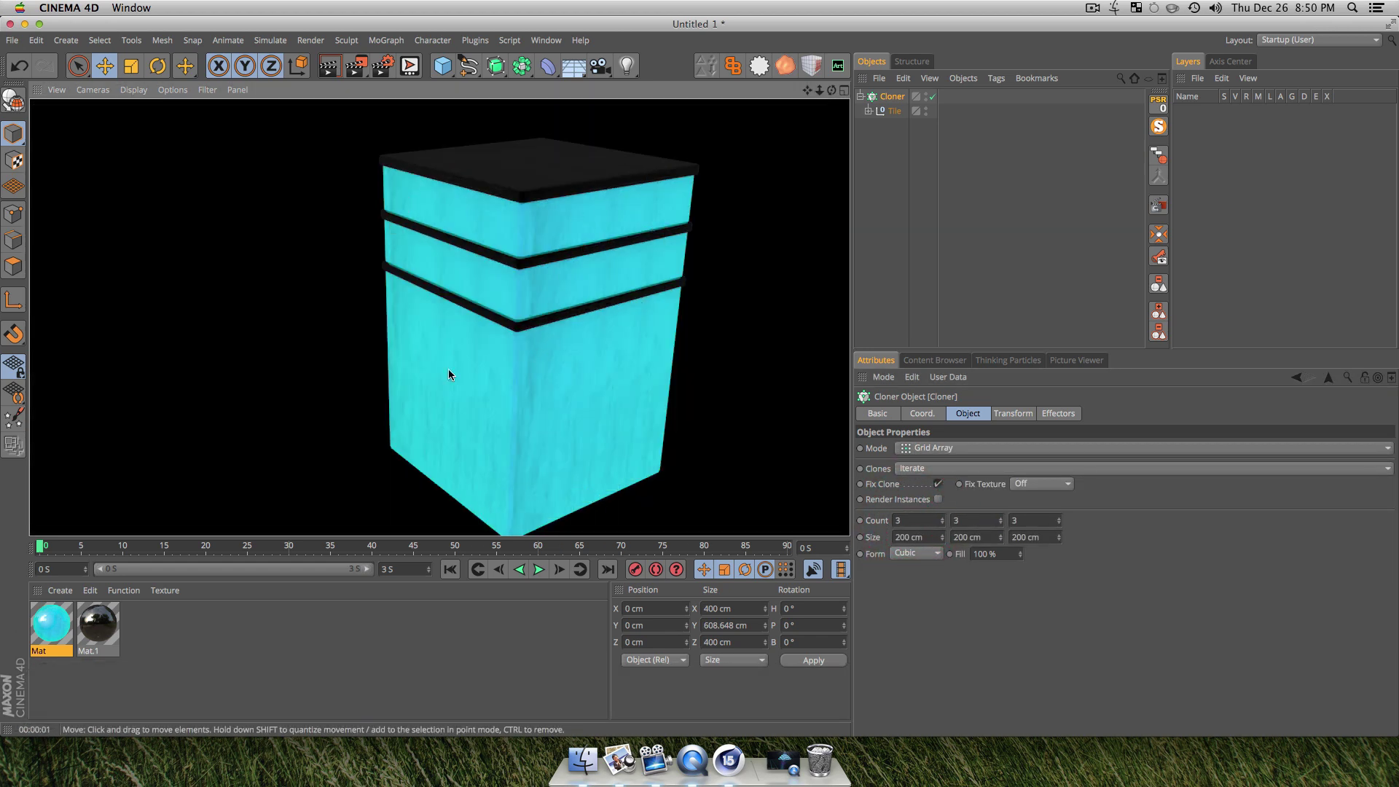
- Reduce the Cloner's vertical (Y) count to 1 so the grid has a single layer
key("3")
left_click_drag(444, 252, 488, 248)
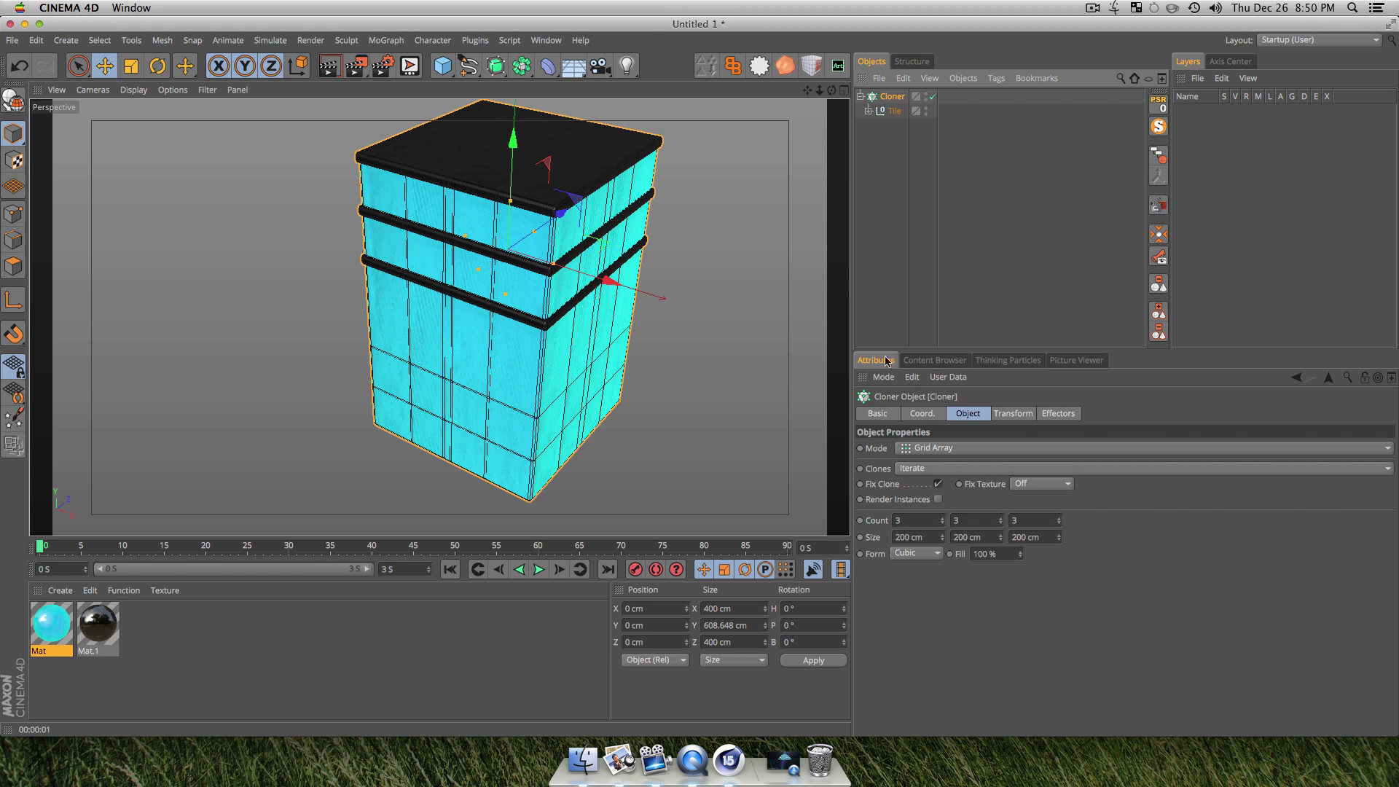
left_click(911, 519)
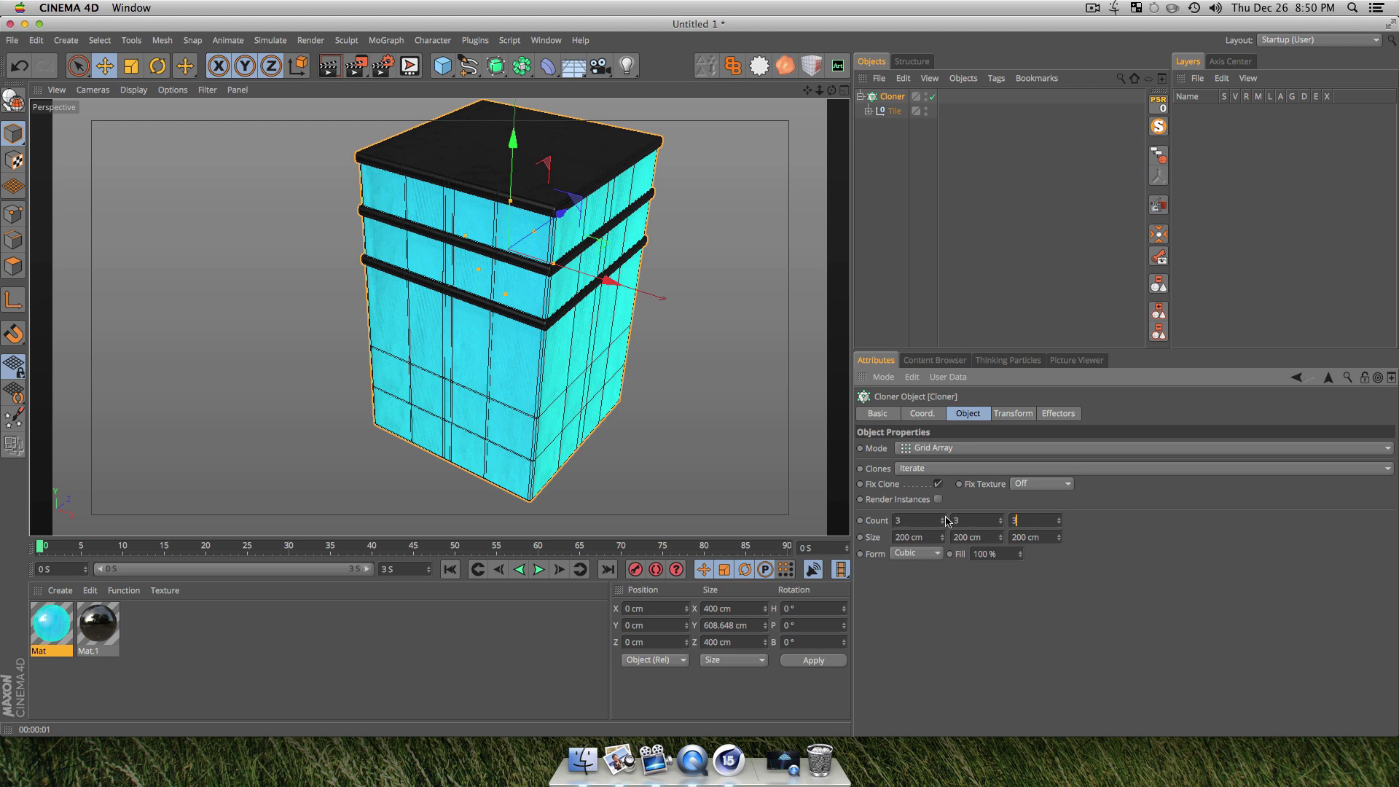
type("1")
key("Return")
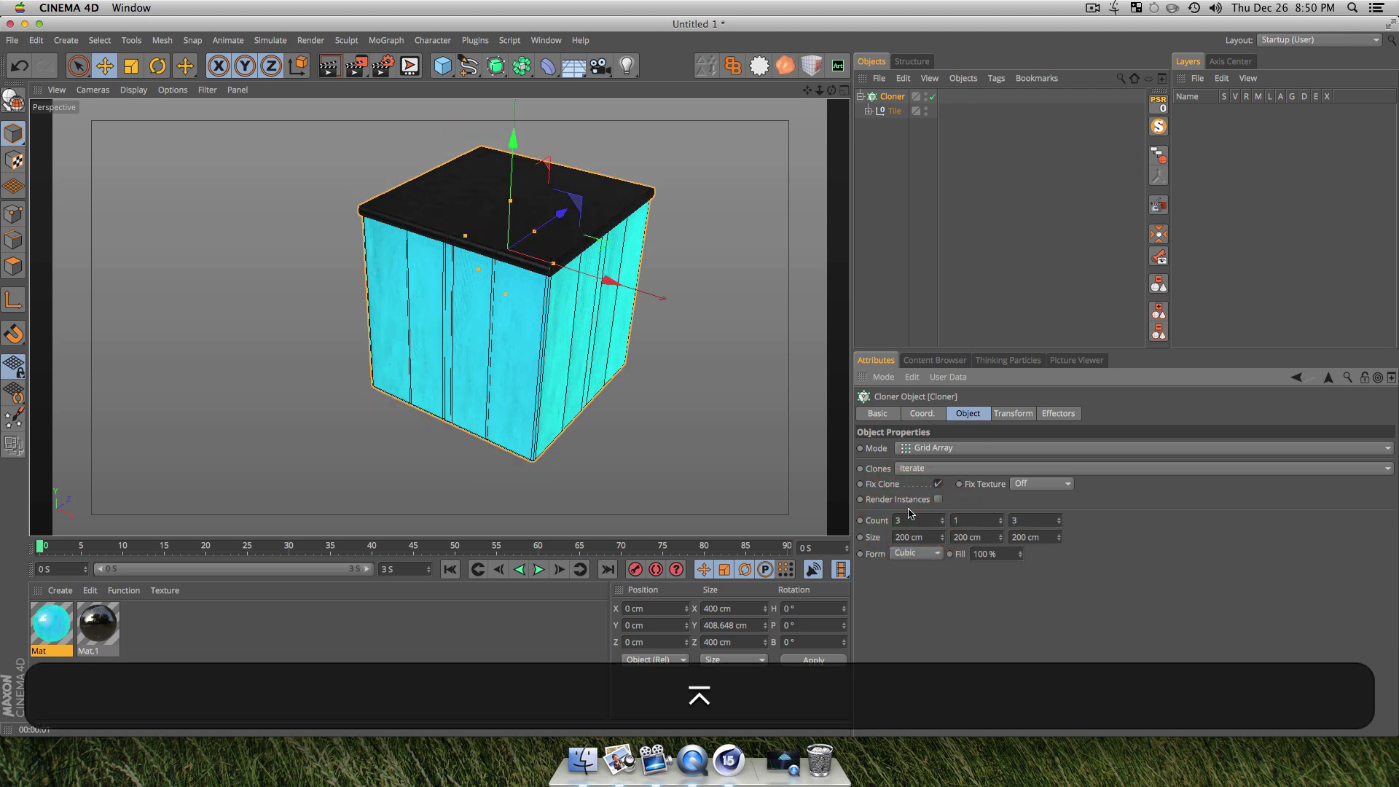
- Set the Cloner's X count to 20
key("3")
left_click_drag(619, 247, 505, 295)
key("3")
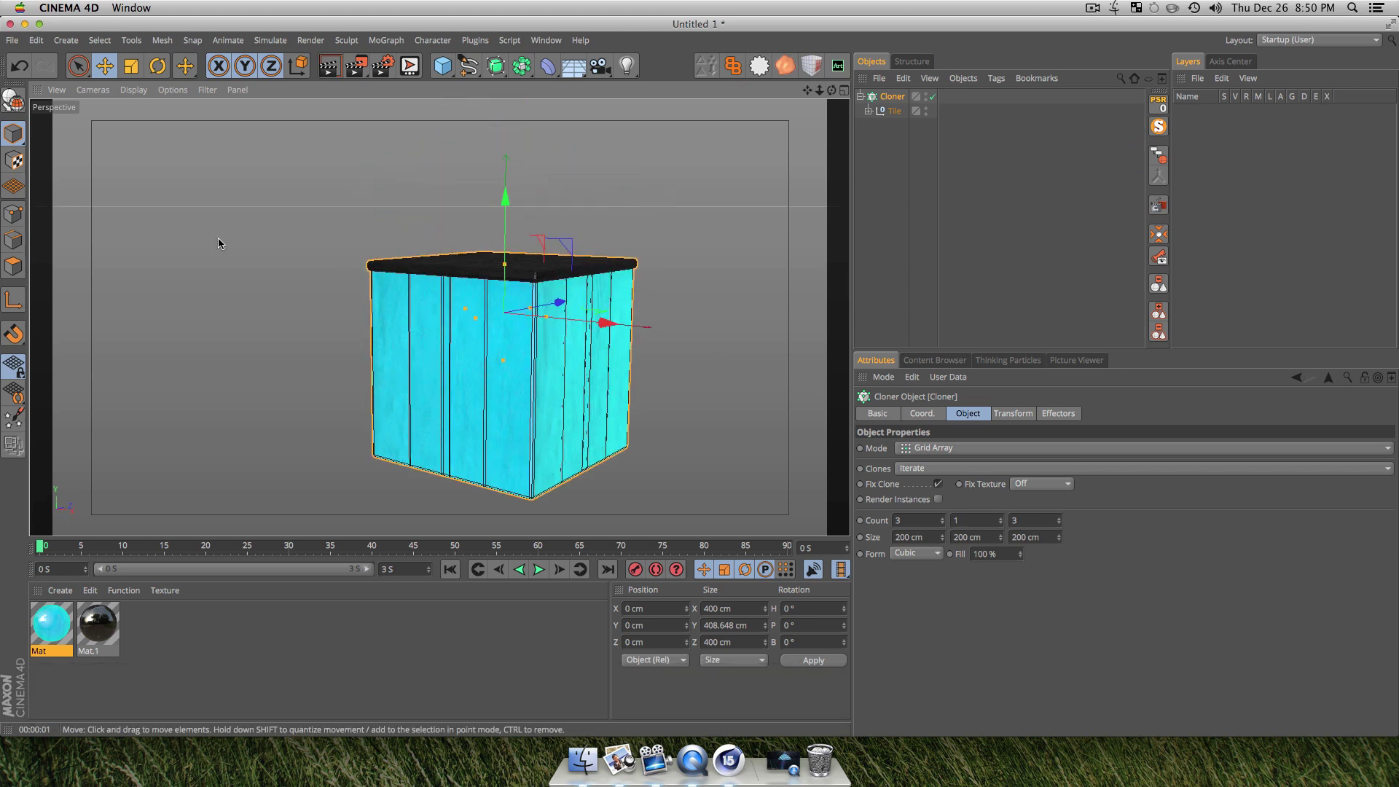
key("3")
left_click_drag(437, 257, 573, 459)
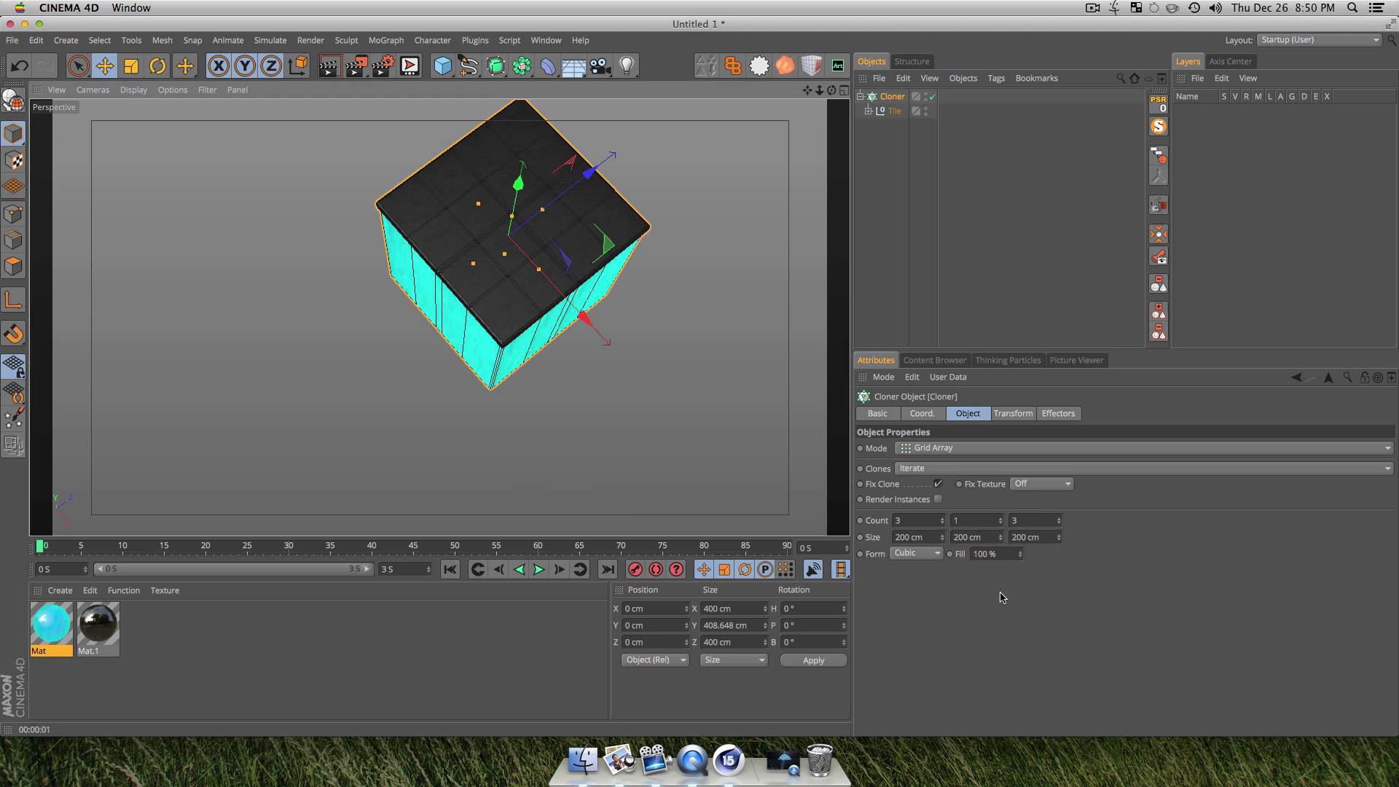
left_click(865, 519)
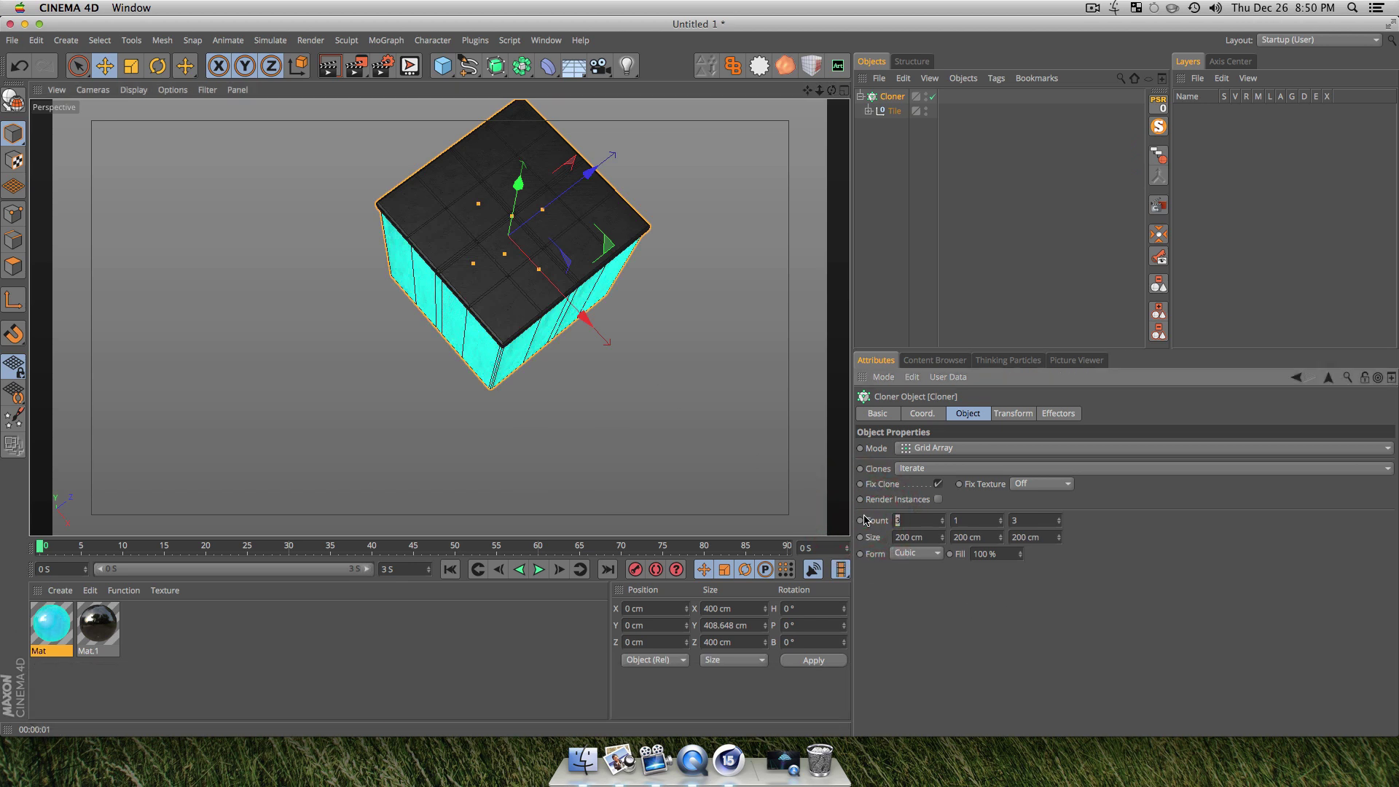
type("20")
key("Return")
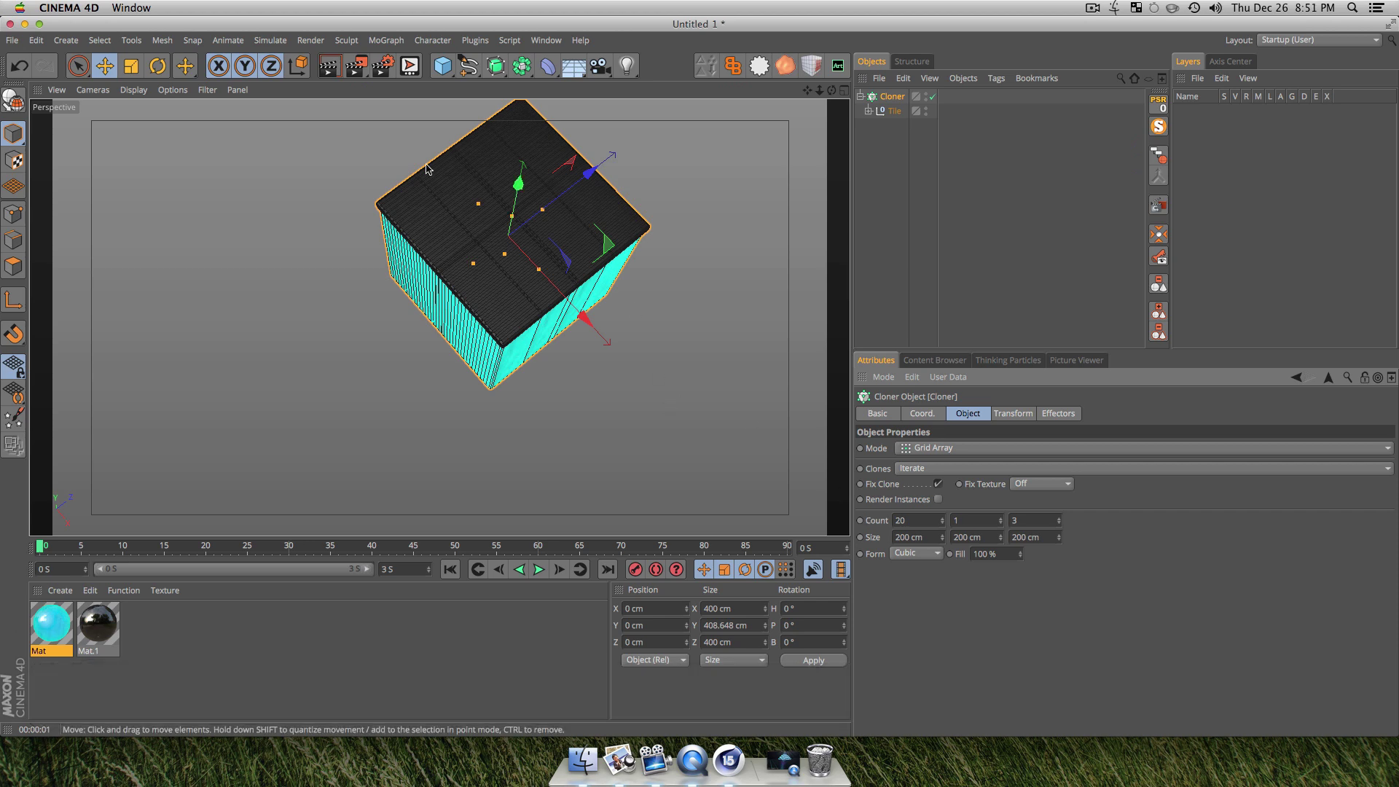
- Set the Cloner's Z count to 20
scroll(428, 225, "up", 5)
key("3")
left_click_drag(428, 225, 575, 384)
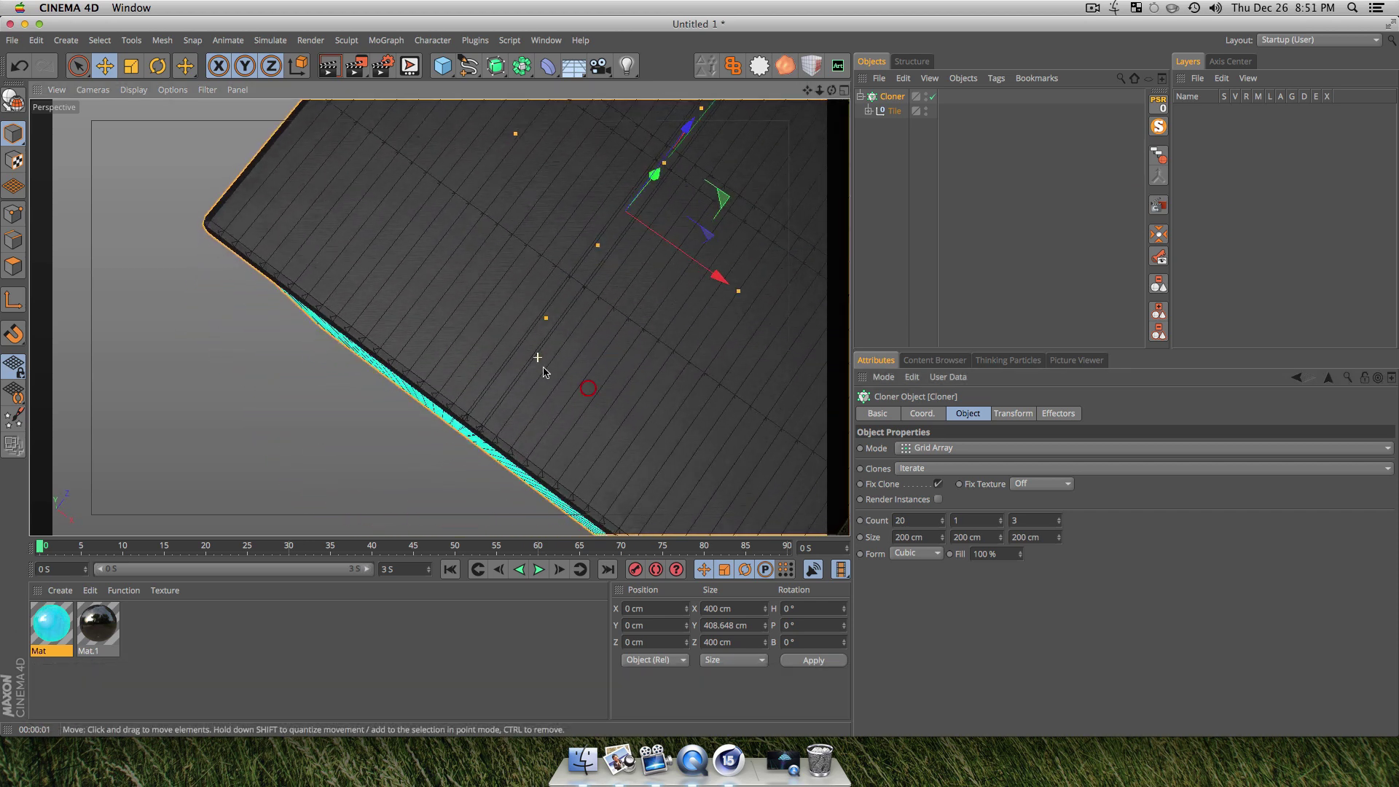
left_click_drag(654, 431, 593, 397)
left_click(593, 397)
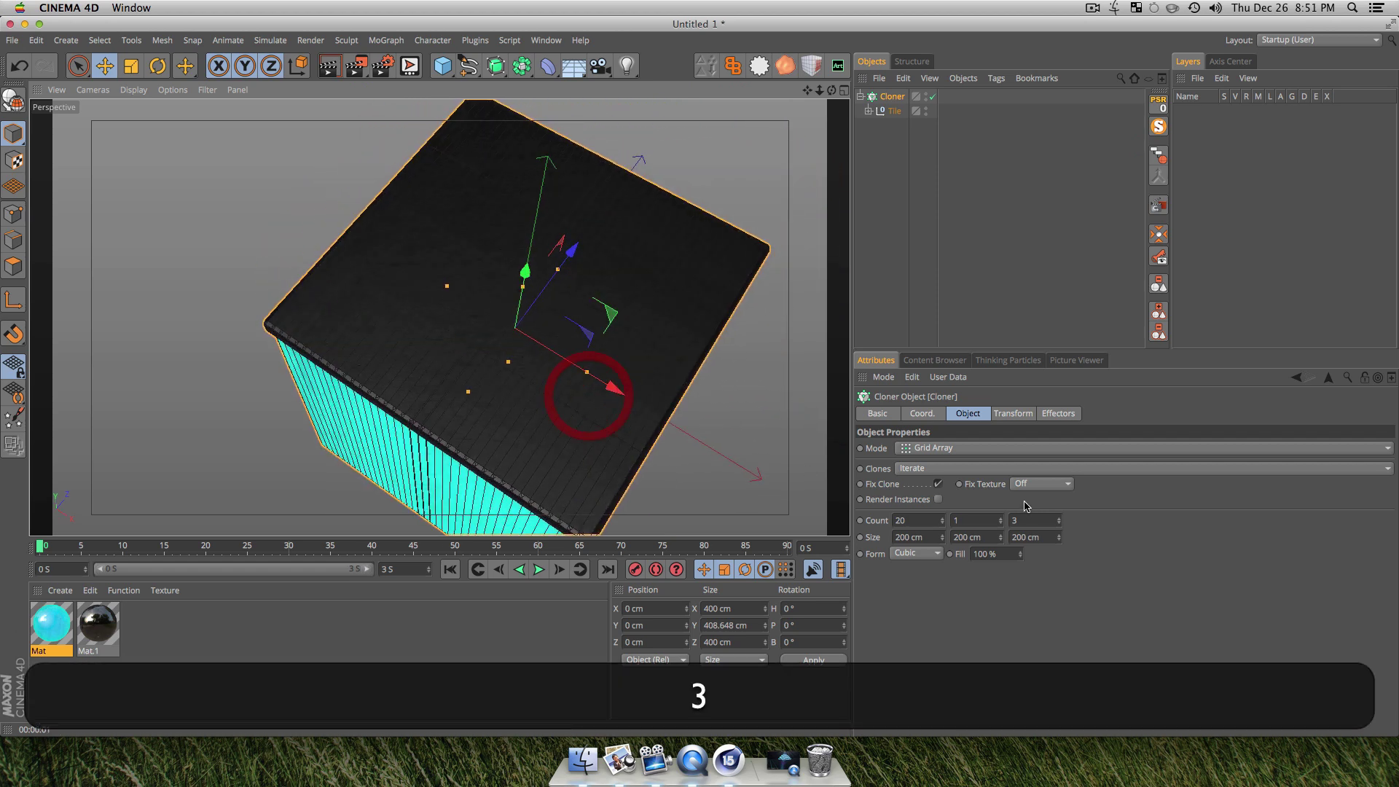
left_click(1010, 520)
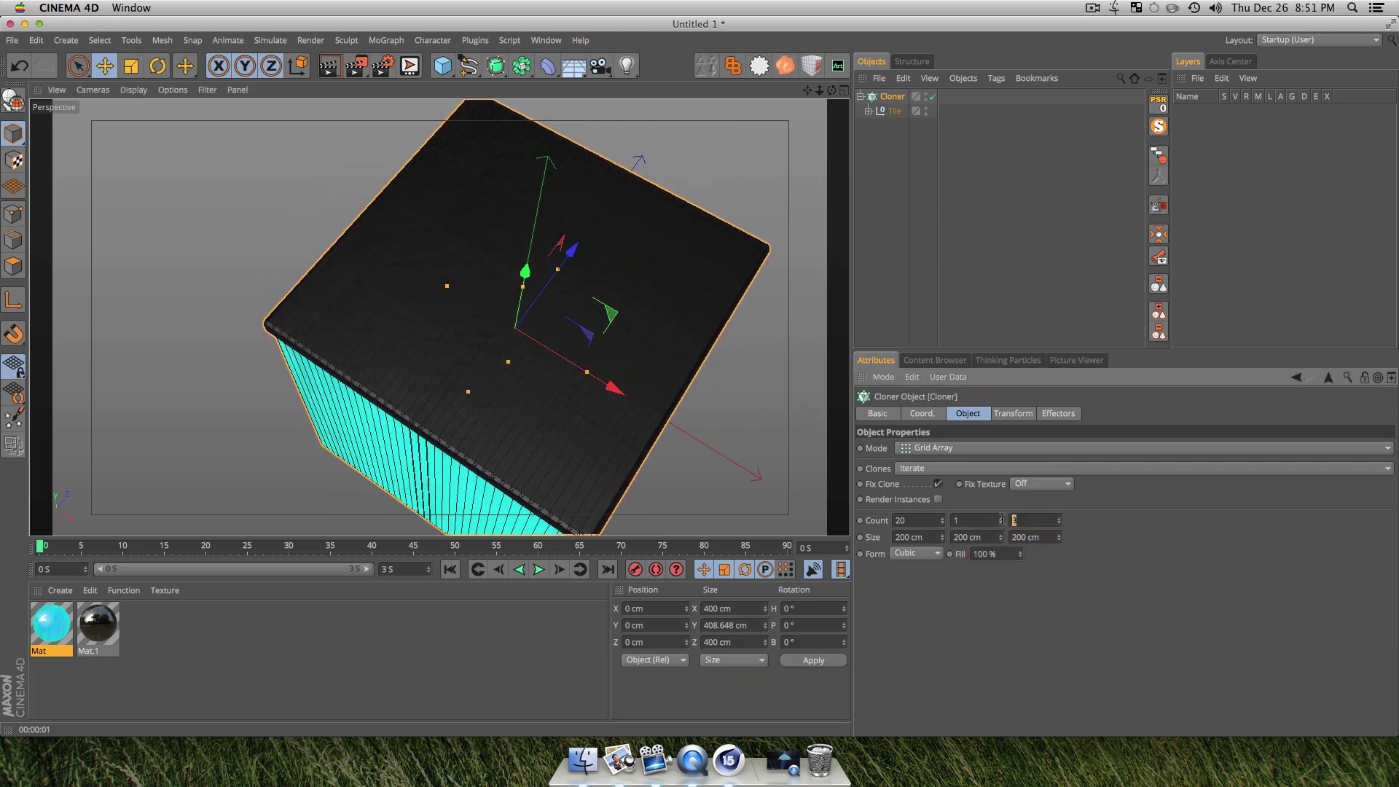
type("20")
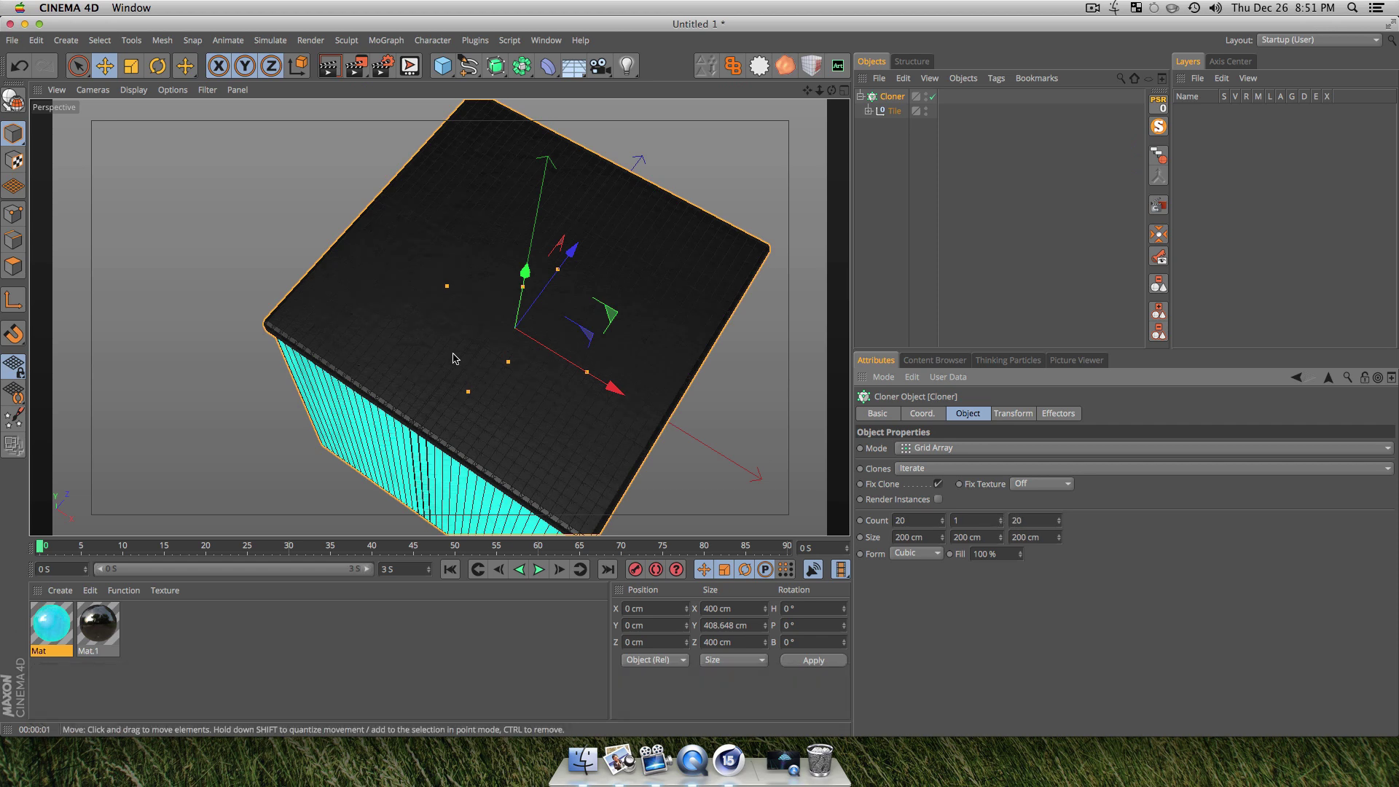
- Increase the Cloner's X size to 3917 cm to spread the tile columns apart
scroll(455, 386, "up", 5)
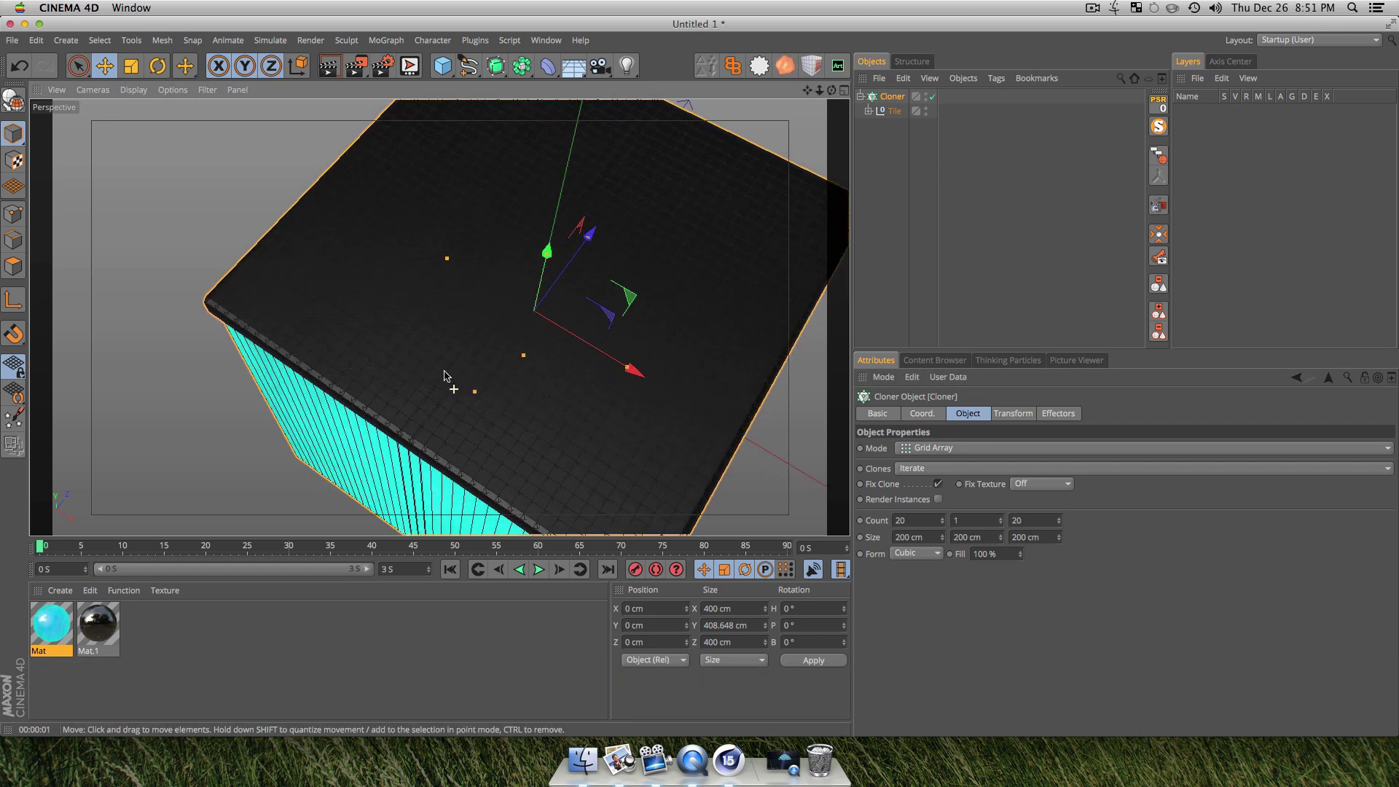
key("3")
left_click_drag(481, 362, 582, 438)
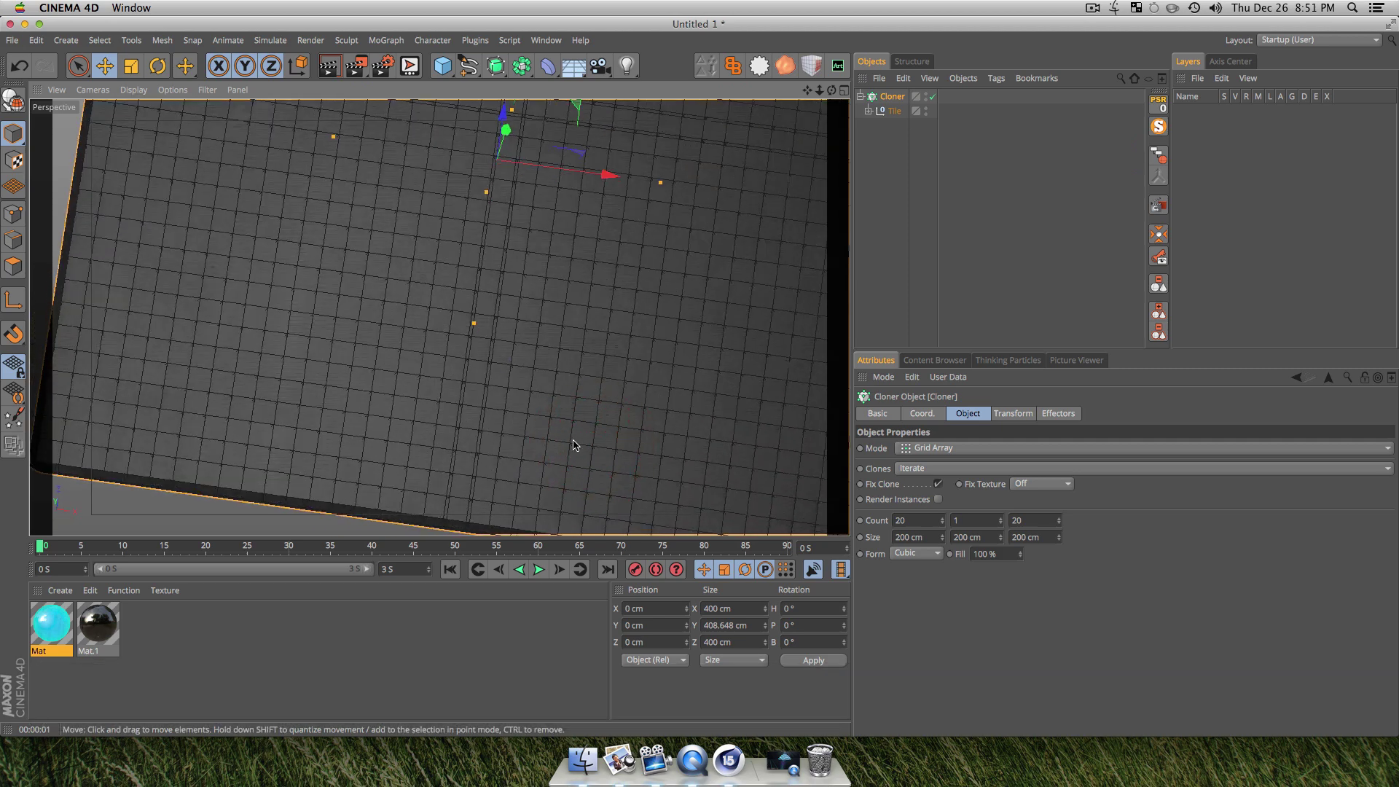
scroll(471, 349, "down", 5)
scroll(471, 350, "up", 1)
scroll(532, 332, "down", 4)
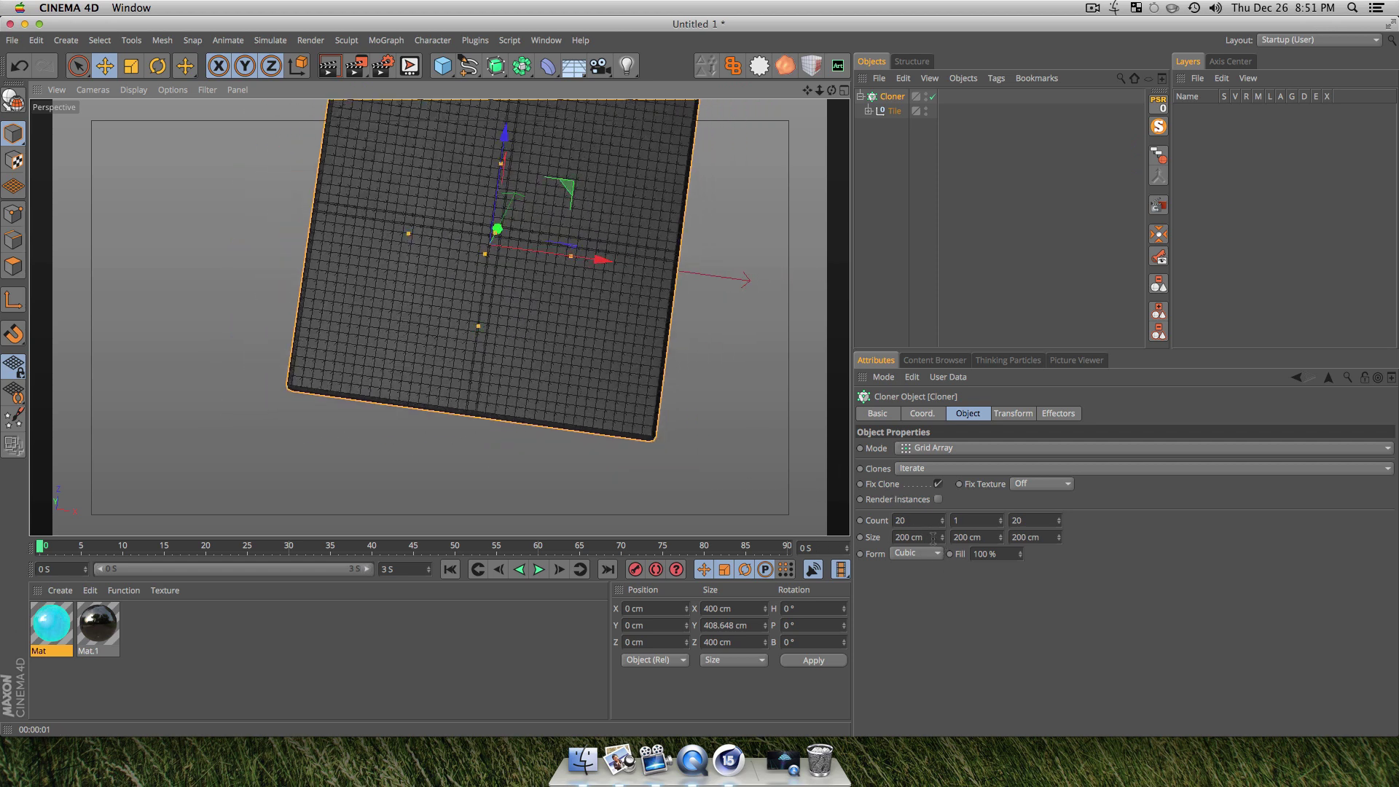
left_click(933, 538)
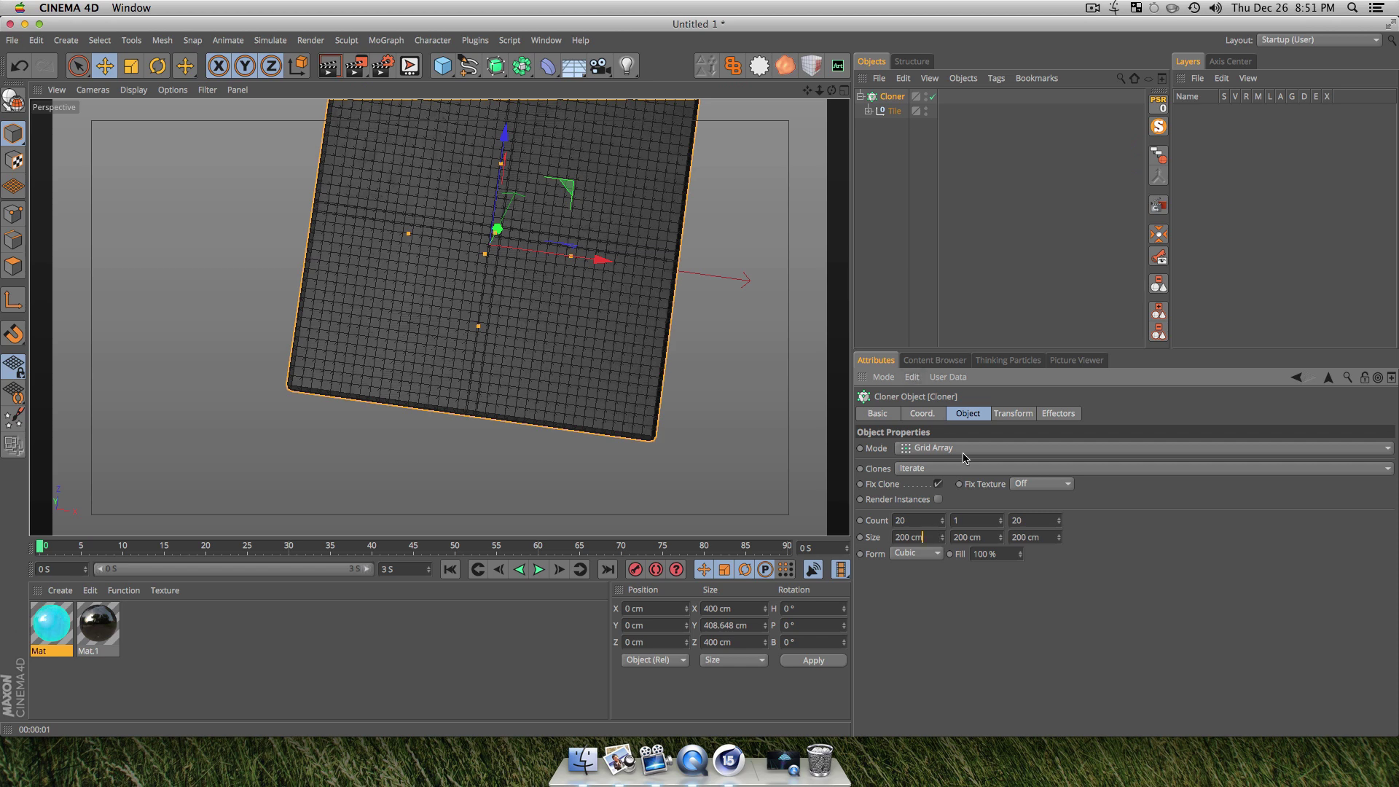
mouse_move(941, 540)
left_mouse_down()
mouse_move(1385, 540)
mouse_move(1289, 541)
left_mouse_up()
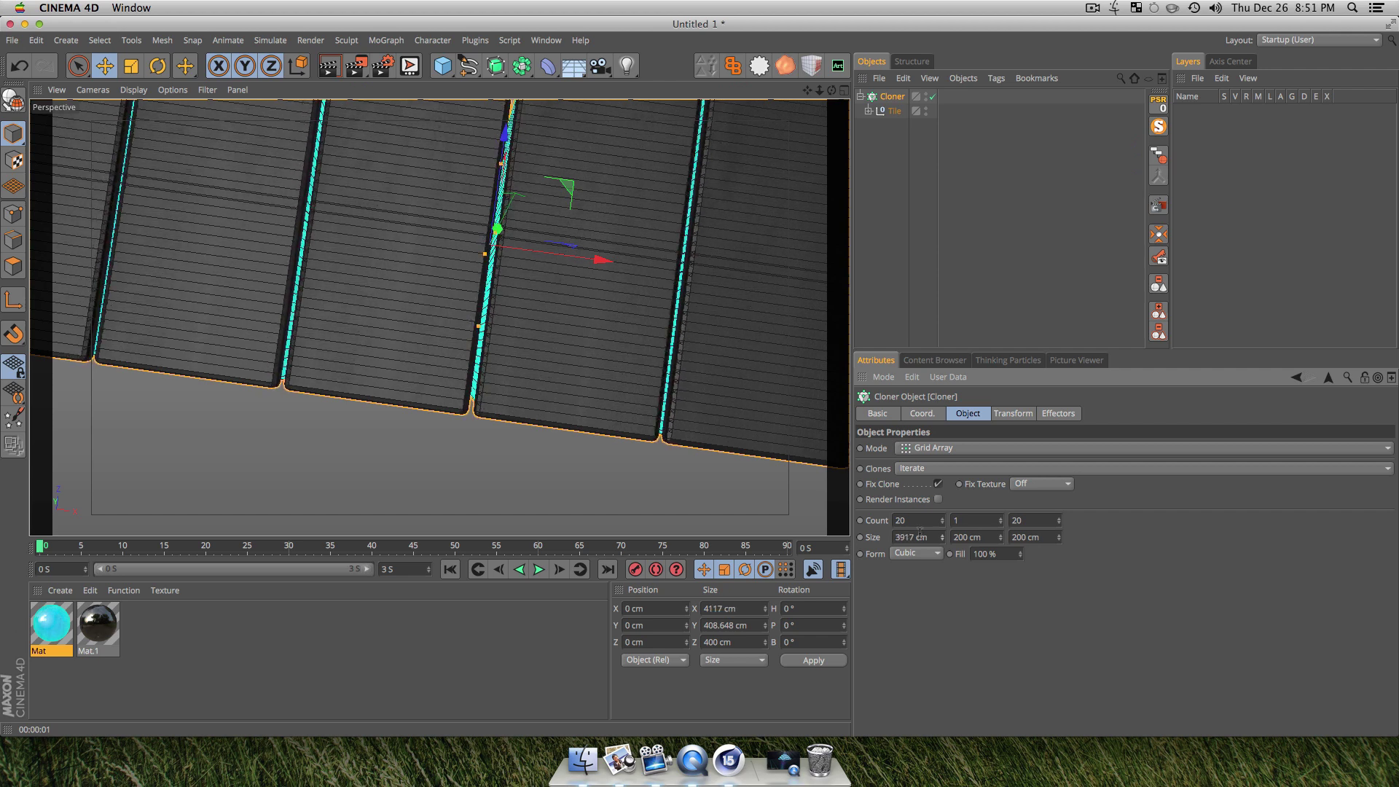
- Check the gaps between tiles in the reference Sci-fi Ripple movie in QuickTime Player, and return to CINEMA 4D
left_click(779, 769)
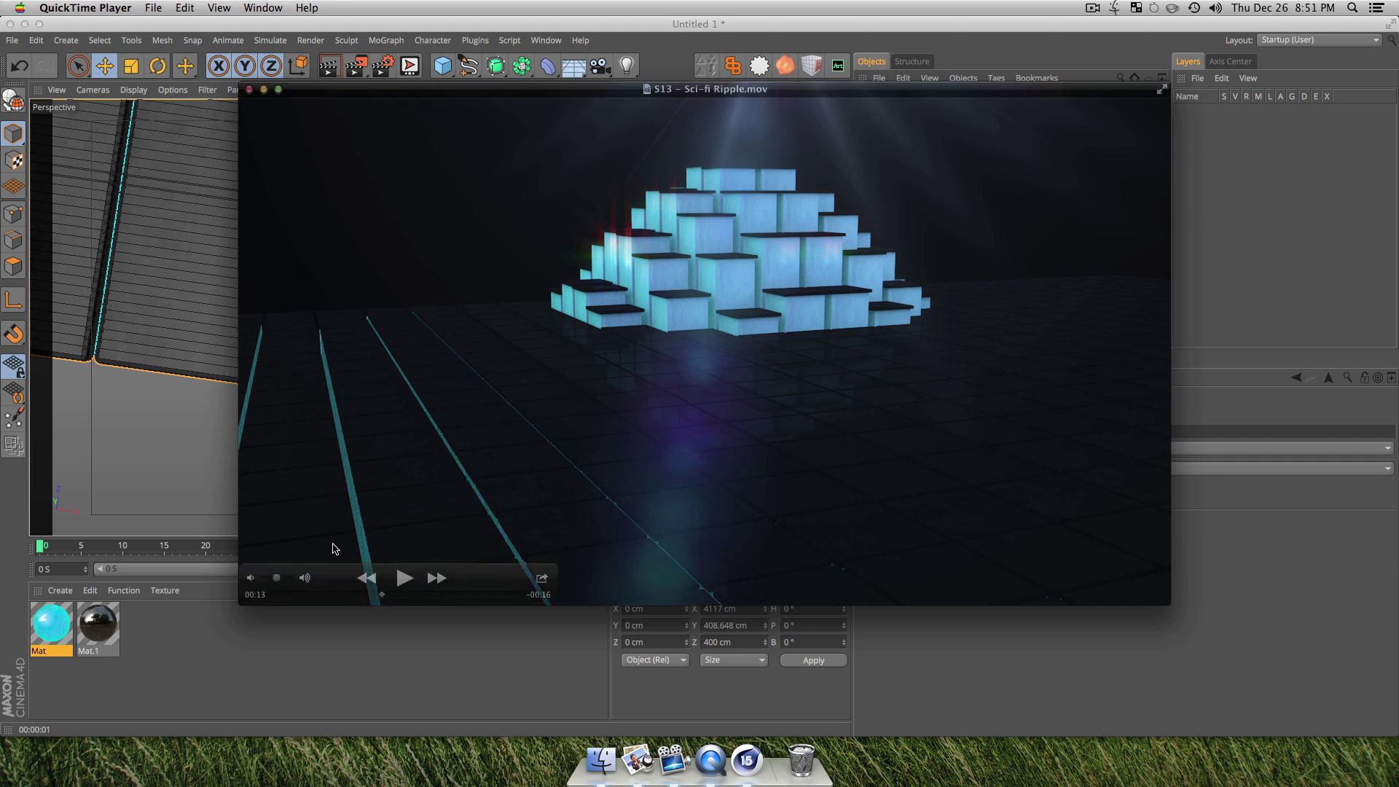
key("super+h")
left_click(943, 87)
left_click(892, 111)
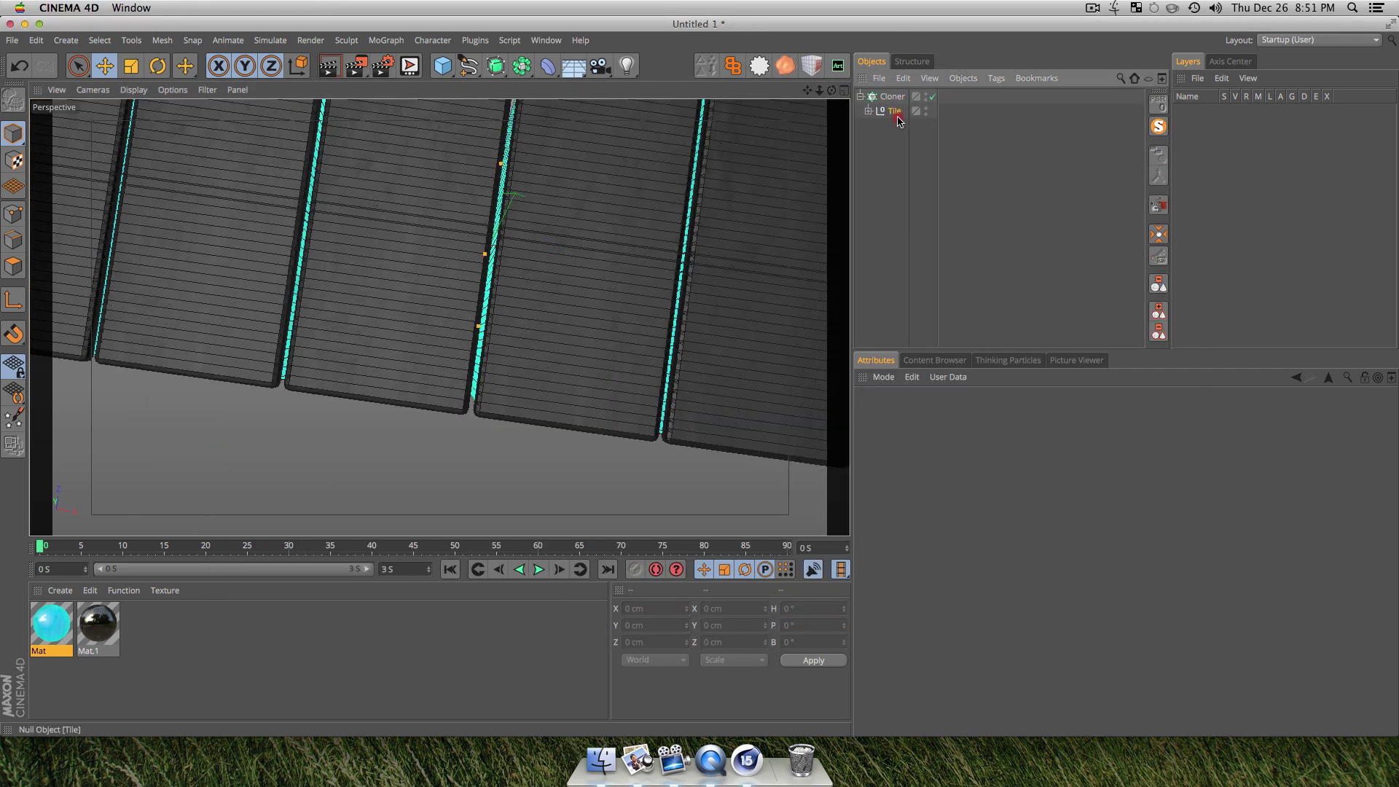
- Set the Cloner's X size to 3915 cm to fine-tune the gaps between tile columns
key("3")
left_click_drag(731, 372, 698, 266)
left_click(892, 97)
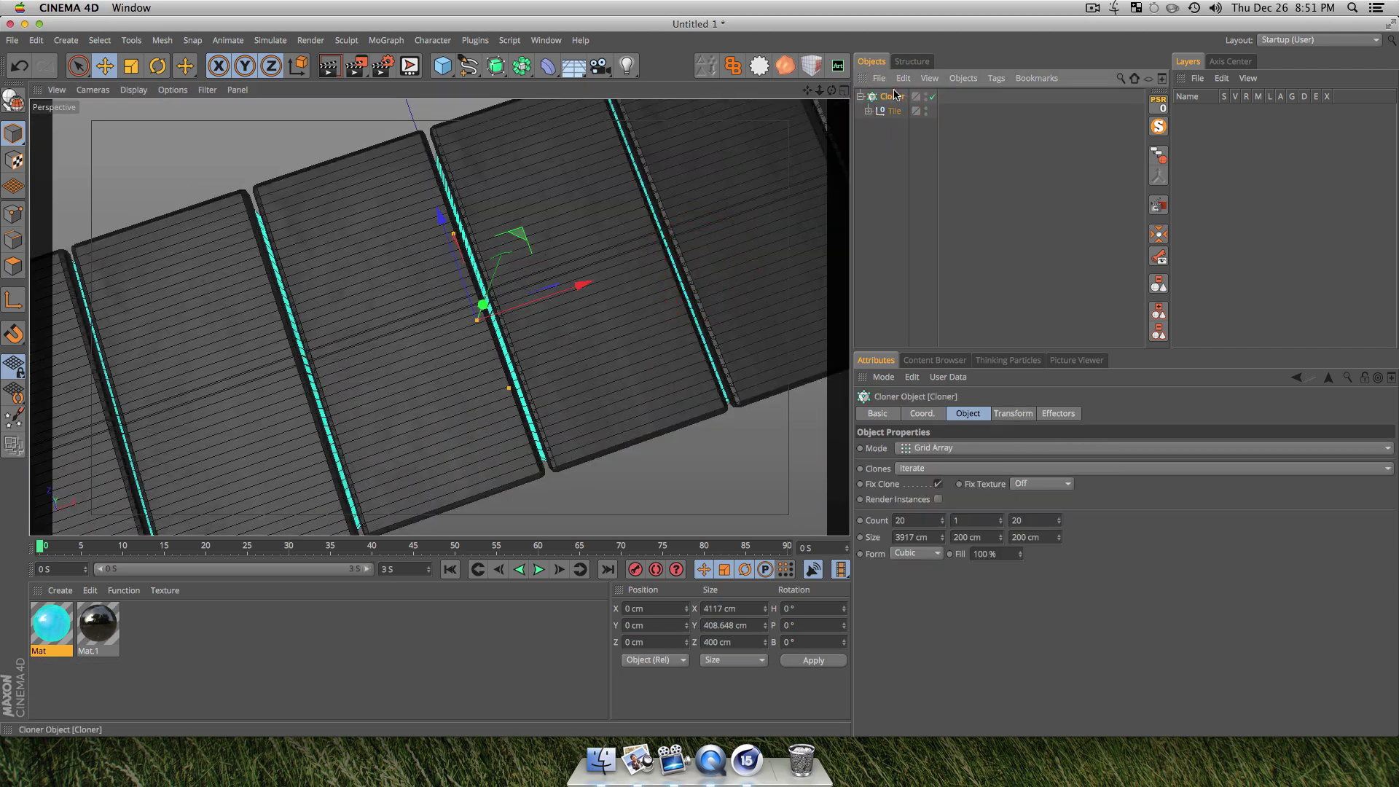
left_click(903, 536)
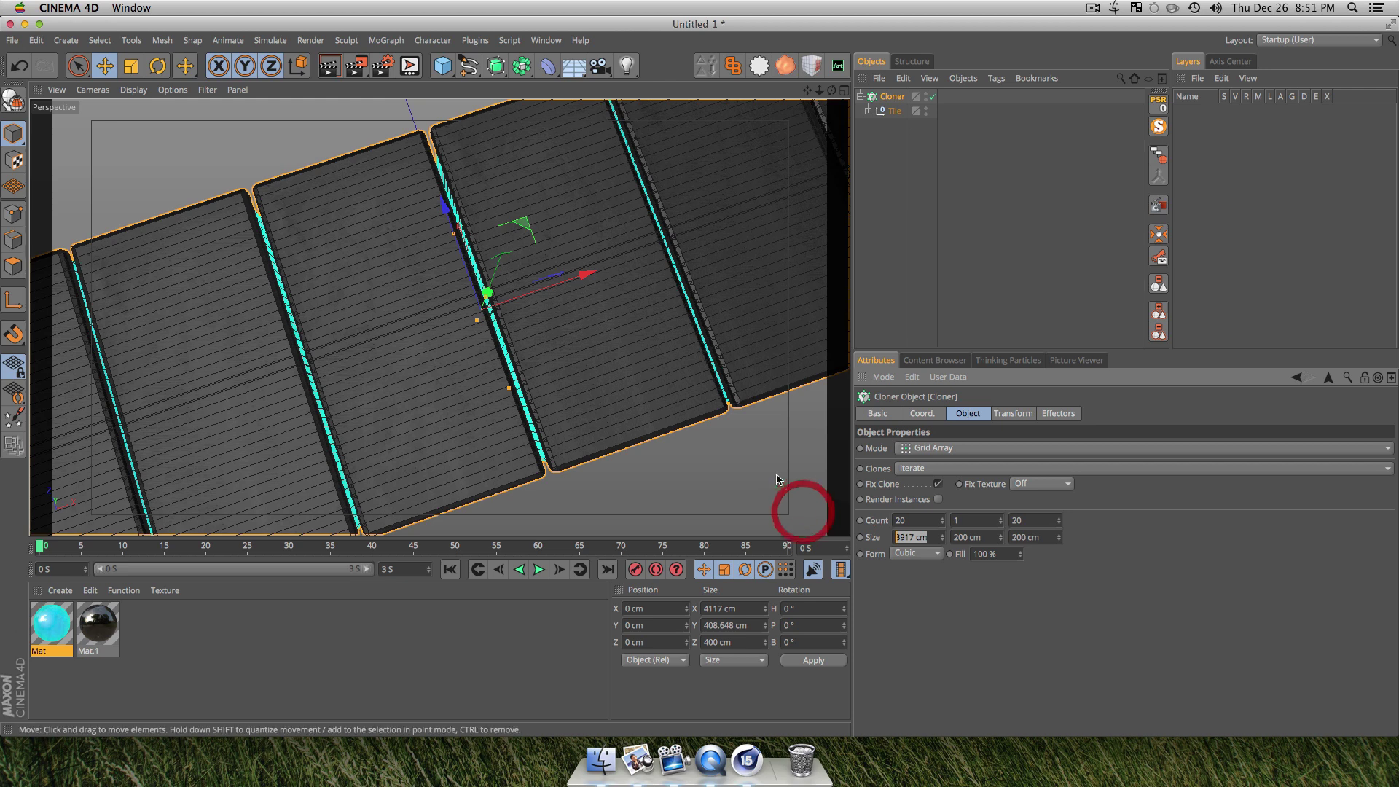
type("3")
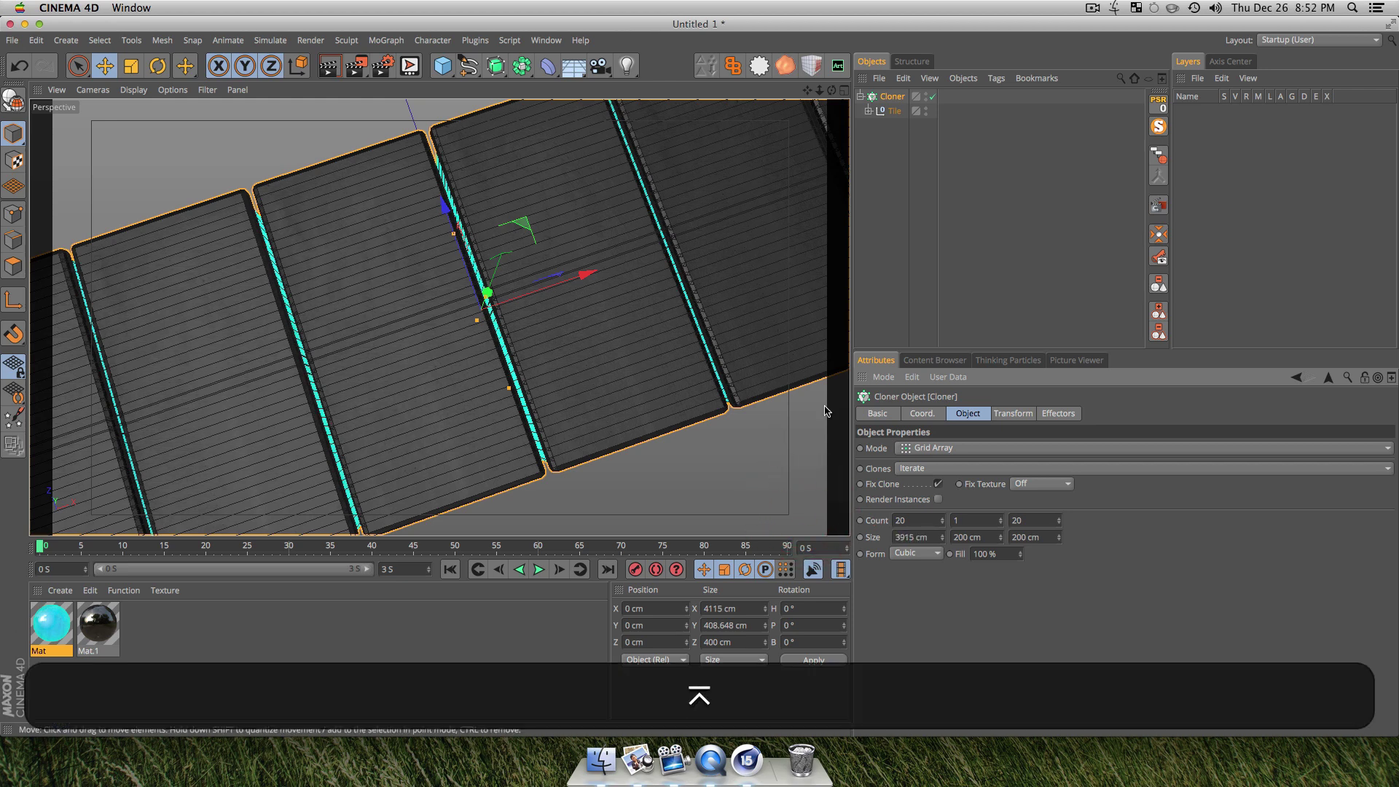
- Copy the Cloner's X size into its Z size, making it 3915 cm
key("super+c")
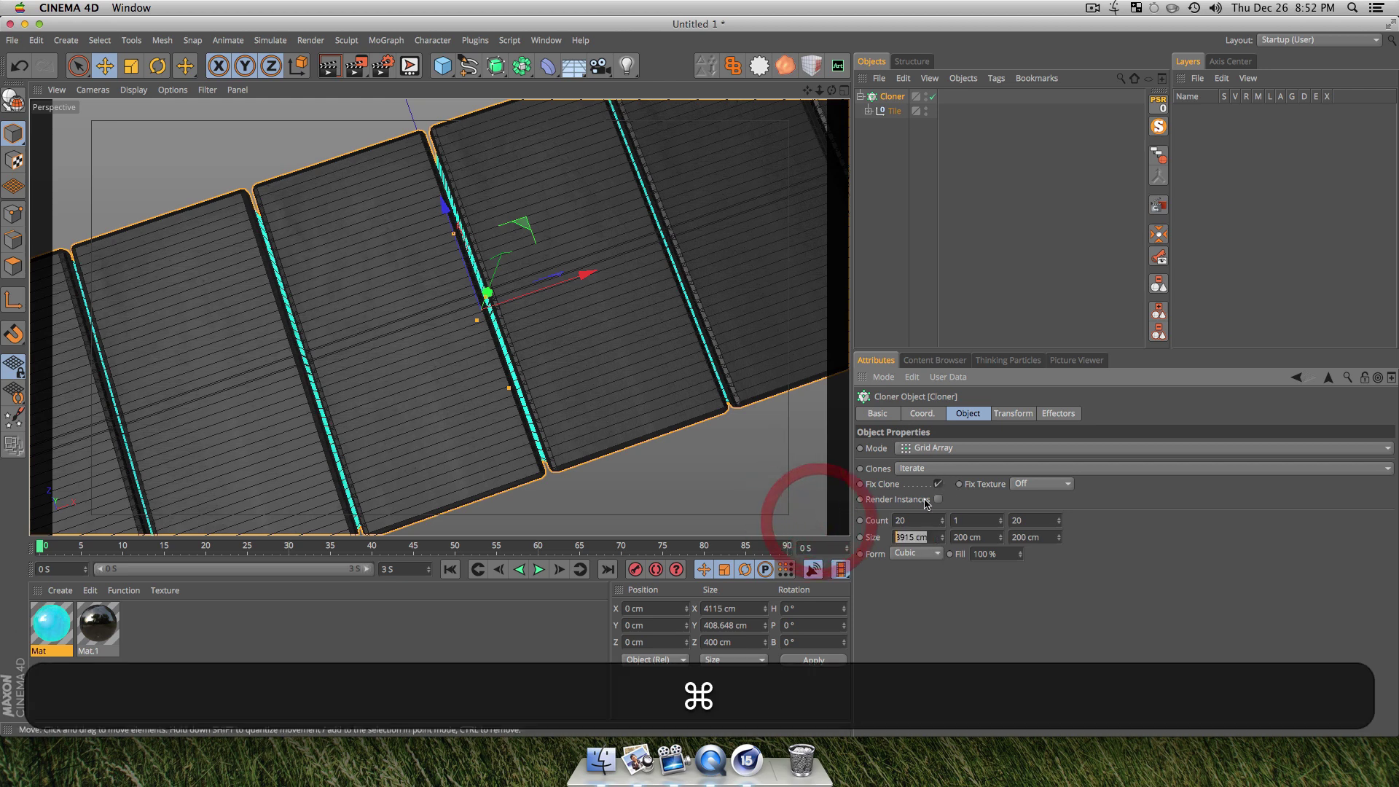
double_click(1035, 537)
key("super+v")
left_click(969, 532)
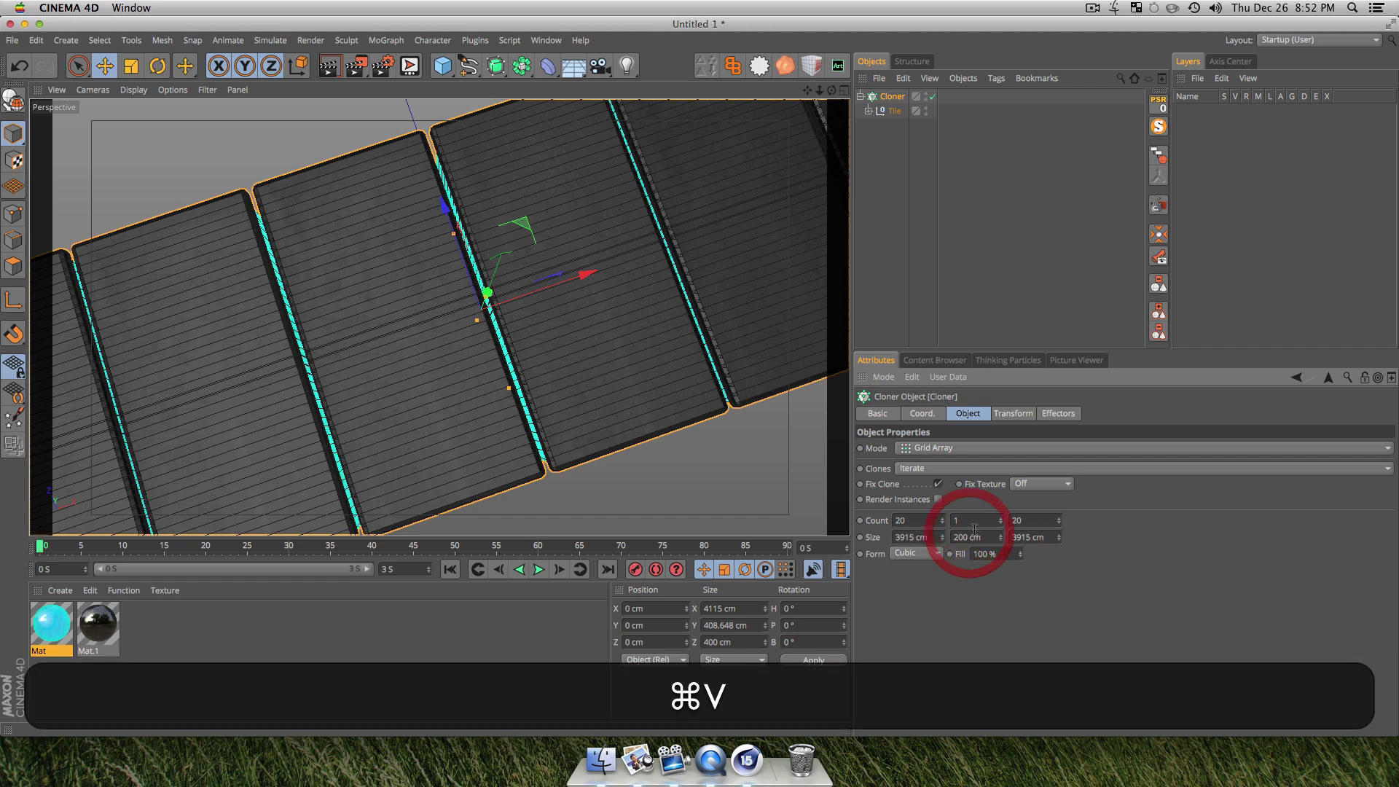
left_click(983, 539)
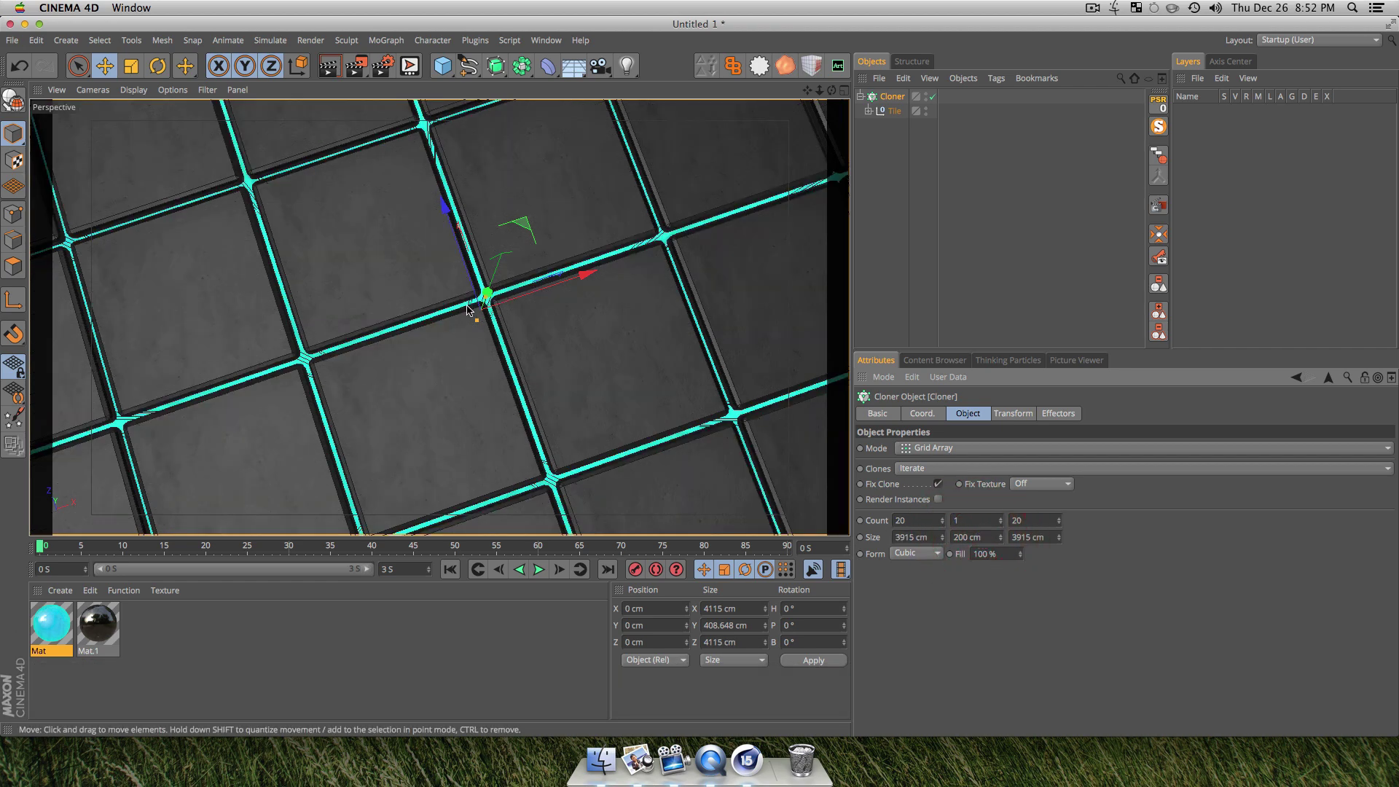
- Render a viewport preview of the spaced tile grid and inspect the grid from other angles
scroll(471, 311, "down", 5)
scroll(473, 309, "down", 3)
key("3")
left_click_drag(557, 335, 599, 255)
key("1")
key("super+r")
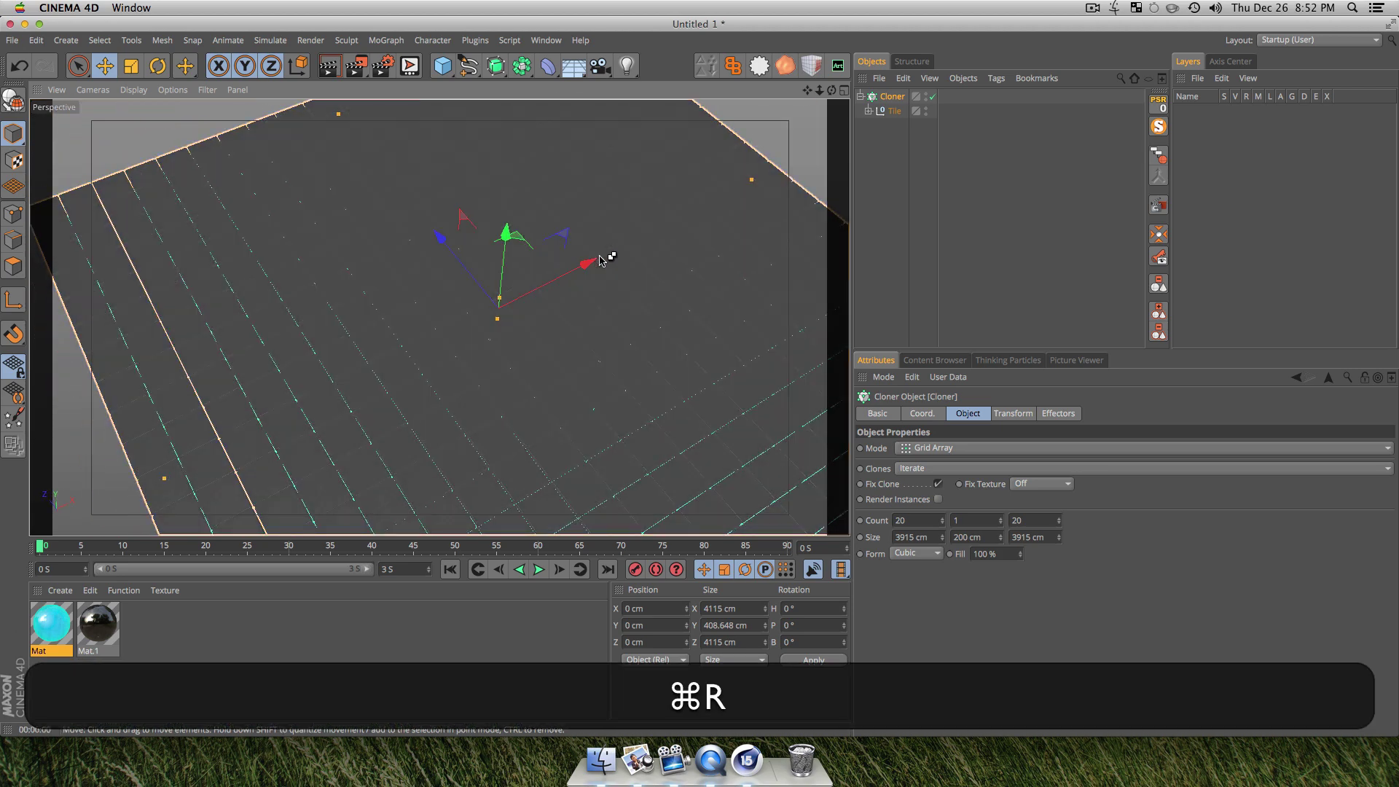
key("super+r")
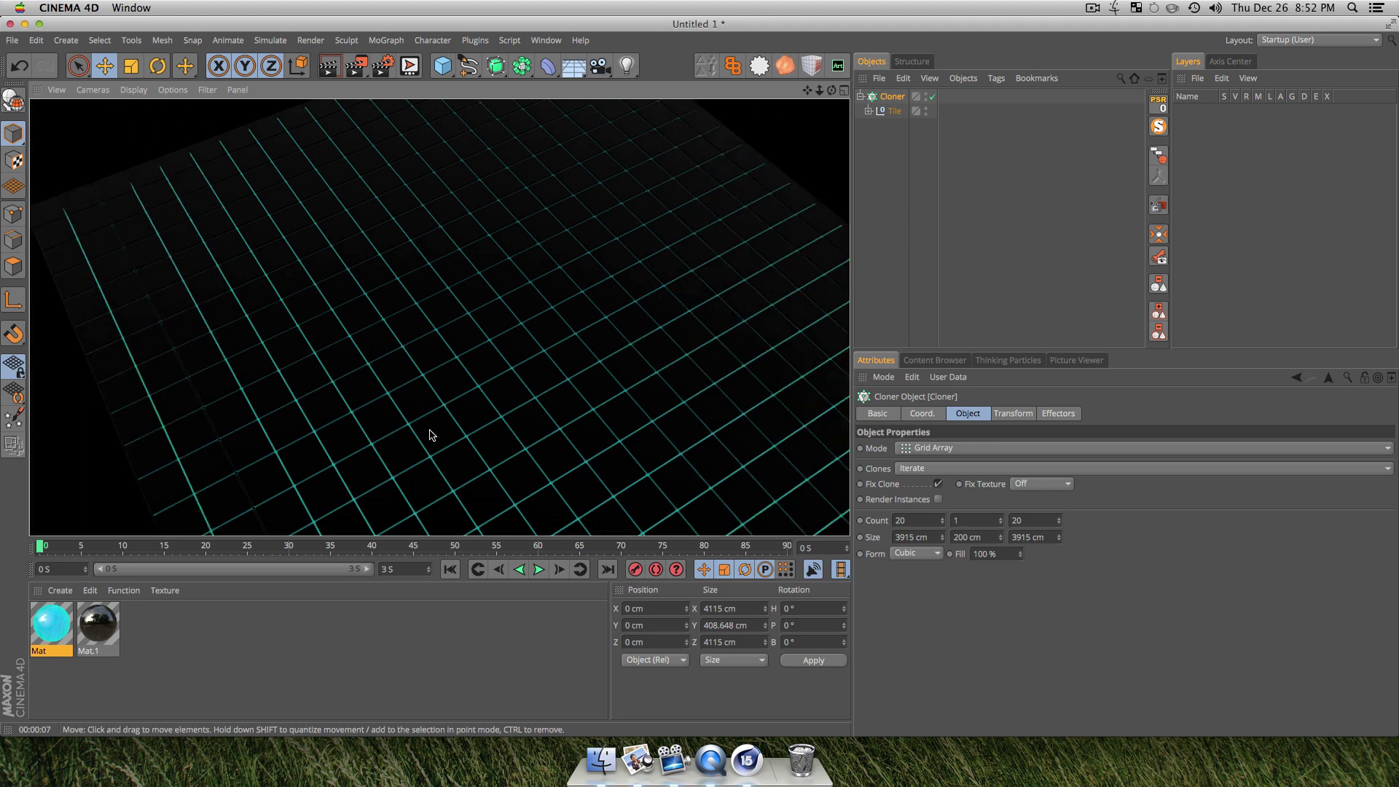
key("3")
left_click_drag(385, 433, 625, 255)
key("1")
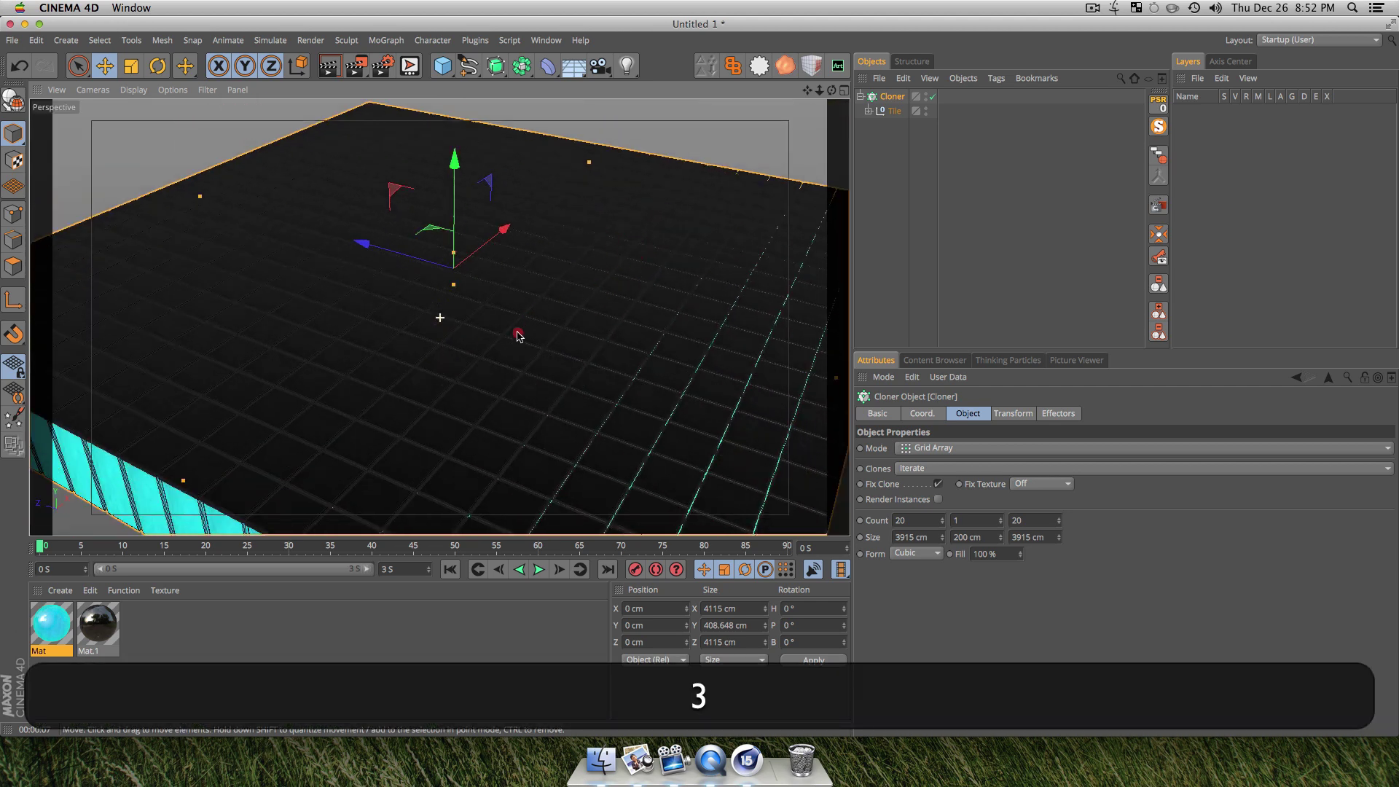
left_click_drag(523, 327, 571, 294)
key("3")
left_click_drag(543, 347, 548, 443)
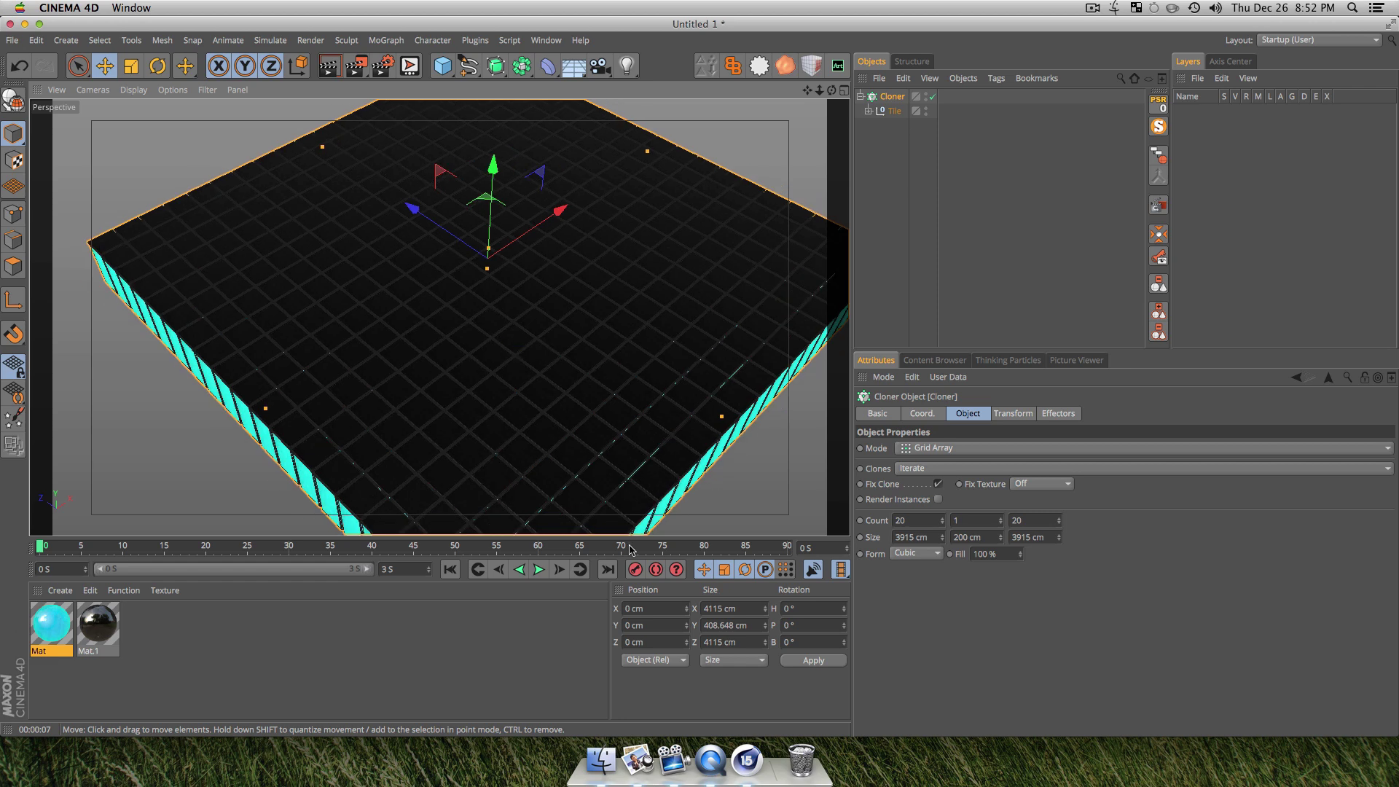
- Review the raised block formation in the reference Sci-fi Ripple movie in QuickTime Player, and return to CINEMA 4D
right_click(710, 766)
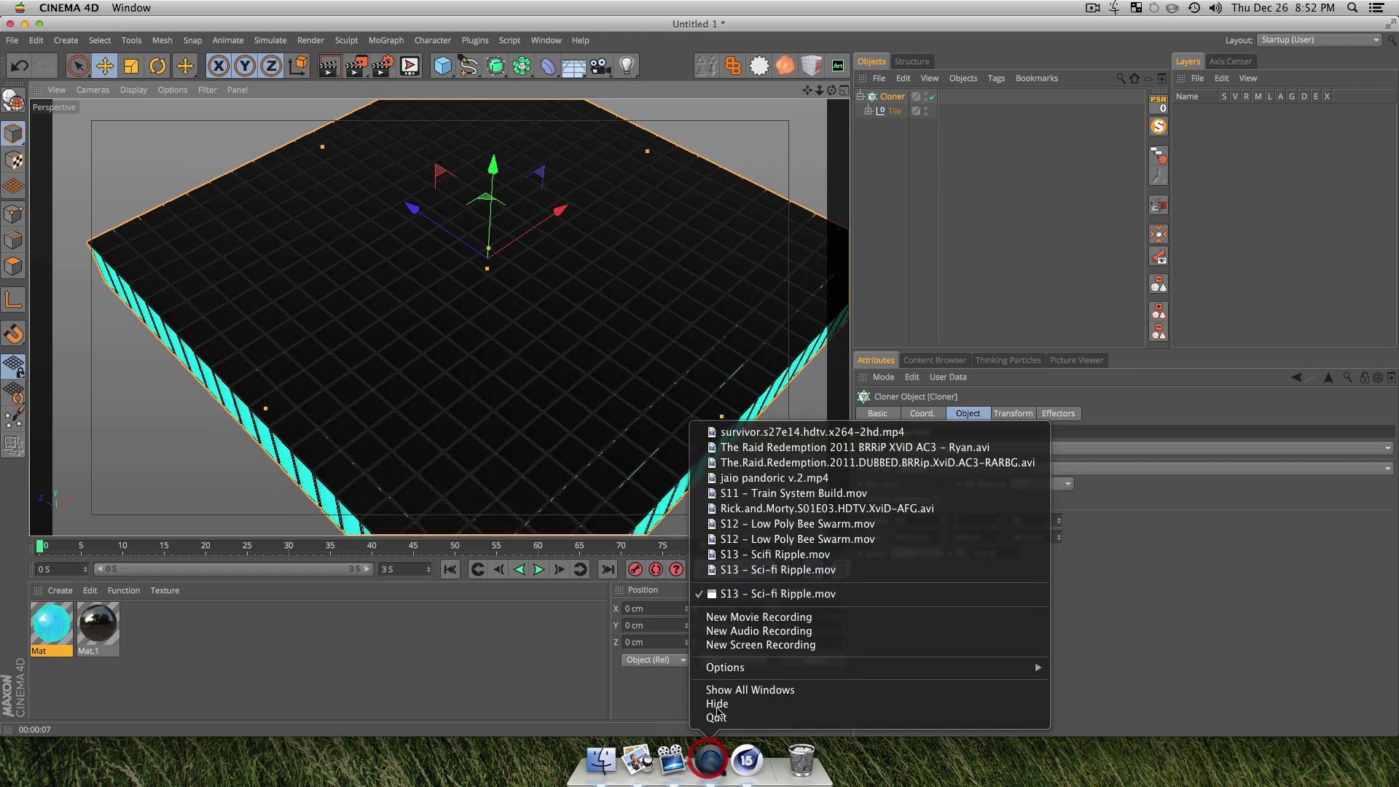
left_click(741, 571)
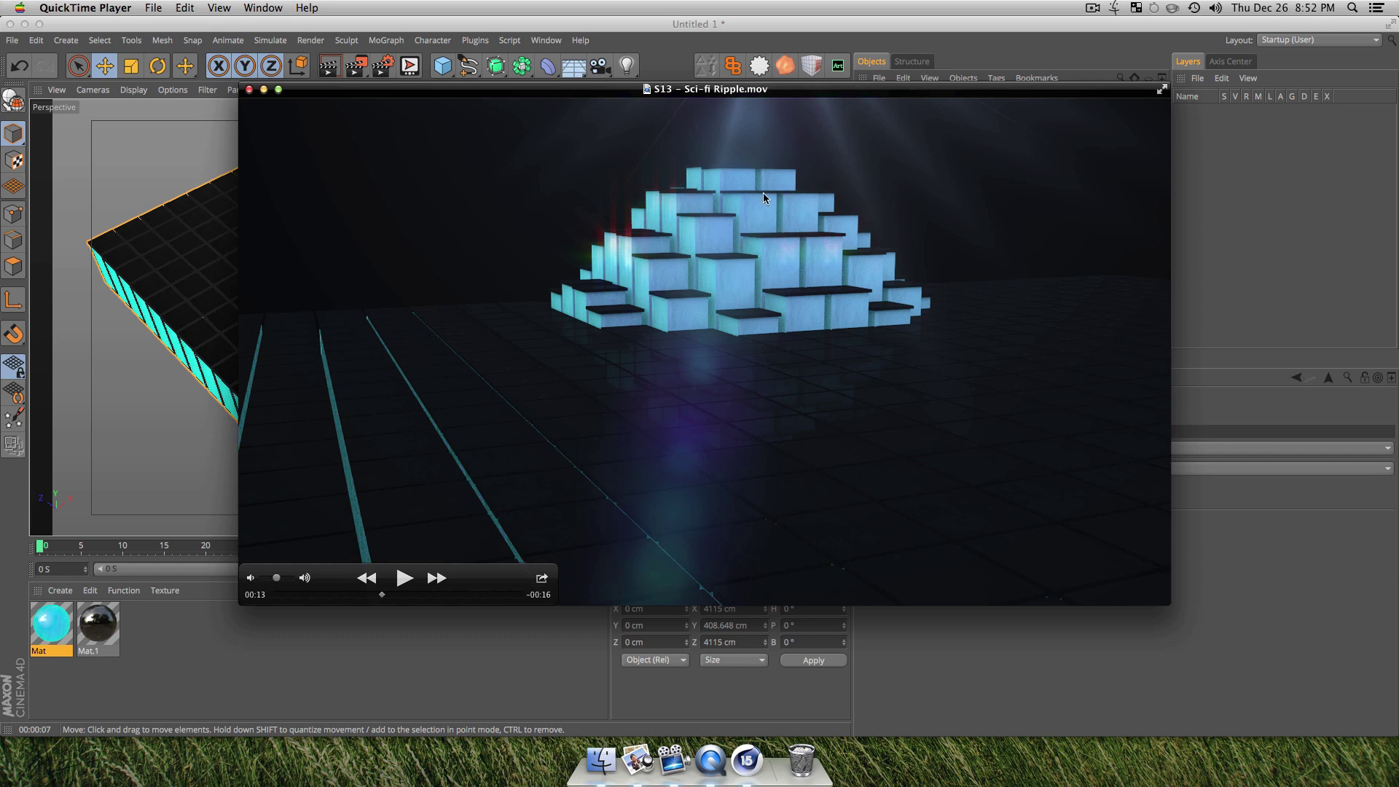
mouse_move(427, 604)
left_mouse_down()
mouse_move(453, 589)
mouse_move(401, 598)
left_mouse_up()
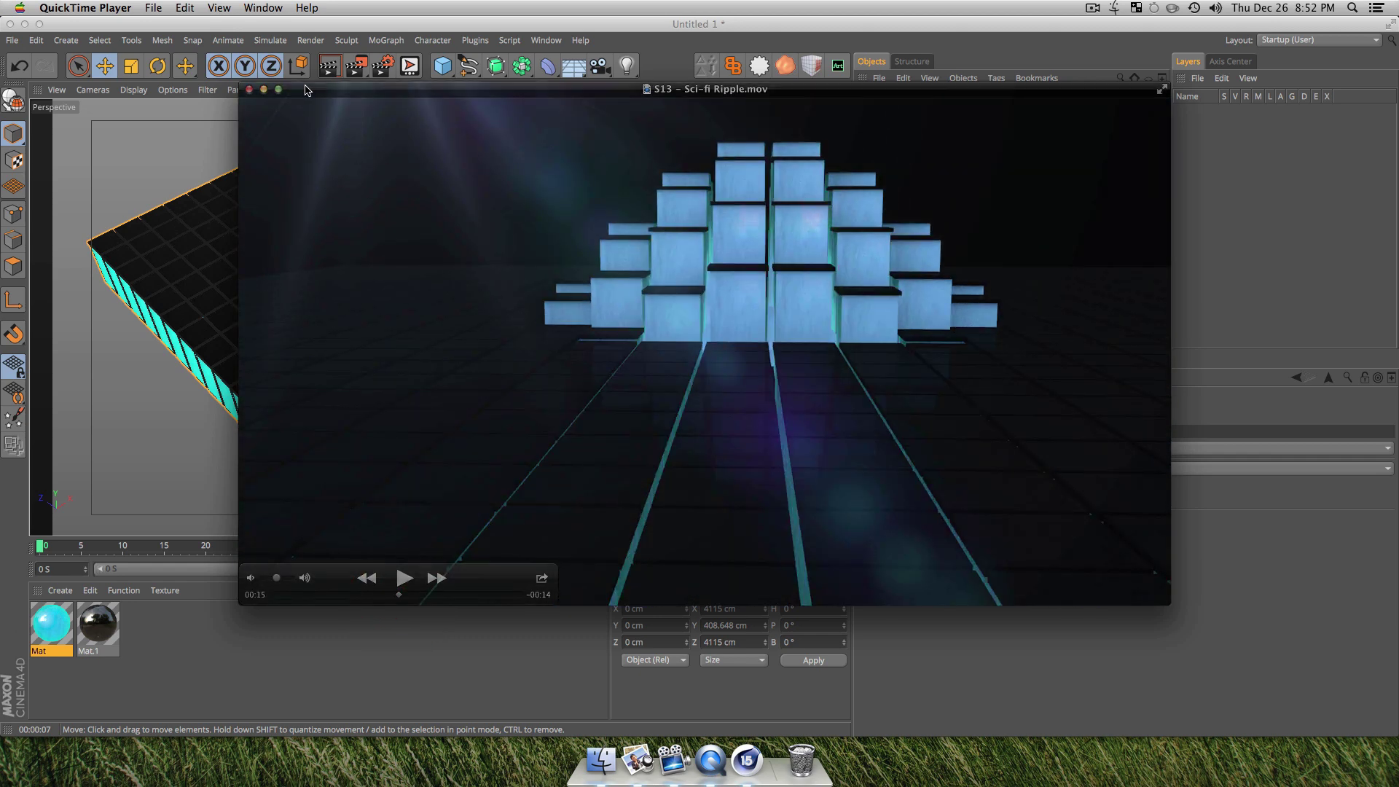
left_click(263, 89)
left_click(897, 211)
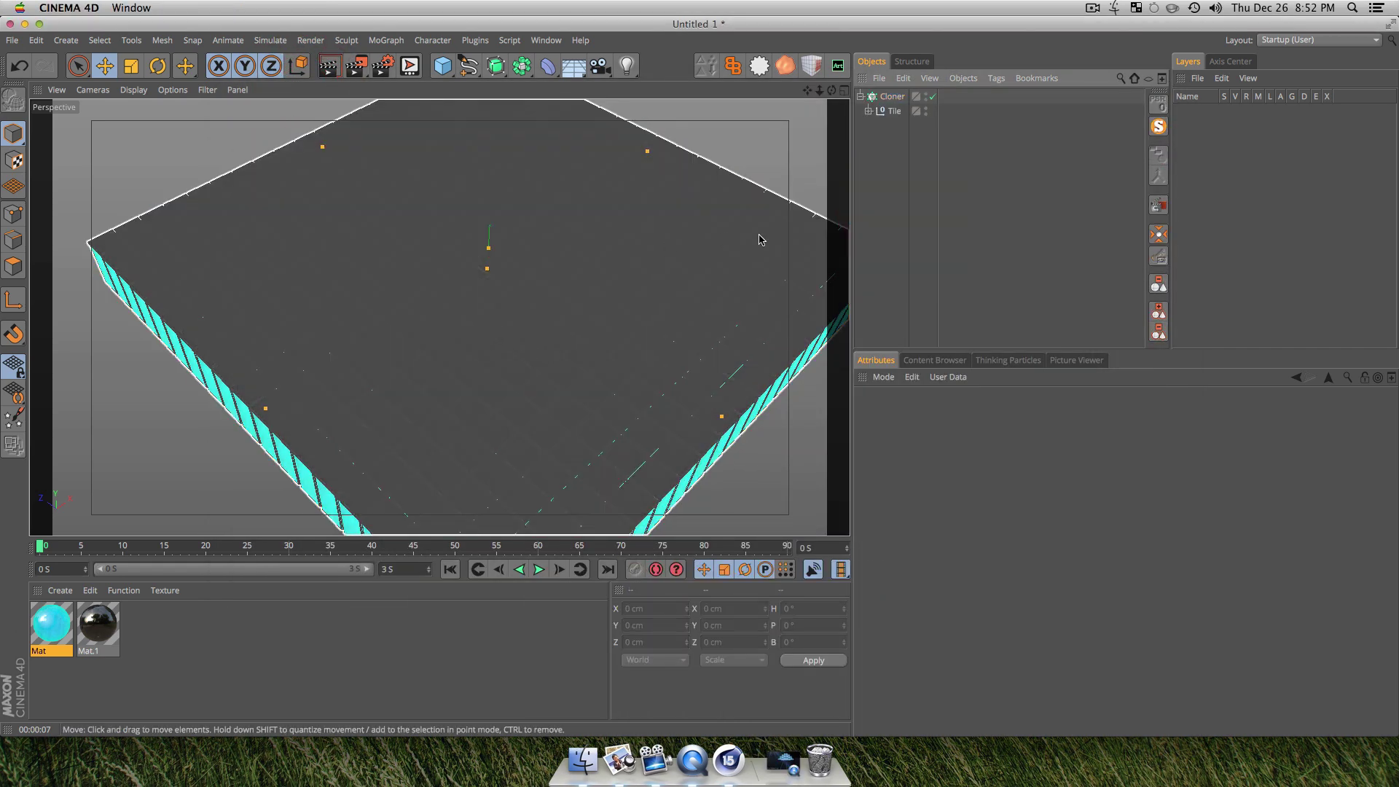
left_click(893, 98)
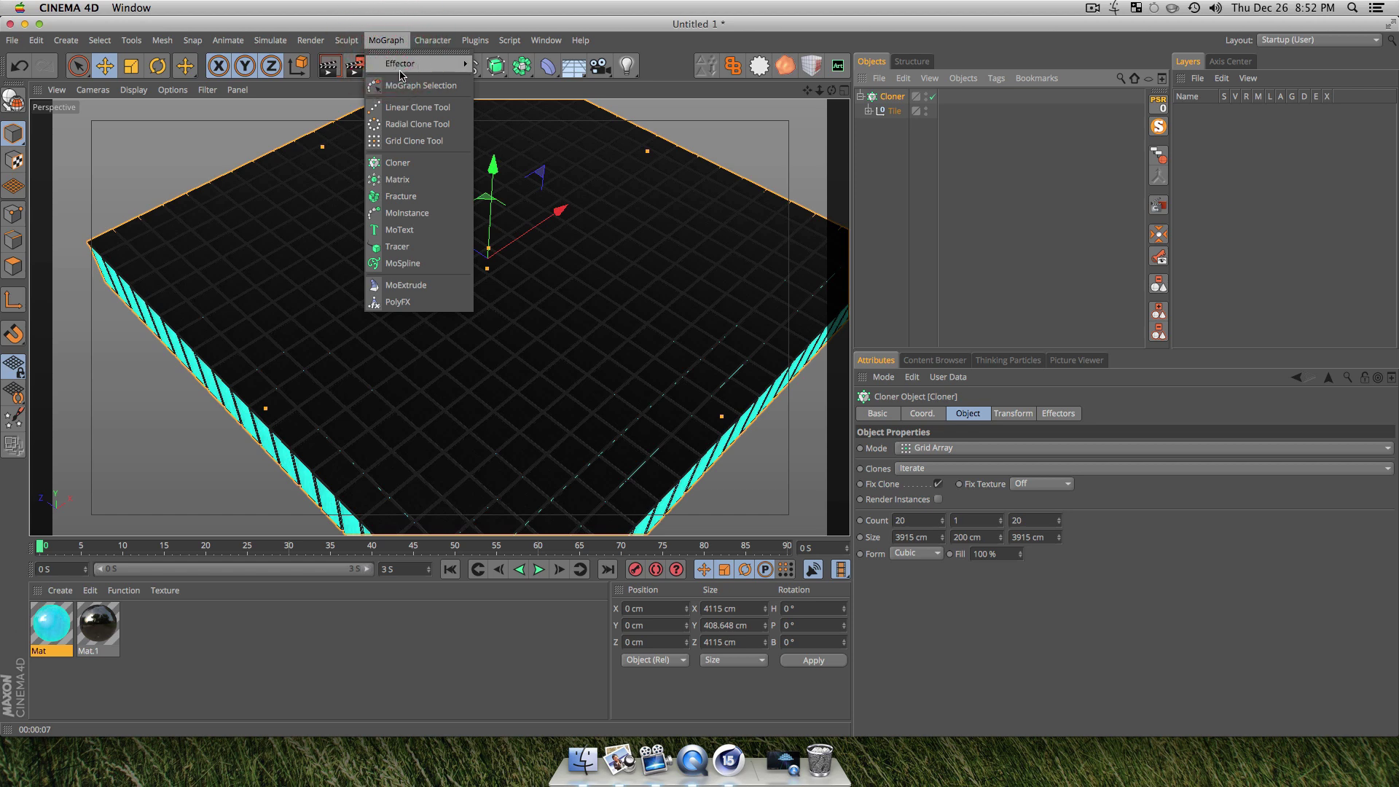
mouse_move(400, 73)
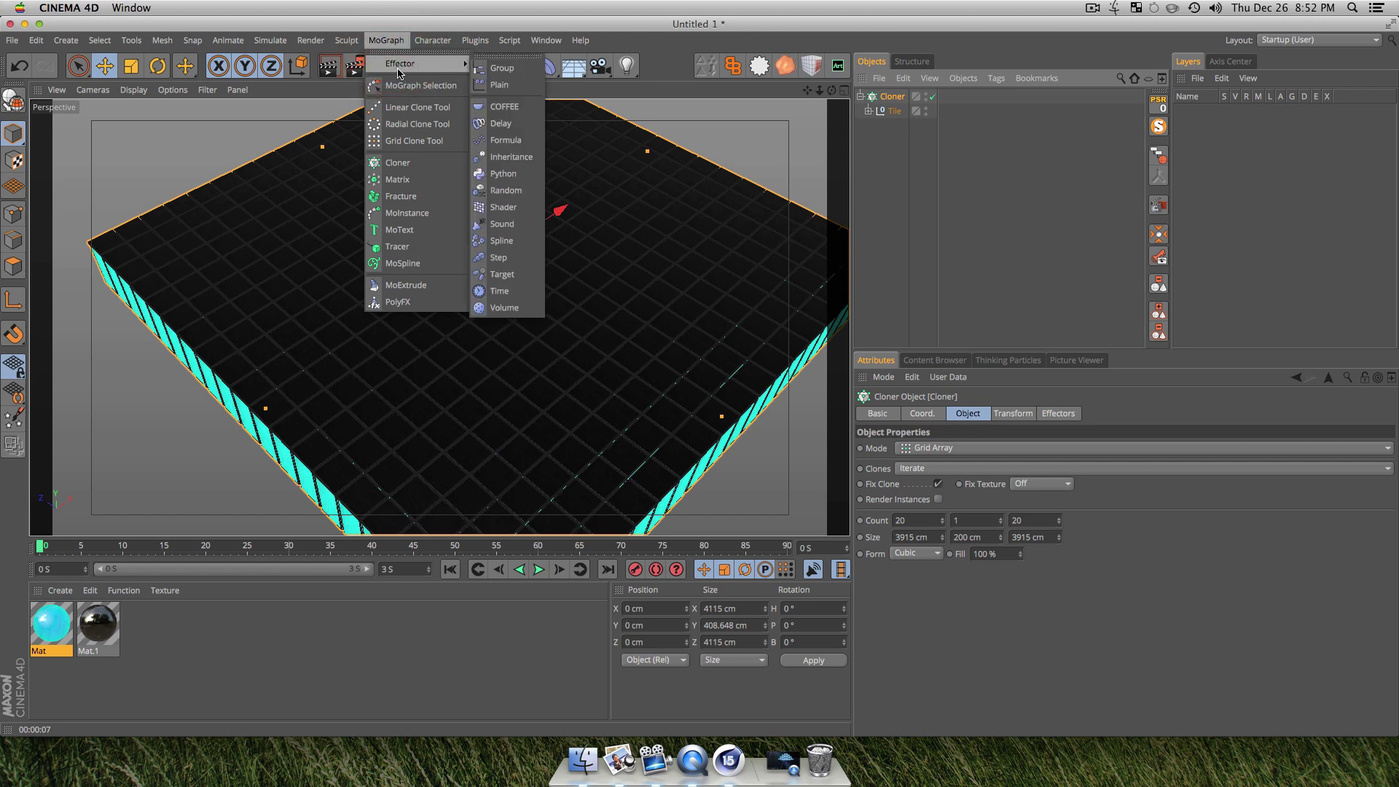
left_click(502, 208)
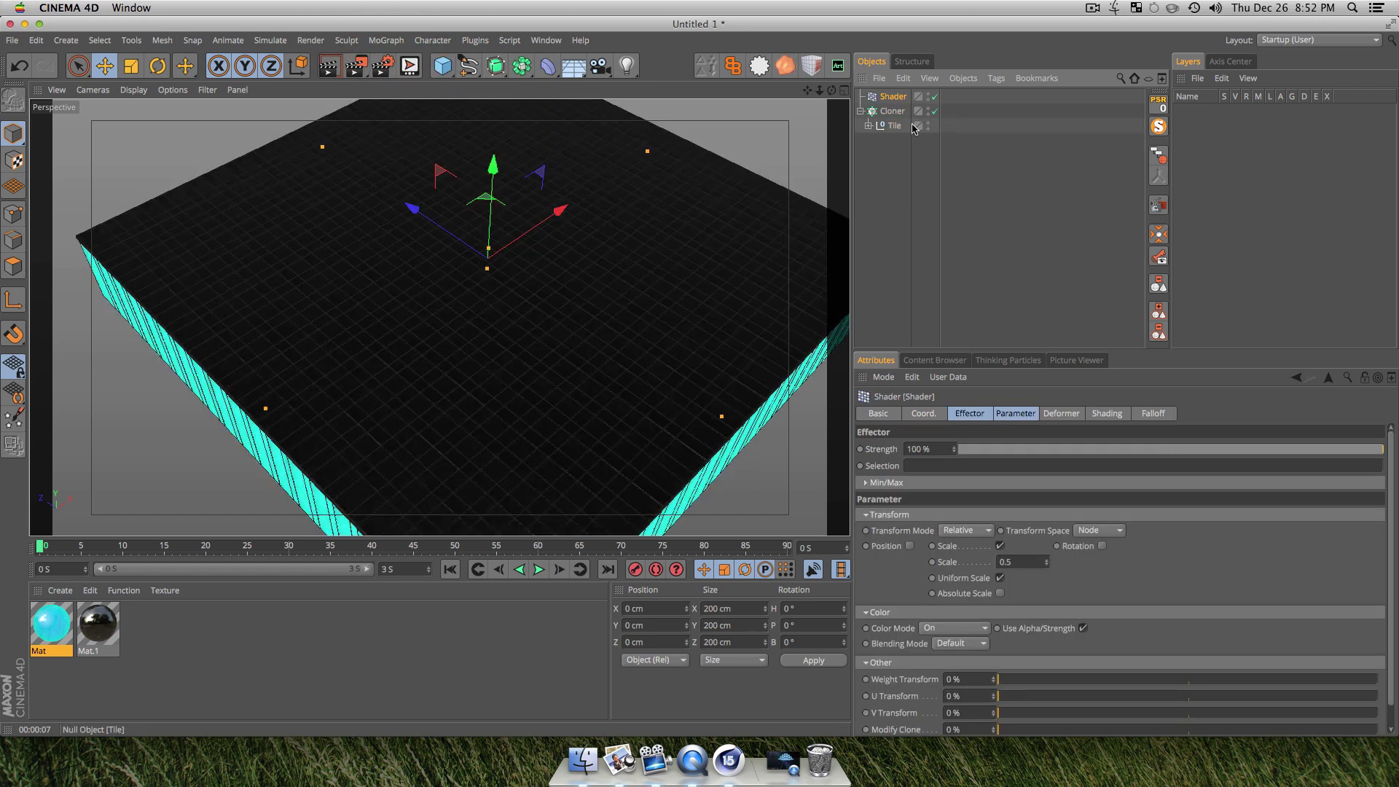
key("super+z")
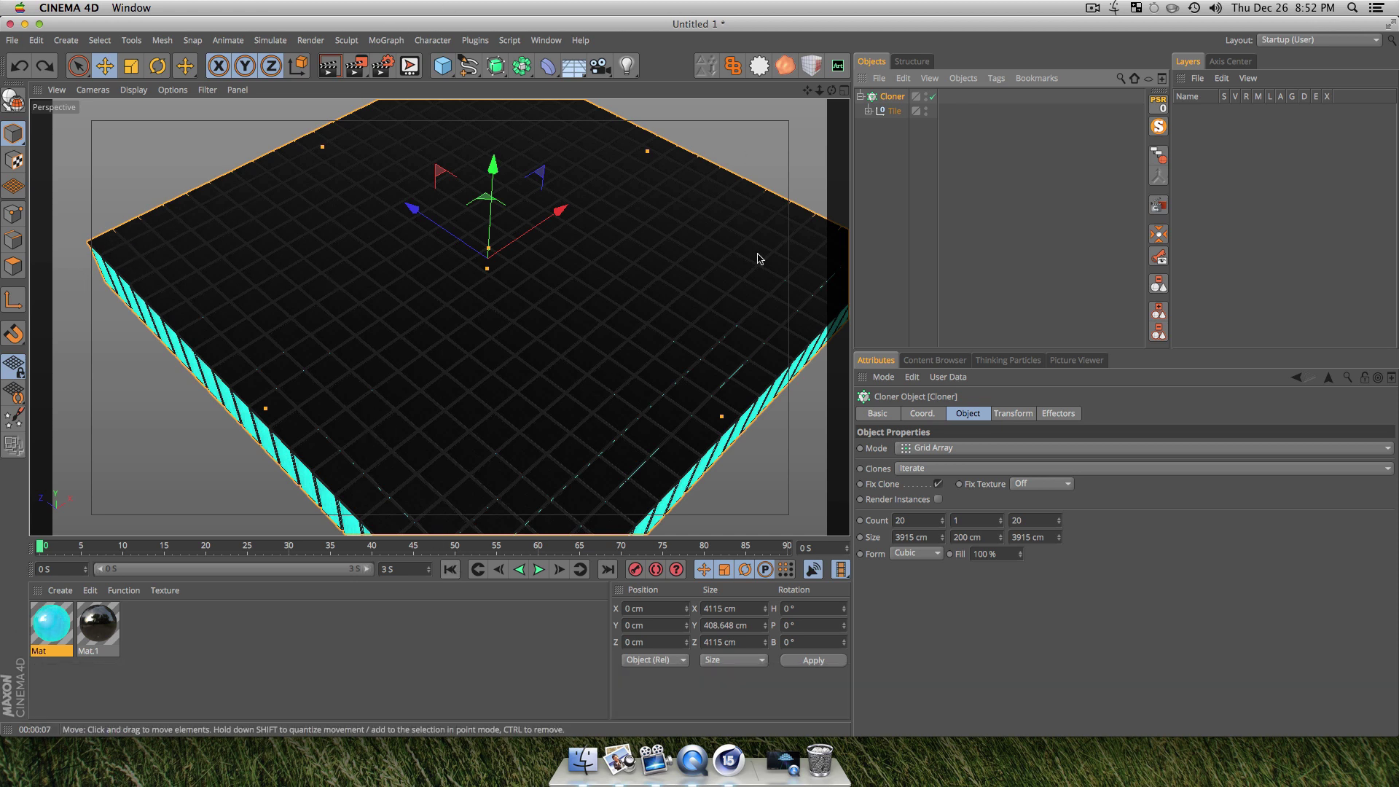
- Add a MoGraph Shader effector to the Cloner
left_click(383, 38)
mouse_move(394, 63)
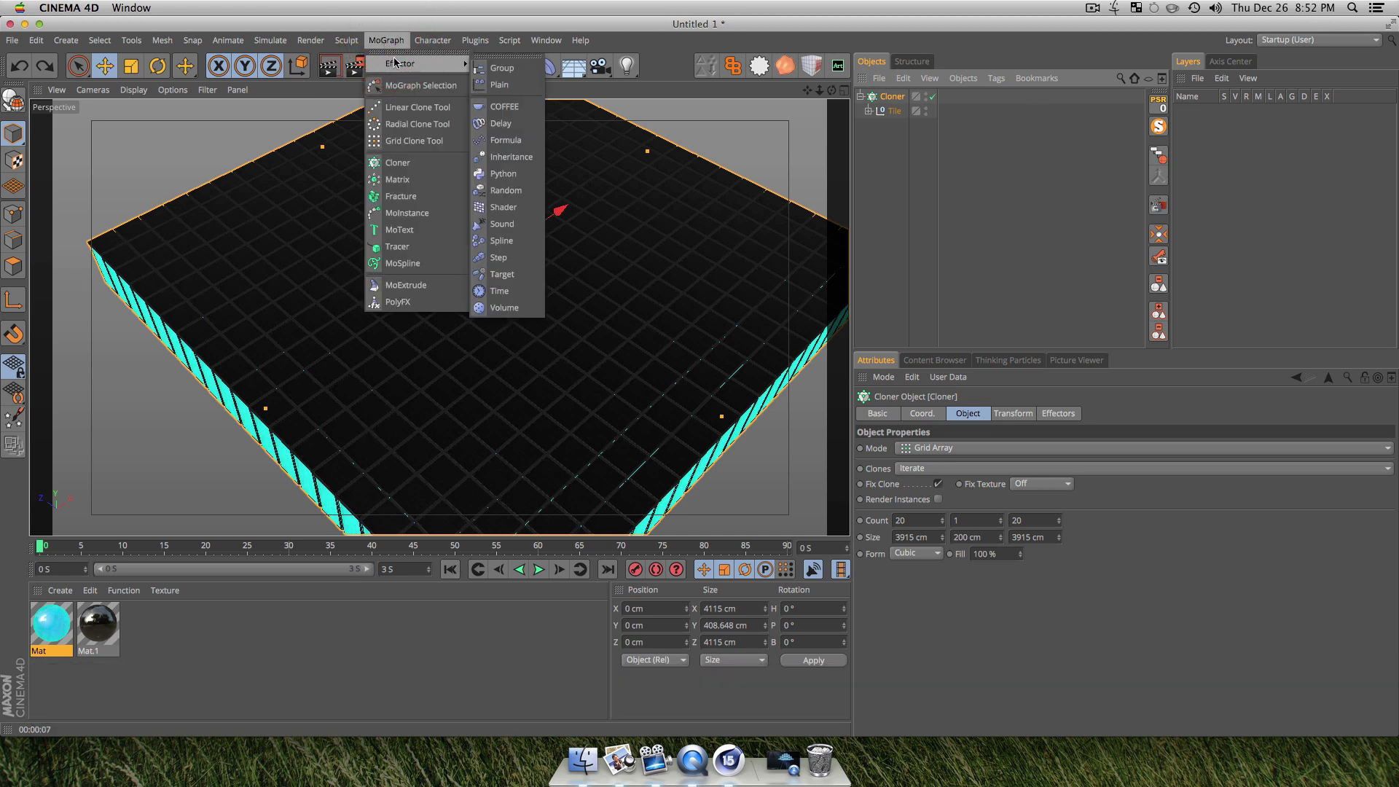
left_click(503, 207)
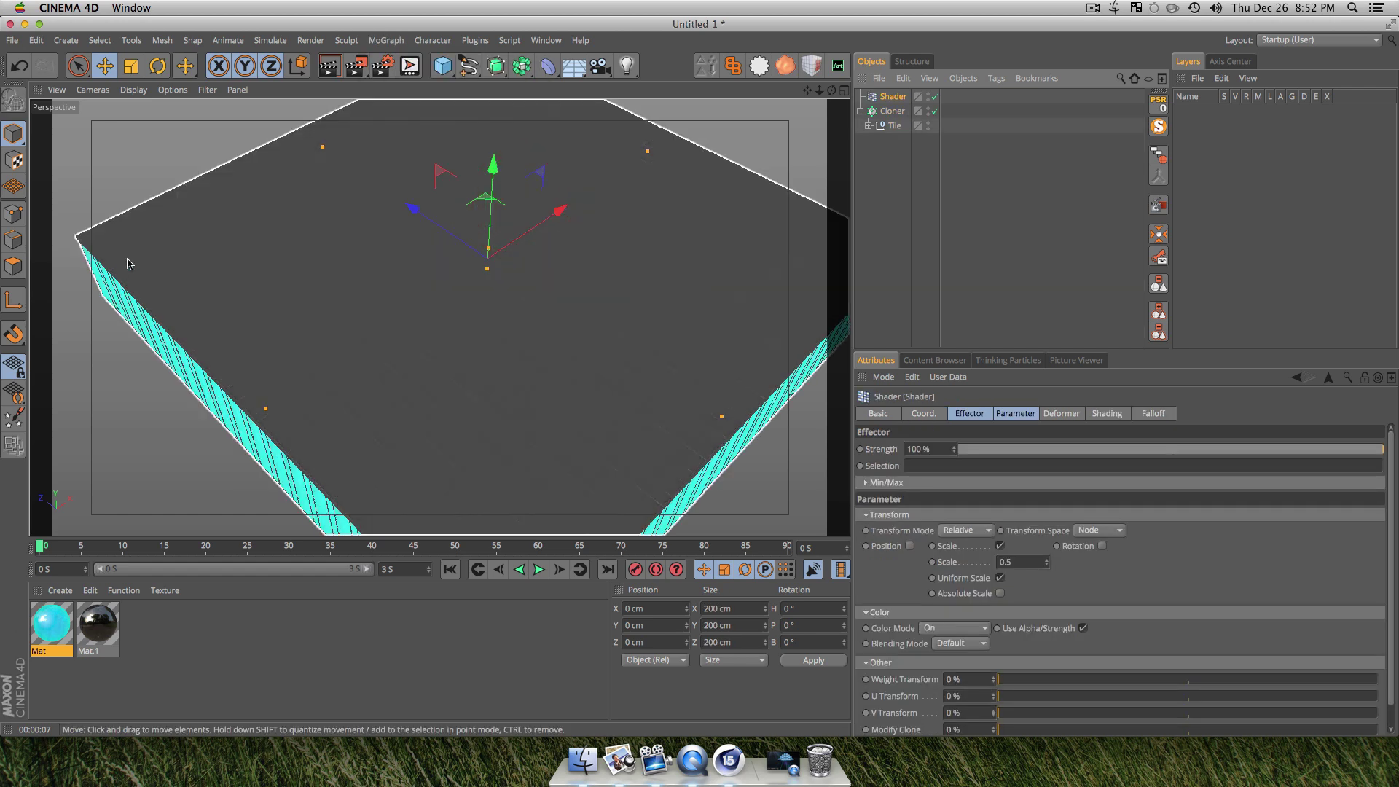
- Turn off the Shader effector's Scale transform
key("3")
left_click_drag(559, 427, 369, 390)
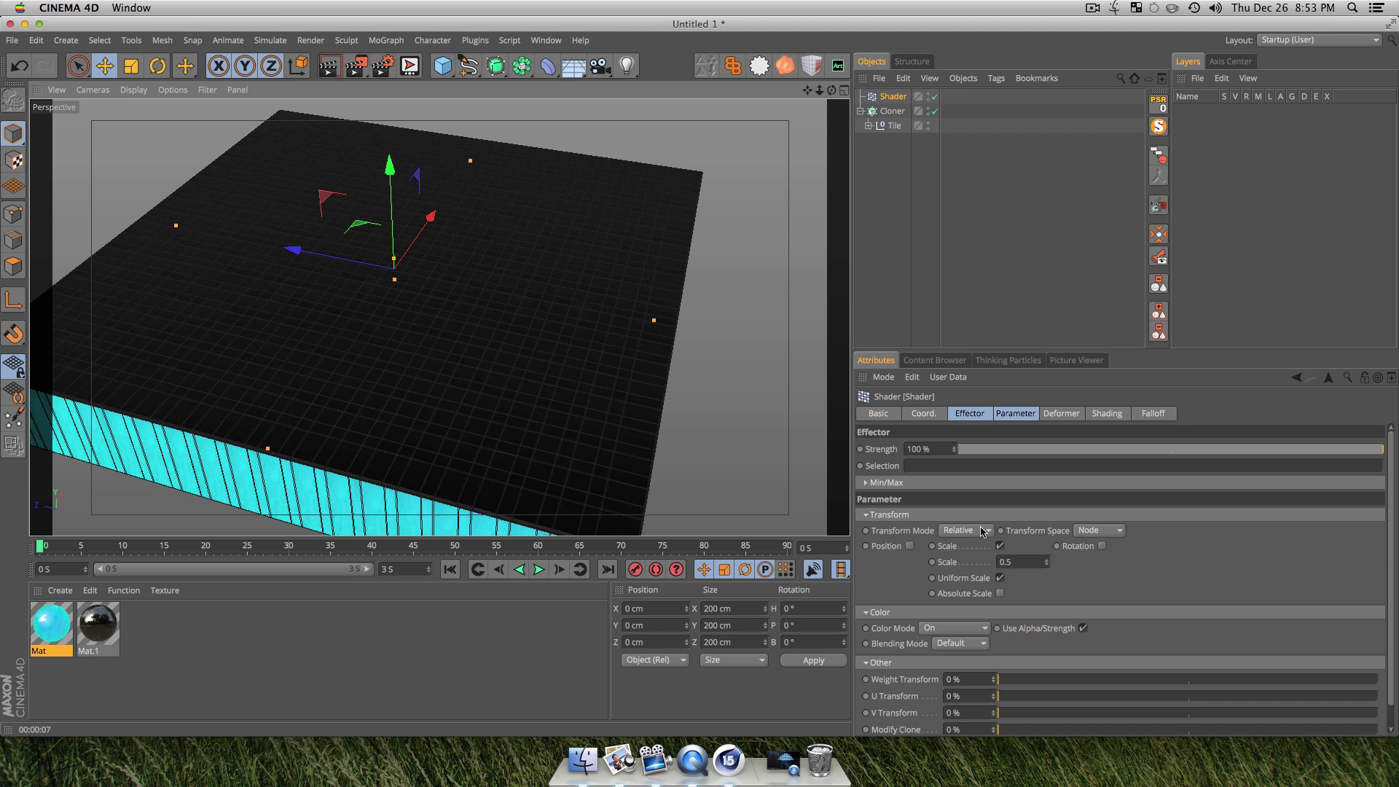
left_click(901, 103)
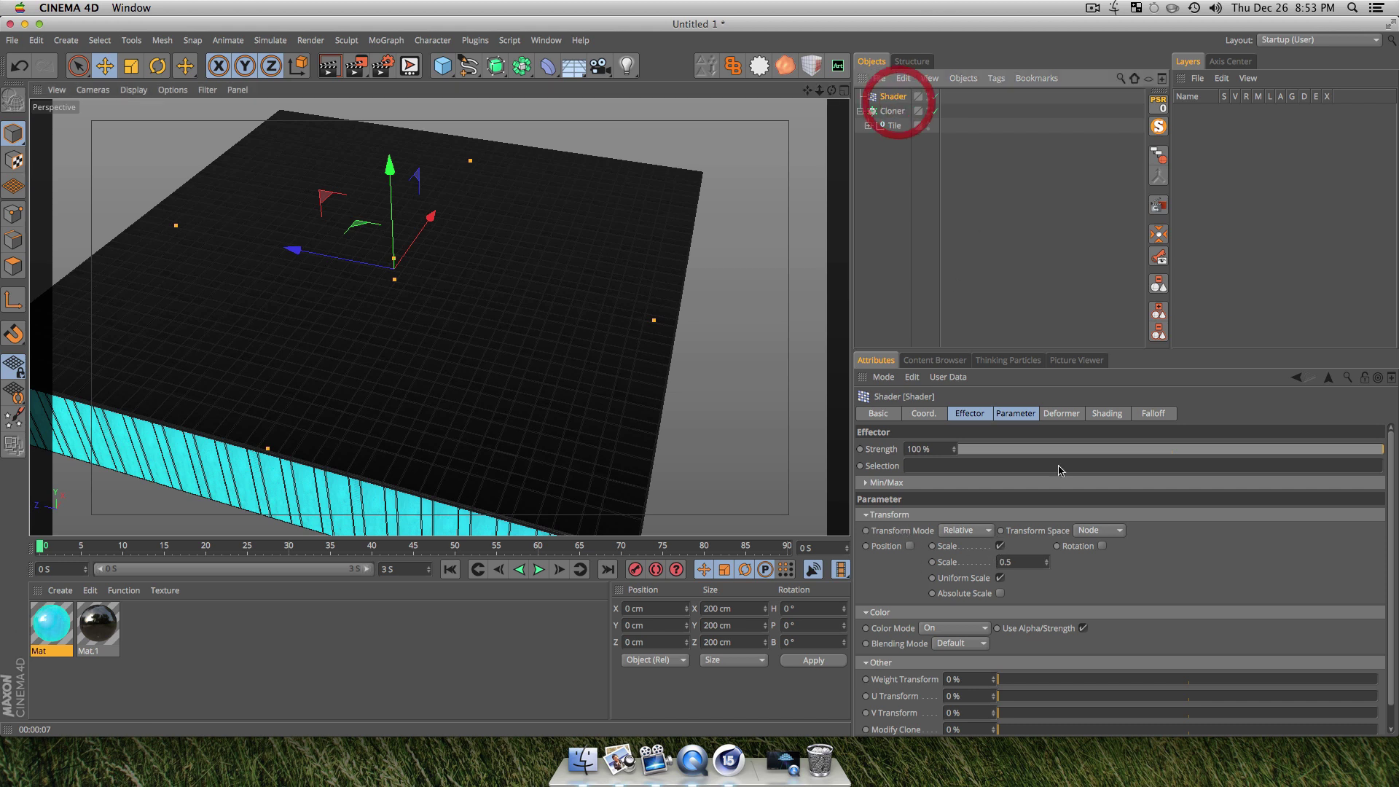
left_click(999, 547)
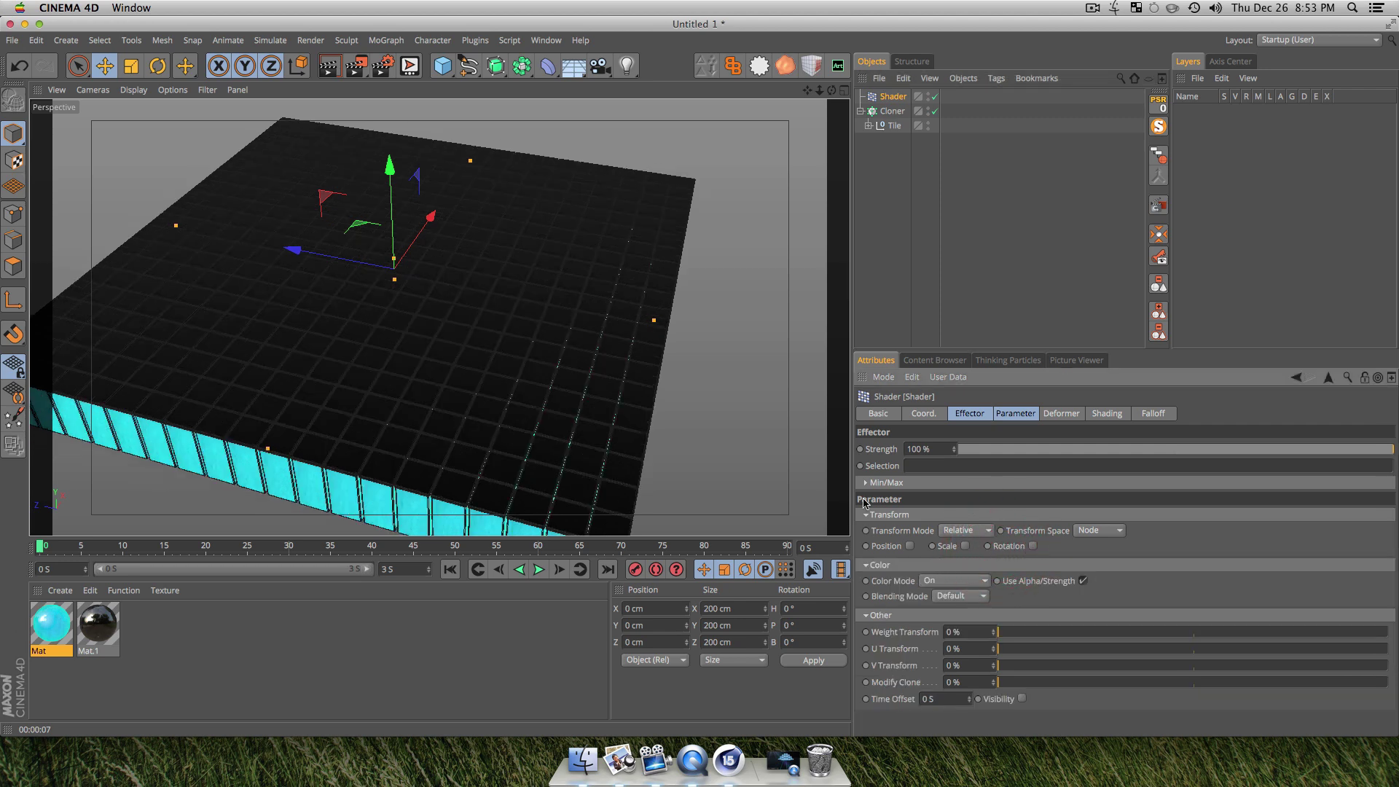
- Enable the Shader effector's Position transform, set its Y offset to 313 cm, and undo any accidental move of the effector
key("3")
mouse_move(598, 324)
left_mouse_down()
mouse_move(474, 303)
mouse_move(524, 344)
left_mouse_up()
key("3")
left_click_drag(503, 219, 499, 357)
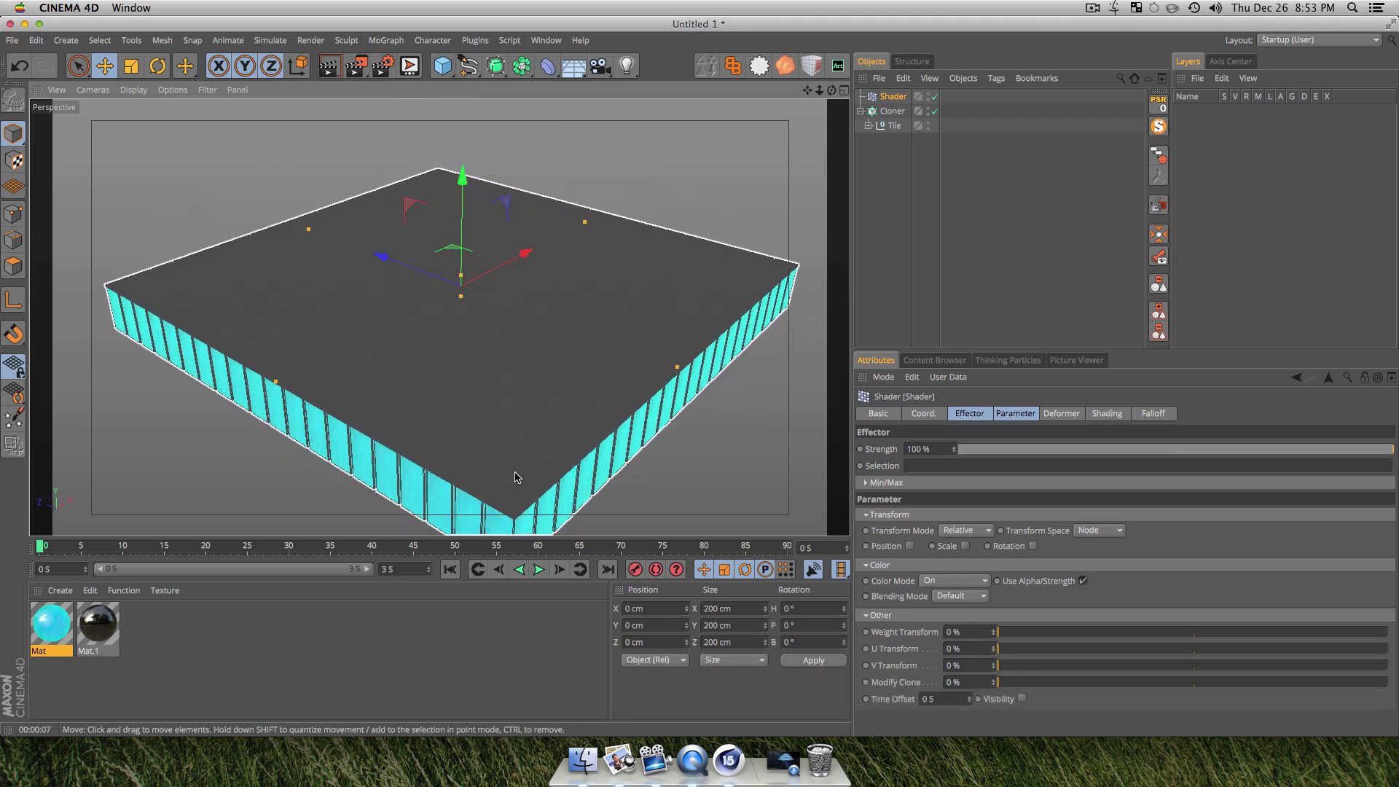
left_click(901, 95)
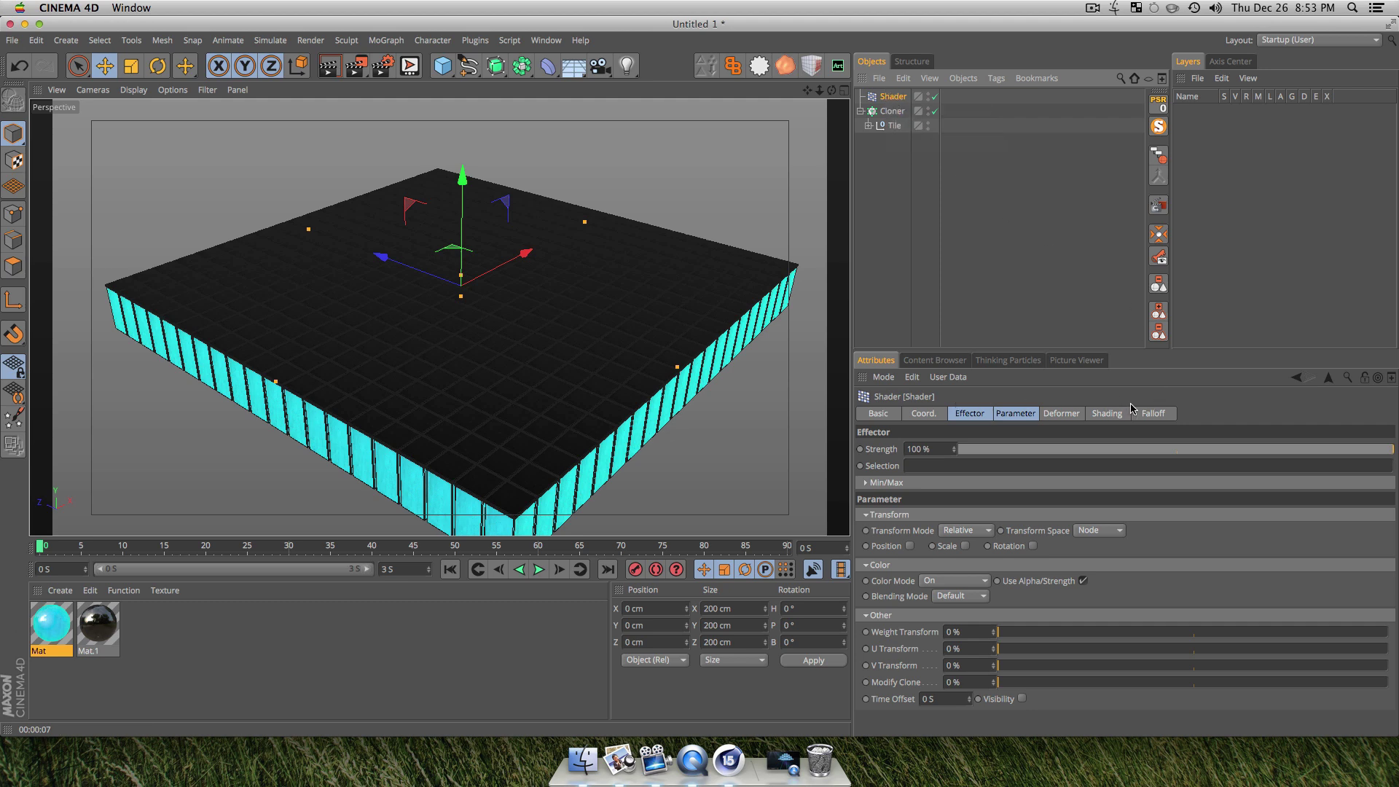
left_click(1154, 414)
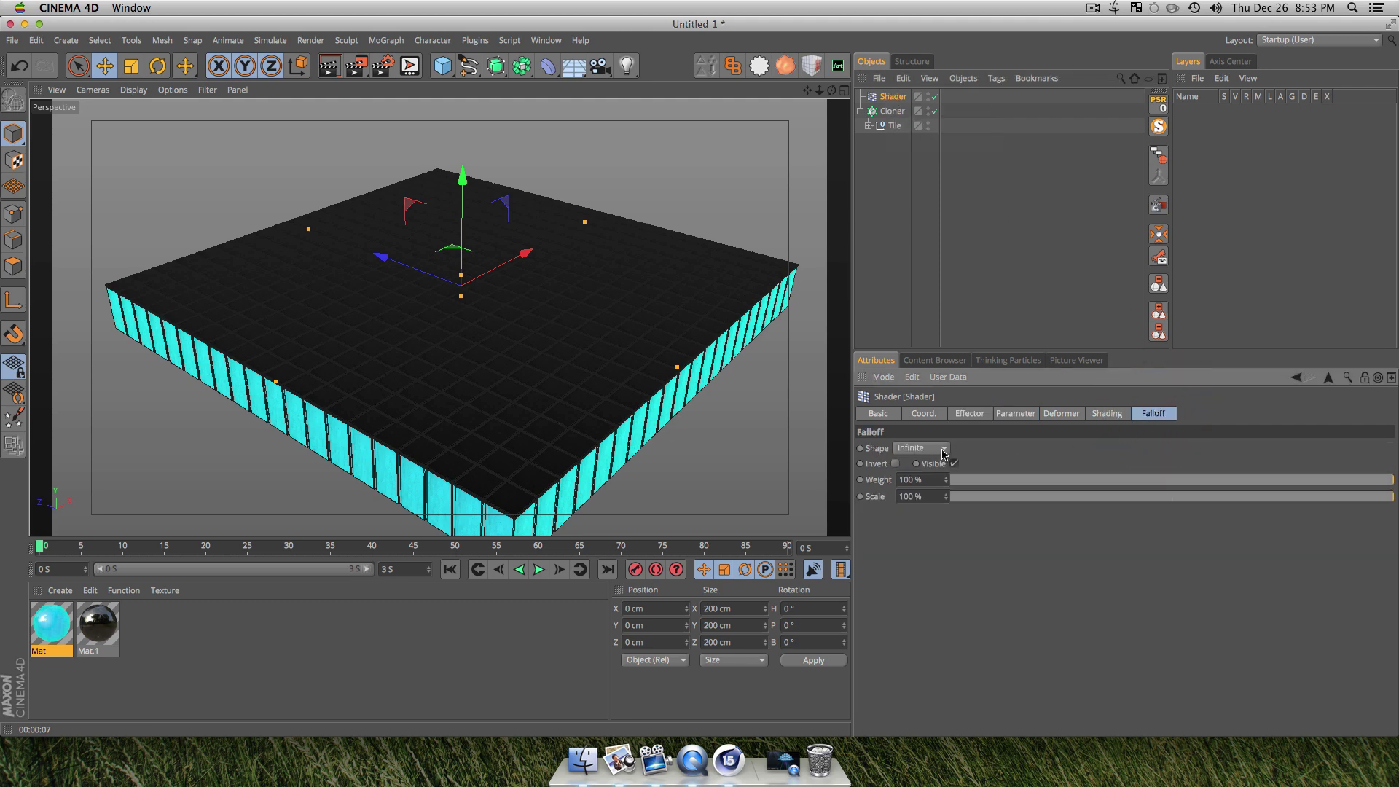
left_click(971, 414)
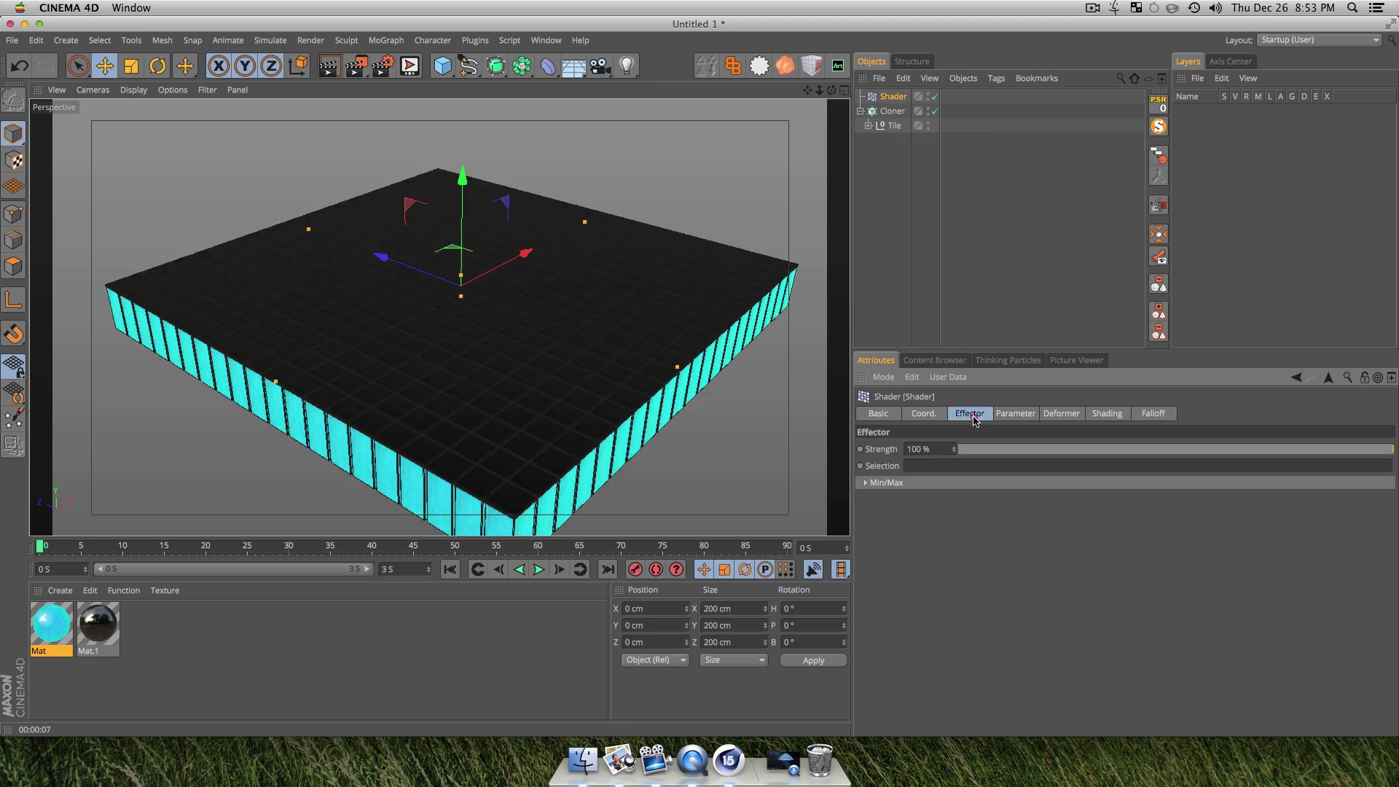
left_click(925, 414)
left_click(1001, 414)
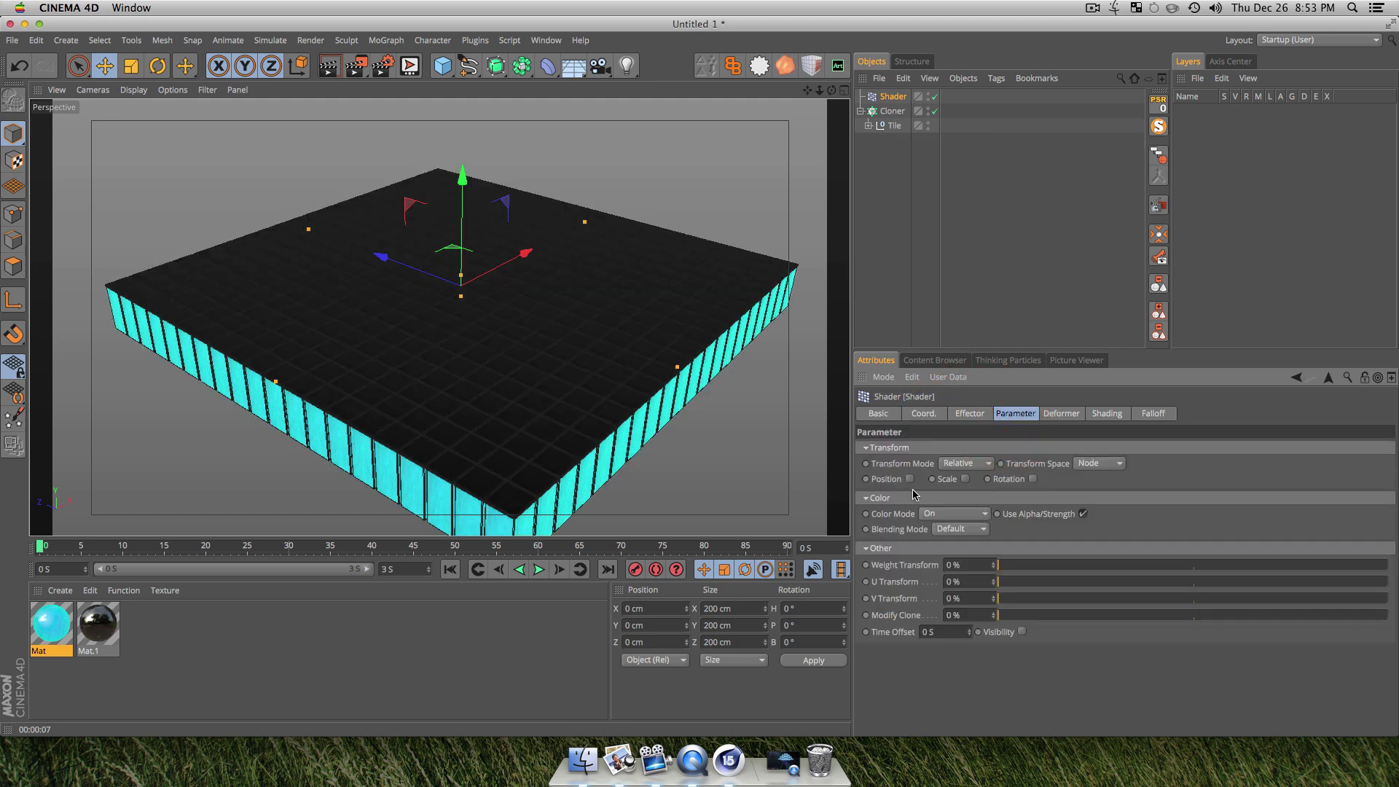
left_click(911, 479)
left_click_drag(956, 512, 957, 459)
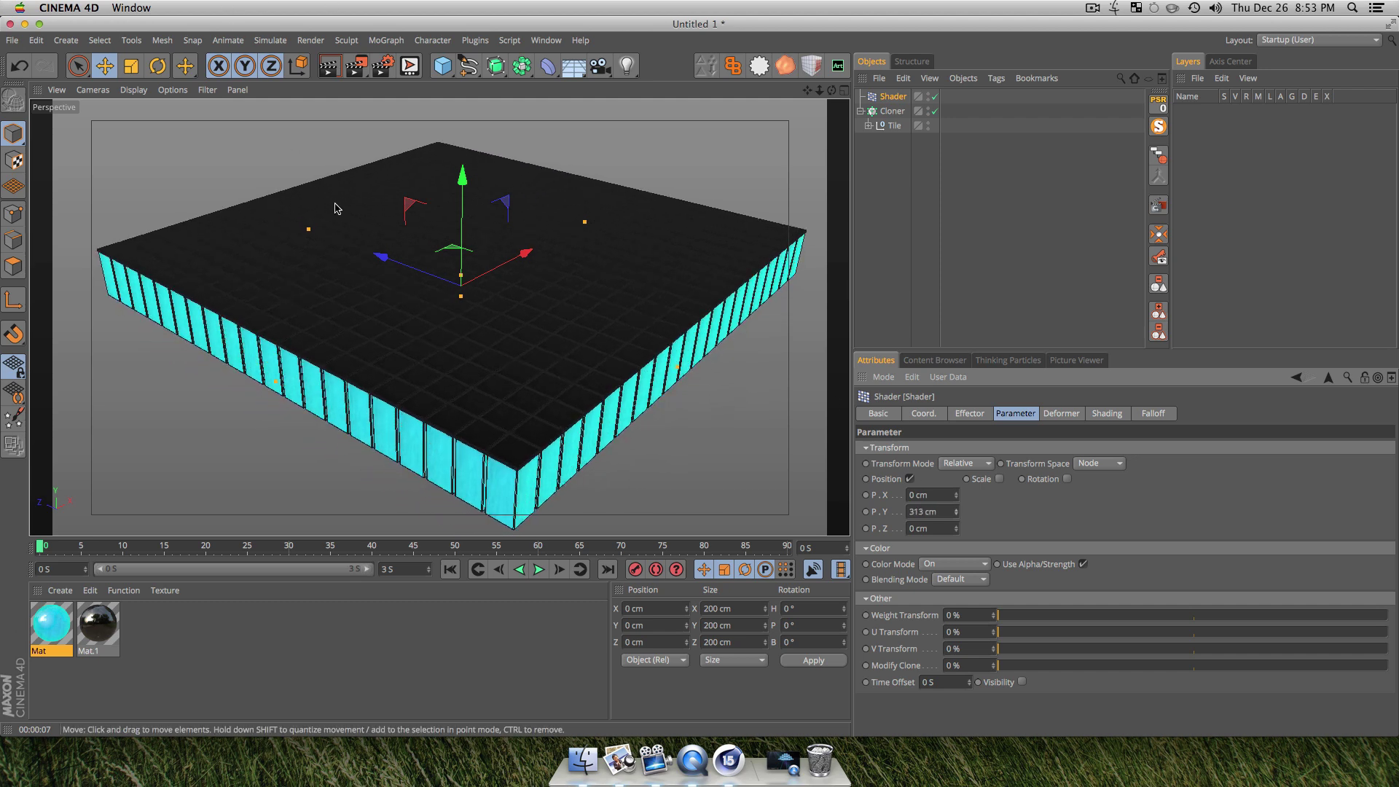
left_click_drag(416, 267, 365, 290)
key("super+z")
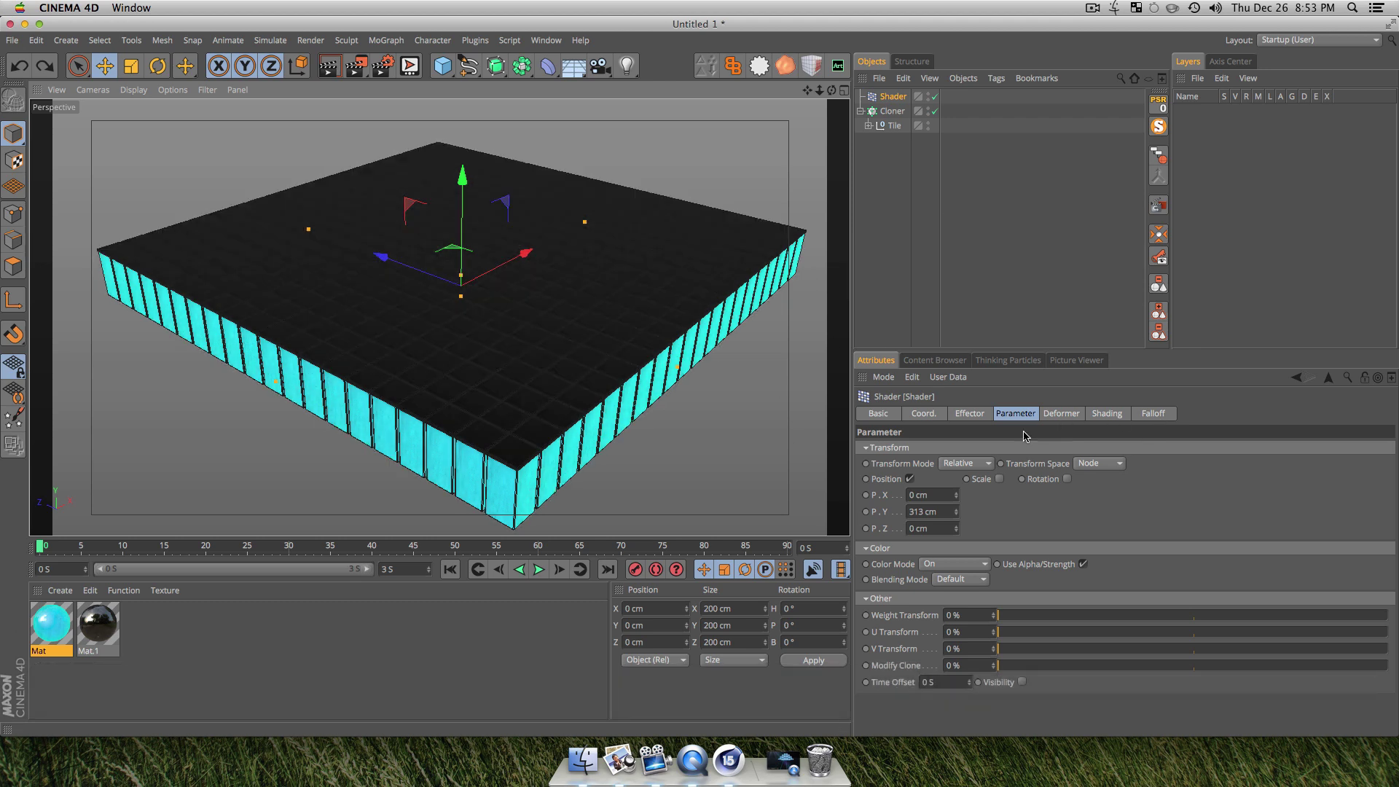
- Set the Shader effector's falloff shape to Sphere
left_click(1156, 413)
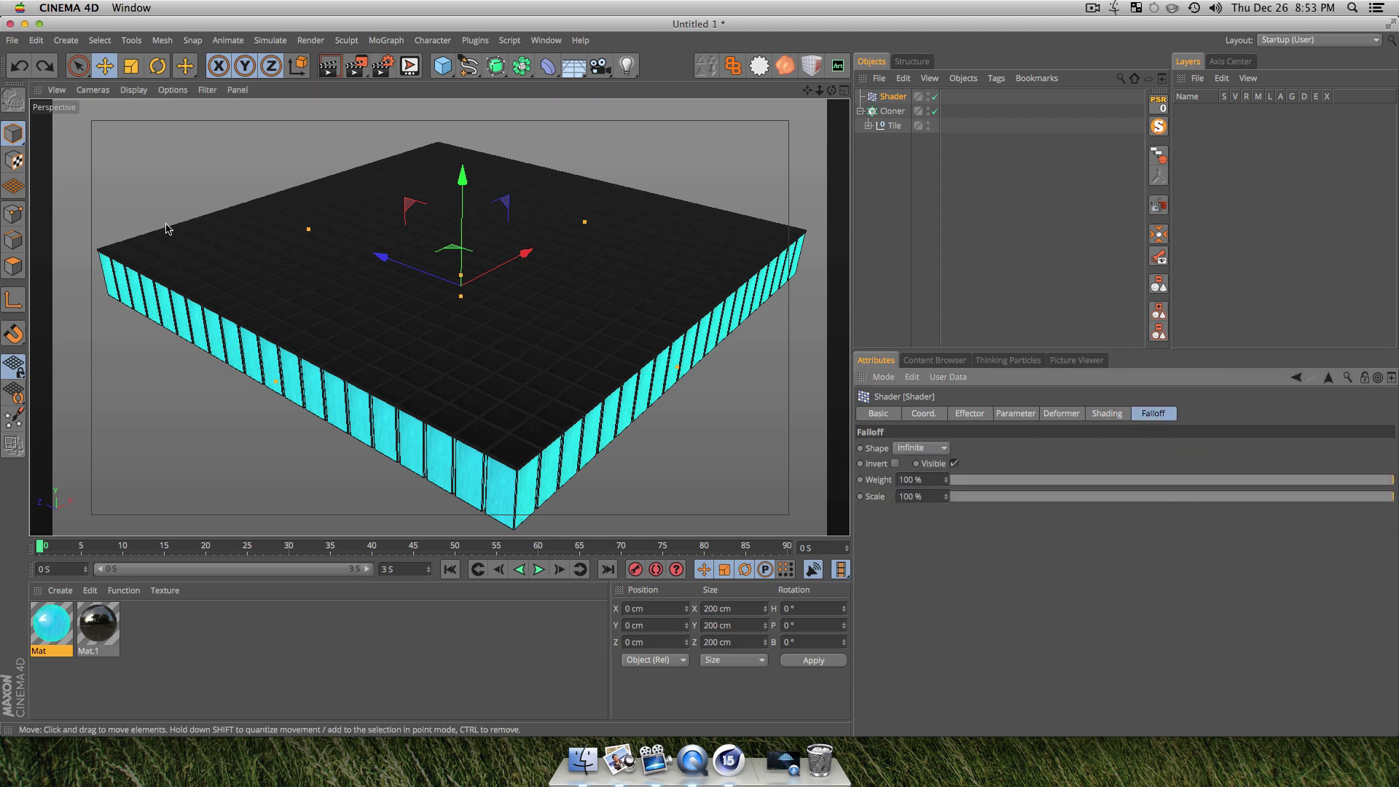
left_click(906, 449)
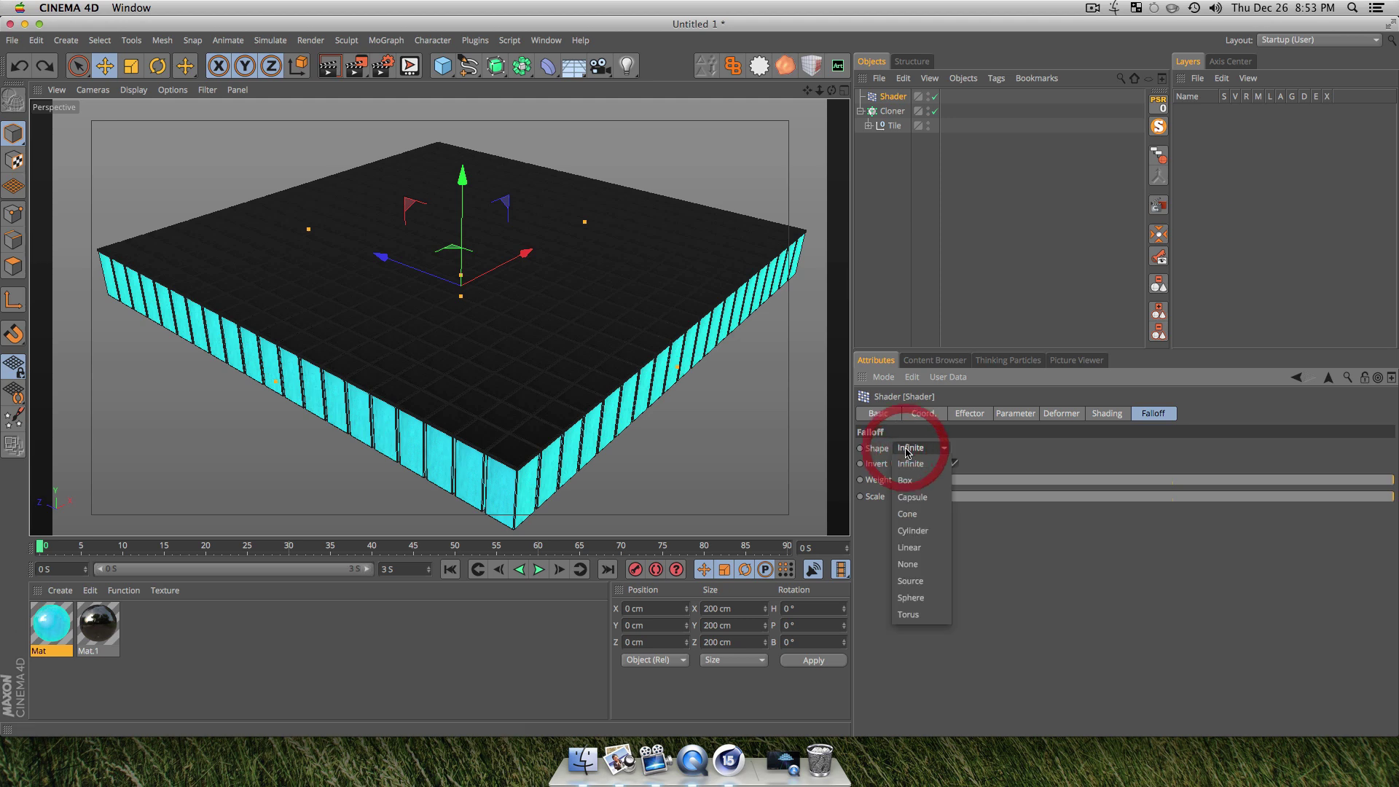
left_click(920, 596)
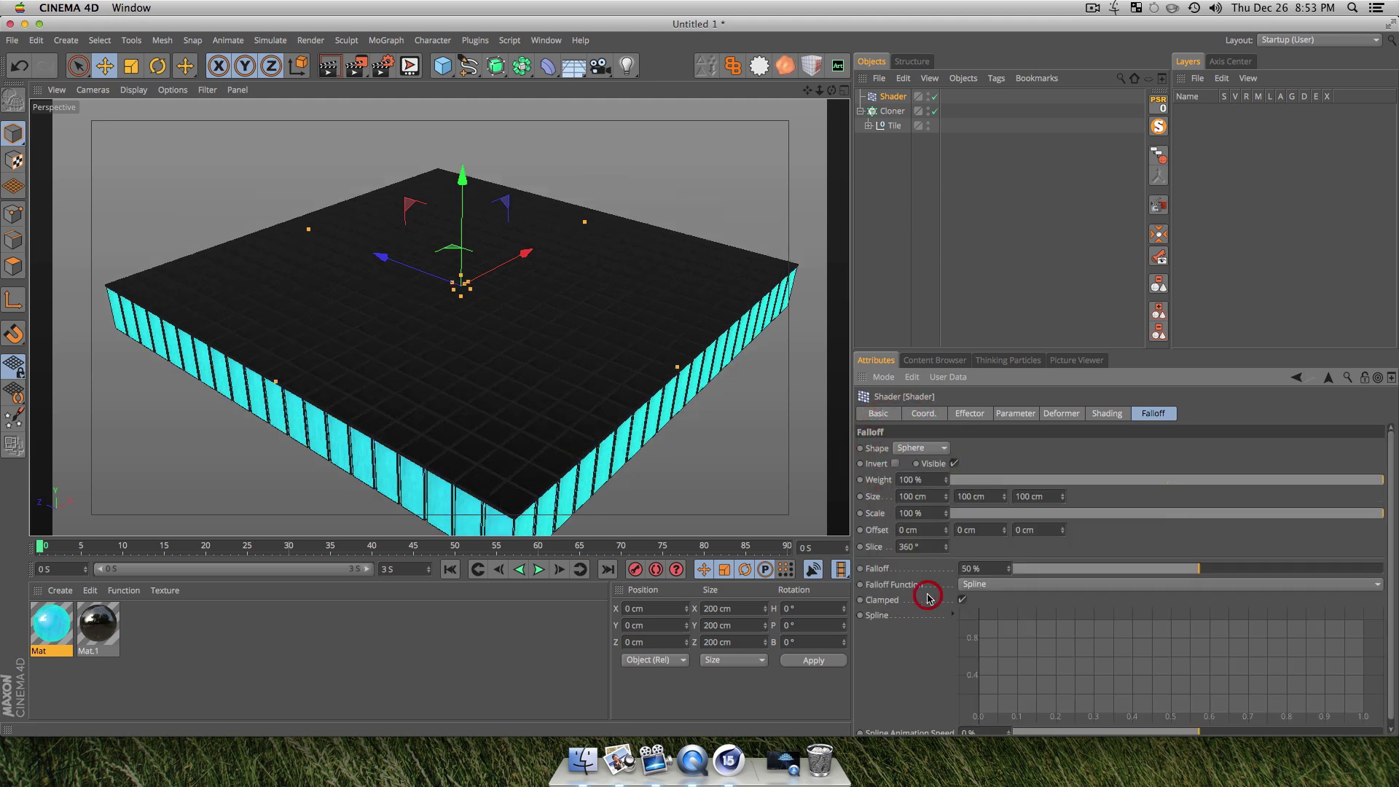
- Widen the falloff sphere's X size to about 409 cm and raise the Shader effector along Y to about 239 cm
scroll(458, 292, "up", 2)
scroll(462, 281, "up", 2)
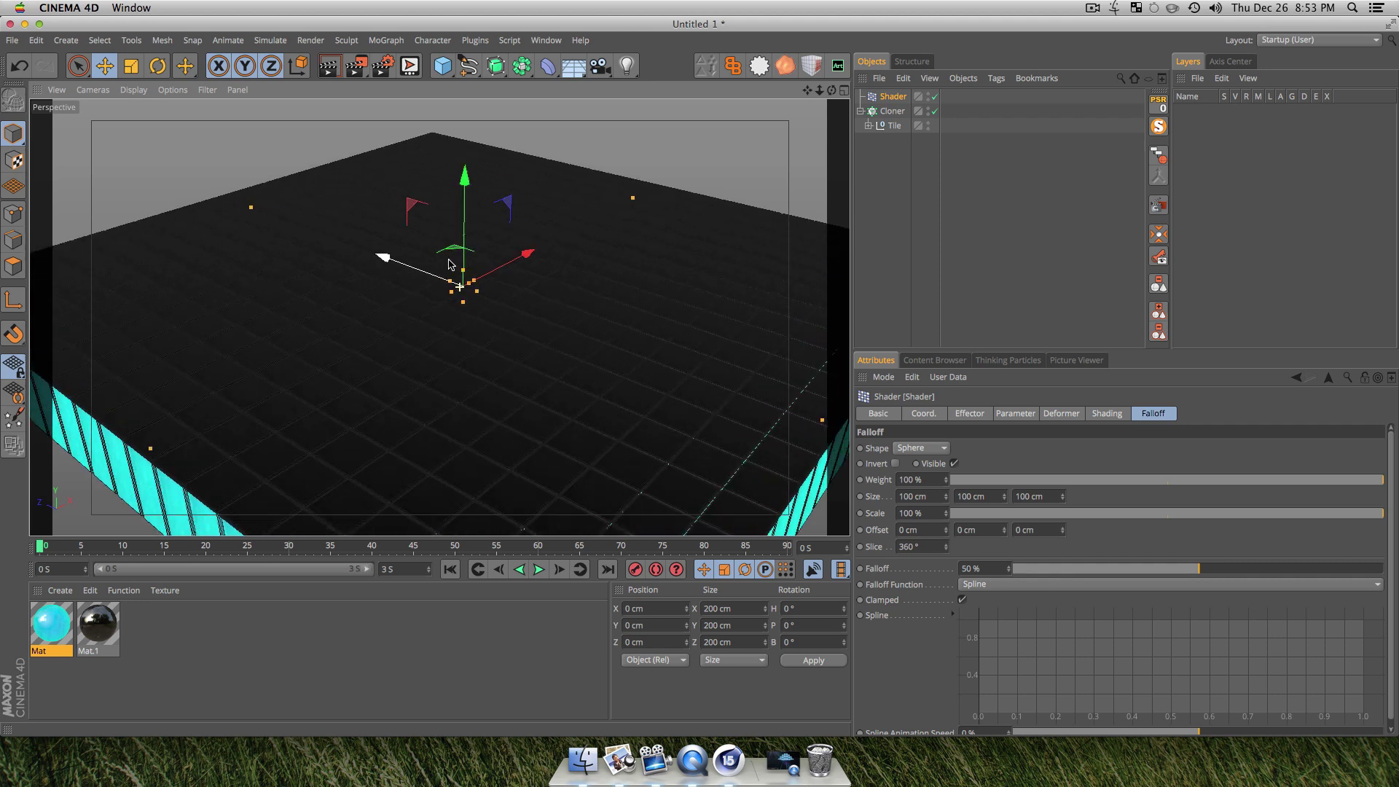
key("3")
left_click_drag(500, 391, 526, 474)
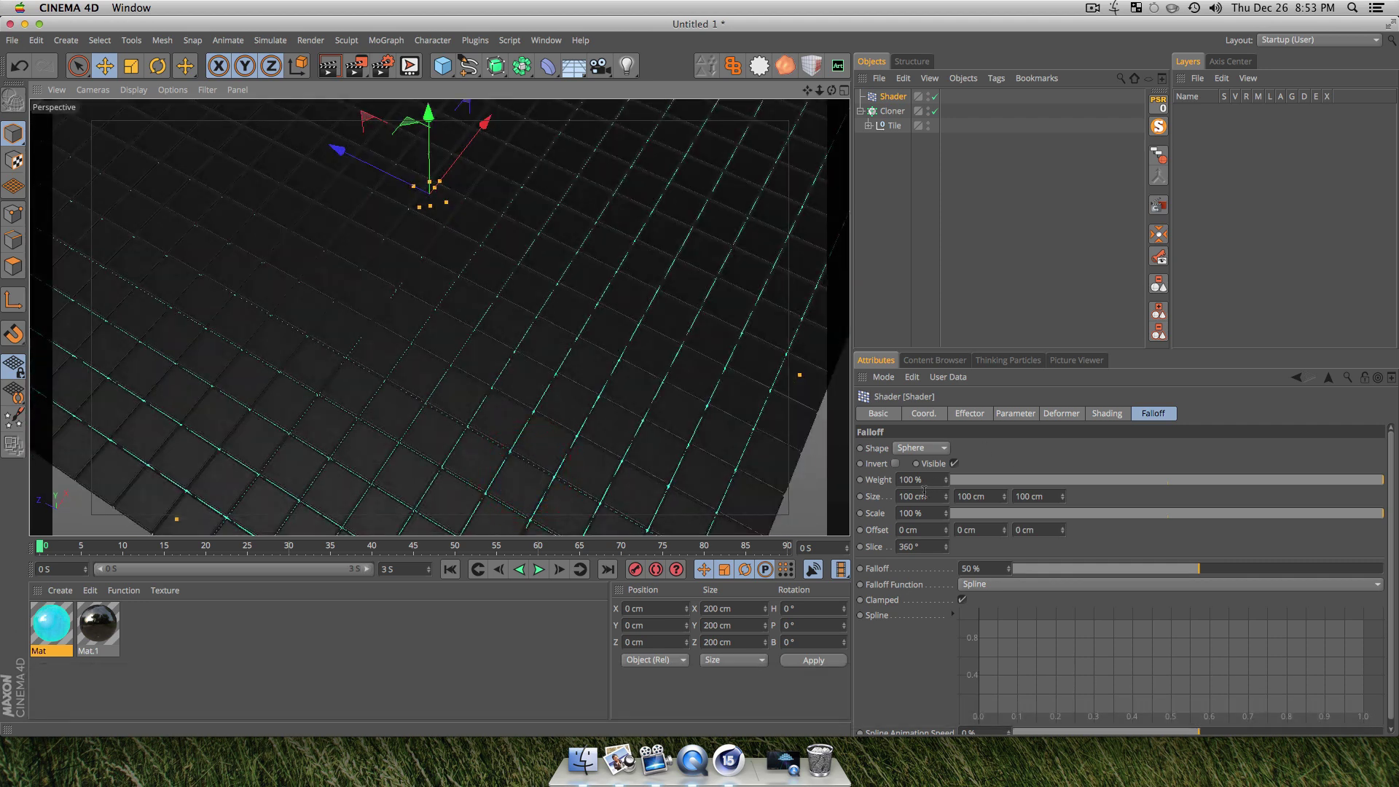
left_click(948, 494)
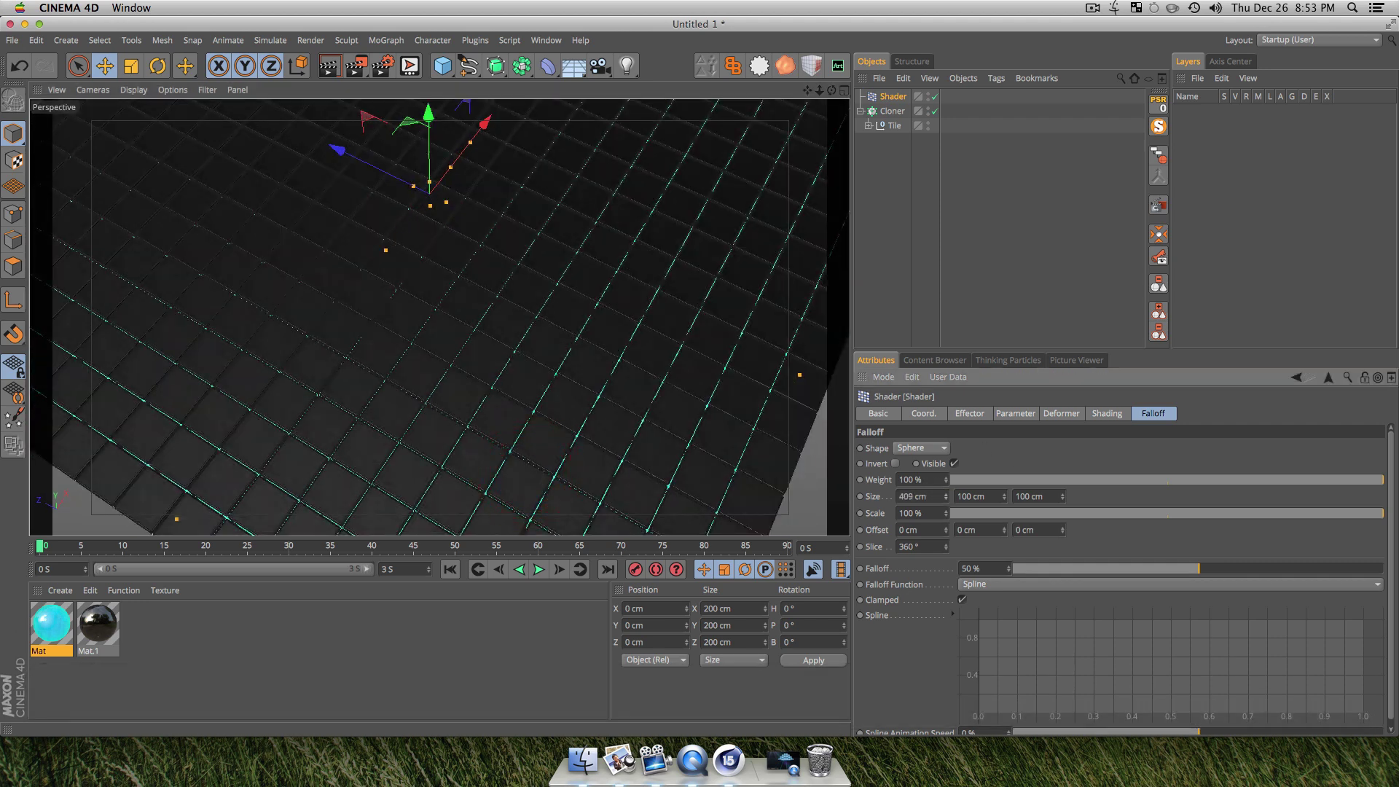
key("1")
left_click_drag(483, 237, 637, 399)
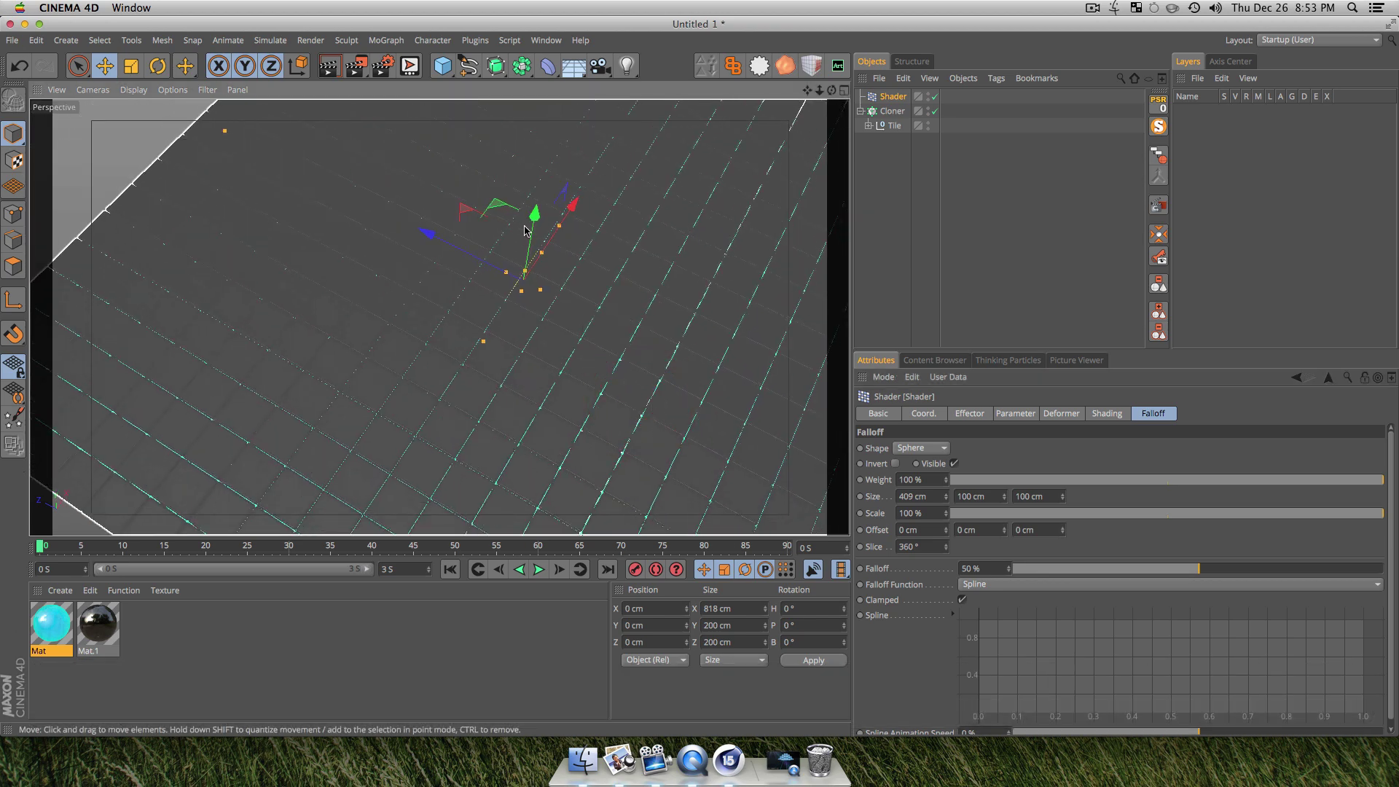
mouse_move(525, 230)
left_mouse_down()
mouse_move(528, 179)
mouse_move(540, 212)
left_mouse_up()
key("3")
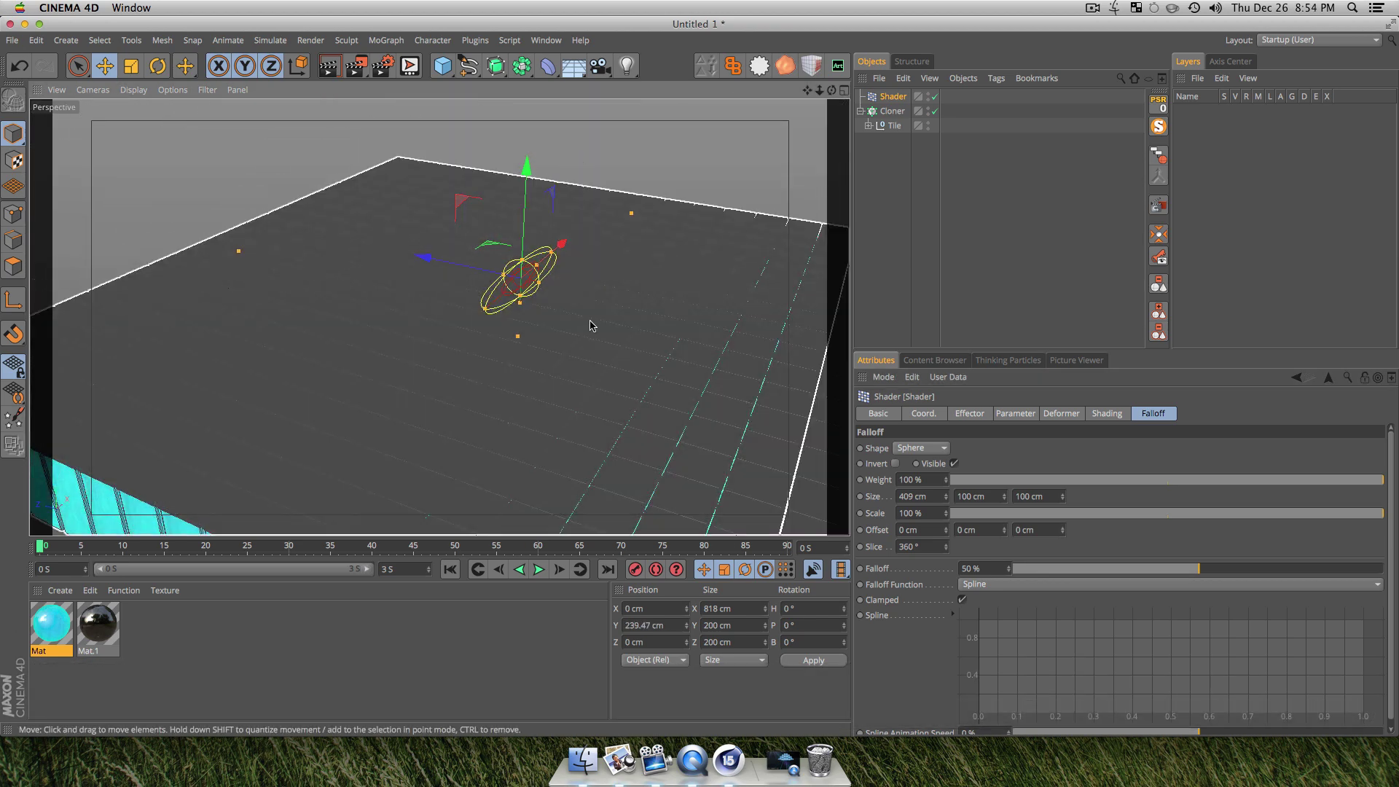
- Set the falloff sphere's X, Y and Z sizes to 350 cm each
double_click(924, 497)
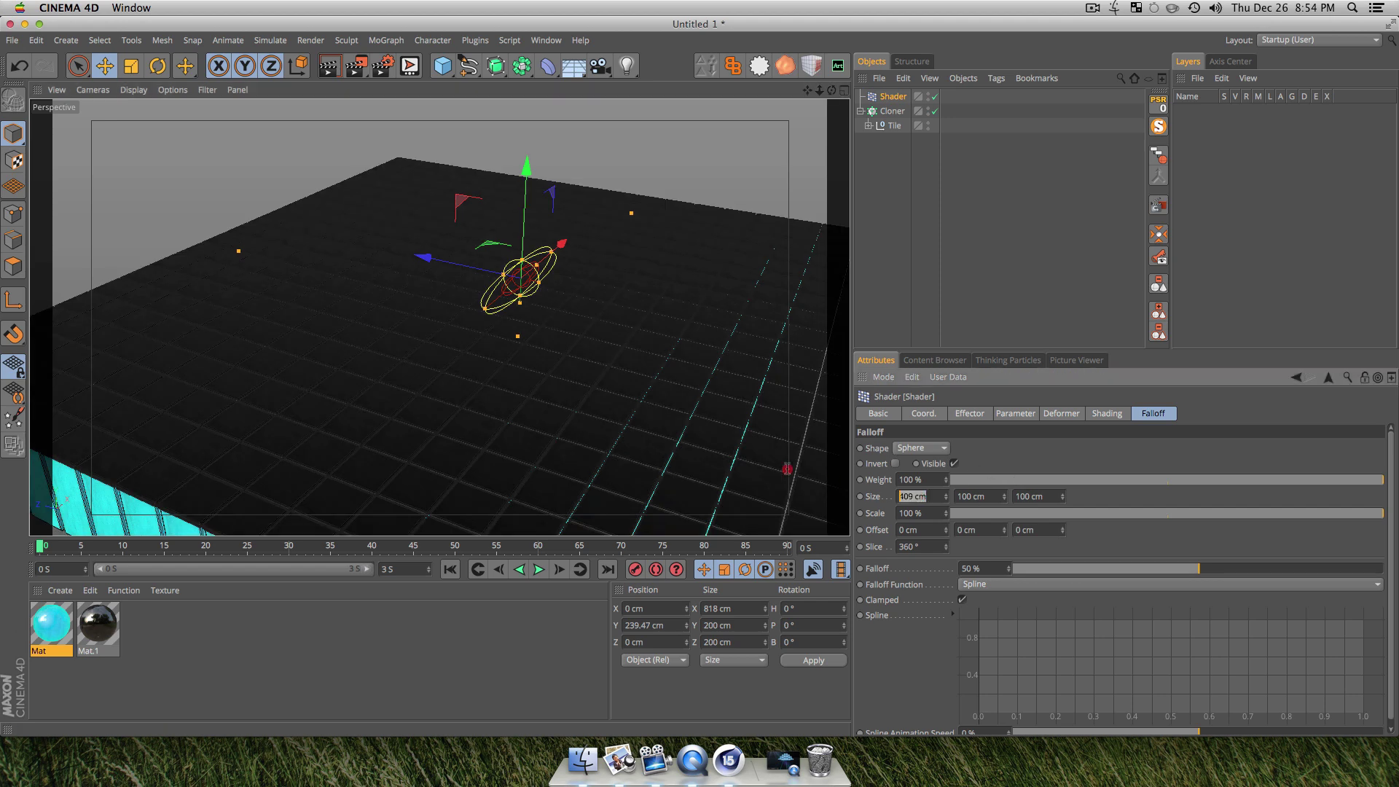
type("350")
key("Tab")
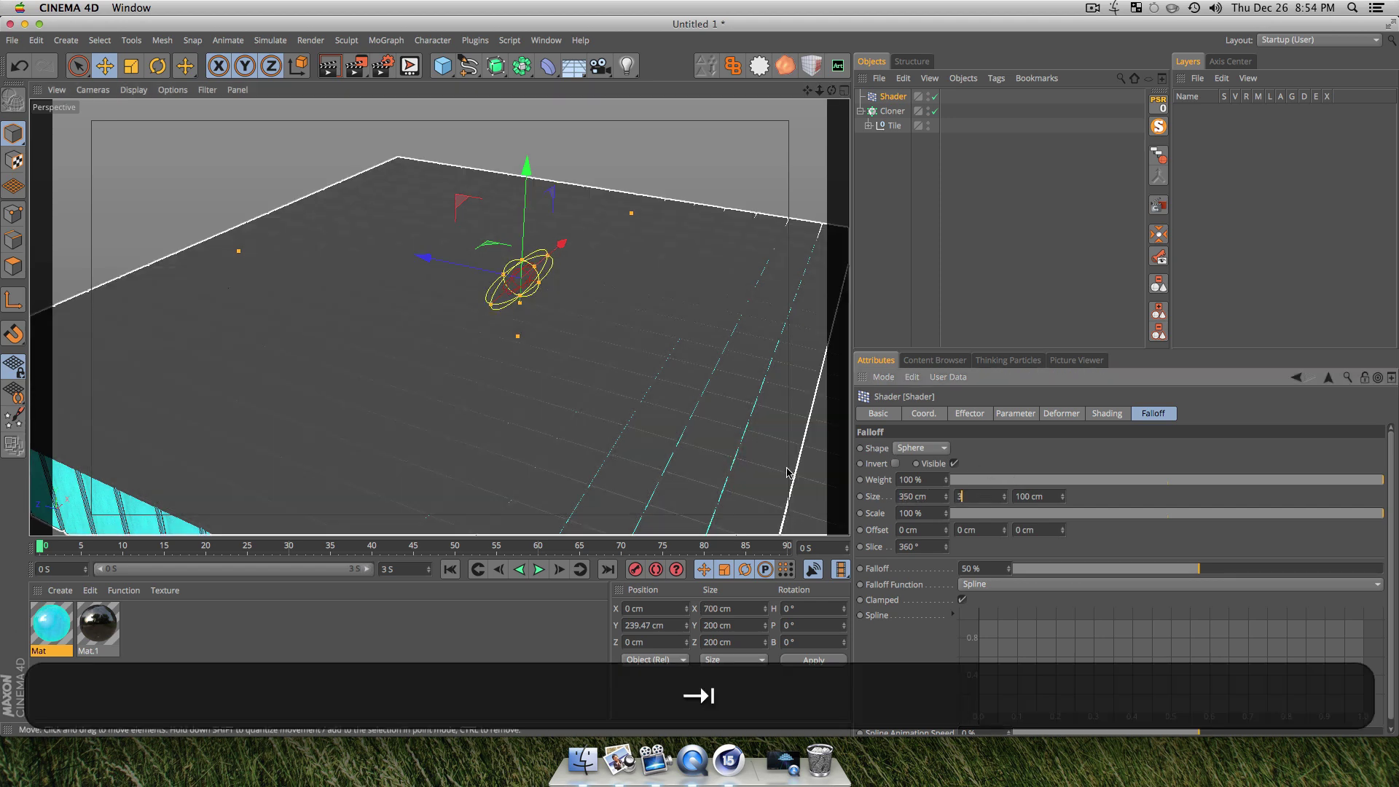
type("350")
key("Tab")
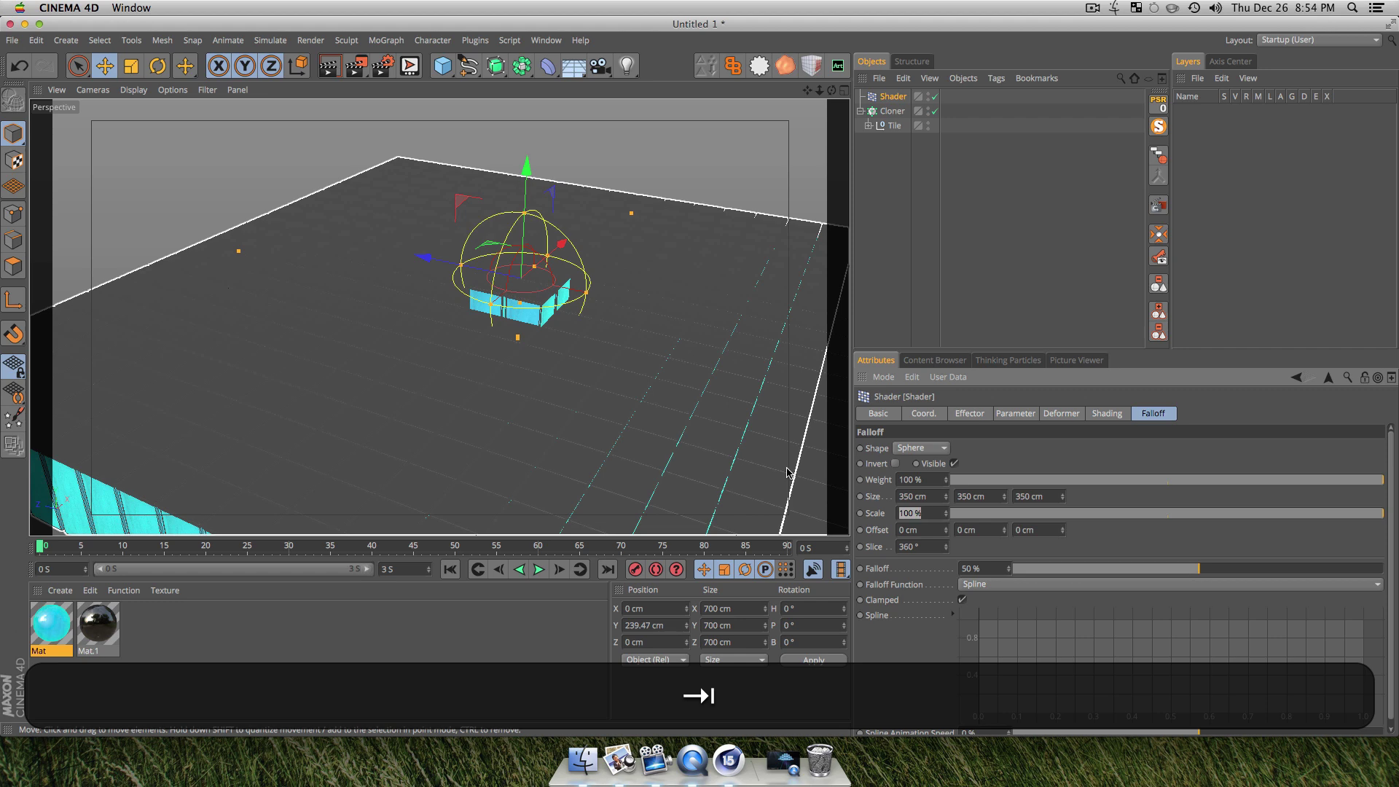
- Inspect the tiles raised inside the falloff sphere from several angles, along with the effector's Position parameters
scroll(546, 292, "up", 5)
key("3")
left_click_drag(546, 292, 569, 408)
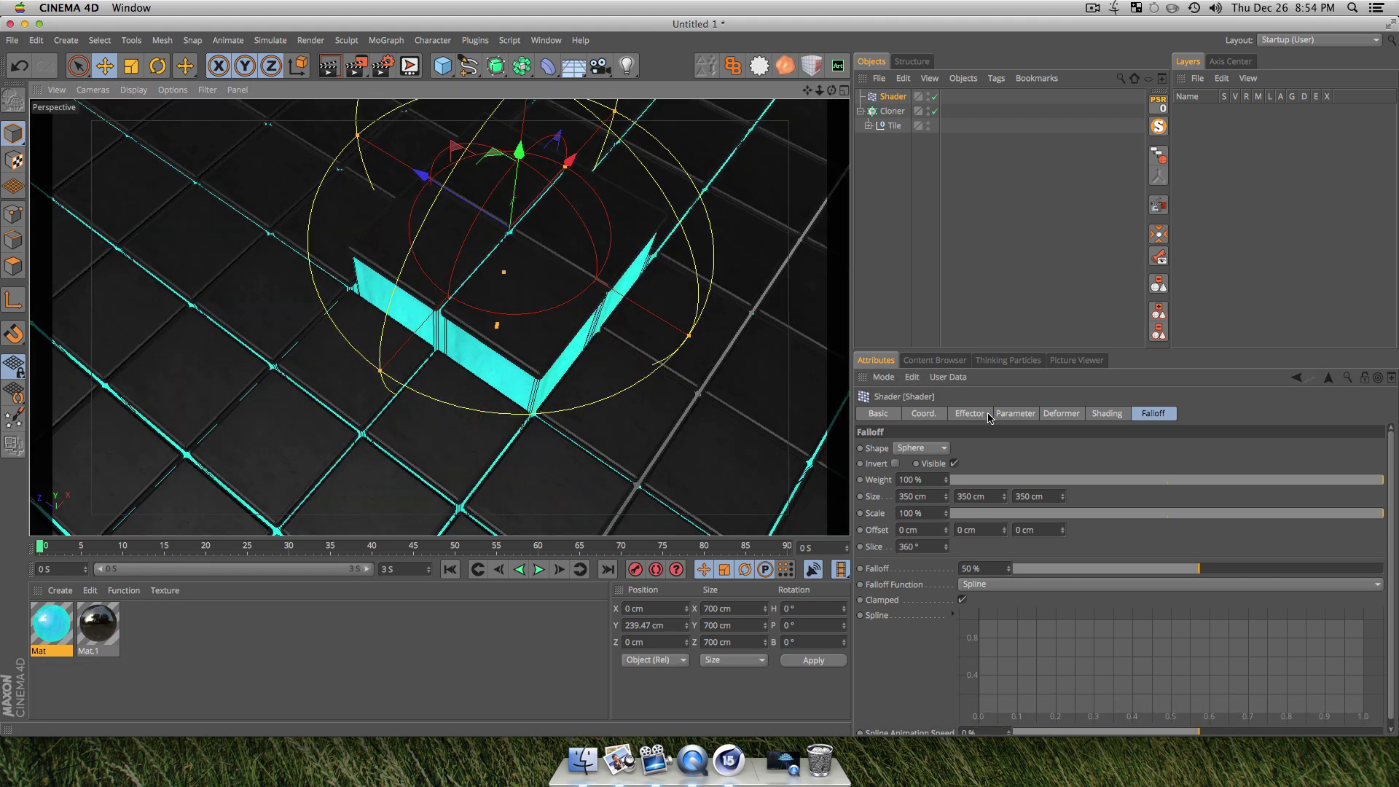
left_click(969, 414)
left_click(1011, 414)
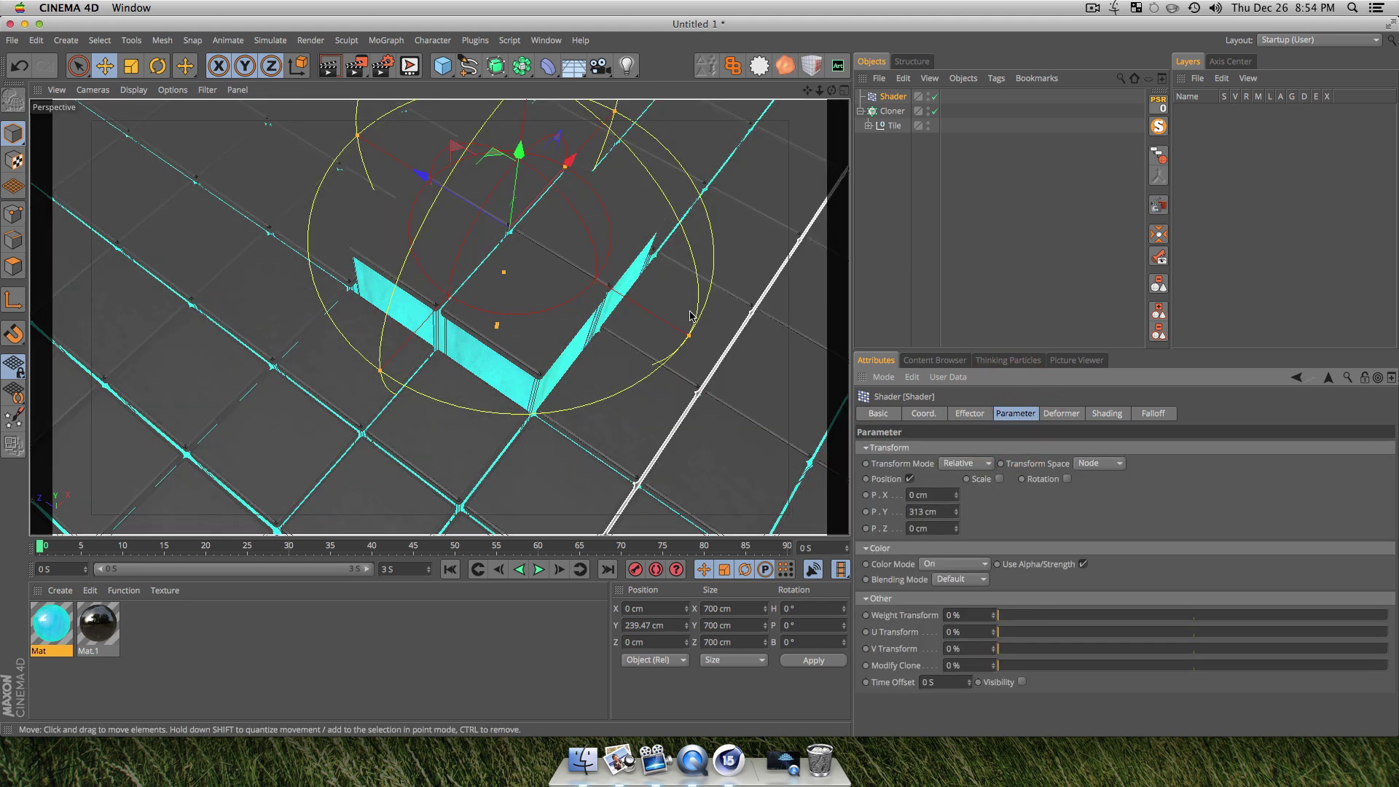
key("3")
left_click_drag(552, 190, 470, 300)
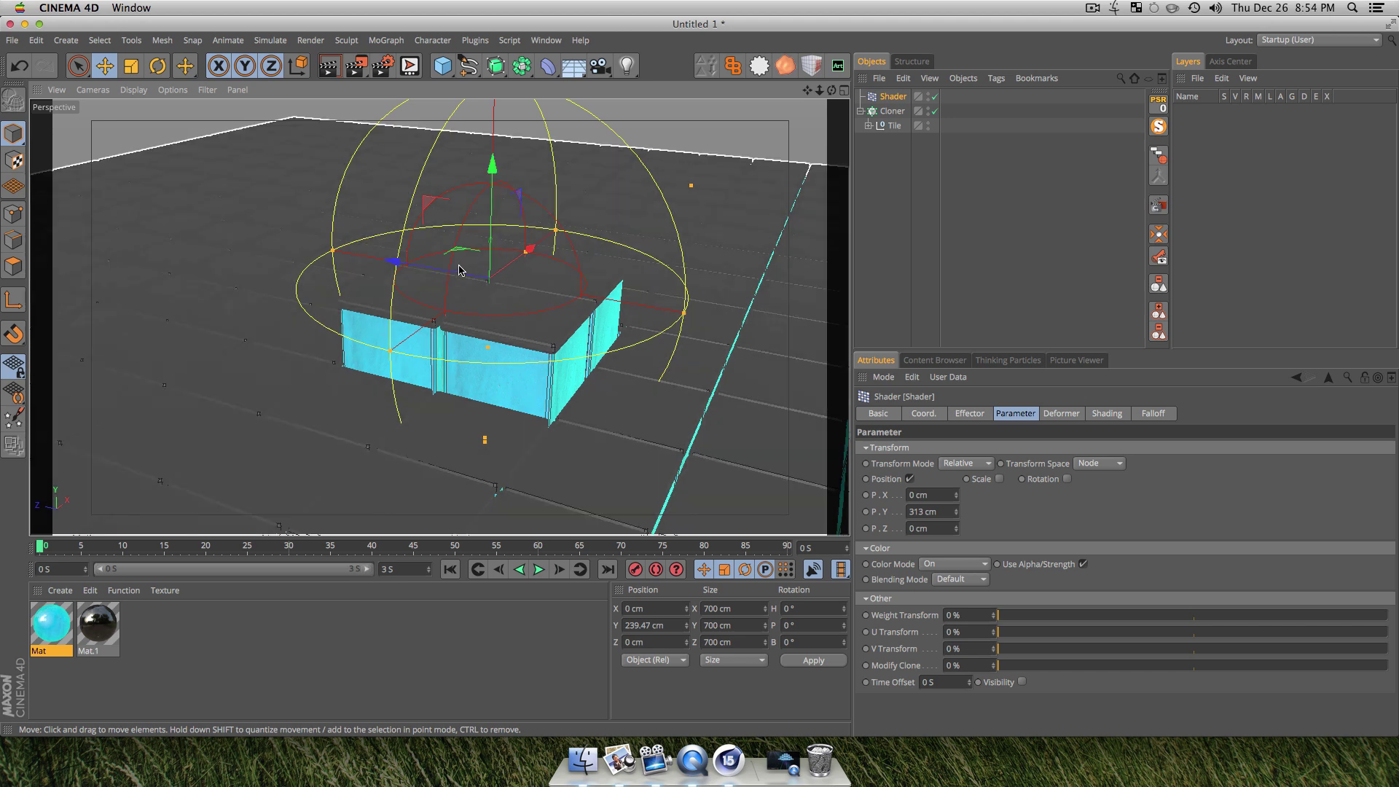
- Move the Shader effector across the grid to about X -116 cm and Z 124 cm
mouse_move(459, 270)
left_mouse_down()
mouse_move(631, 335)
mouse_move(328, 291)
mouse_move(533, 404)
mouse_move(384, 406)
mouse_move(212, 509)
mouse_move(360, 120)
left_mouse_up()
key("3")
key("2")
key("3")
key("3")
left_click_drag(656, 221, 631, 323)
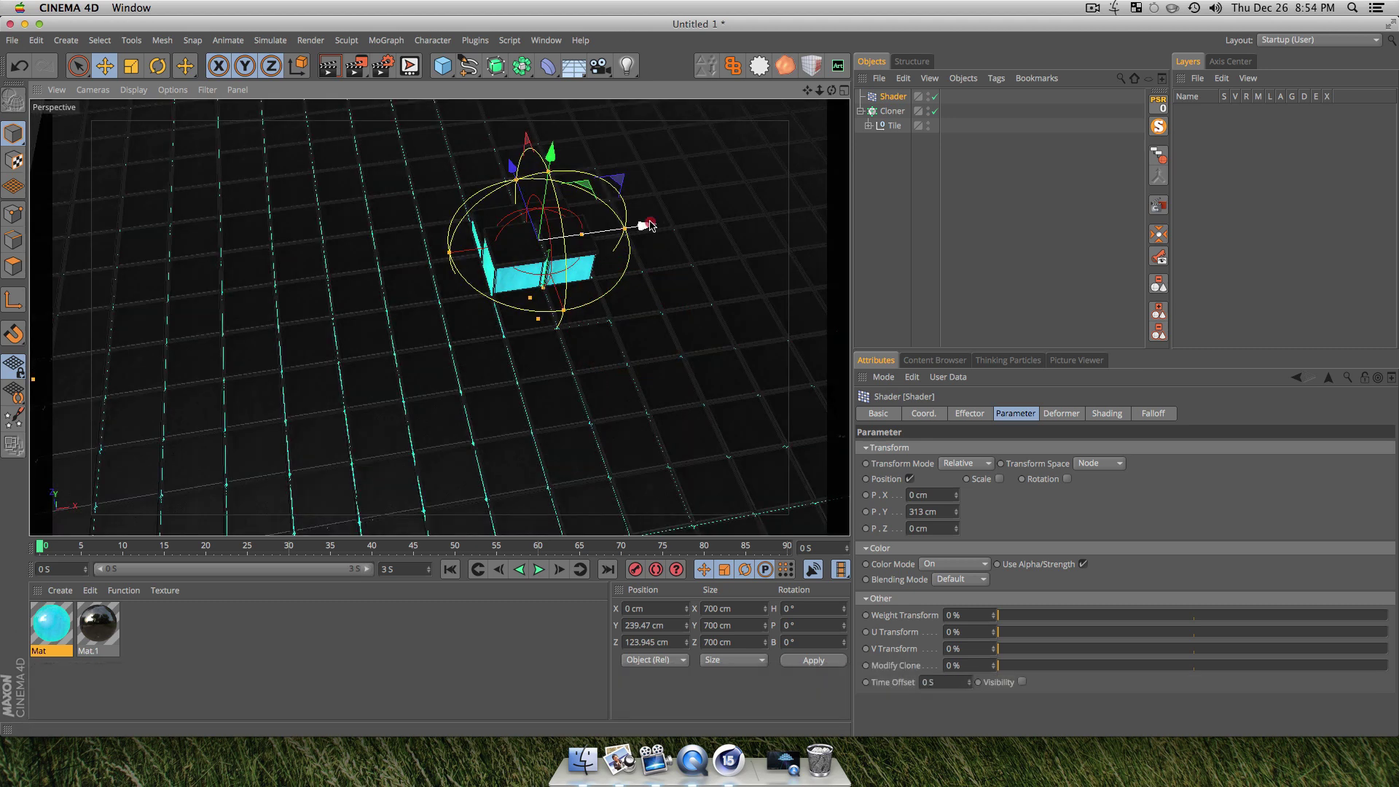
left_click_drag(642, 223, 521, 320)
left_click_drag(607, 298, 620, 299)
left_click_drag(619, 299, 656, 219)
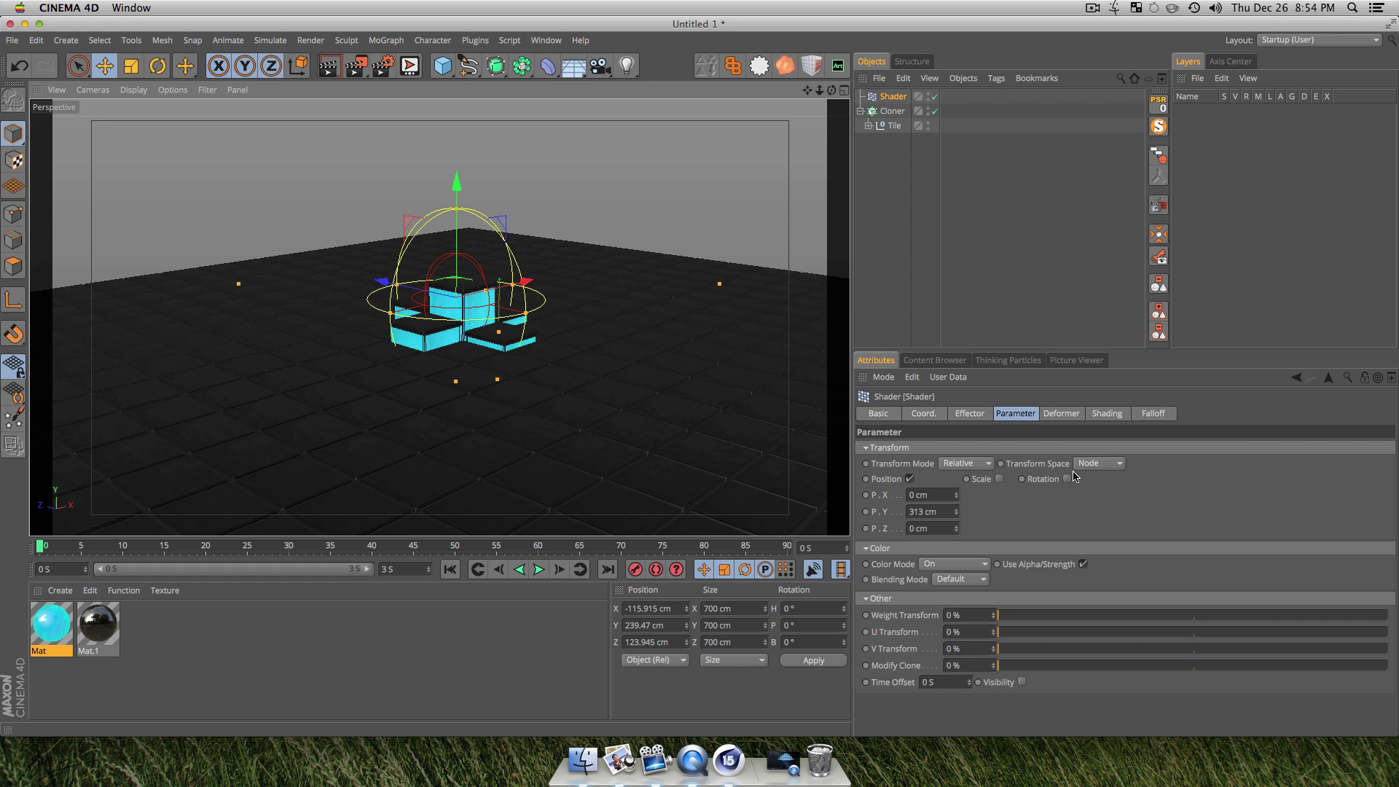
- Try a 277° pitch rotation on the Shader effector, slide it along X to about -681 cm, and undo these changes
left_click(1067, 479)
left_click_drag(1114, 514, 688, 368)
left_click_drag(530, 284, 441, 365)
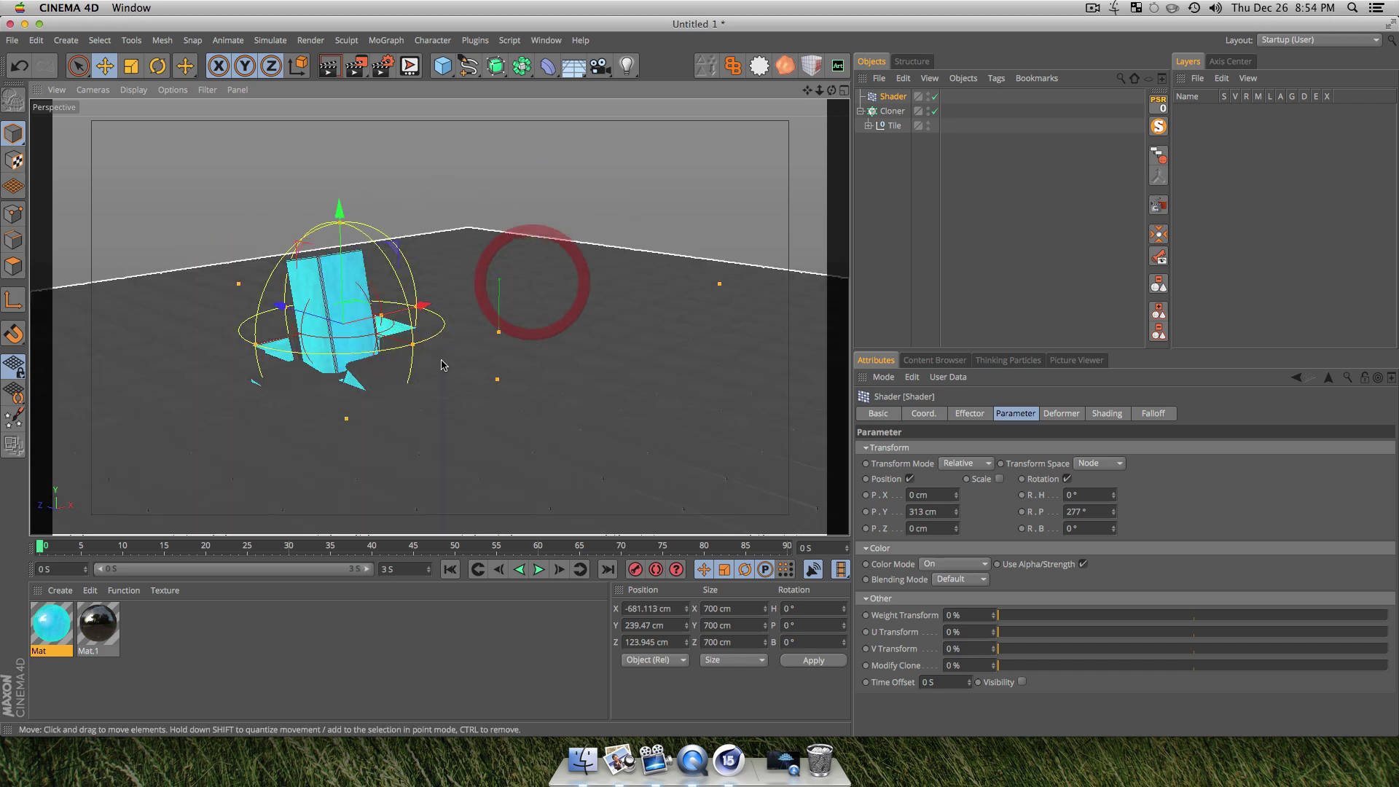
key("super+z")
key("super+z")
key("super+z")
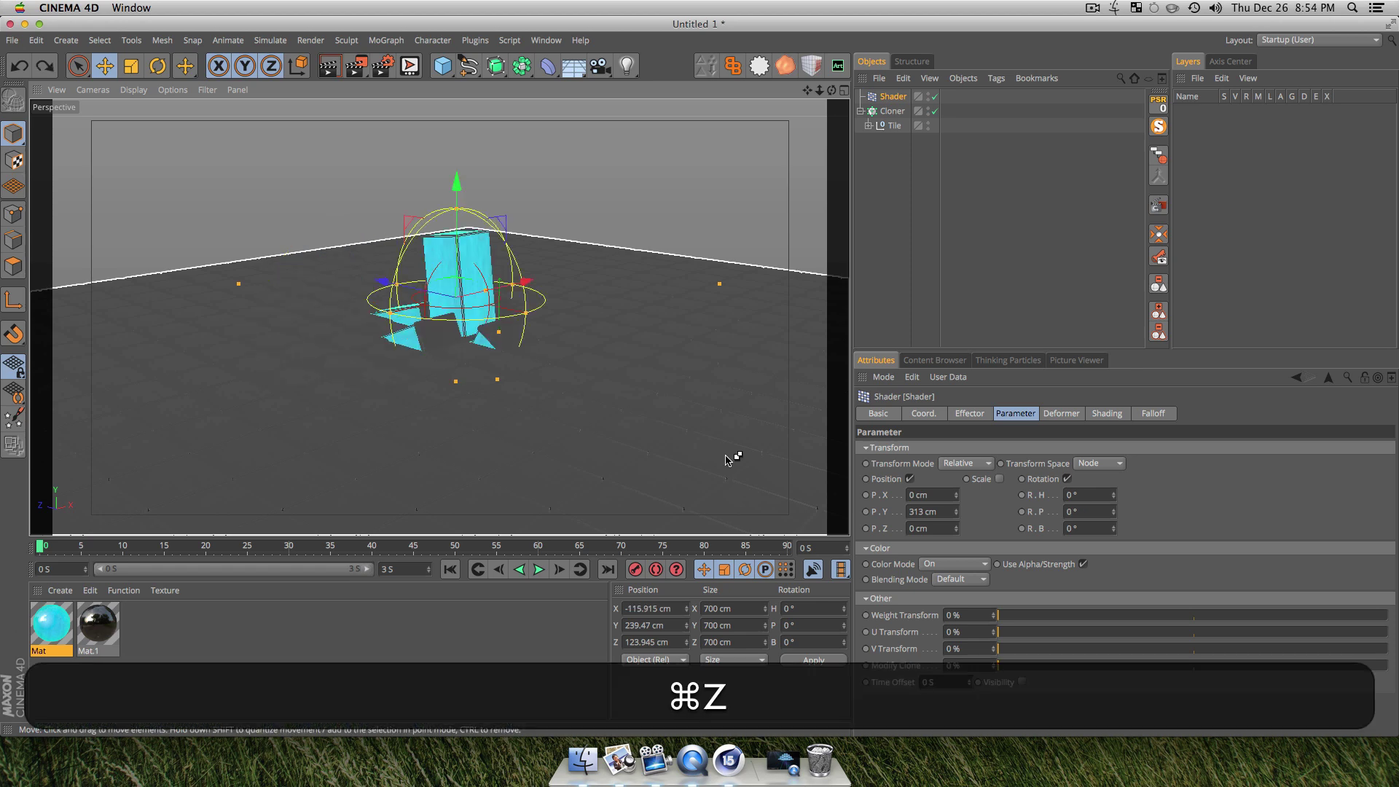
- Set the Shader effector's Y position offset to 400 cm and enlarge its falloff sphere to about 728 by 549 by 645 cm
double_click(936, 511)
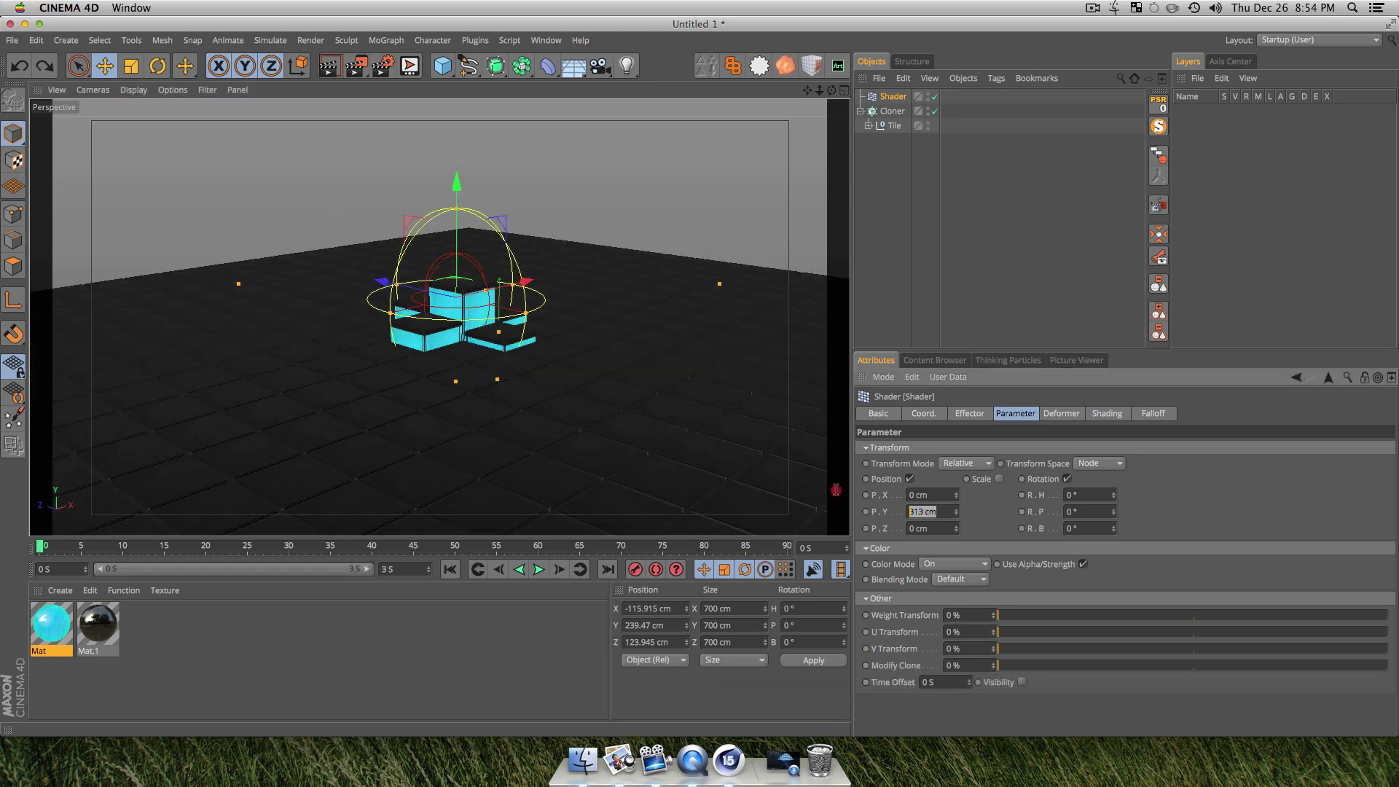
type("400")
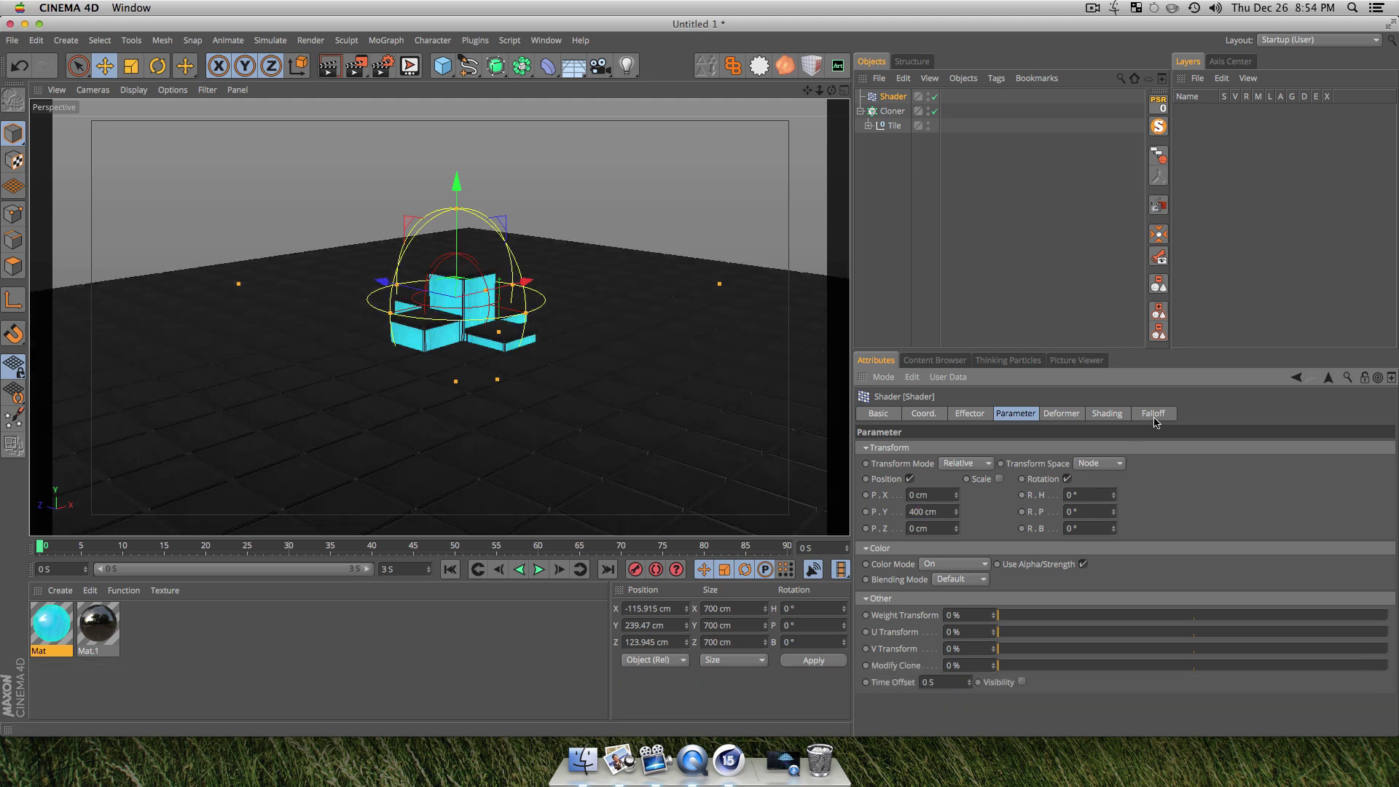
left_click(1153, 416)
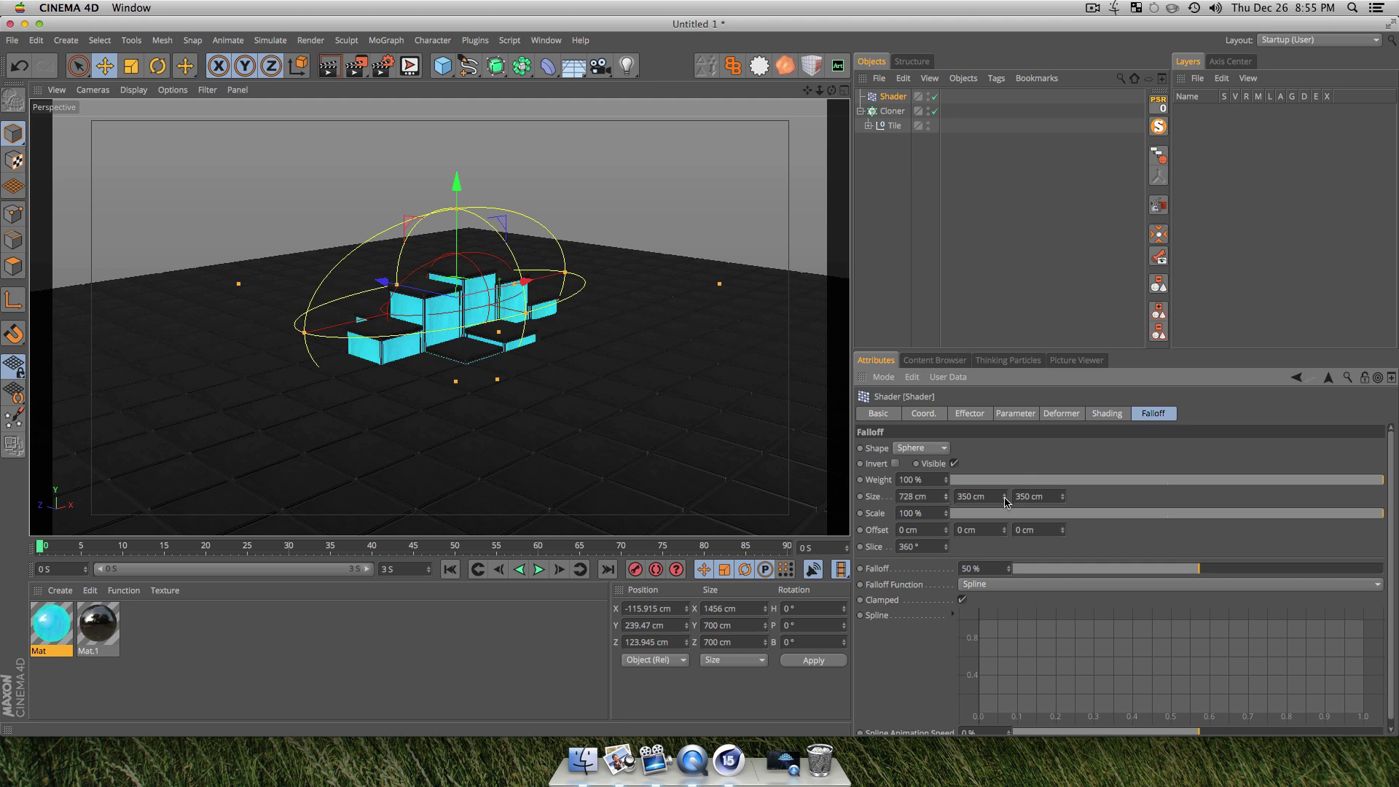
left_click_drag(1062, 502, 1062, 481)
- Move the Shader effector along Z beyond the grid's edge to about 2805 cm and record a keyframe there at frame 0
left_click_drag(637, 346, 467, 212)
key("1")
key("3")
left_click_drag(544, 338, 139, 284)
key("1")
left_click_drag(317, 350, 430, 224)
key("3")
left_click_drag(374, 188, 109, 140)
key("1")
left_click_drag(435, 308, 307, 277)
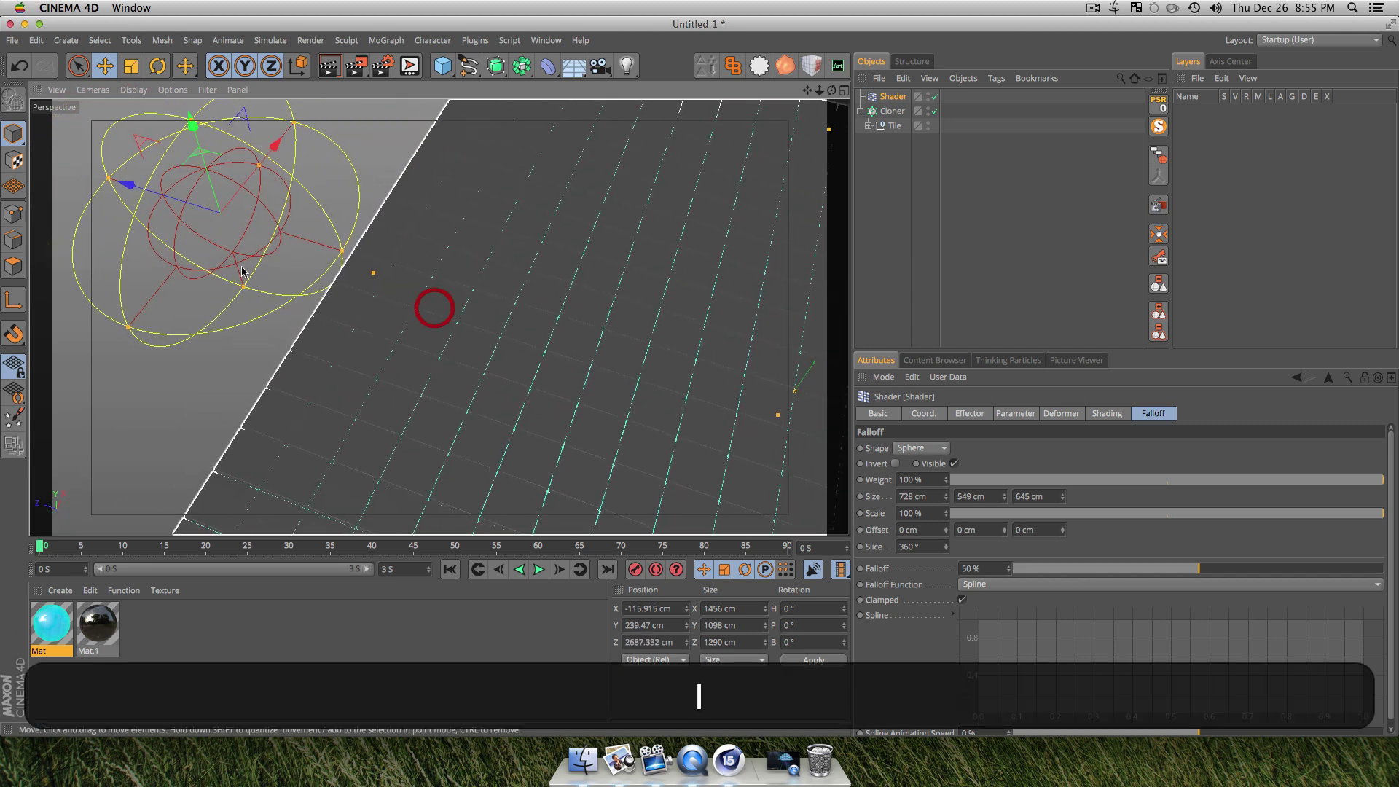
mouse_move(162, 200)
left_mouse_down()
mouse_move(386, 248)
mouse_move(137, 194)
left_mouse_up()
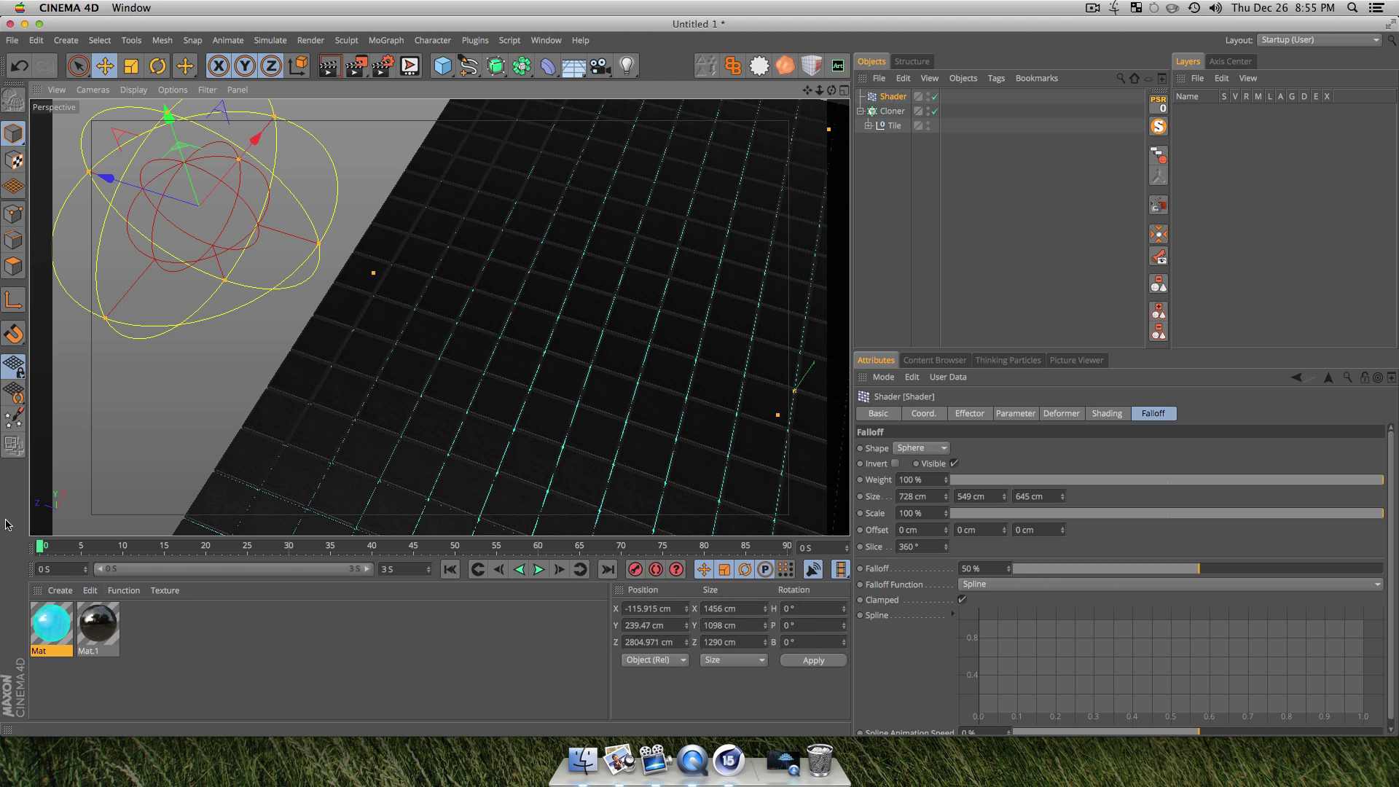
left_click(634, 571)
- Set the animation length to 10 seconds and extend the timeline's preview range to cover it all
left_click(339, 568)
type("10")
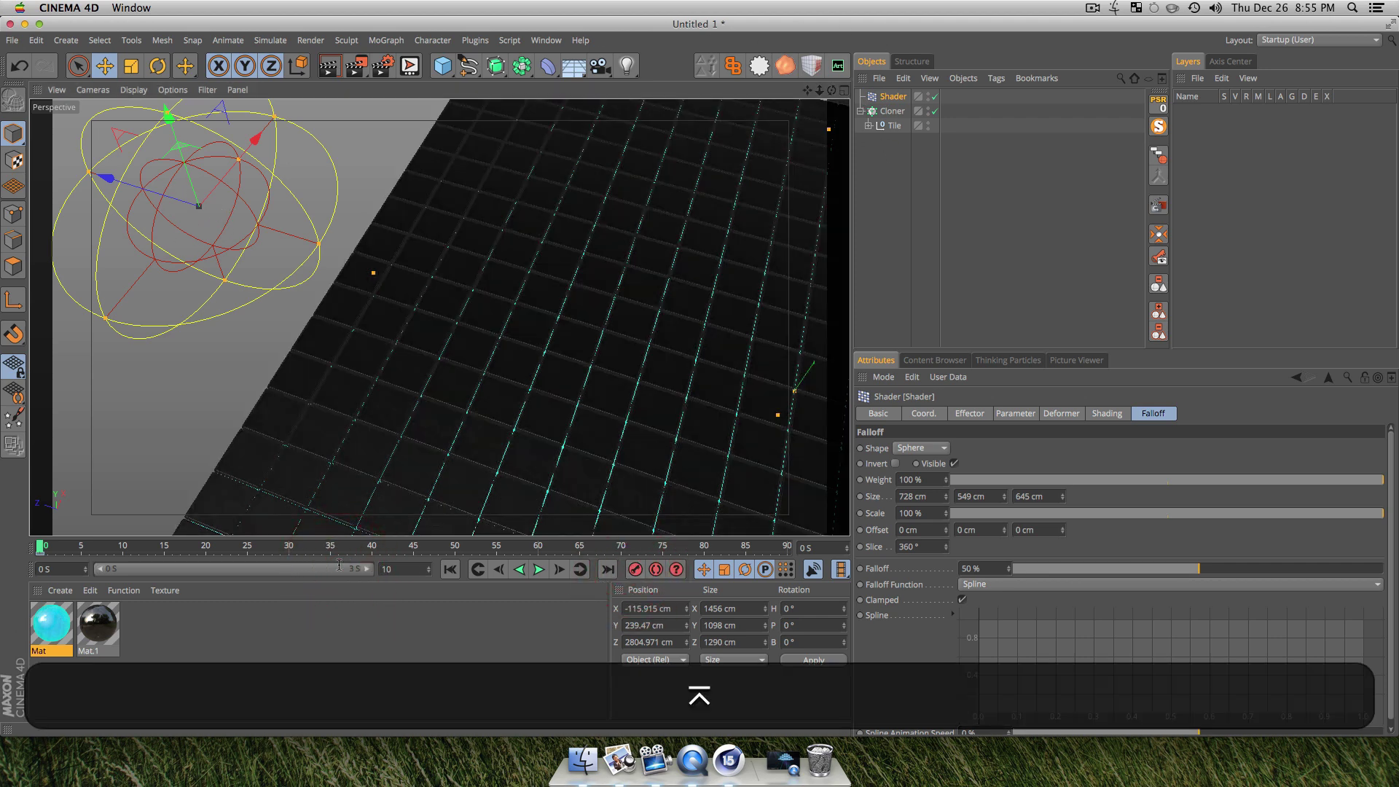
key("Return")
left_click_drag(221, 573, 392, 571)
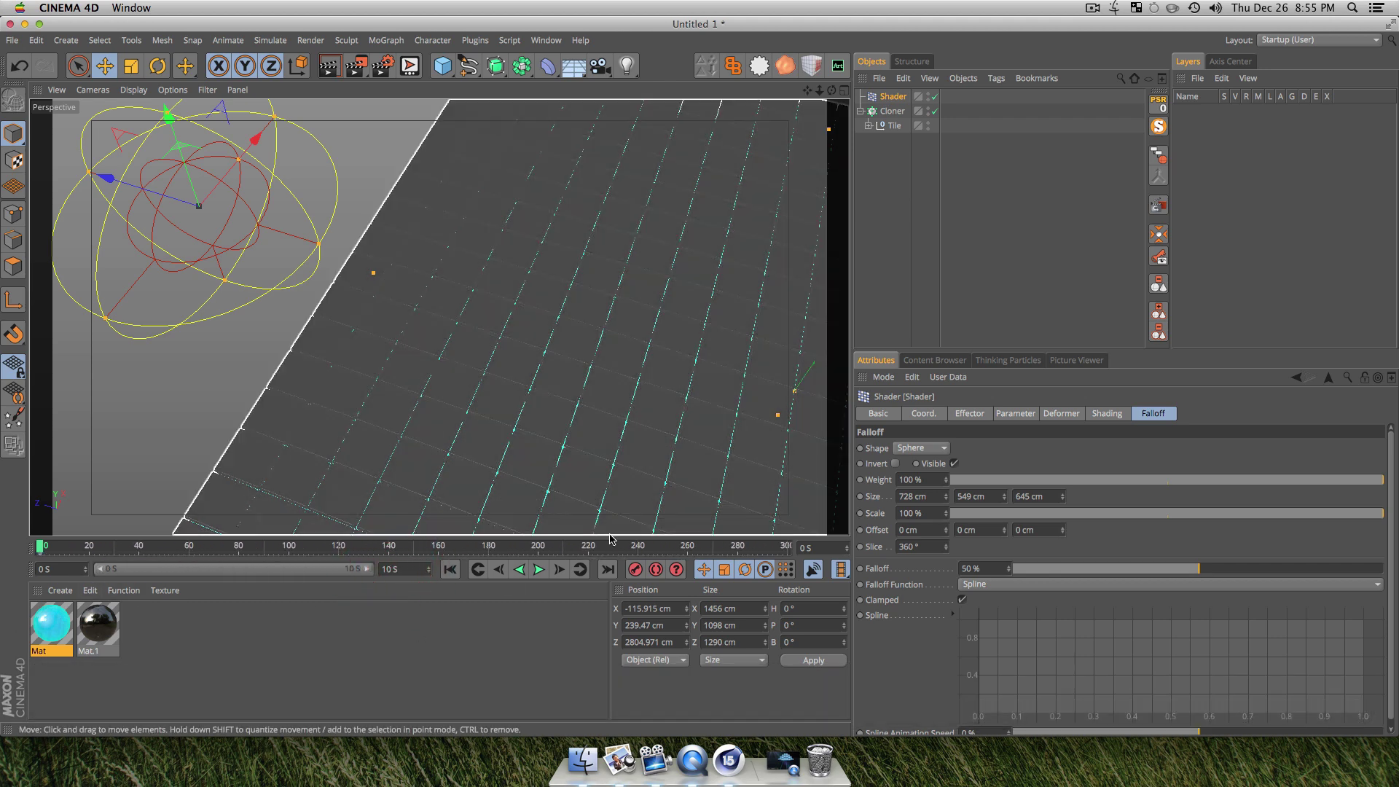
- At frame 250, move the Shader effector along Z past the grid's opposite edge to about -2908 cm and record a keyframe
left_click(627, 545)
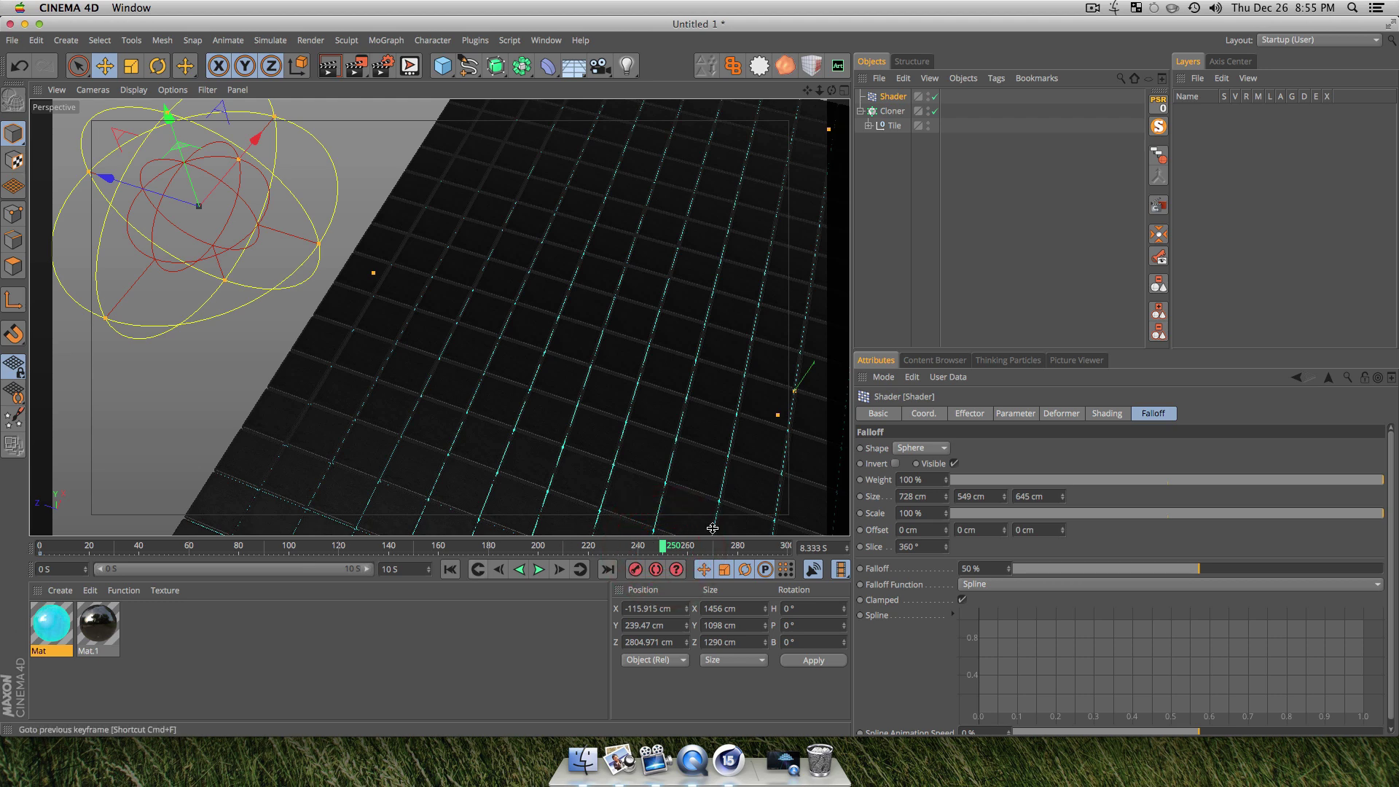
scroll(653, 361, "down", 3)
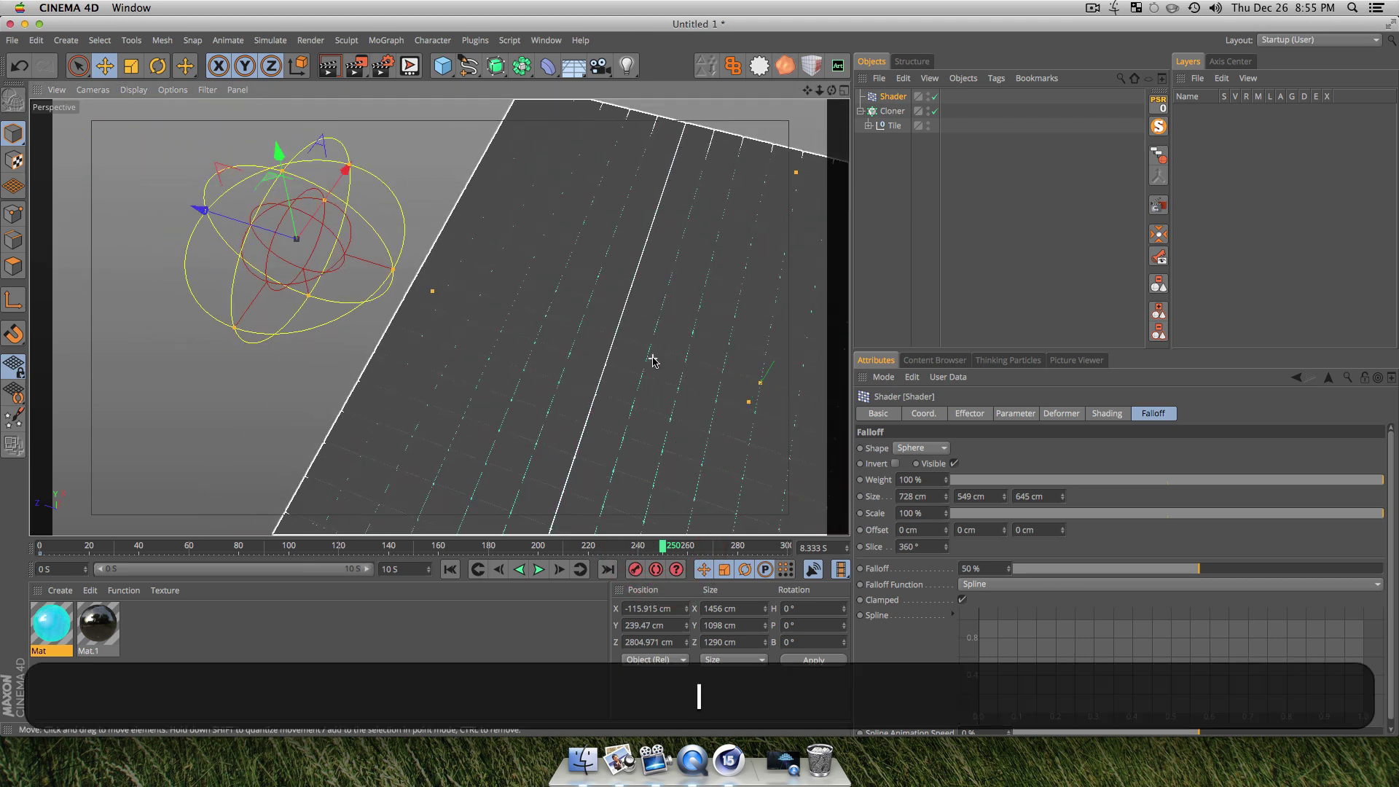
left_click_drag(661, 365, 539, 342, "alt")
left_click_drag(209, 235, 282, 246)
key("super+z")
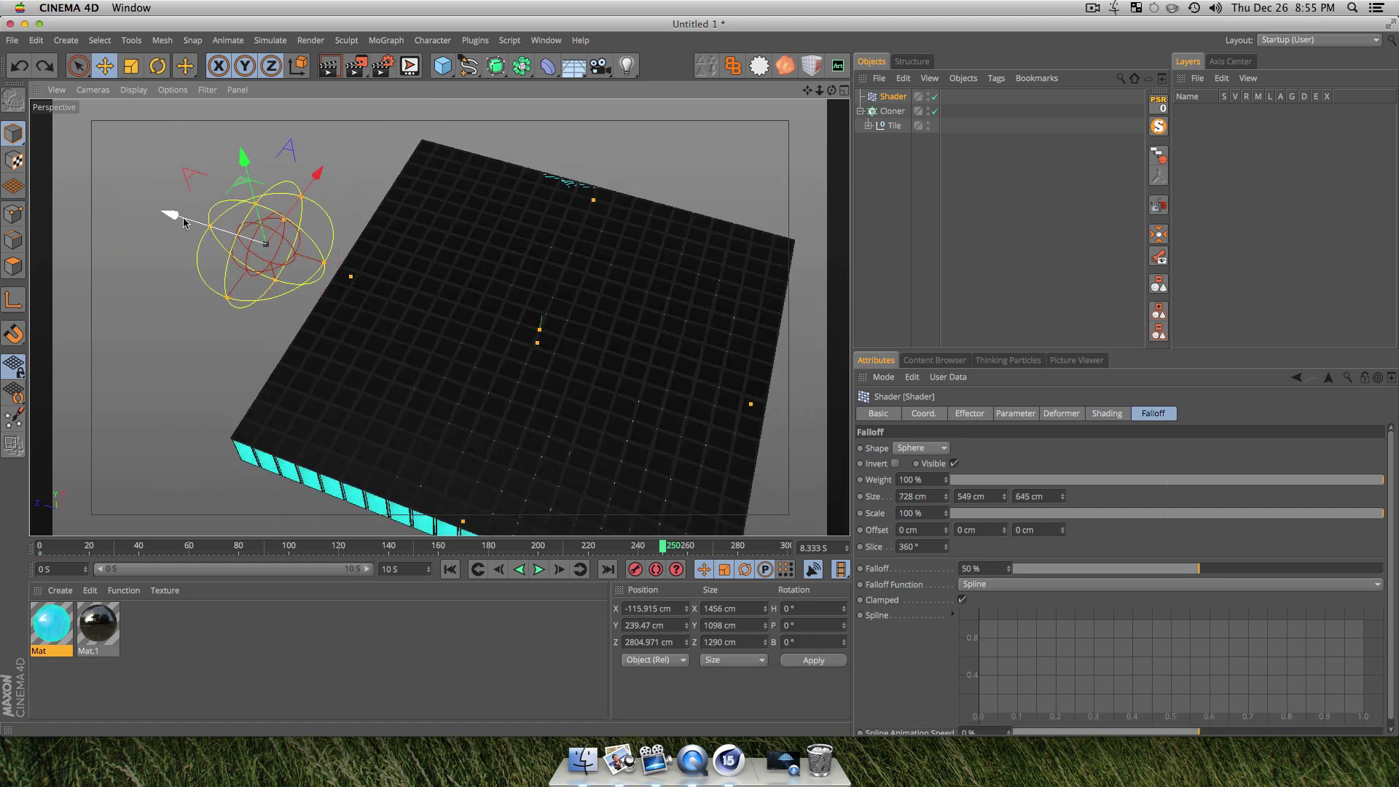
left_click_drag(187, 221, 772, 422)
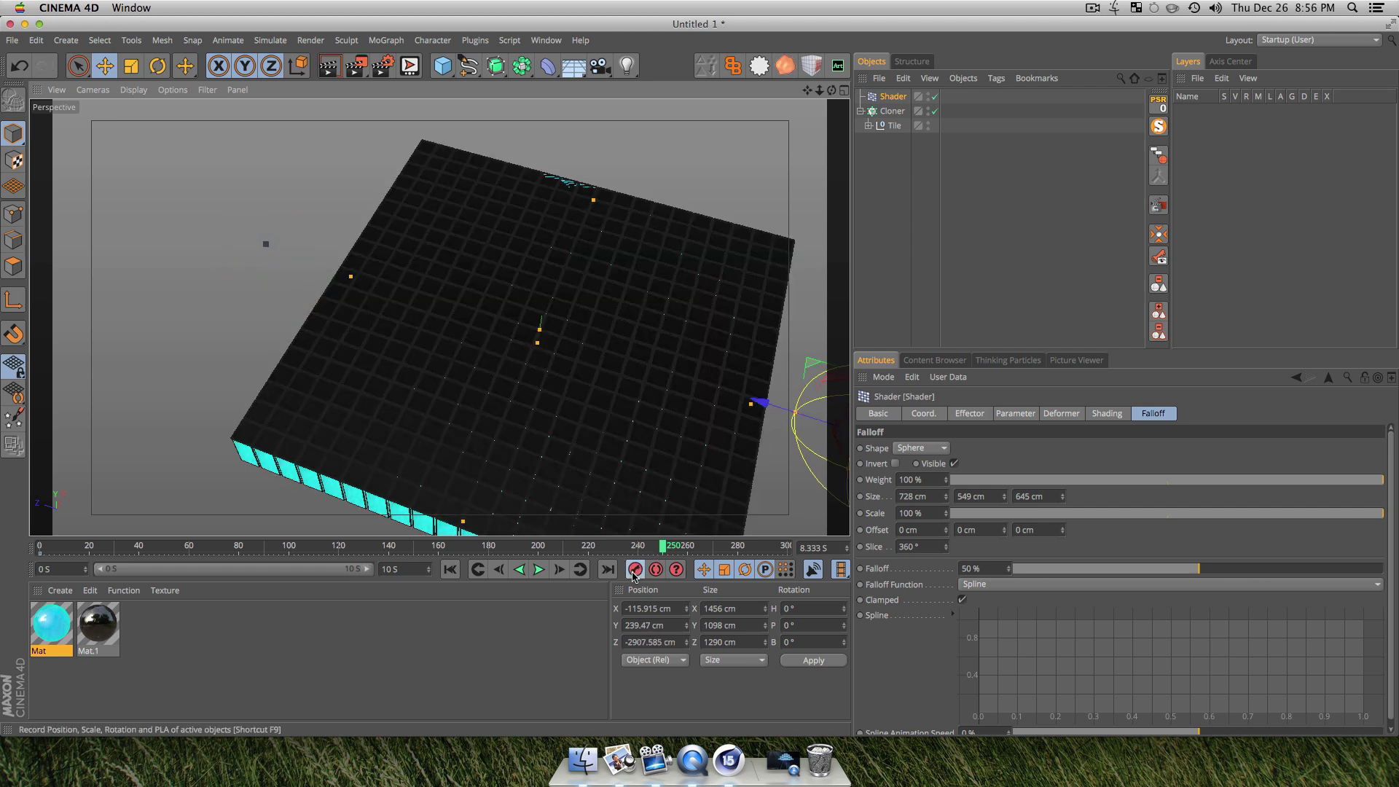
left_click(923, 413)
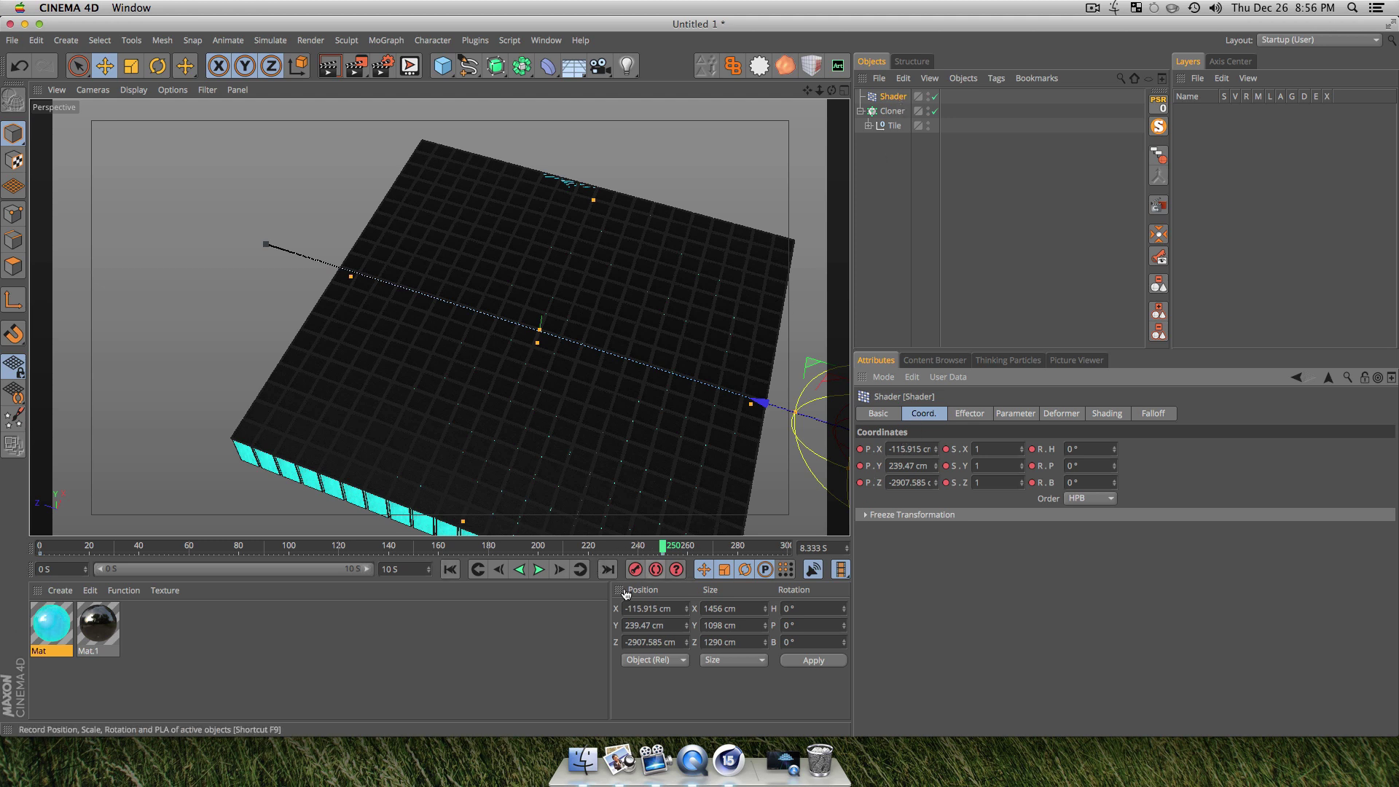
- Play the animation from the start to check the Shader's travel across the tiles, stopping at frame 156
left_click(450, 570)
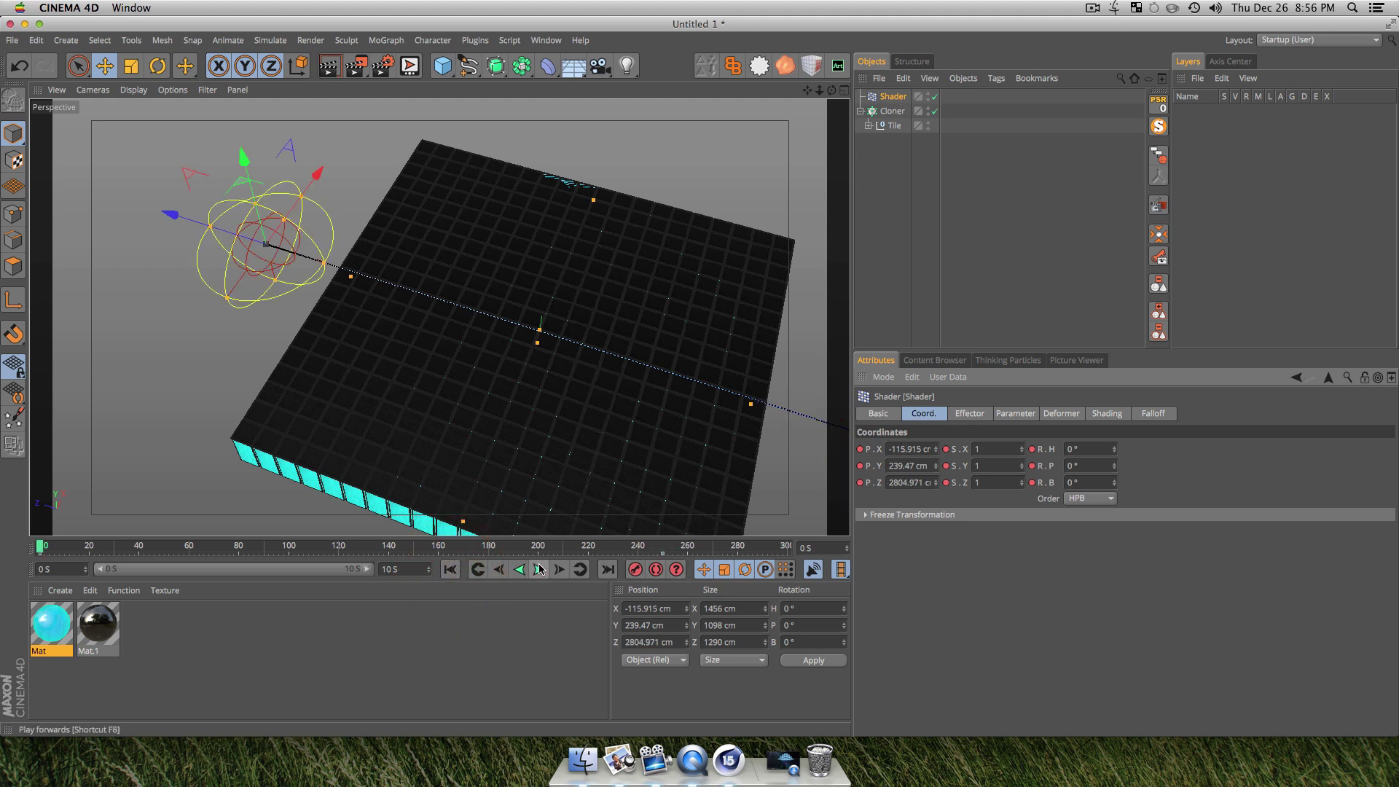
left_click(539, 570)
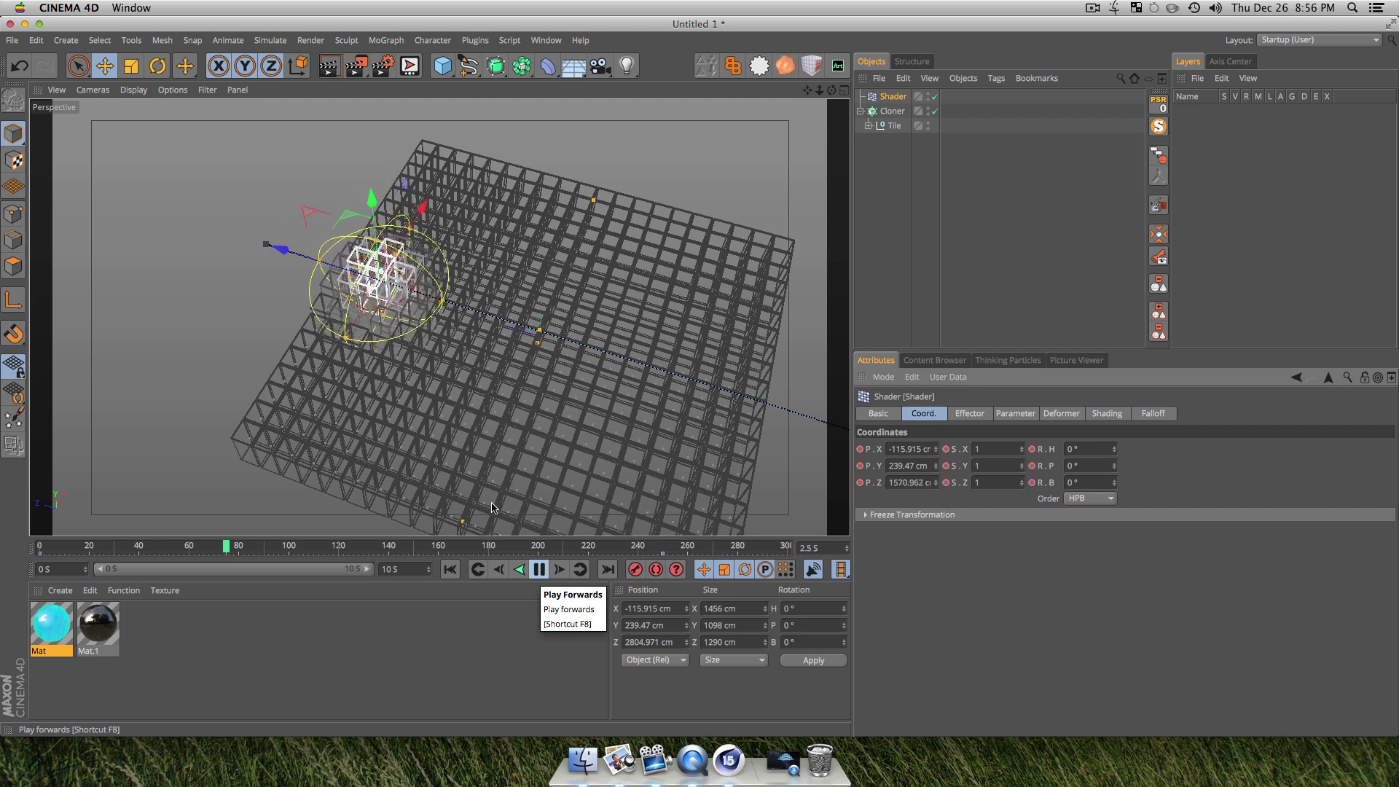
left_click(537, 568)
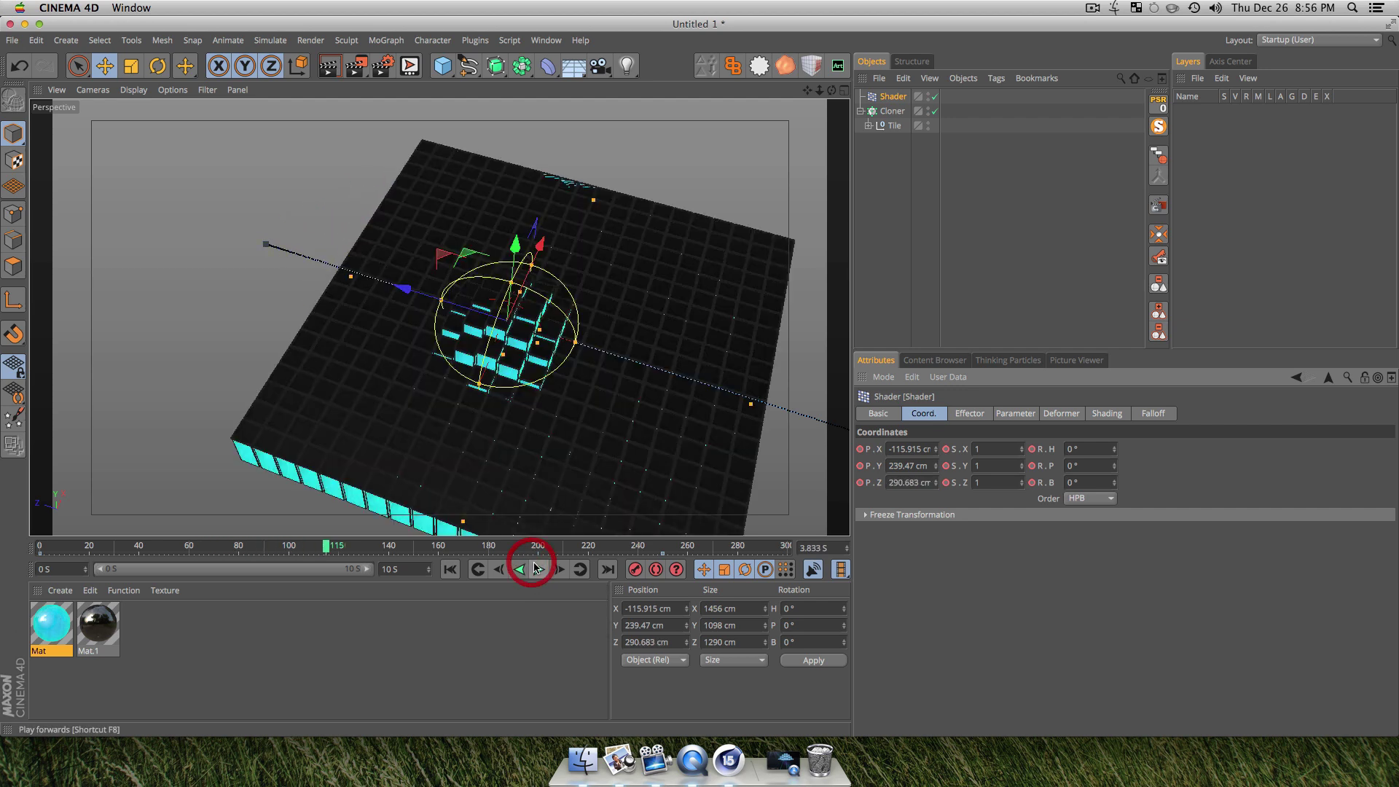
left_click(539, 569)
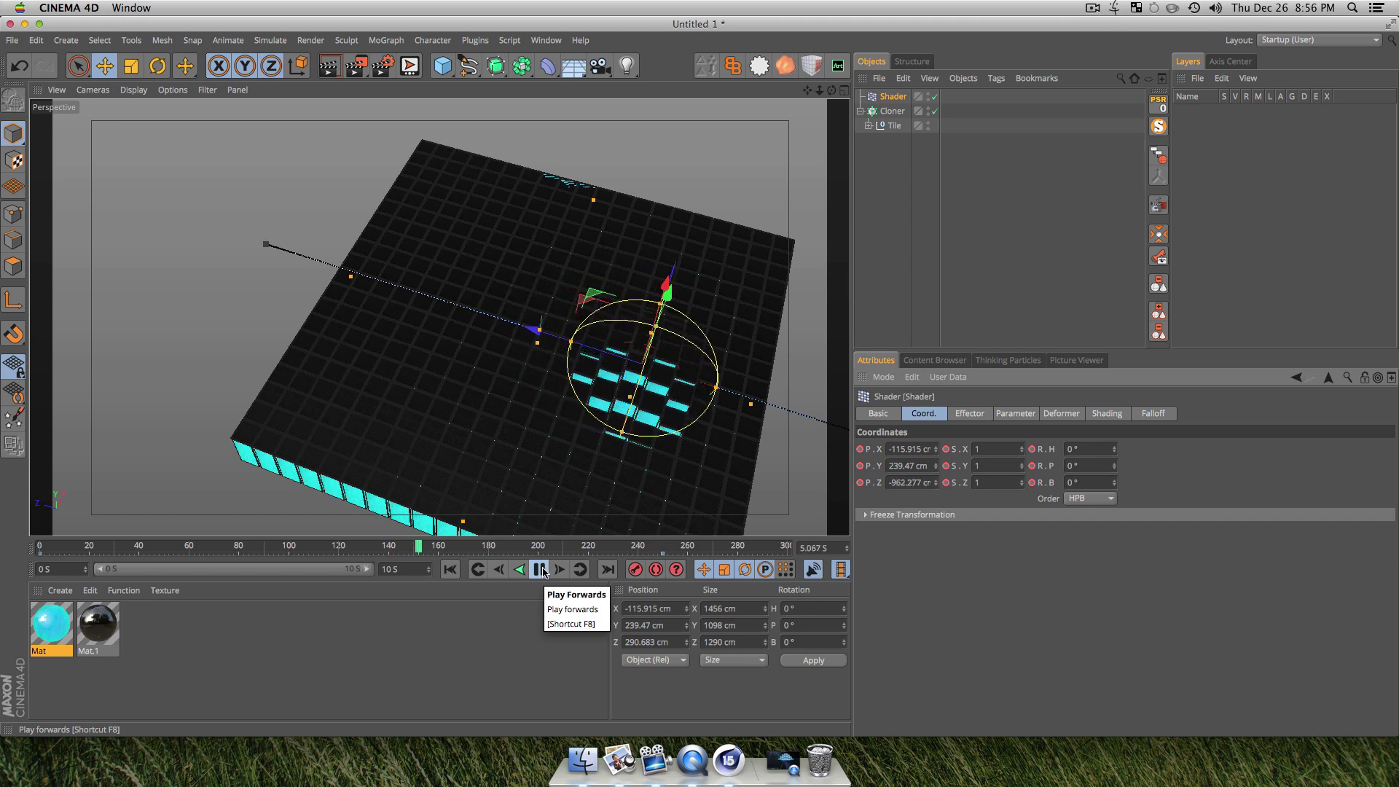
left_click(540, 569)
- Render viewport previews of the raised tiles at frame 156 from a low overview angle and from close up
key("3")
left_click_drag(651, 333, 595, 392)
key("1")
key("super+r")
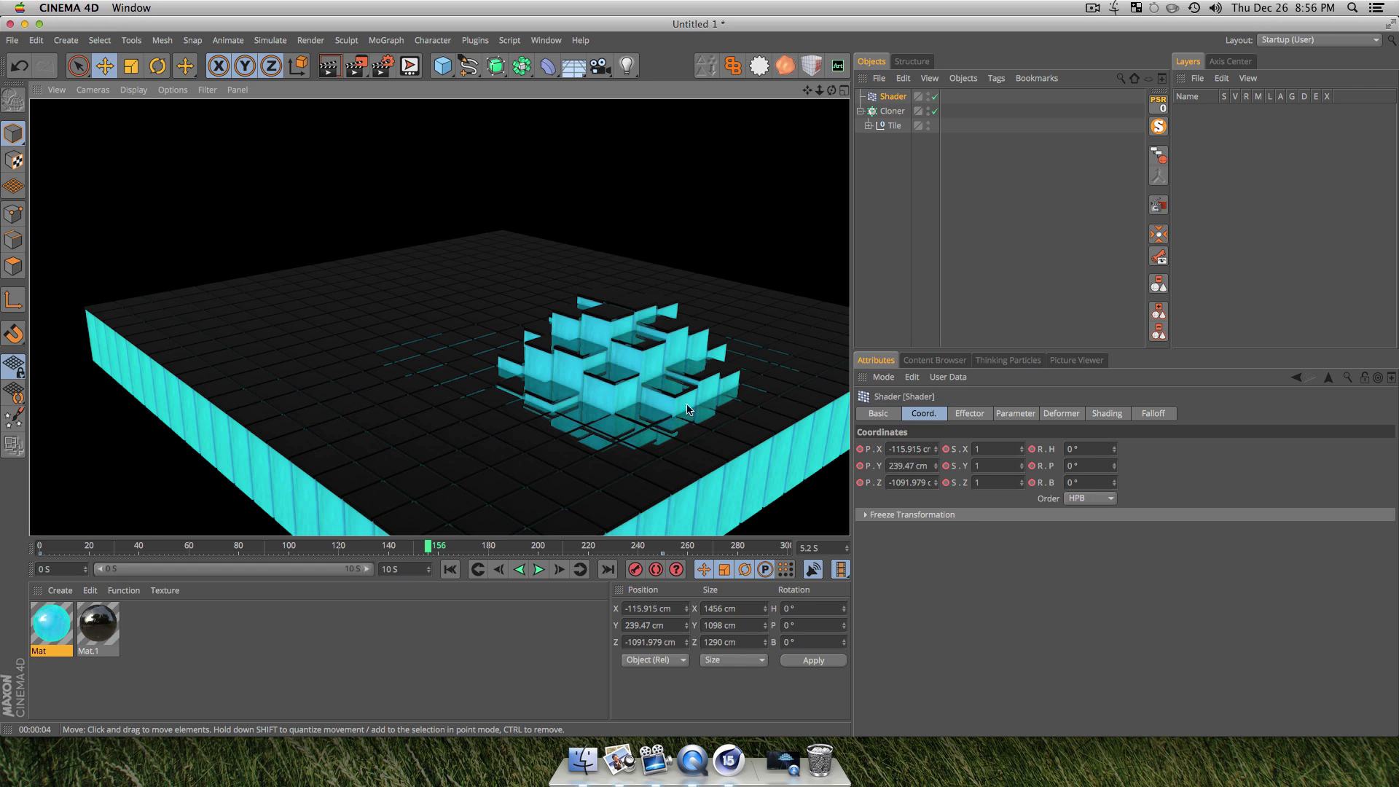
left_click_drag(650, 401, 649, 349)
key("super+r")
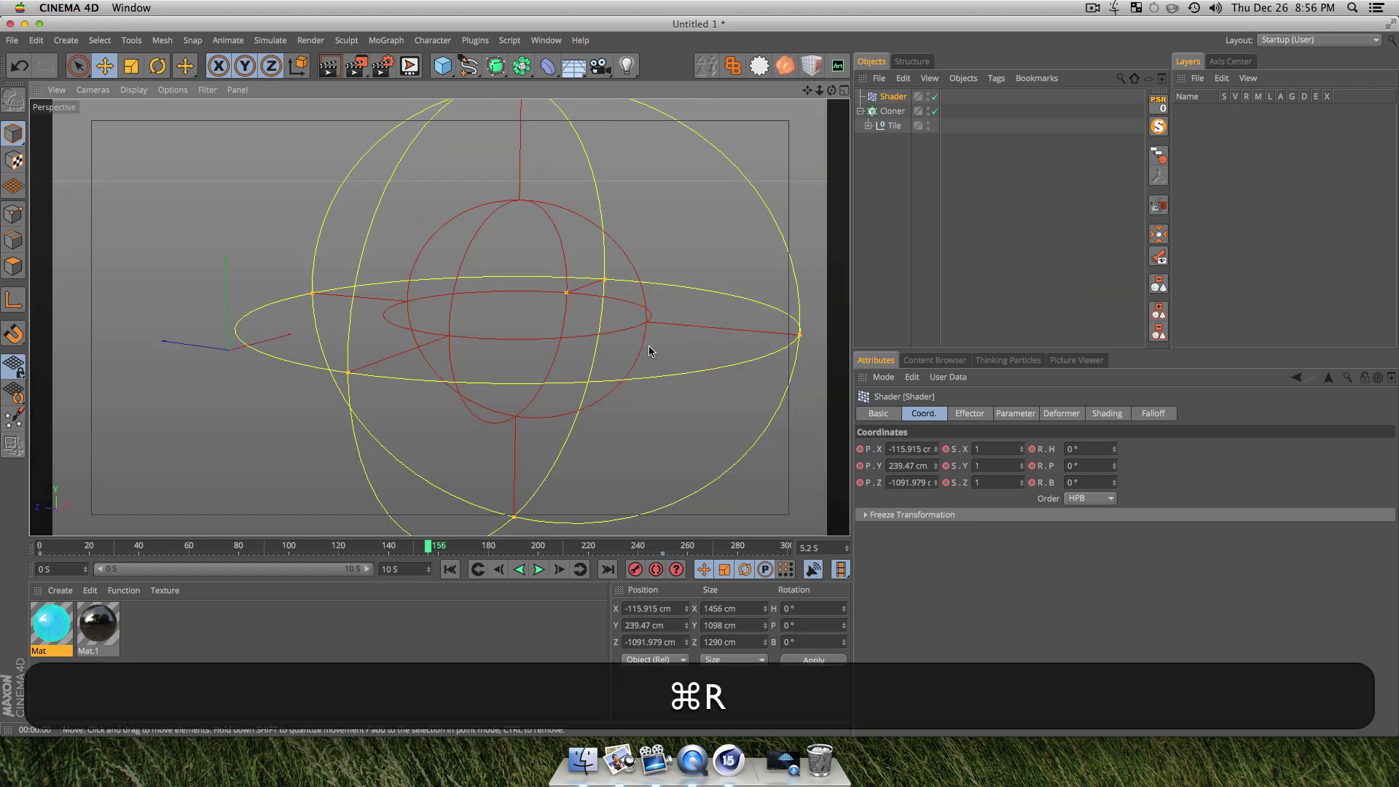
key("super+r")
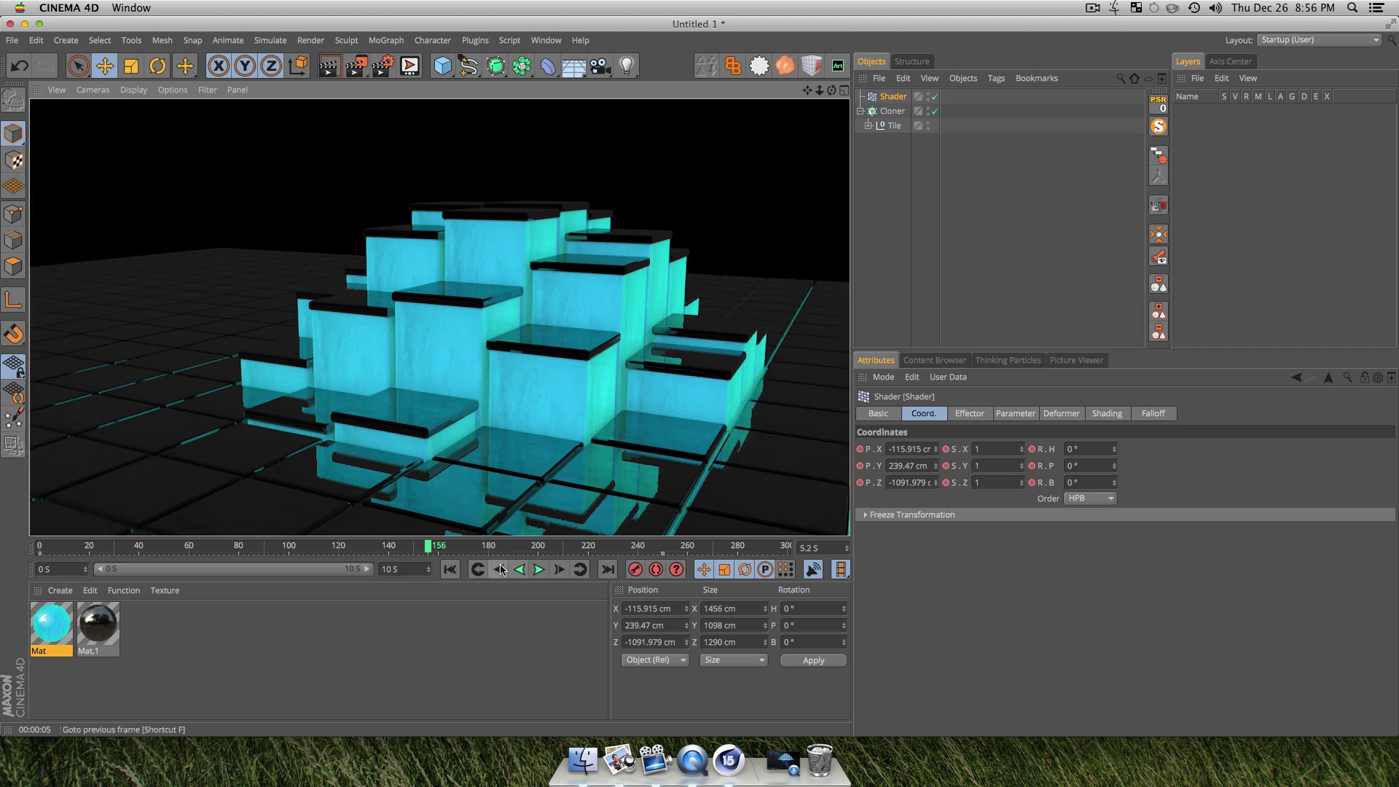
- Set the renderer to Physical in the render settings and render the close-up view again
left_click(382, 63)
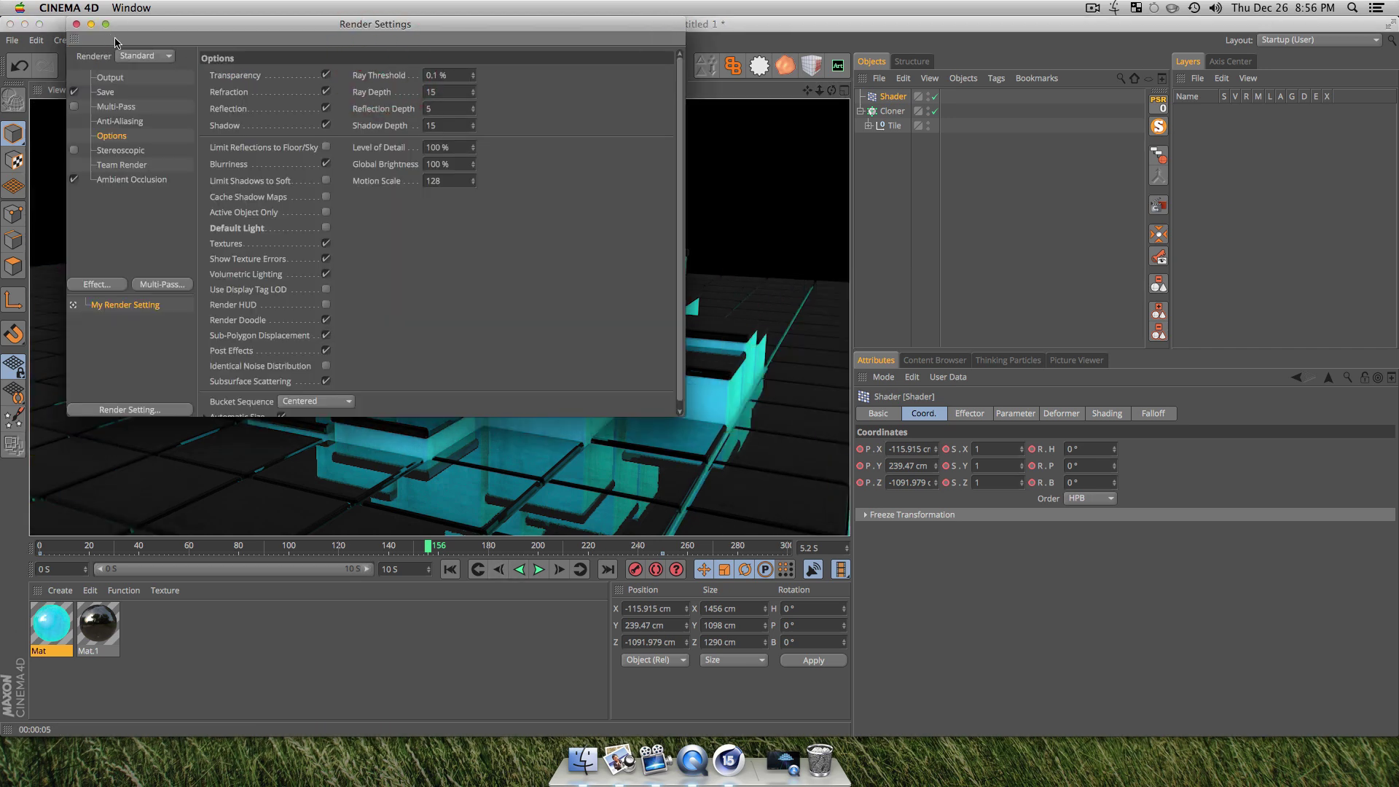
left_click(143, 57)
left_click(142, 73)
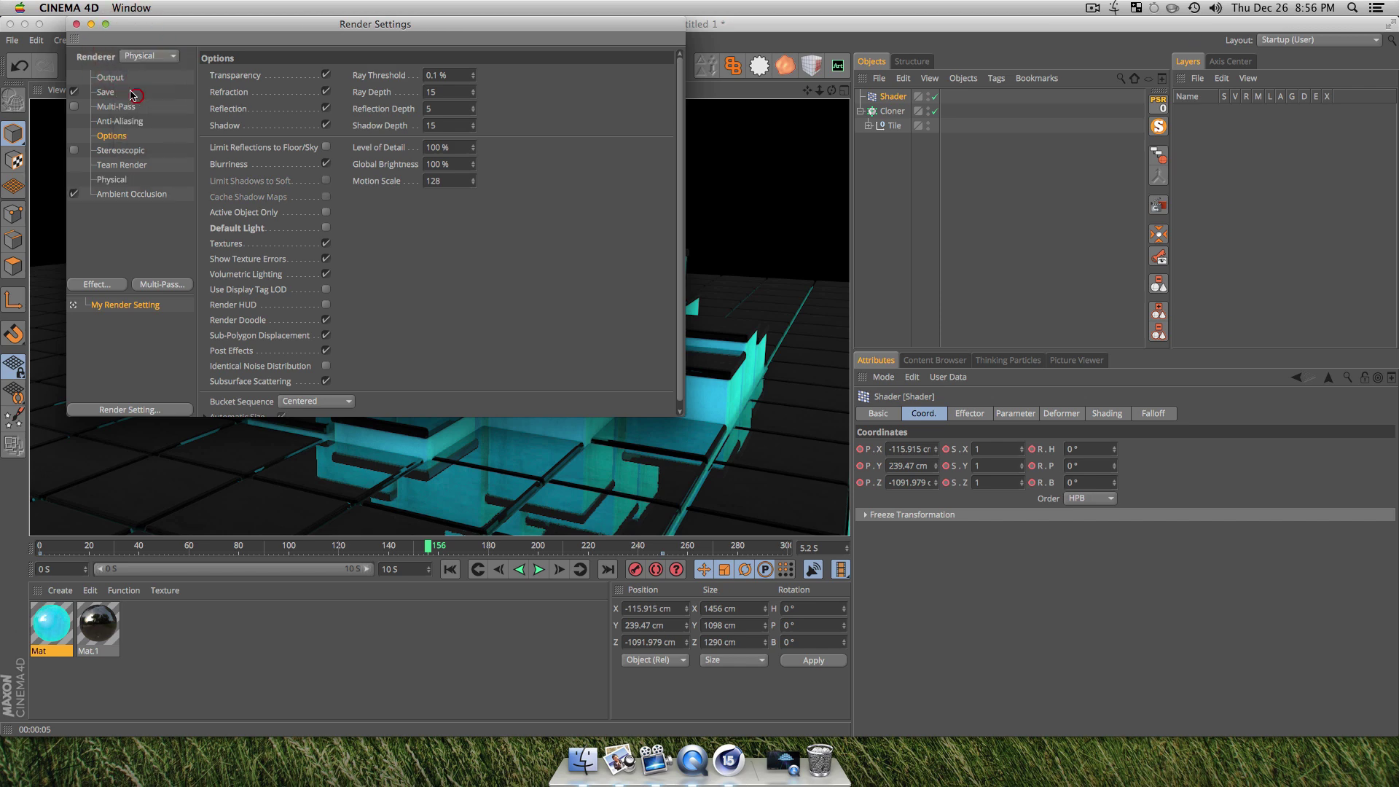
left_click(76, 24)
key("super+r")
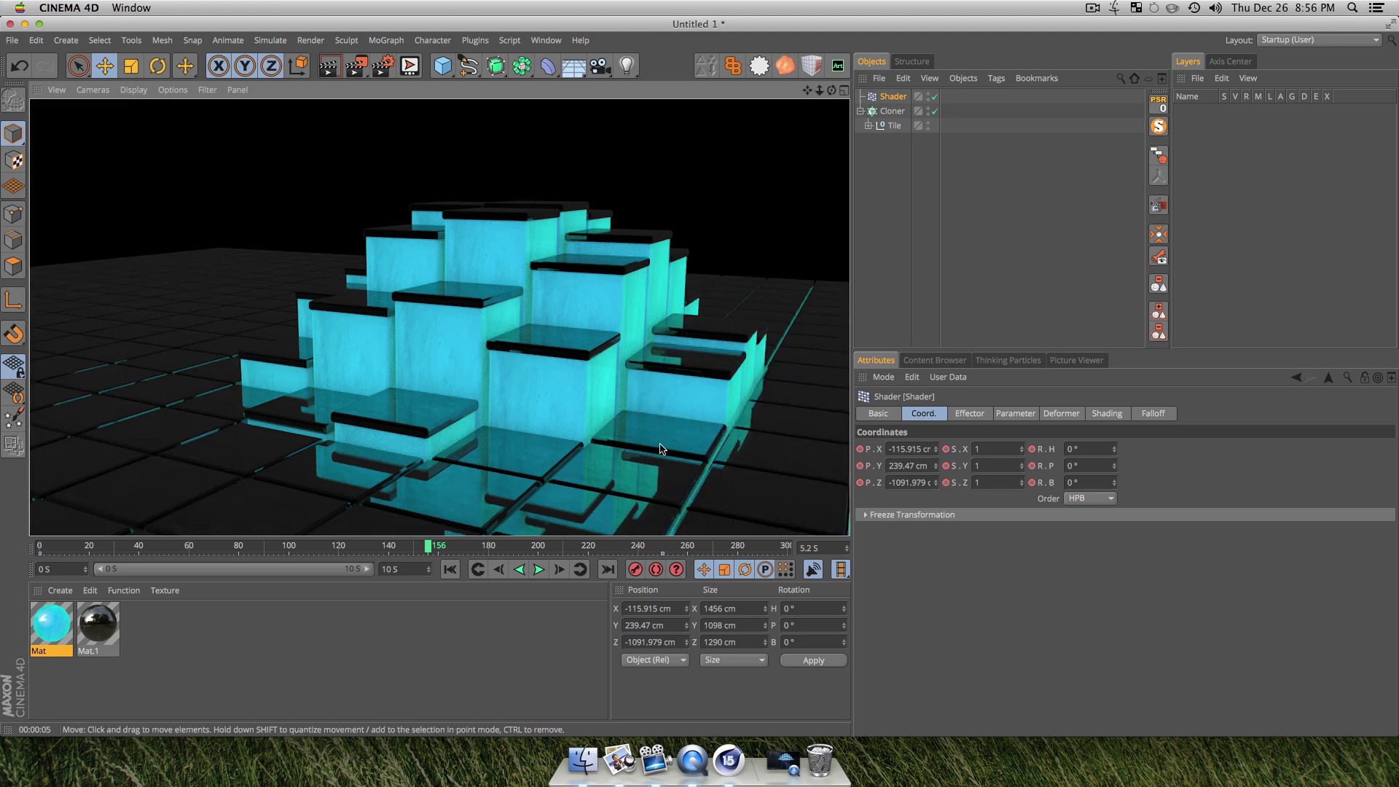
- Add a MoGraph Delay effector to the Cloner
key("3")
left_click_drag(375, 413, 473, 419)
key("1")
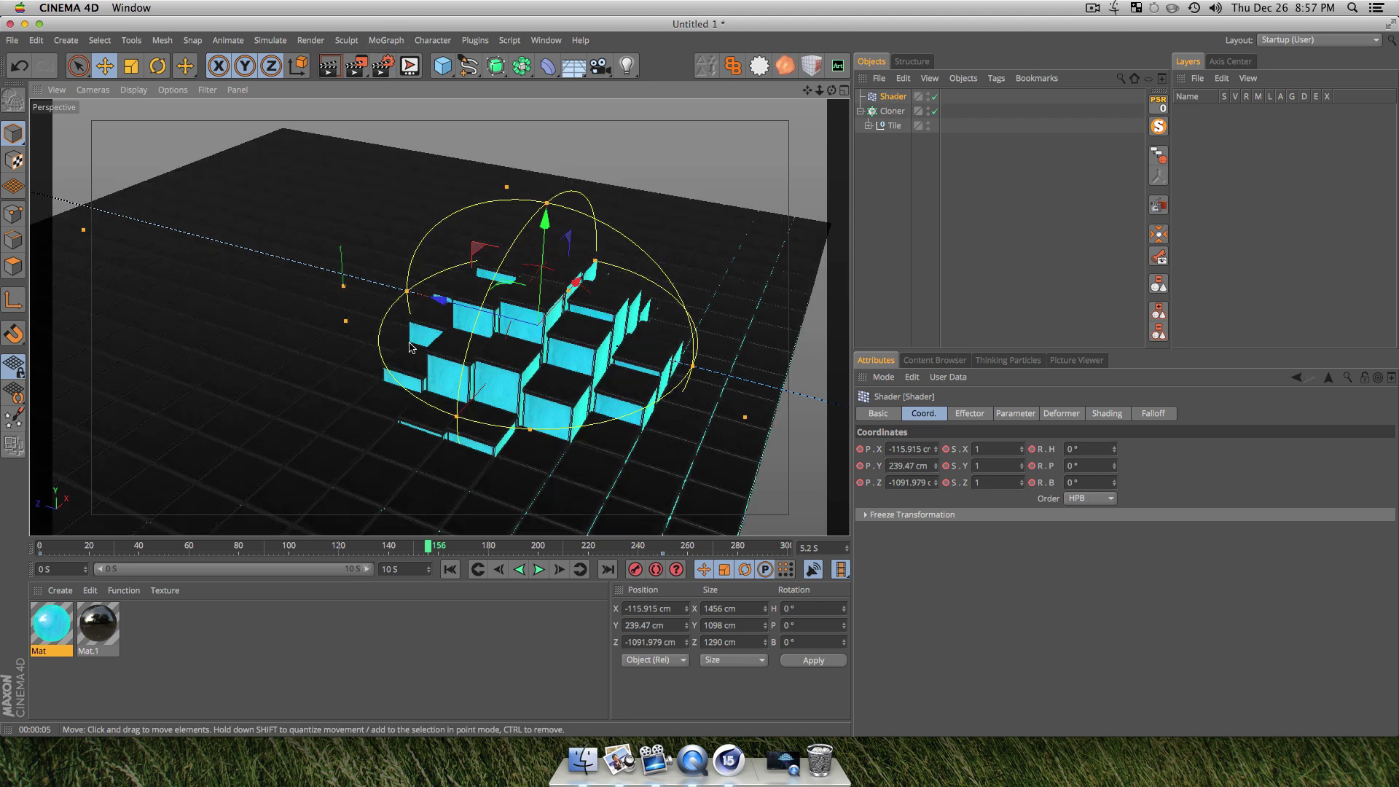
key("3")
left_click_drag(416, 352, 390, 364)
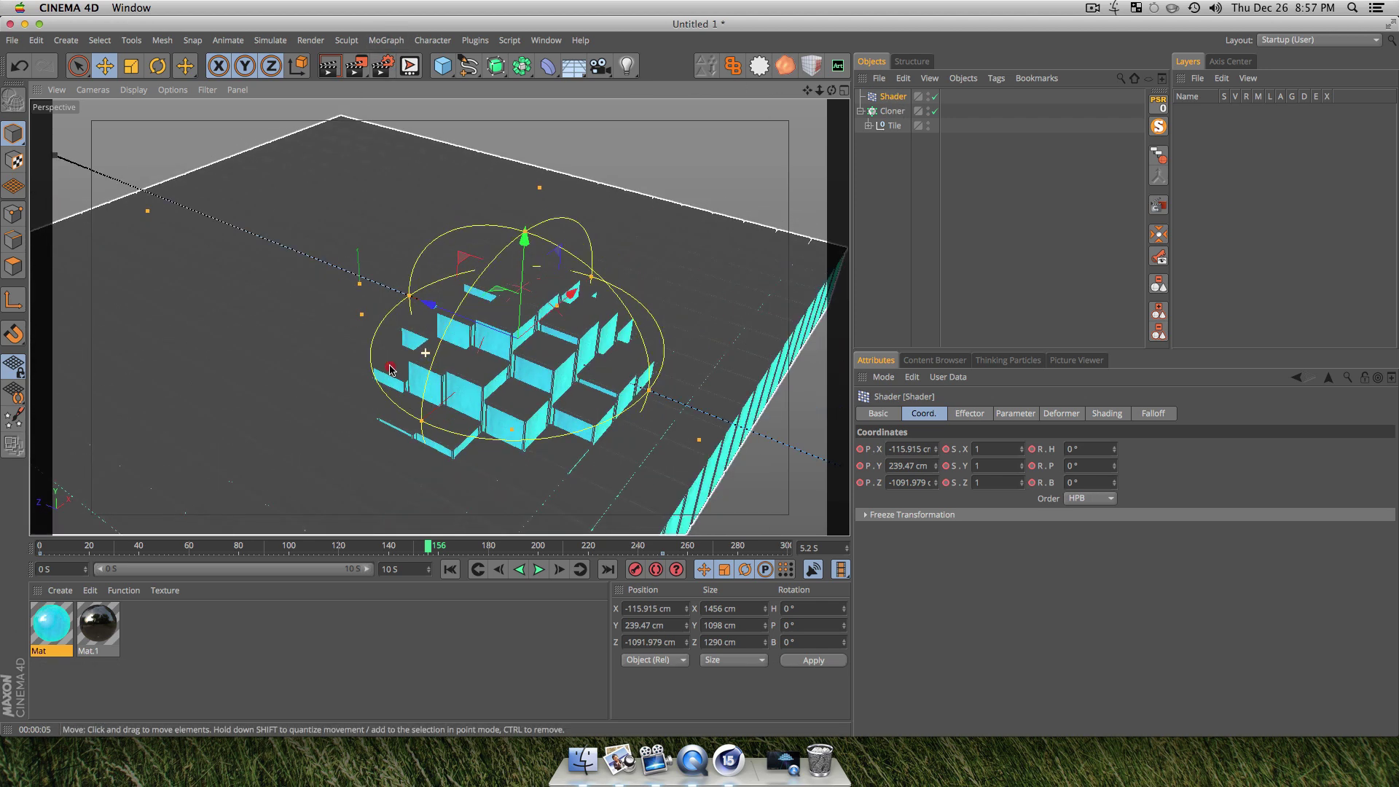
left_click(885, 111)
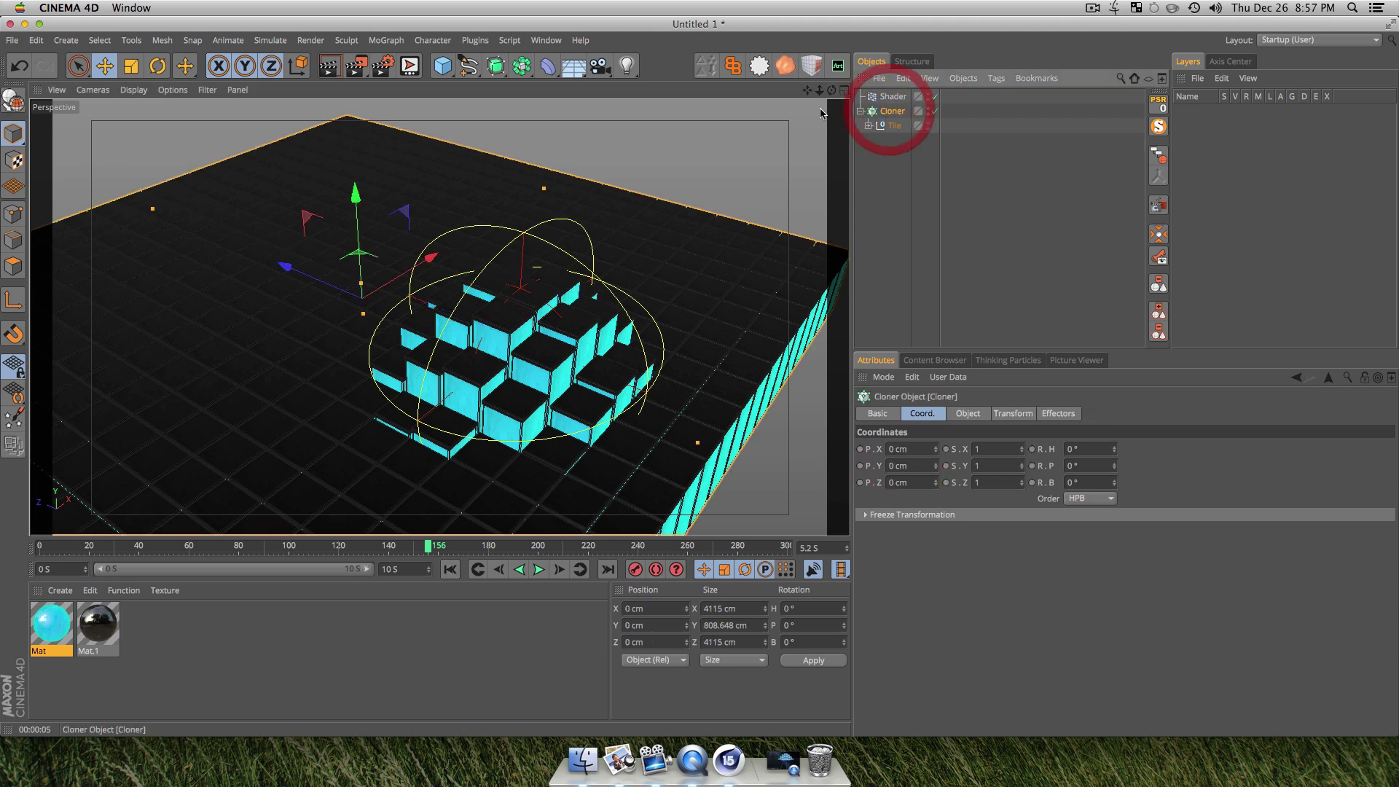
left_click(380, 40)
mouse_move(390, 65)
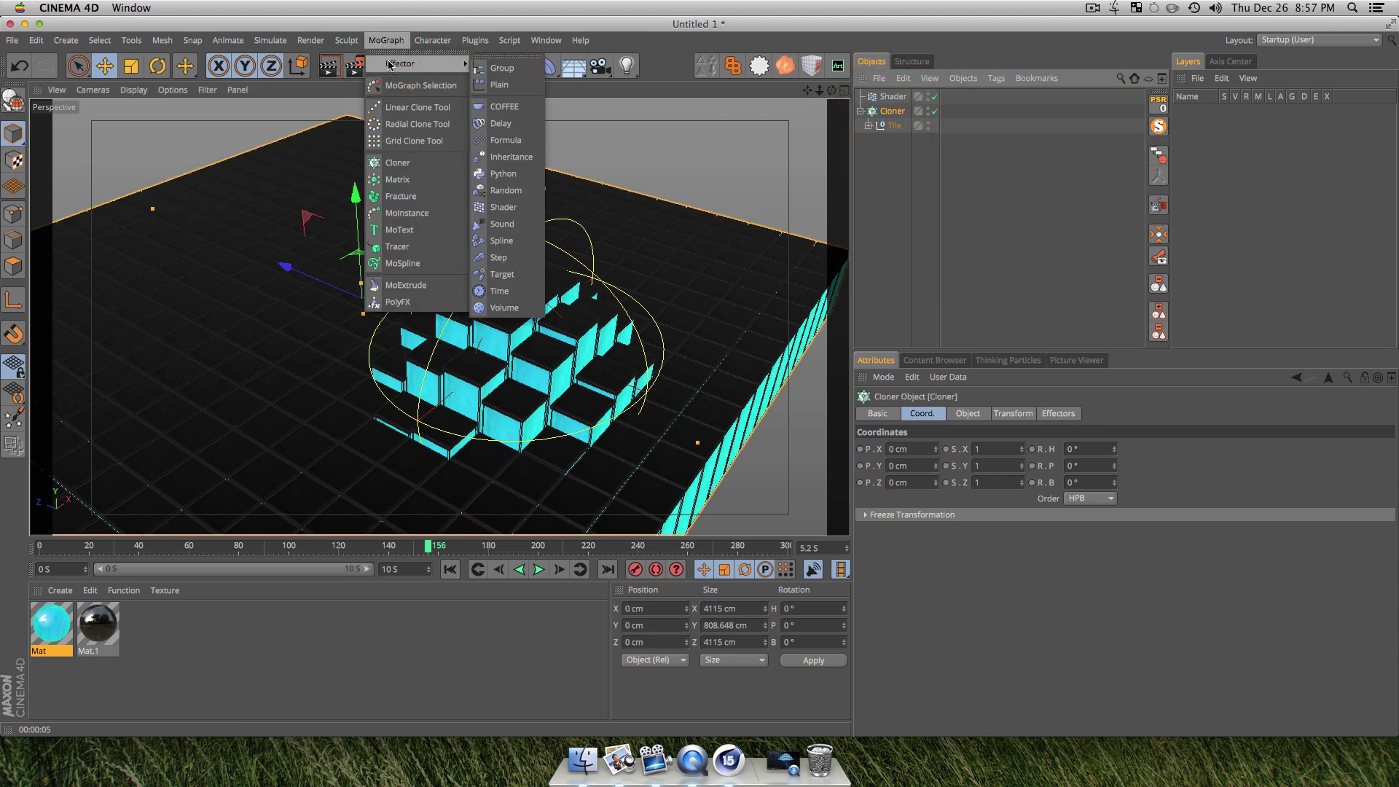
left_click(520, 123)
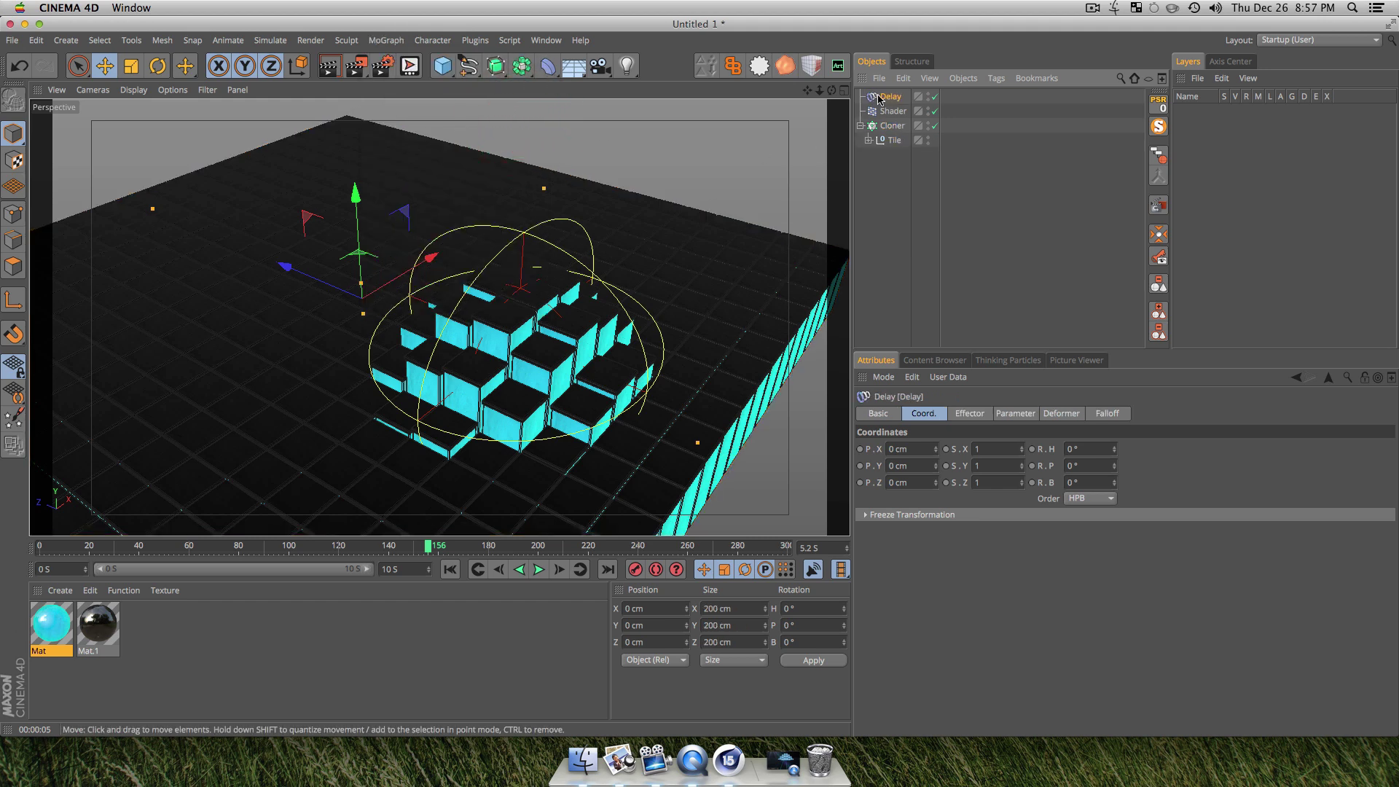
left_click(890, 97)
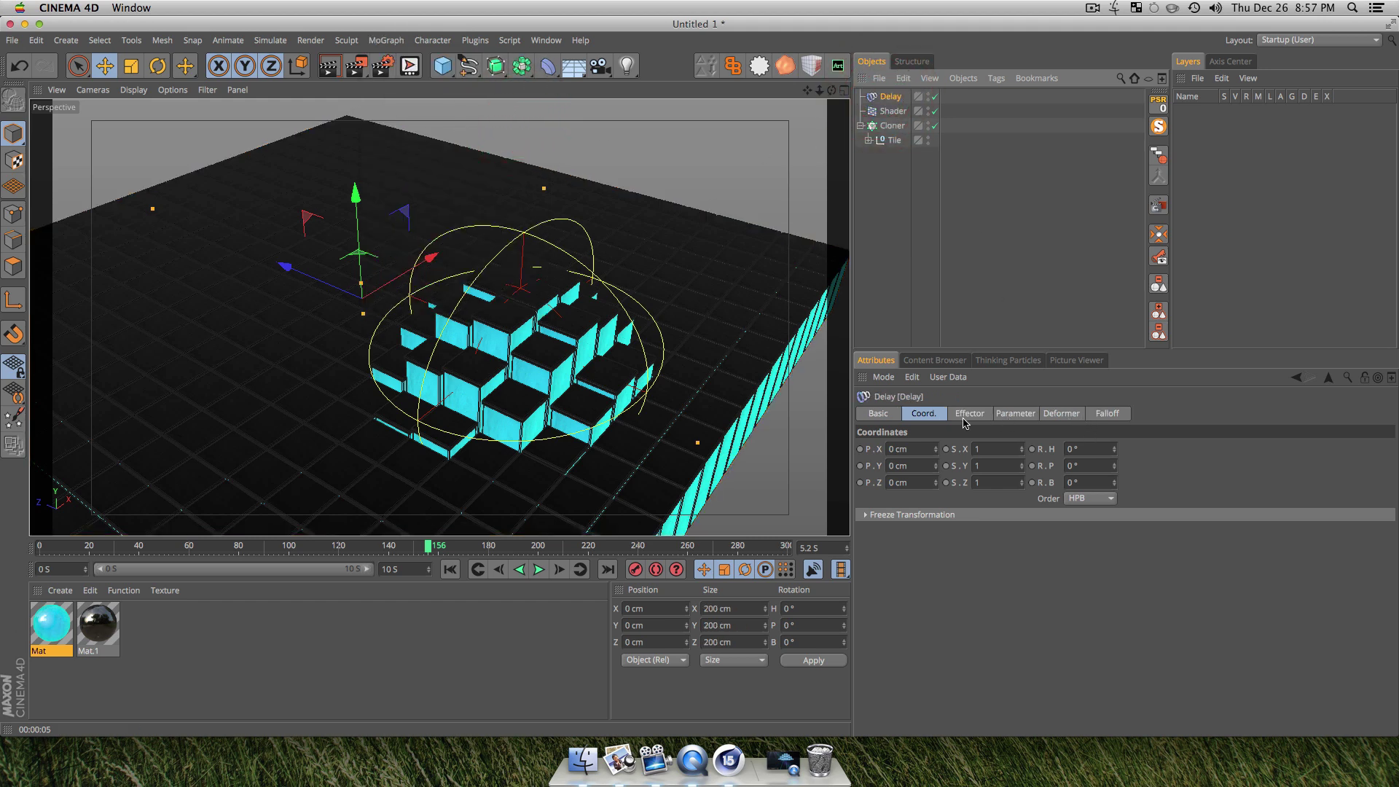
- Set the Delay effector's mode to Spring and its strength to 75%
left_click(1002, 415)
left_click(977, 421)
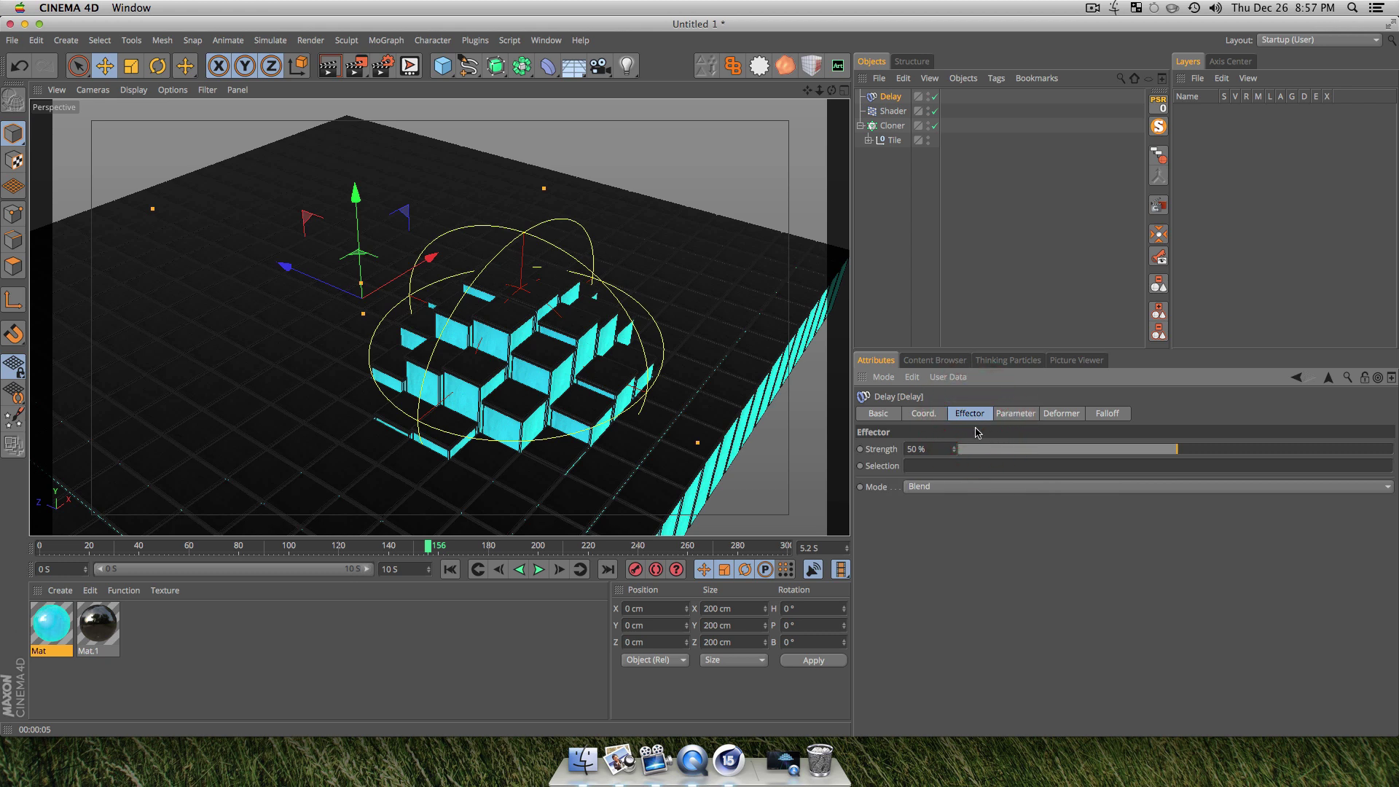
left_click(948, 487)
left_click(940, 534)
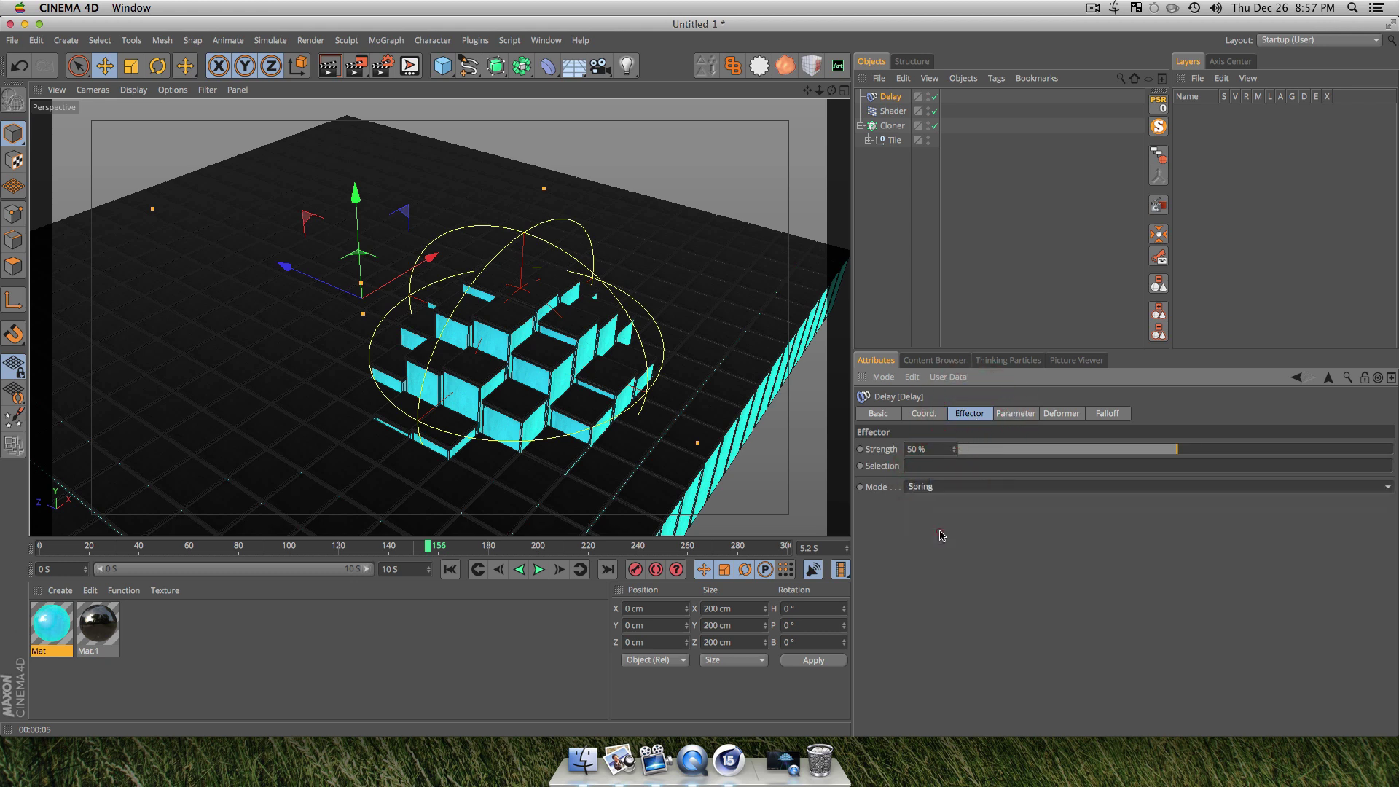
left_click_drag(1151, 452, 1200, 450)
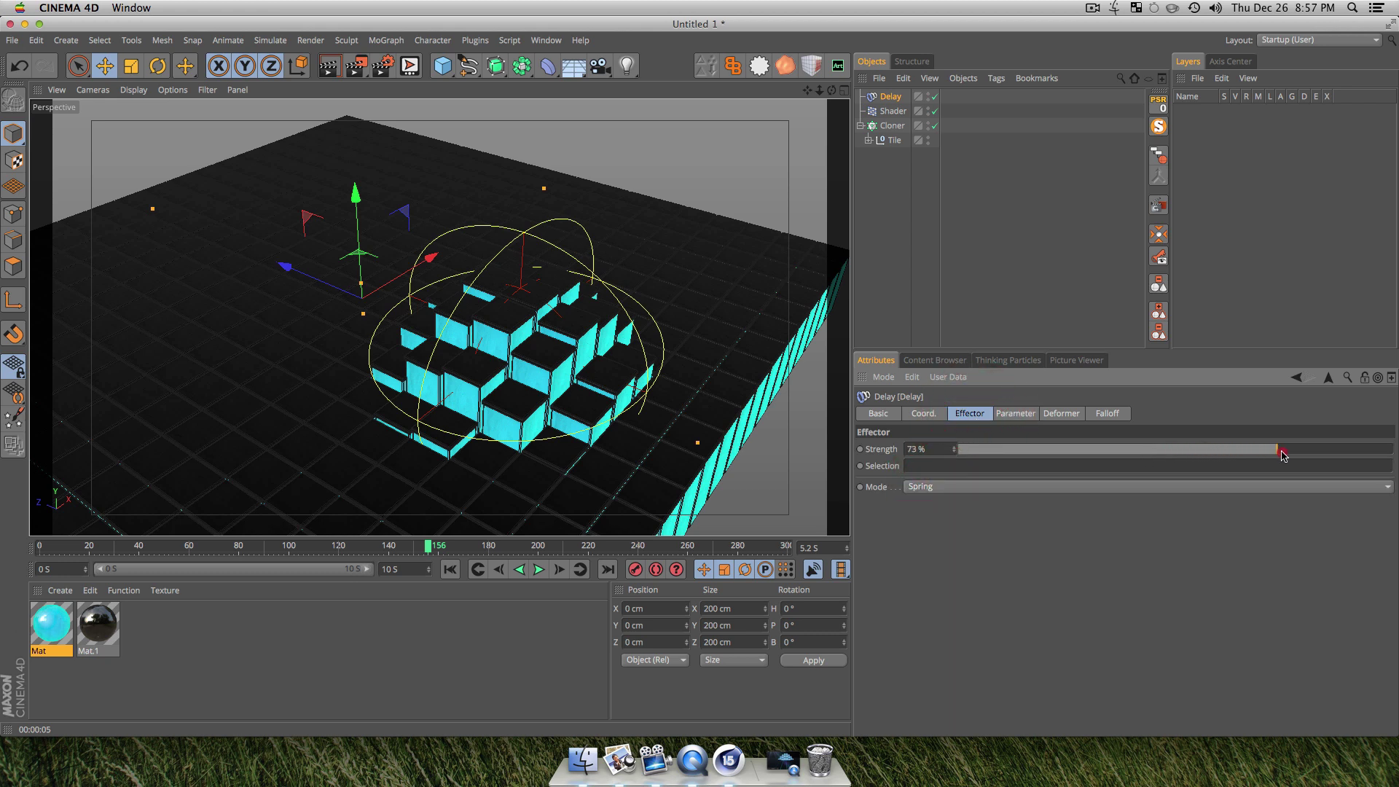
- Play the animation from the start to frame 73, and set the viewport display to Gouraud Shading
left_click(449, 570)
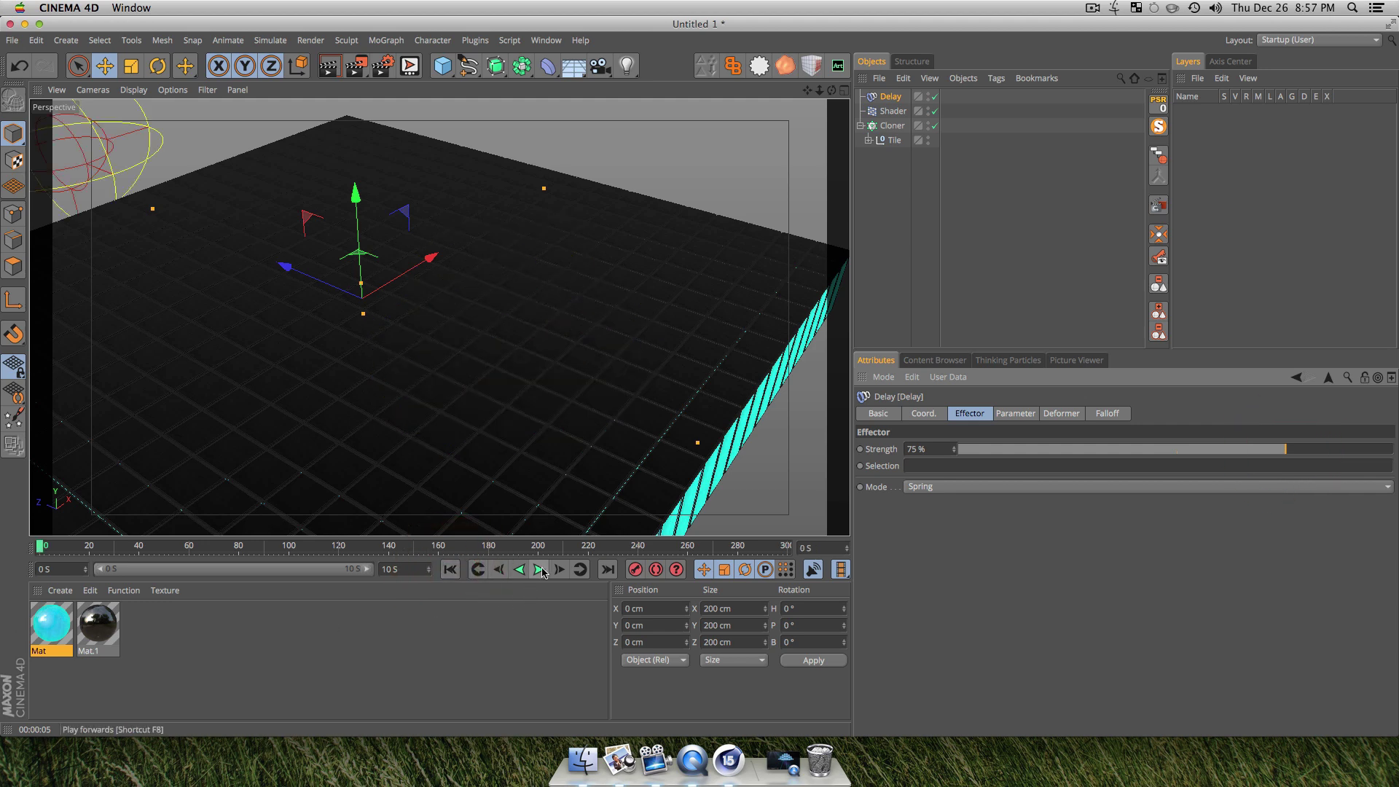
left_click(540, 569)
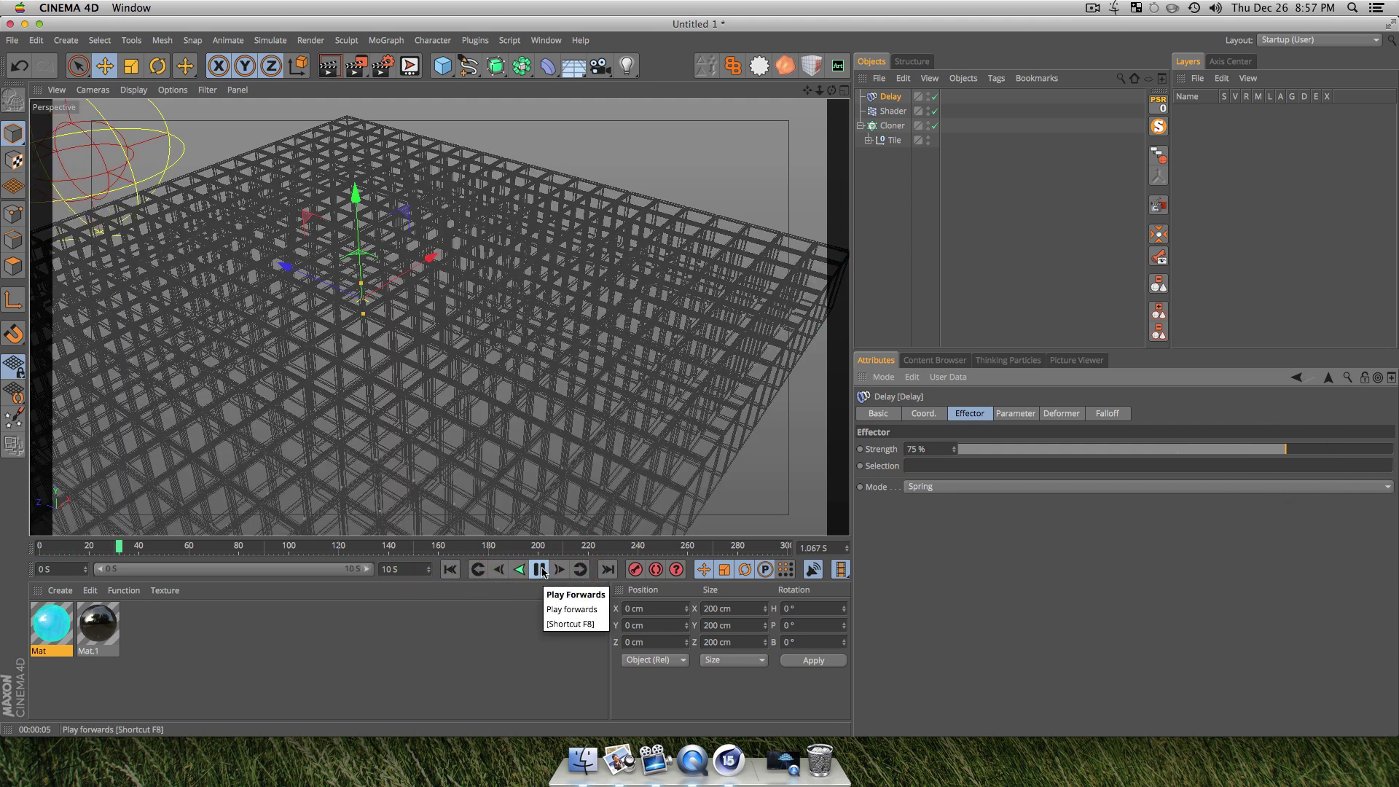
left_click(540, 569)
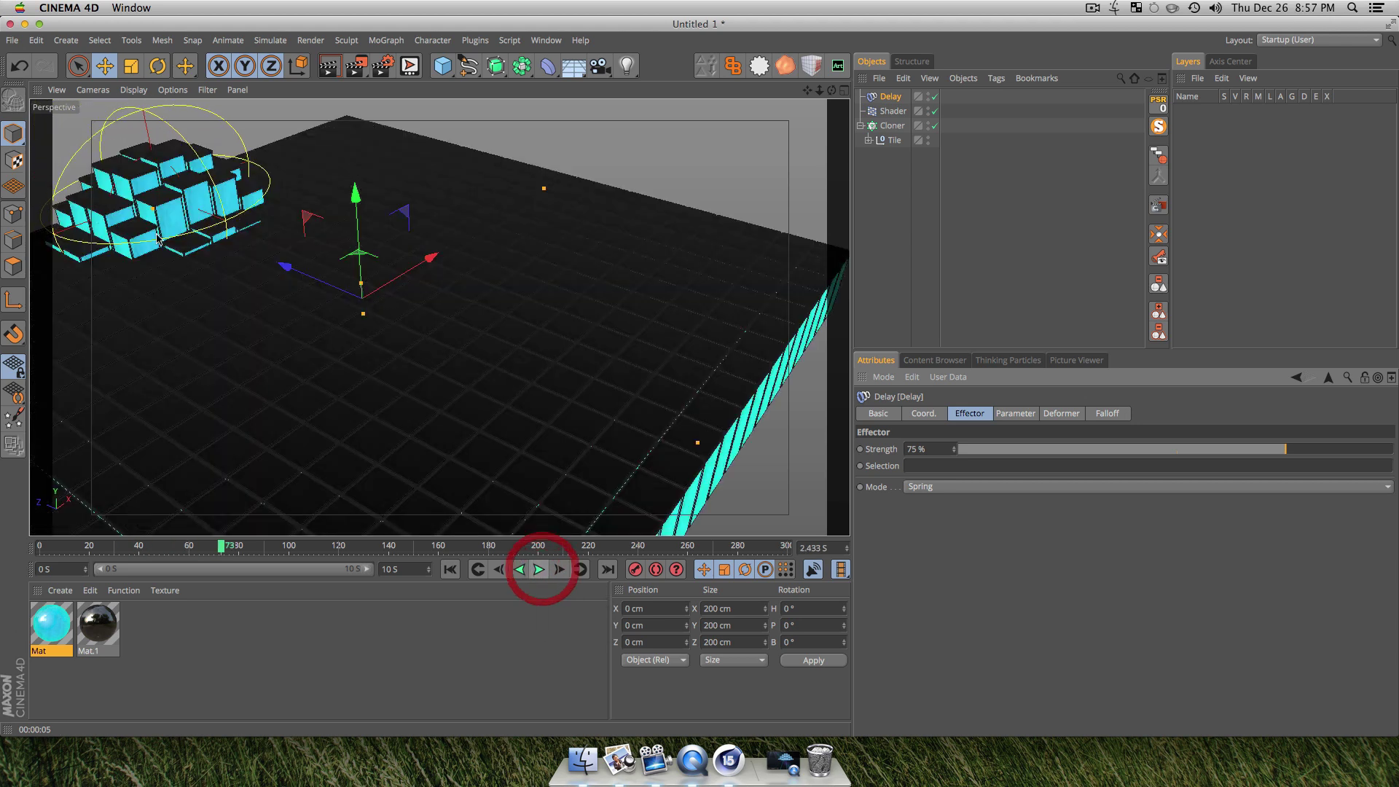
left_click(134, 90)
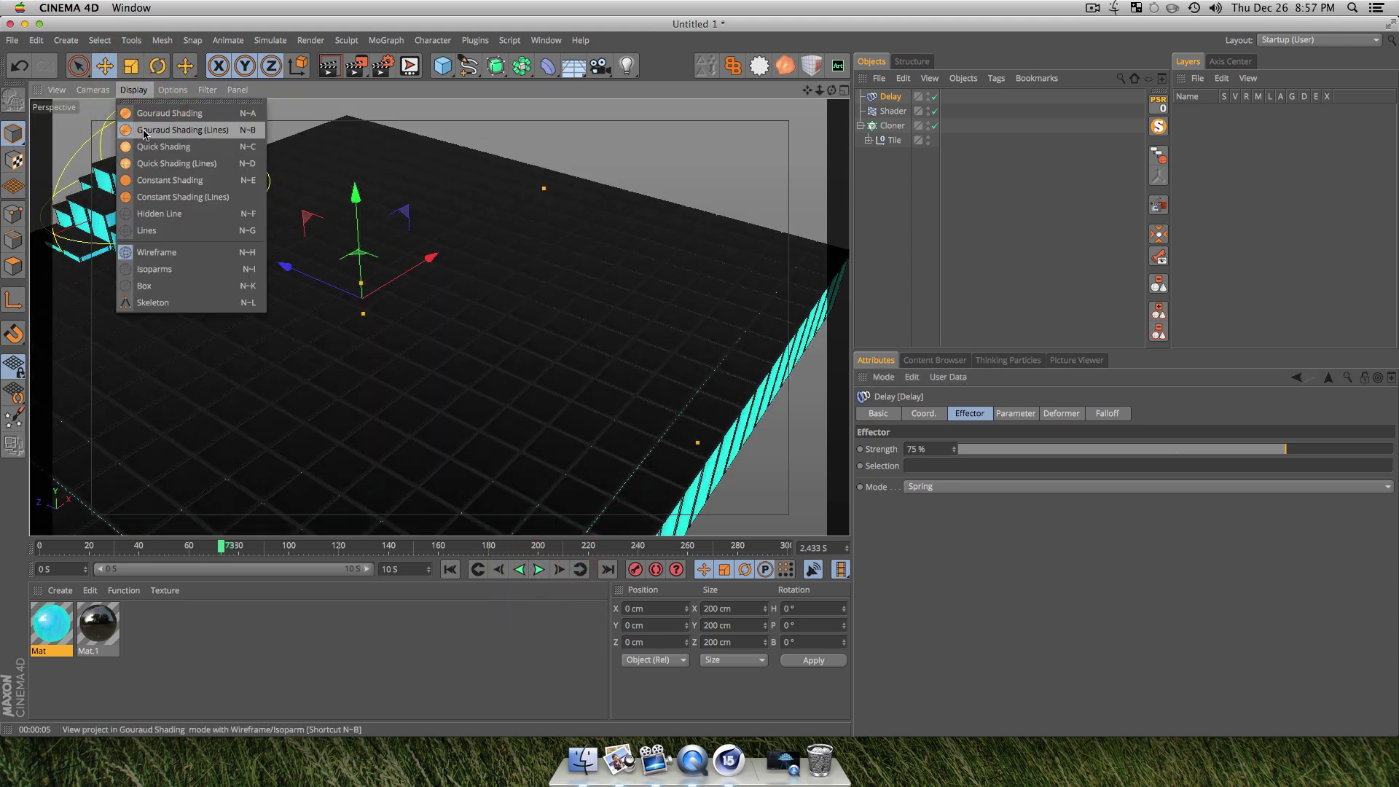
left_click(146, 114)
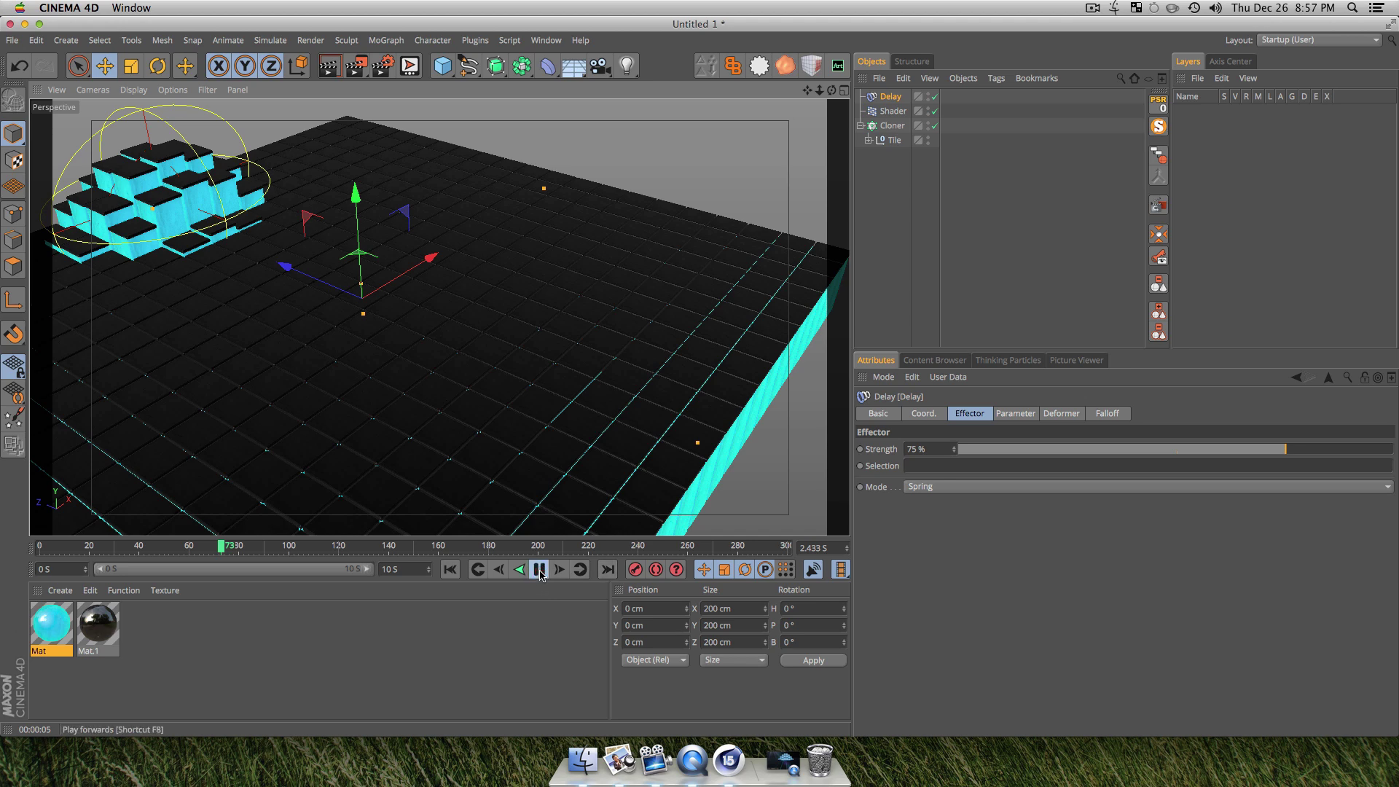
- Play the animation onward to frame 169 and render a viewport preview to examine the springing tiles
left_click(540, 570)
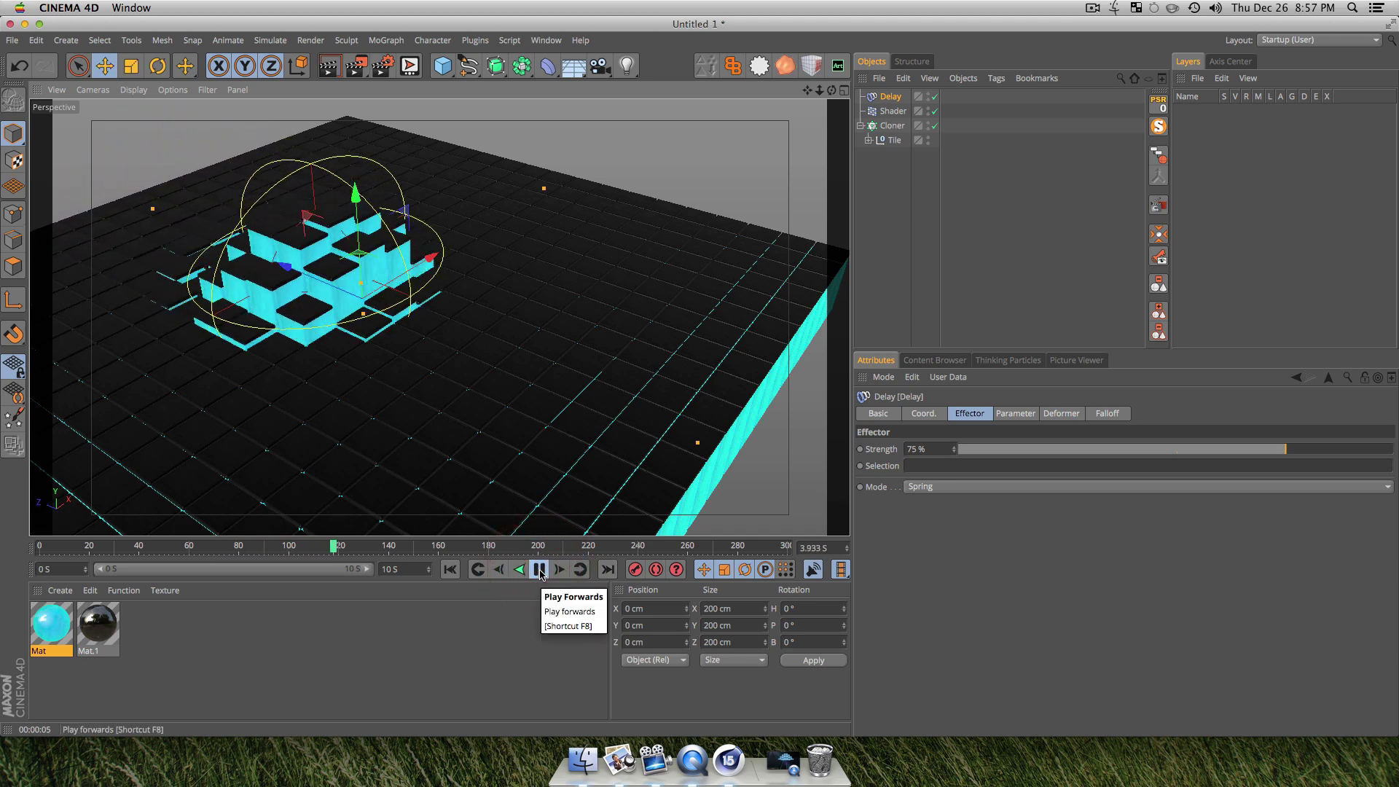
left_click(540, 570)
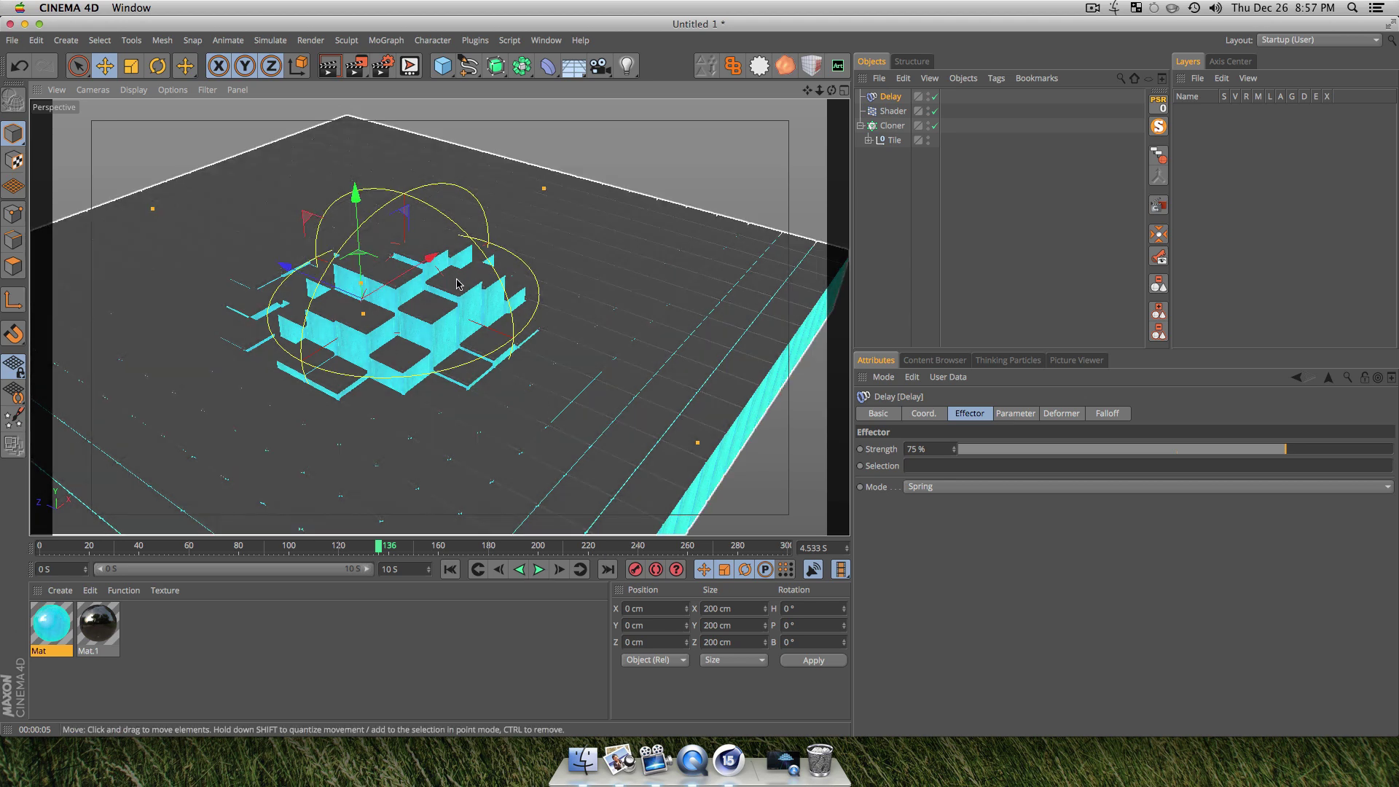
left_click(539, 570)
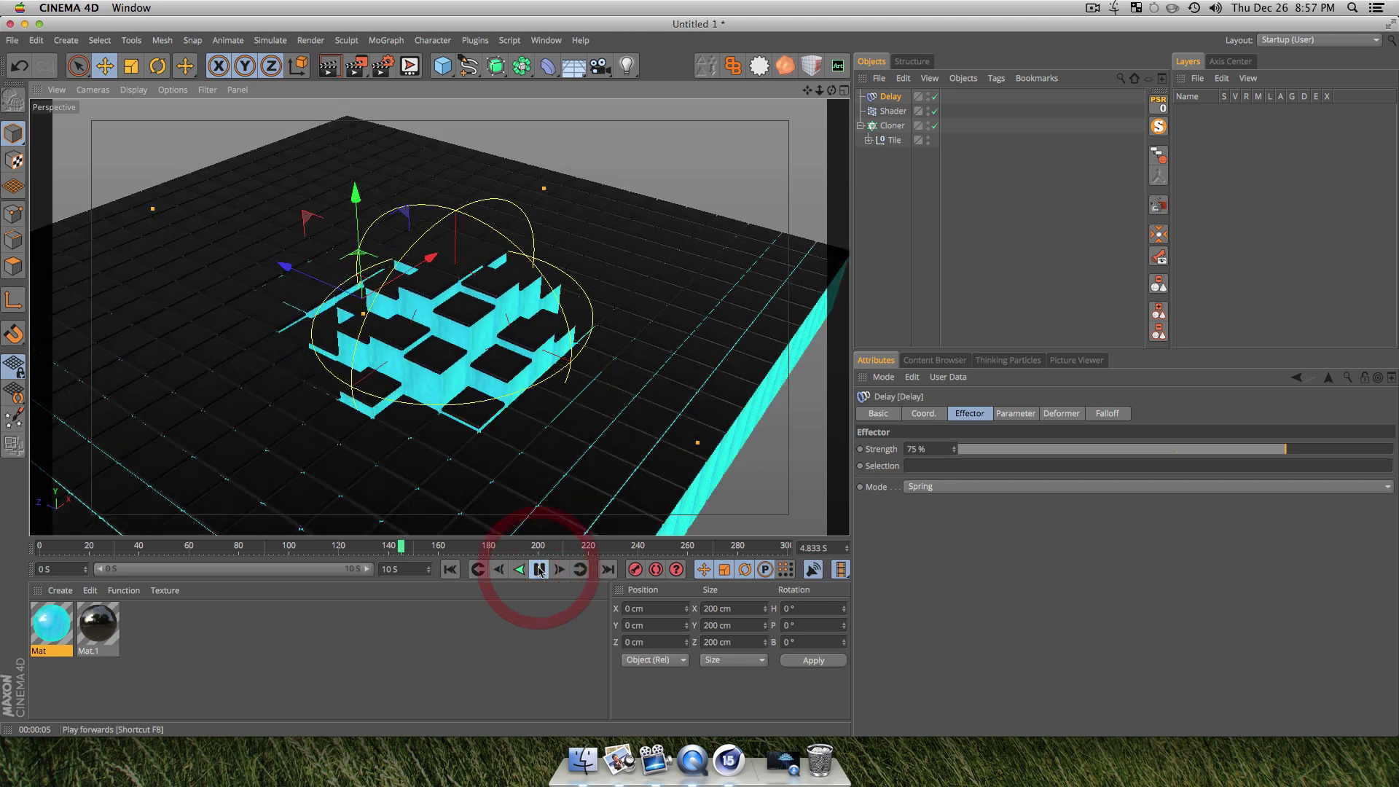
key("super+r")
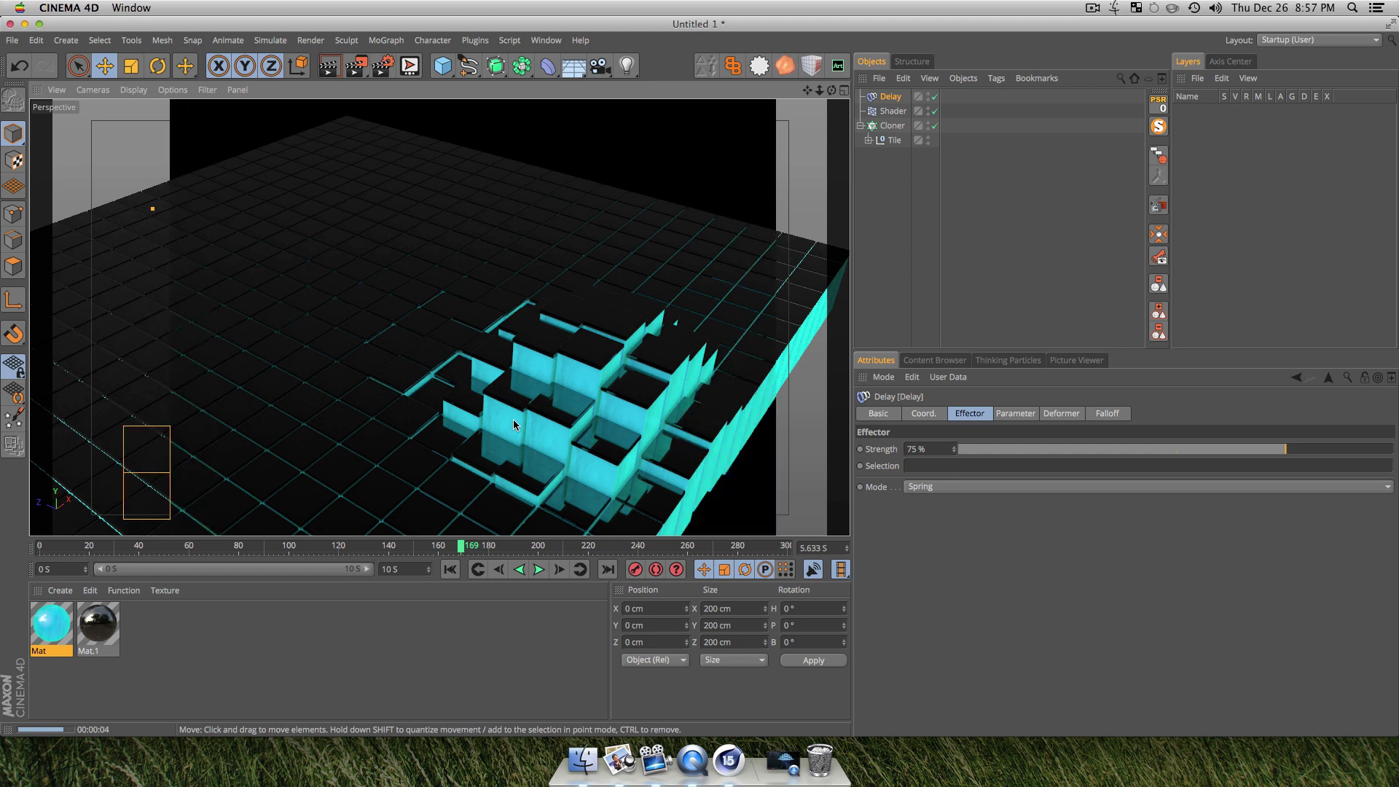
left_click_drag(427, 353, 313, 263)
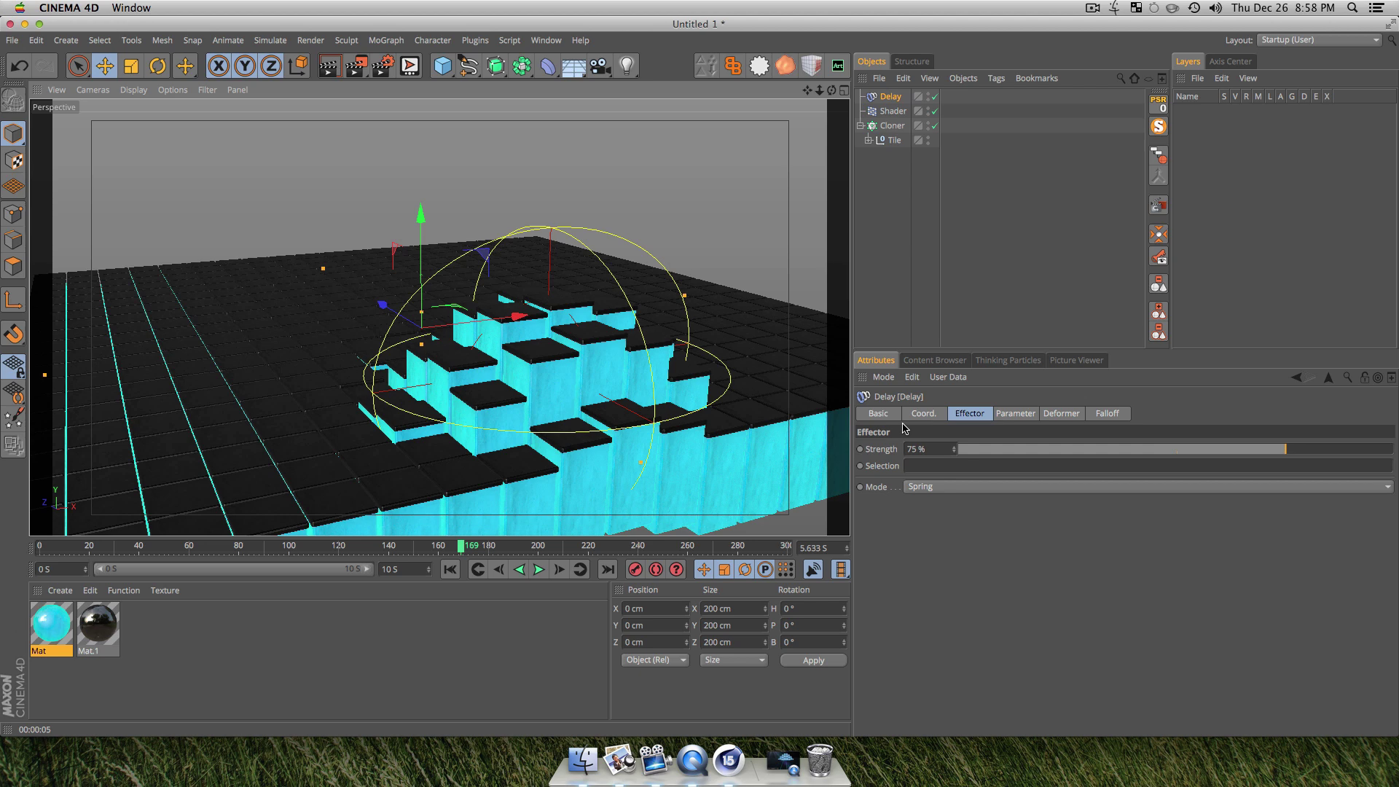
left_click(1092, 8)
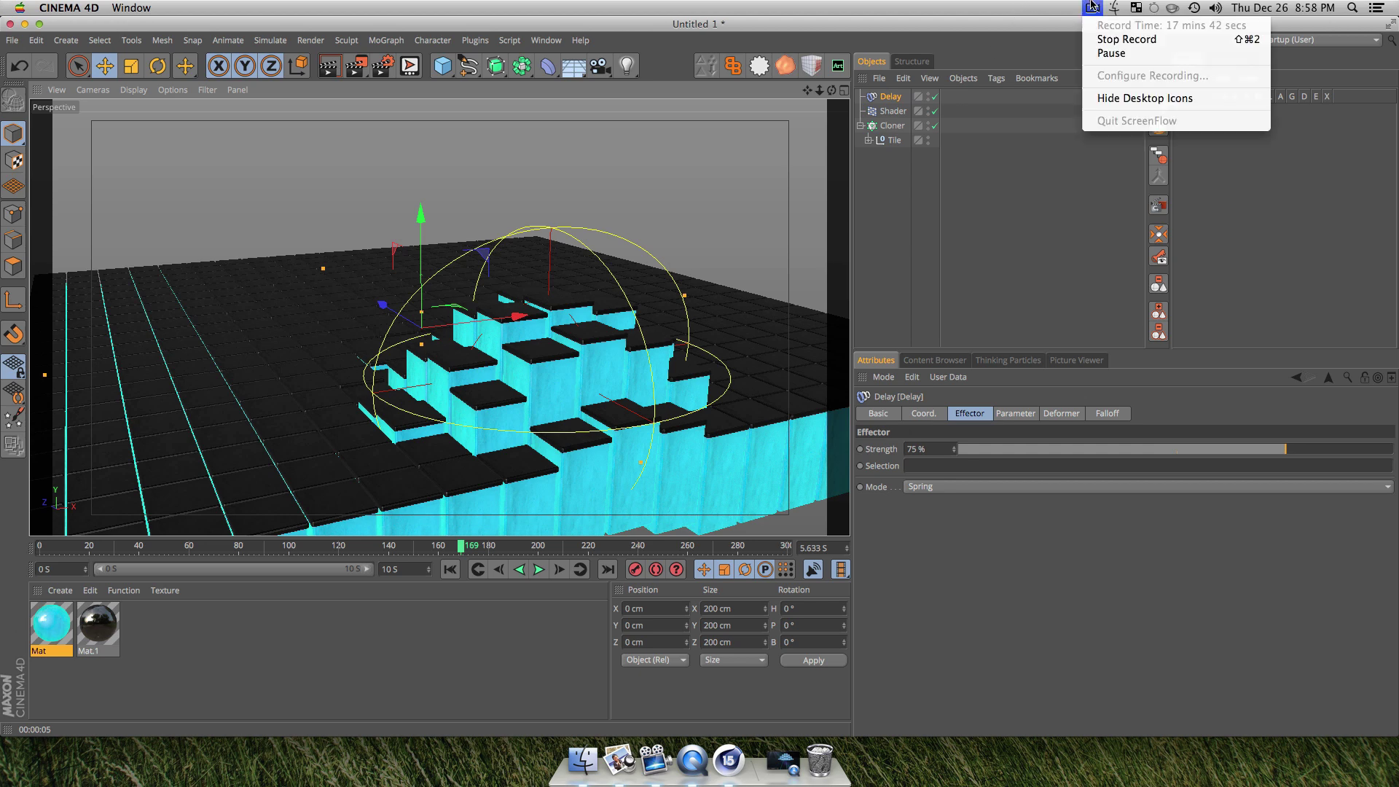